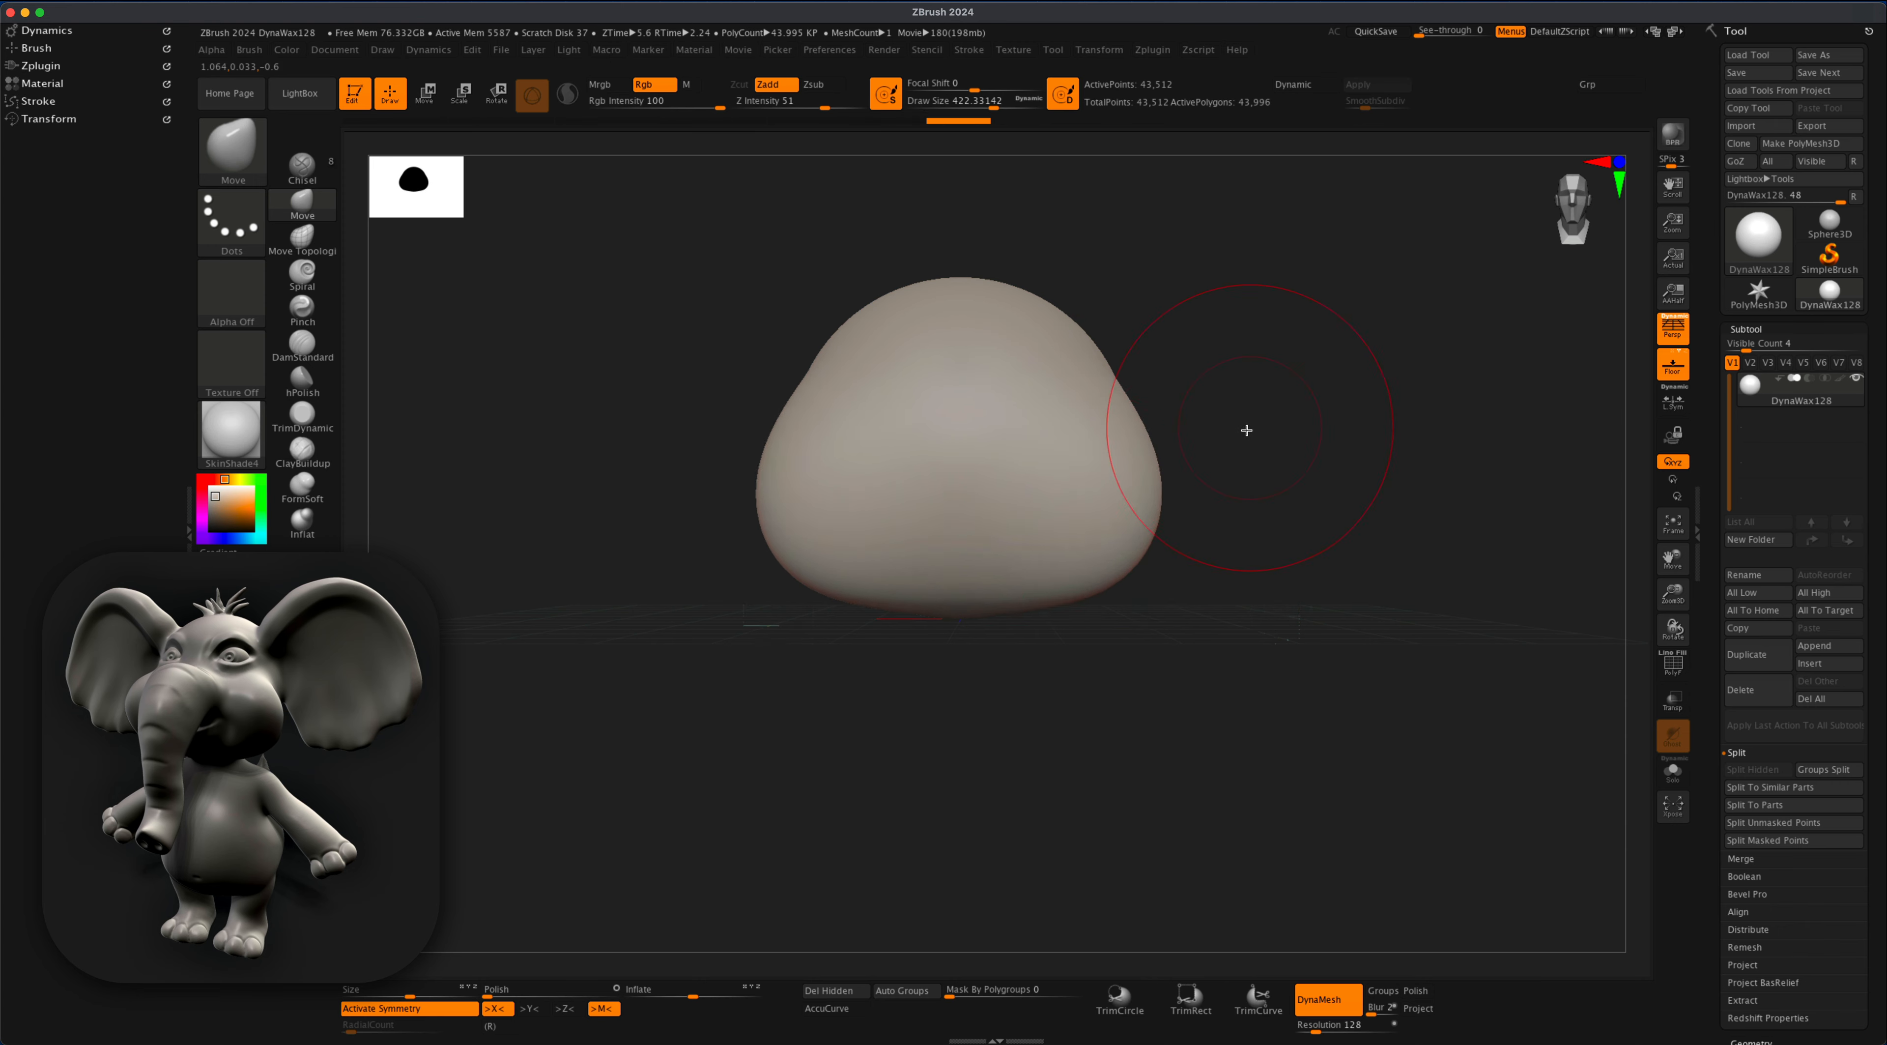
- Inflate the lower front of the head shape using the Inflat brush at Z intensity 4
{"action": "left_click", "coordinate": [302, 522]}
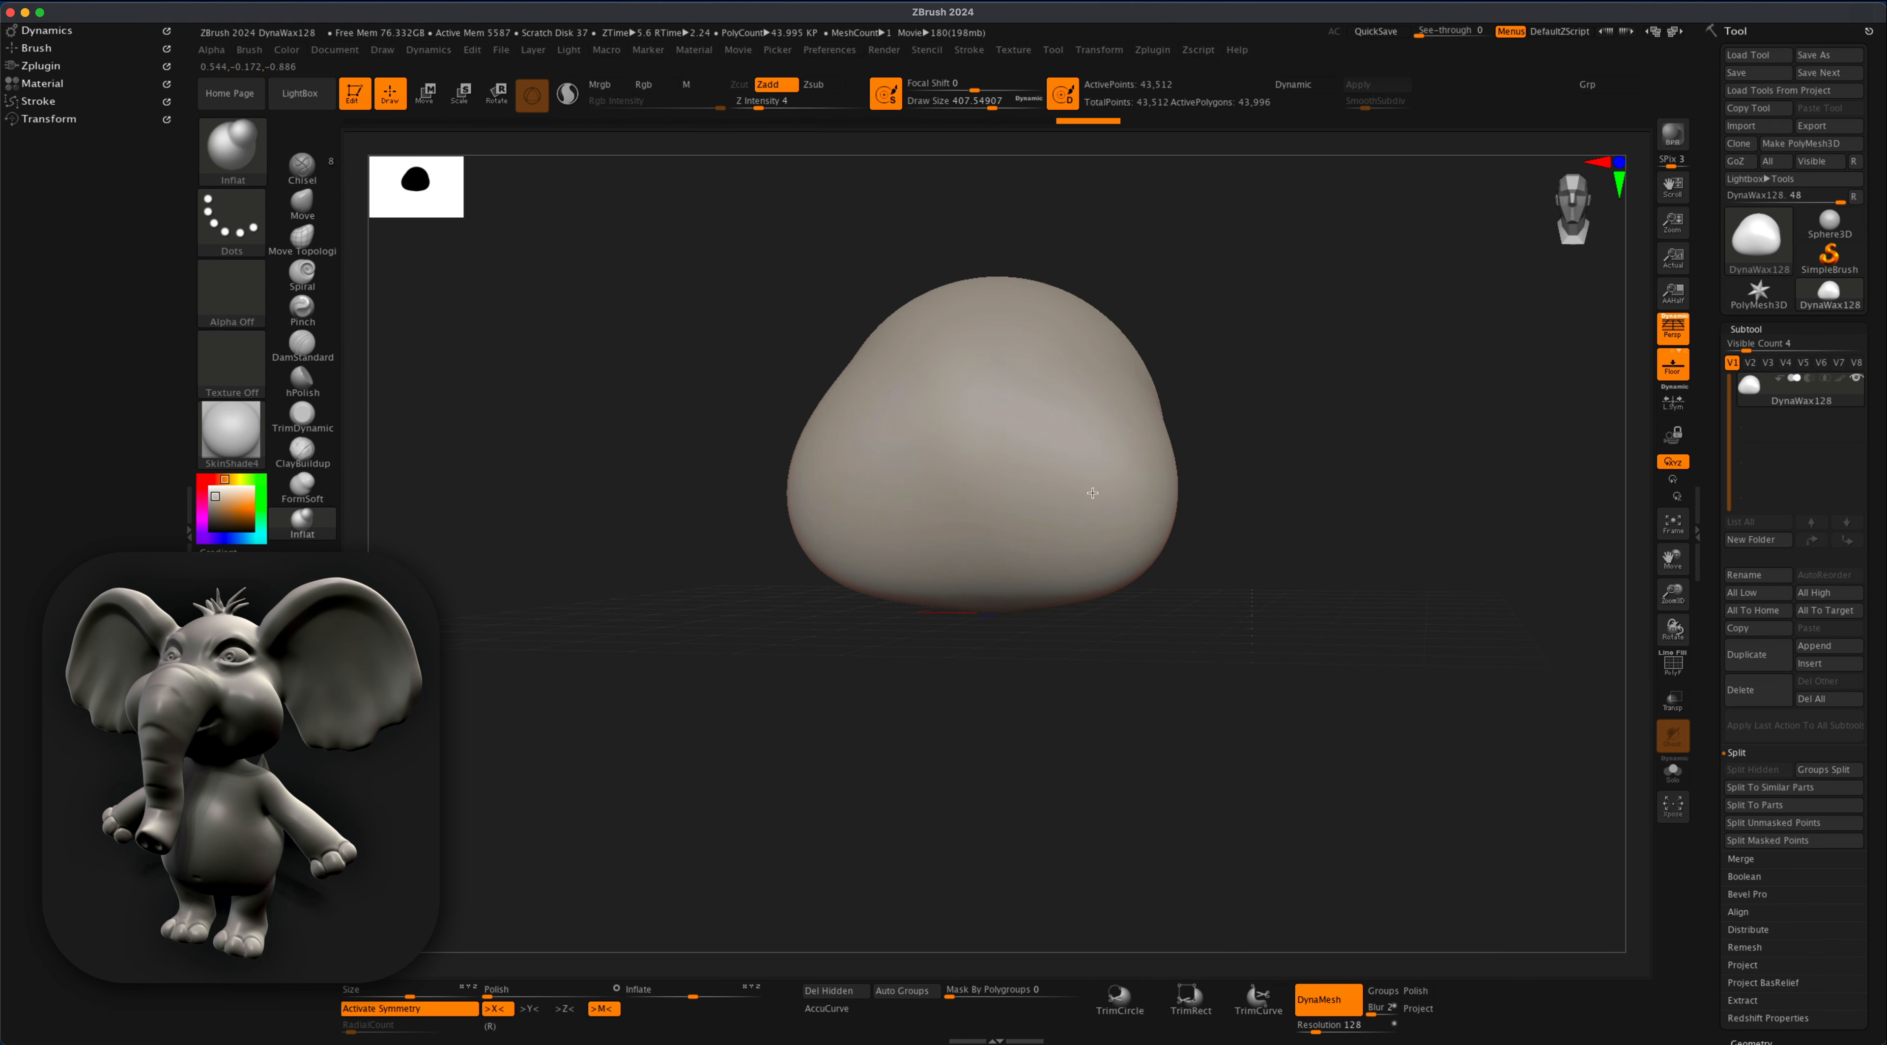
{"action": "left_click_drag", "start_coordinate": [1093, 493], "coordinate": [1088, 506]}
{"action": "mouse_move", "coordinate": [1294, 454]}
{"action": "left_mouse_down"}
{"action": "mouse_move", "coordinate": [1256, 468]}
{"action": "mouse_move", "coordinate": [1293, 473]}
{"action": "left_mouse_up"}
- Change the material to BasicMaterial and set the colour to white
{"action": "left_click", "coordinate": [231, 434]}
{"action": "left_click", "coordinate": [492, 616]}
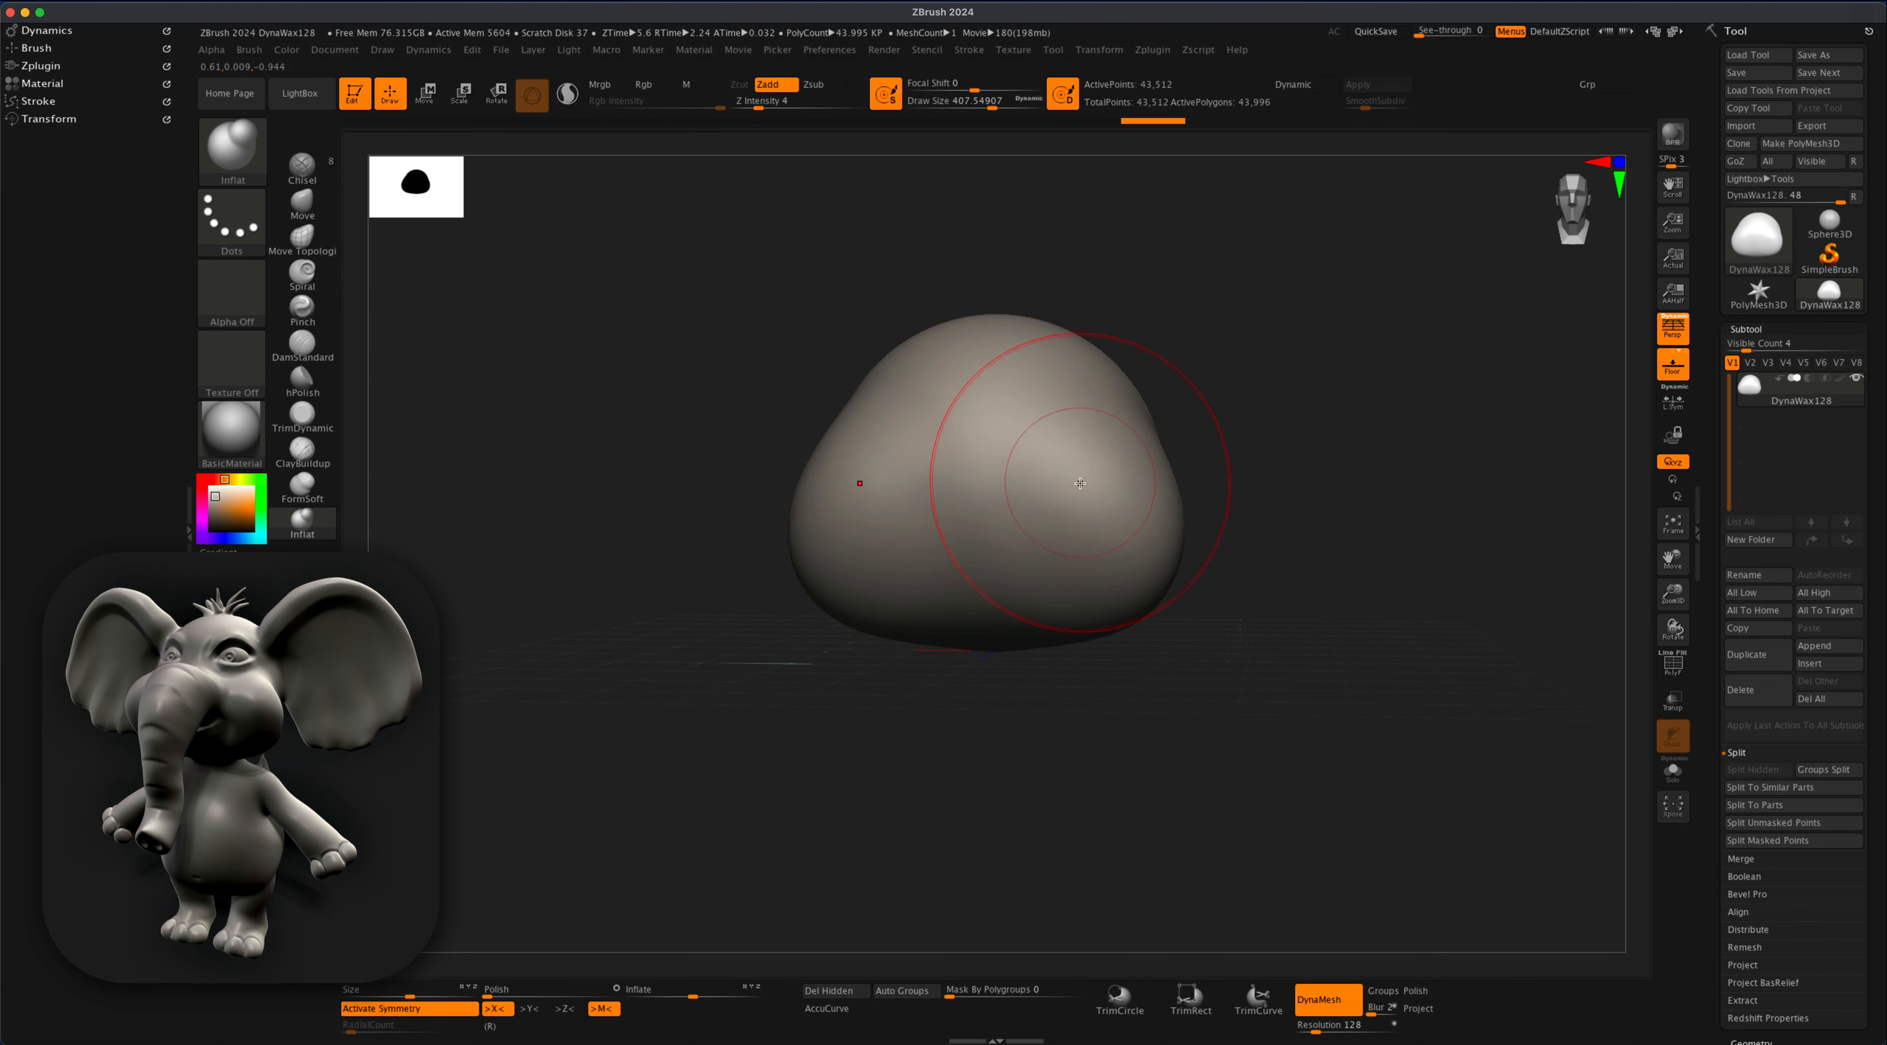
{"action": "left_click", "coordinate": [210, 487]}
- Inflate the cheeks and muzzle on the lower half of the head, remeshing it with DynaMesh at resolution 128
{"action": "left_click_drag", "start_coordinate": [1099, 521], "coordinate": [1109, 522]}
{"action": "mouse_move", "coordinate": [1293, 463]}
{"action": "left_mouse_down"}
{"action": "mouse_move", "coordinate": [1238, 469]}
{"action": "mouse_move", "coordinate": [1267, 473]}
{"action": "left_mouse_up"}
{"action": "left_click_drag", "start_coordinate": [1275, 484], "coordinate": [1311, 513], "text": "ctrl"}
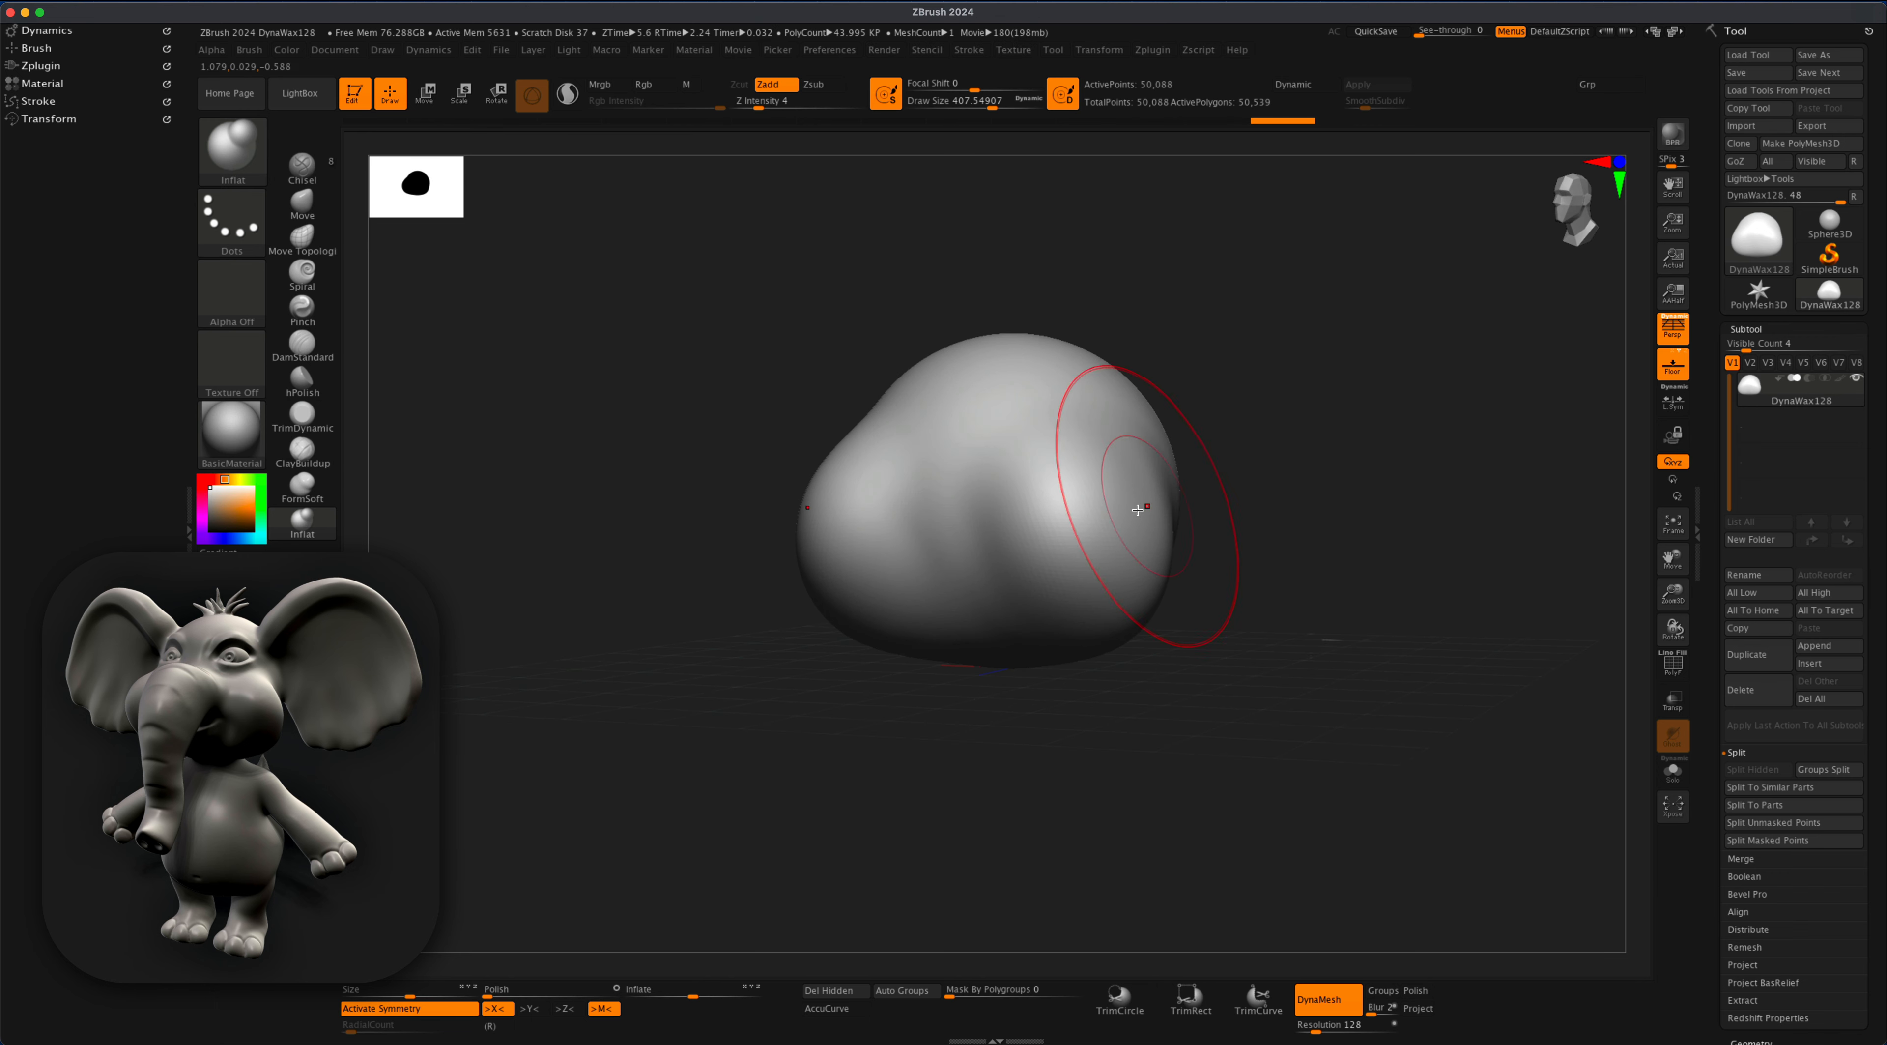
{"action": "mouse_move", "coordinate": [980, 509]}
{"action": "left_mouse_down"}
{"action": "mouse_move", "coordinate": [983, 541]}
{"action": "mouse_move", "coordinate": [943, 535]}
{"action": "mouse_move", "coordinate": [949, 566]}
{"action": "left_mouse_up"}
{"action": "left_click_drag", "start_coordinate": [1275, 469], "coordinate": [1311, 506], "text": "ctrl"}
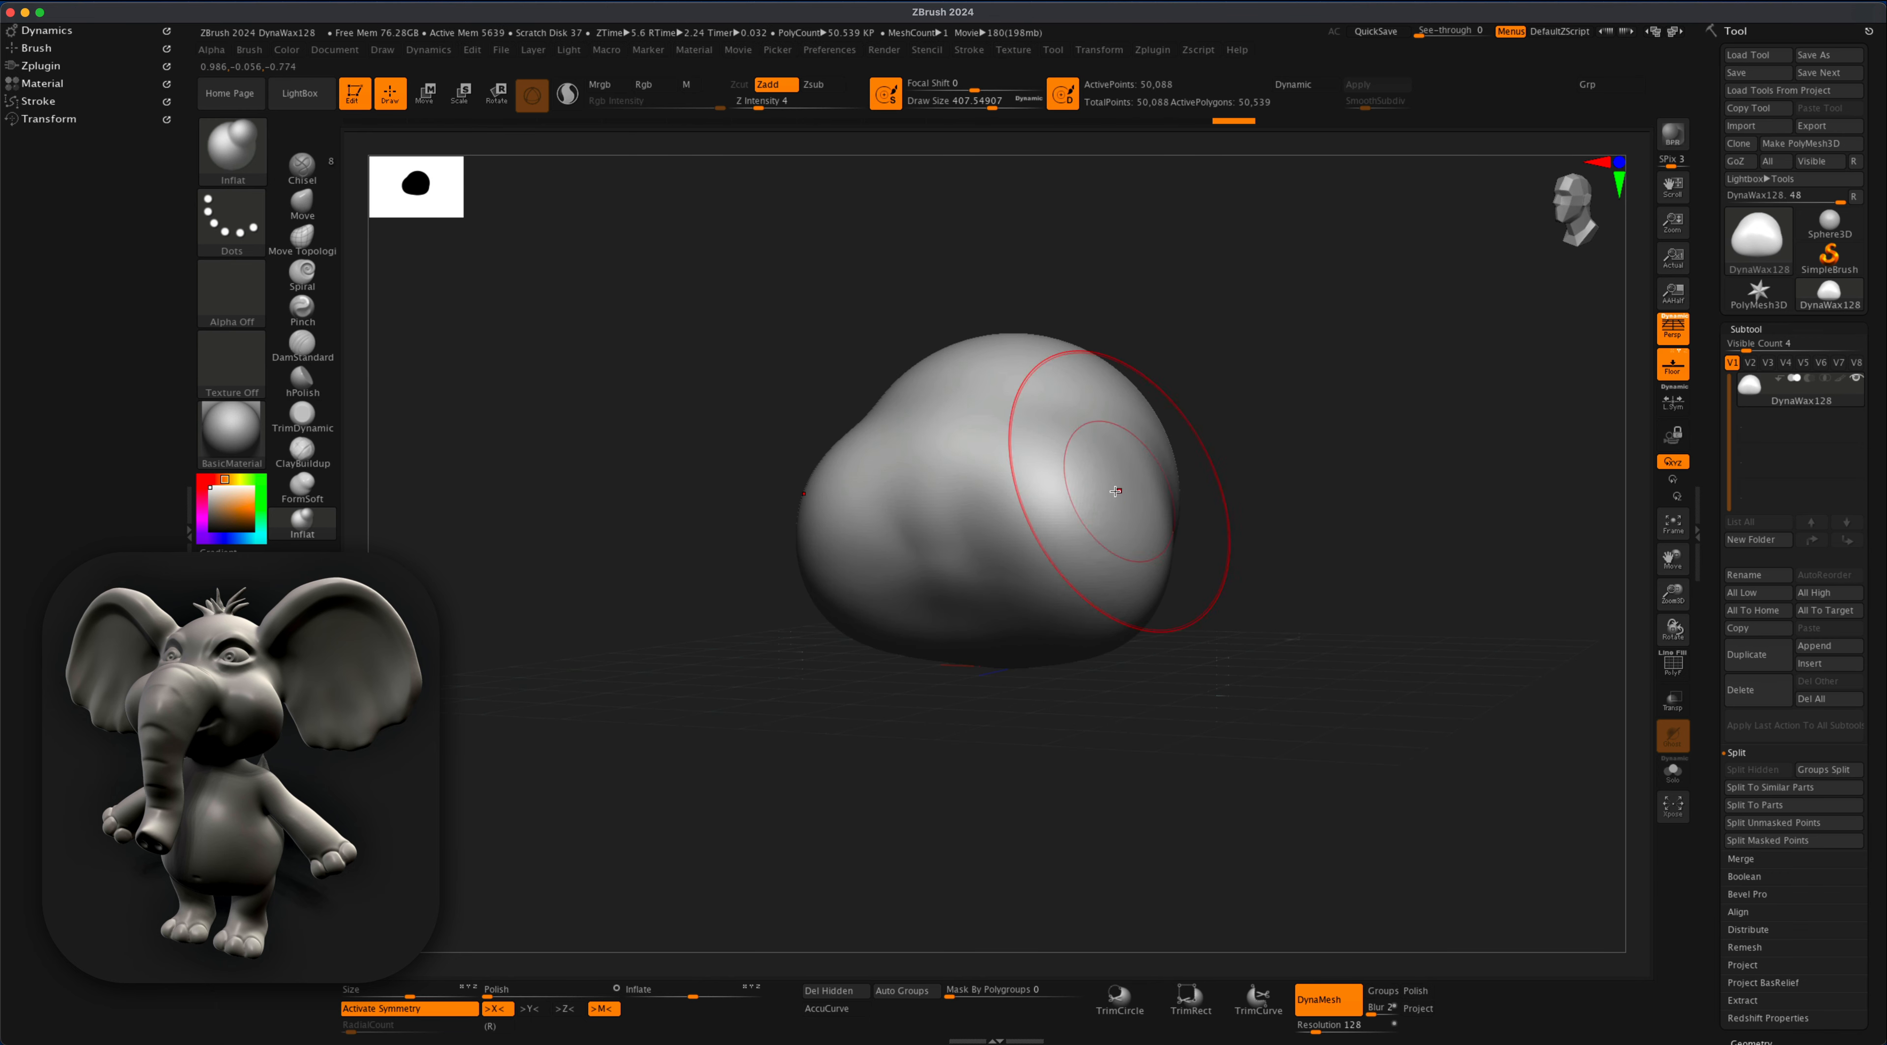
{"action": "left_click_drag", "start_coordinate": [1118, 491], "coordinate": [1121, 547]}
{"action": "mouse_move", "coordinate": [1283, 492]}
{"action": "left_mouse_down"}
{"action": "mouse_move", "coordinate": [1386, 510]}
{"action": "mouse_move", "coordinate": [1293, 499]}
{"action": "left_mouse_up"}
{"action": "left_click_drag", "start_coordinate": [1112, 550], "coordinate": [1102, 571]}
{"action": "mouse_move", "coordinate": [1284, 477]}
{"action": "left_mouse_down"}
{"action": "mouse_move", "coordinate": [1336, 464]}
{"action": "mouse_move", "coordinate": [1311, 458]}
{"action": "left_mouse_up"}
- Carve two symmetrical eye sockets into the upper front of the head with a smaller brush
{"action": "key", "text": "s"}
{"action": "mouse_move", "coordinate": [1254, 448]}
{"action": "left_mouse_down"}
{"action": "mouse_move", "coordinate": [1233, 445]}
{"action": "mouse_move", "coordinate": [1263, 444]}
{"action": "left_mouse_up"}
{"action": "left_click_drag", "start_coordinate": [952, 367], "coordinate": [971, 362]}
{"action": "left_click_drag", "start_coordinate": [1268, 355], "coordinate": [1122, 337]}
{"action": "left_click_drag", "start_coordinate": [1238, 337], "coordinate": [1191, 326]}
{"action": "left_click_drag", "start_coordinate": [875, 366], "coordinate": [885, 383]}
{"action": "left_click_drag", "start_coordinate": [1180, 341], "coordinate": [1156, 329]}
{"action": "left_click_drag", "start_coordinate": [1282, 345], "coordinate": [1366, 377]}
- Bulge small eyeball forms inside the sockets at a draw size of about 172 and remesh the head
{"action": "key", "text": "s"}
{"action": "left_click_drag", "start_coordinate": [1344, 383], "coordinate": [1309, 383]}
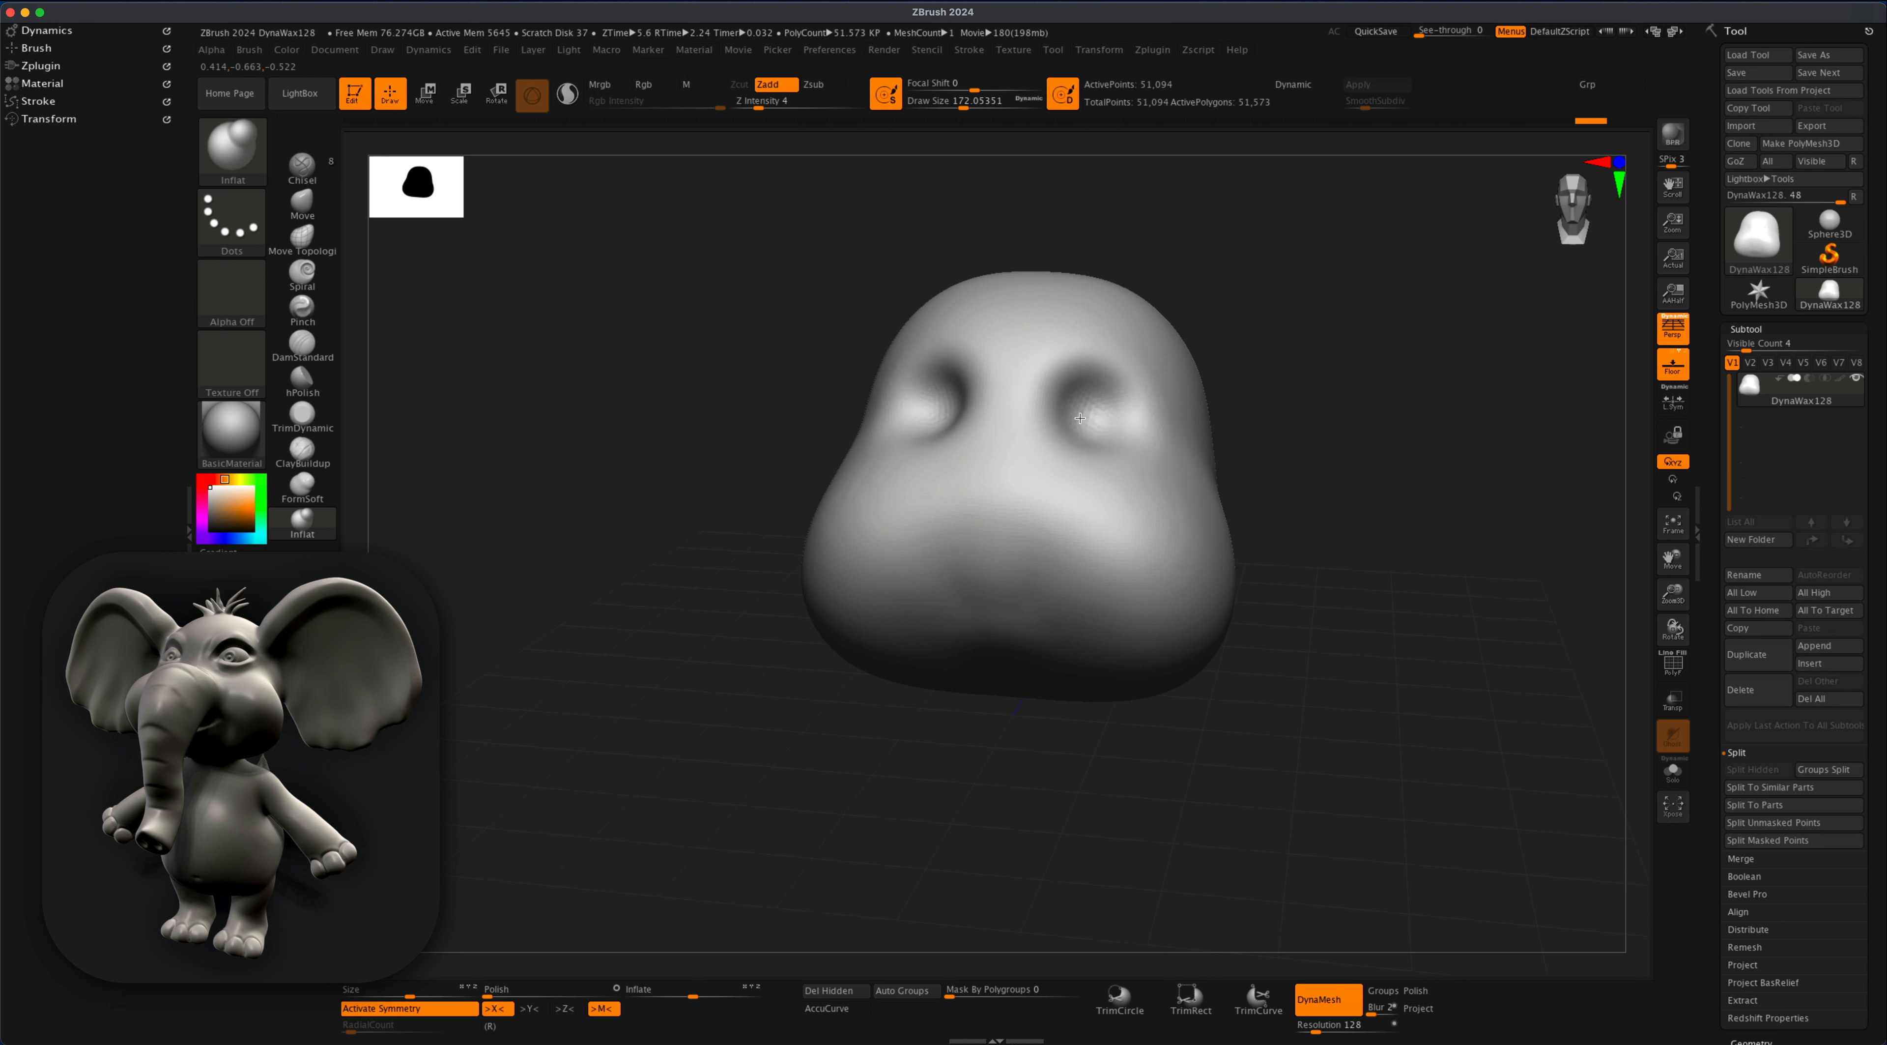
{"action": "left_click_drag", "start_coordinate": [1079, 418], "coordinate": [1099, 418]}
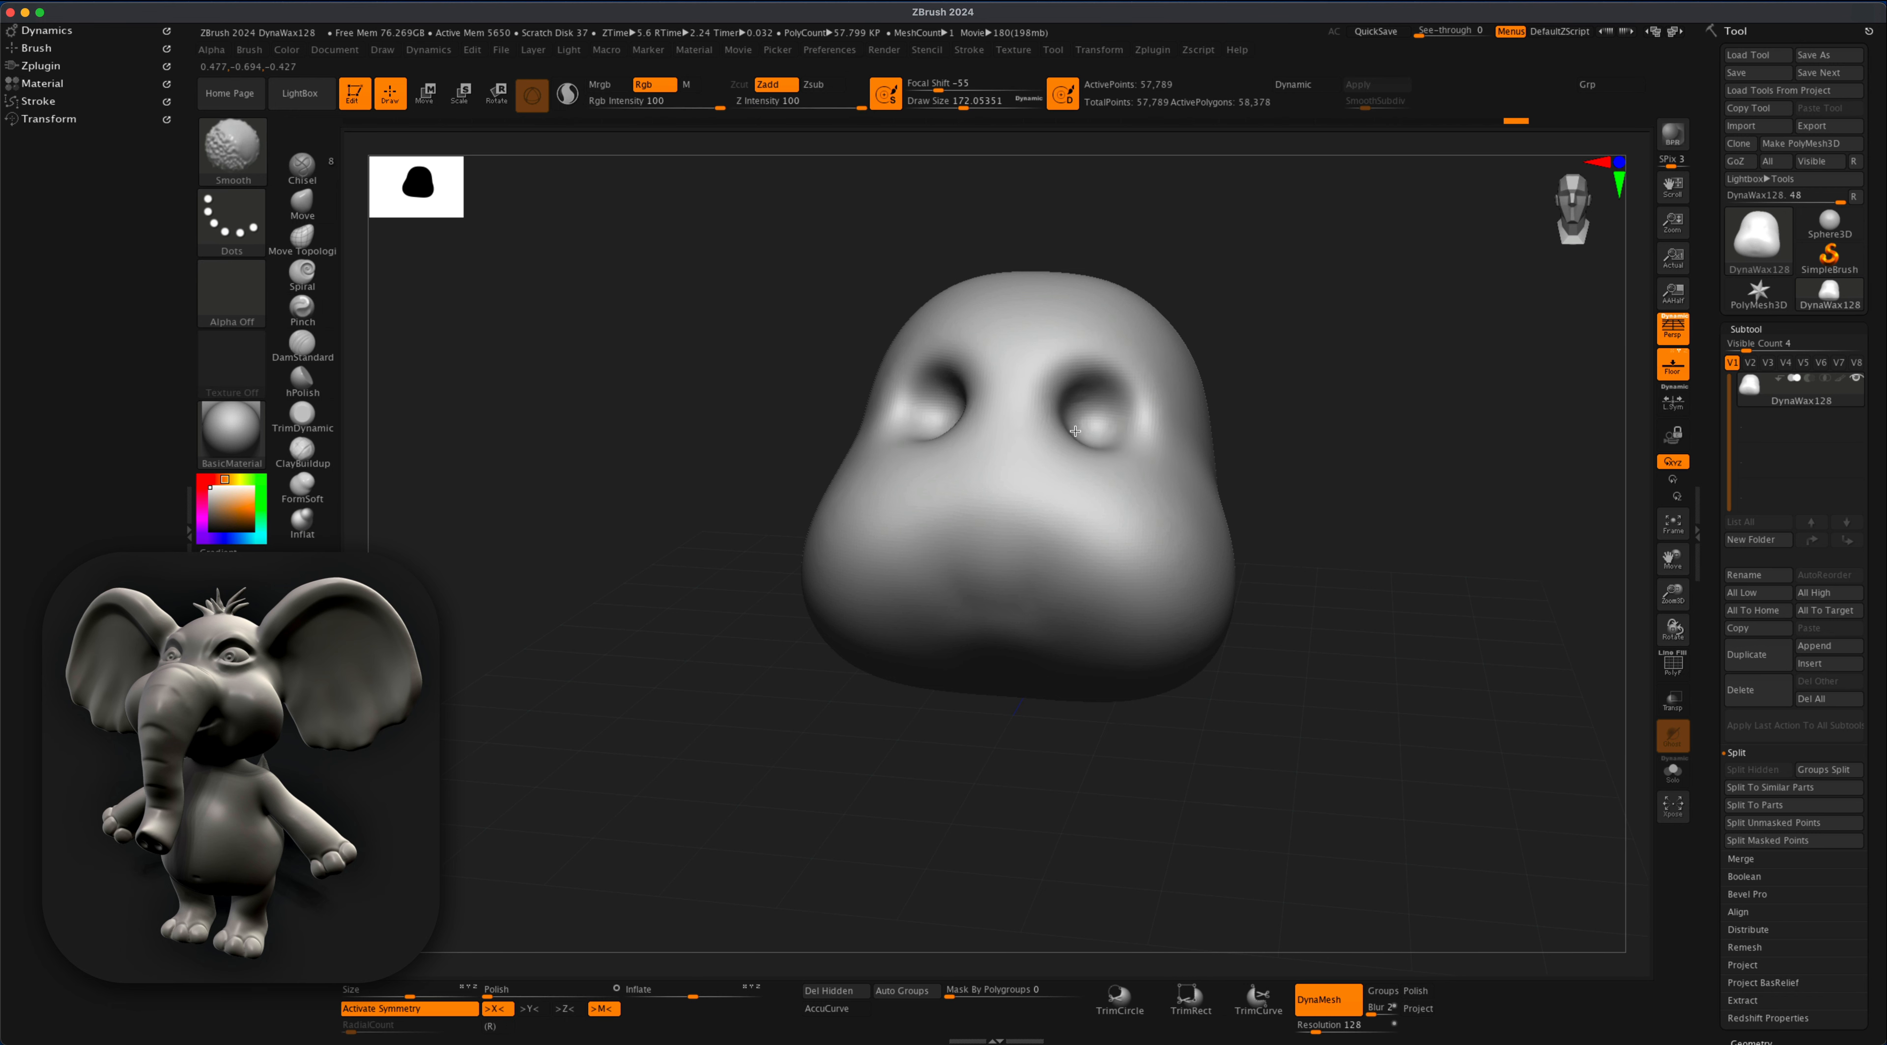
{"action": "left_click_drag", "start_coordinate": [1278, 352], "coordinate": [1311, 381], "text": "ctrl"}
{"action": "left_click_drag", "start_coordinate": [1297, 374], "coordinate": [1341, 417]}
{"action": "left_click_drag", "start_coordinate": [1590, 366], "coordinate": [1539, 391]}
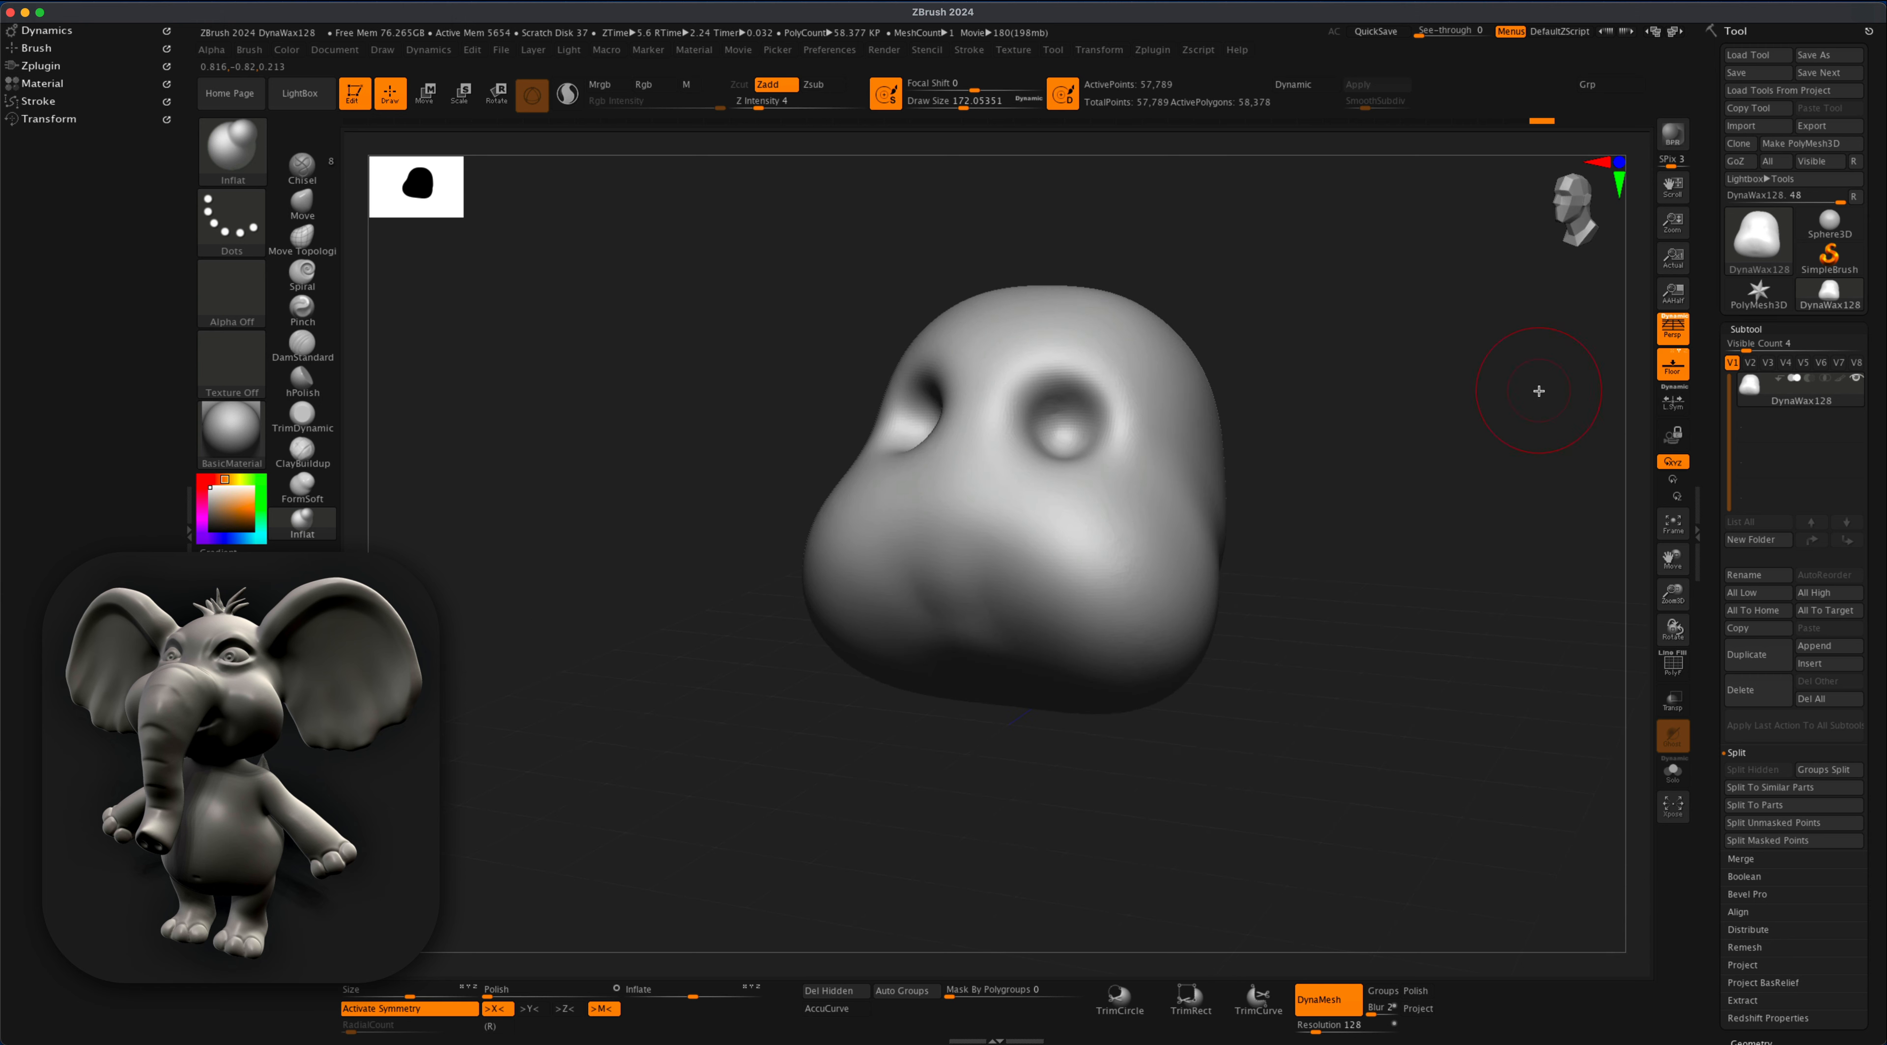
- Insert a cylinder as a new subtool and rotate it about X so its round face points forward
{"action": "left_click", "coordinate": [1831, 664]}
{"action": "left_click", "coordinate": [1390, 725]}
{"action": "key", "text": "w"}
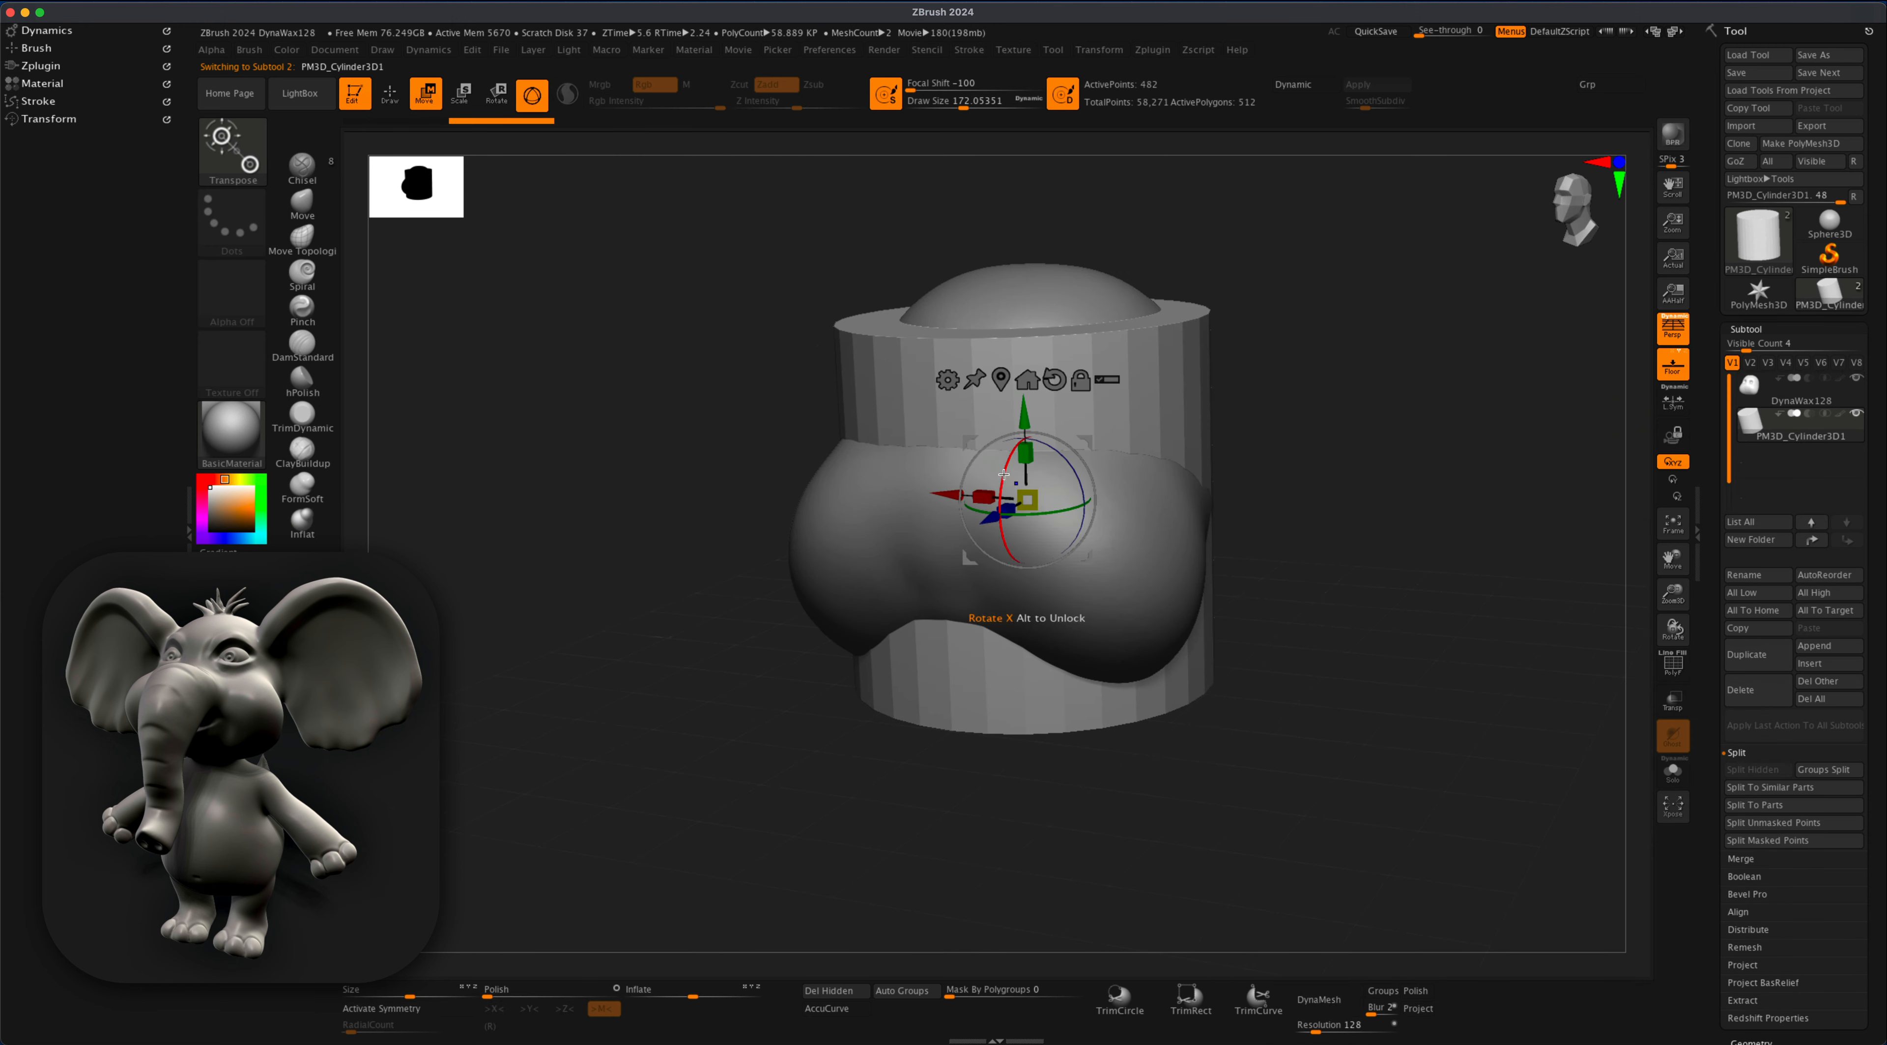
{"action": "left_click_drag", "start_coordinate": [1004, 474], "coordinate": [969, 590], "text": "shift"}
{"action": "left_click_drag", "start_coordinate": [1392, 554], "coordinate": [1314, 556]}
- Flatten the cylinder into a thin disc, scale it to ear size and place it beside and behind the head
{"action": "left_click_drag", "start_coordinate": [978, 509], "coordinate": [1137, 523]}
{"action": "left_click_drag", "start_coordinate": [1282, 513], "coordinate": [1377, 519]}
{"action": "left_click_drag", "start_coordinate": [1085, 443], "coordinate": [1376, 336]}
{"action": "left_click_drag", "start_coordinate": [1429, 579], "coordinate": [1297, 579], "text": "shift"}
{"action": "left_click_drag", "start_coordinate": [1064, 458], "coordinate": [1157, 469]}
{"action": "left_click_drag", "start_coordinate": [1341, 458], "coordinate": [1458, 443]}
{"action": "left_click_drag", "start_coordinate": [1177, 400], "coordinate": [1194, 330]}
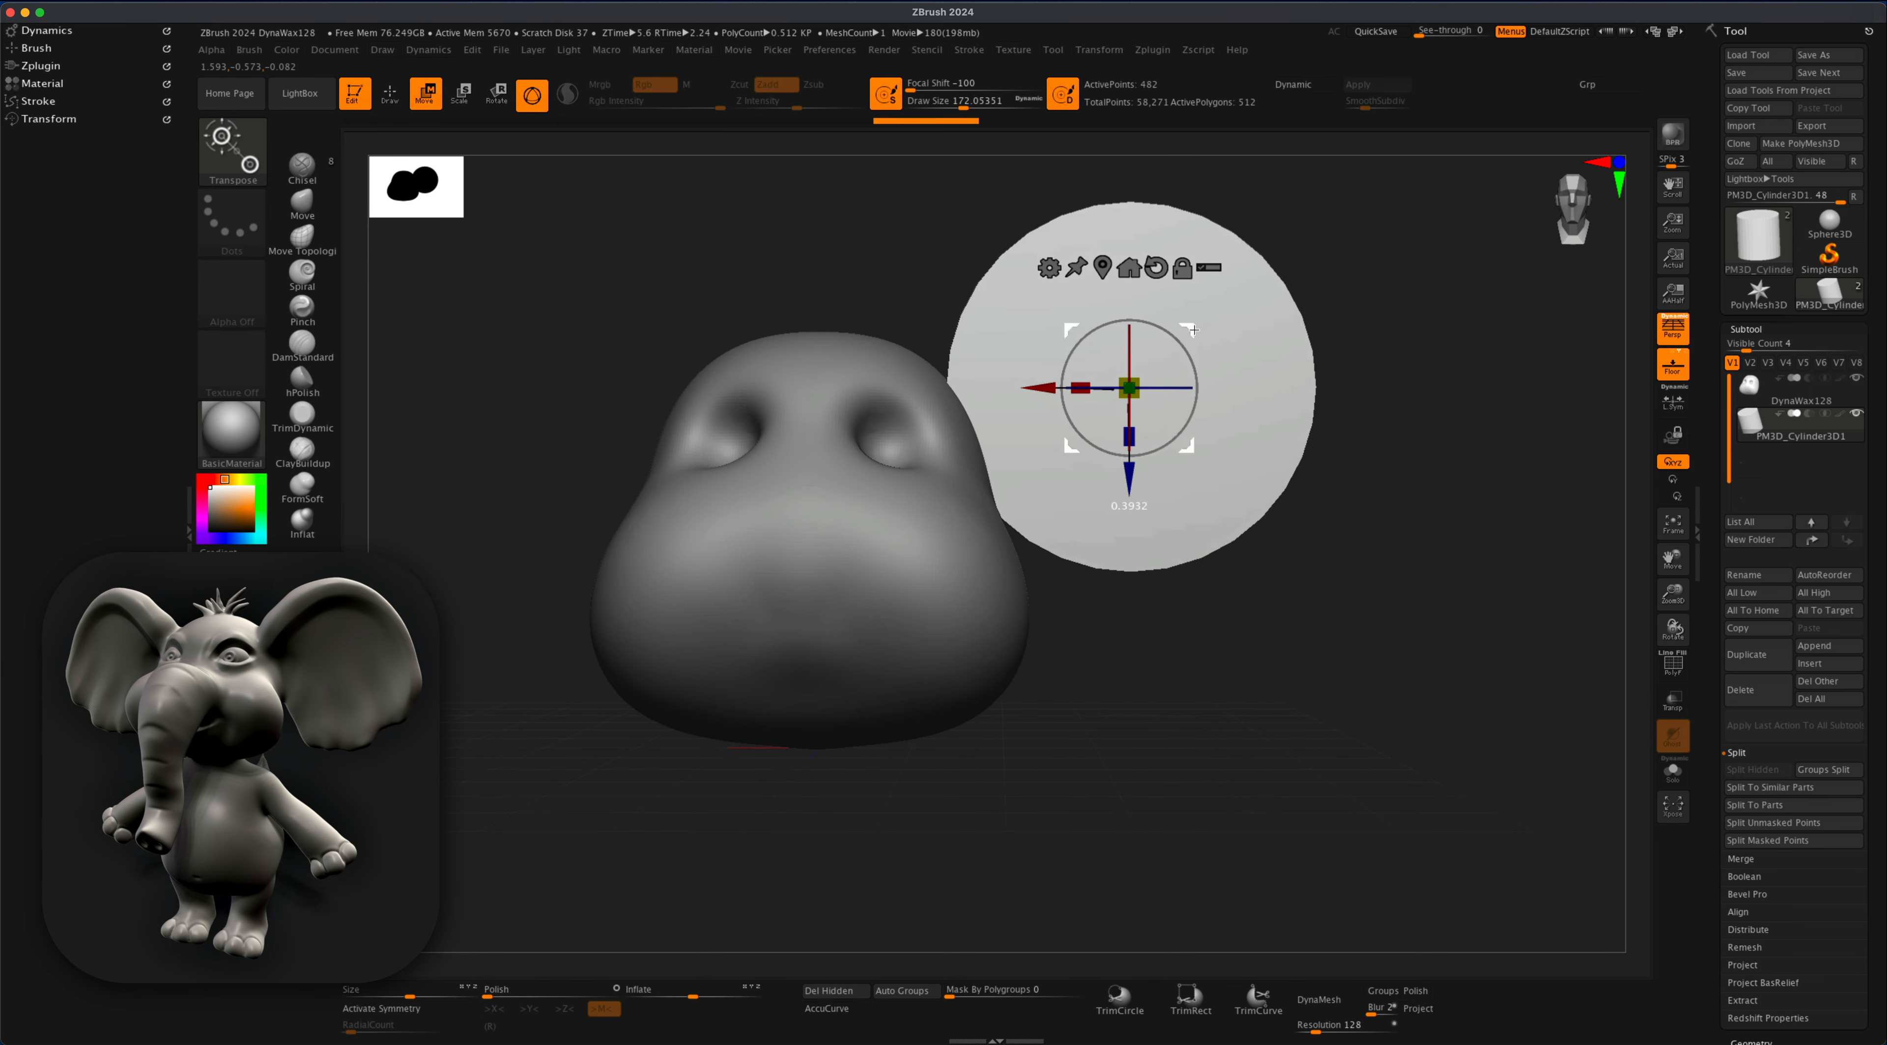
{"action": "mouse_move", "coordinate": [1392, 561]}
{"action": "left_mouse_down"}
{"action": "mouse_move", "coordinate": [1318, 560]}
{"action": "mouse_move", "coordinate": [1390, 586]}
{"action": "left_mouse_up"}
{"action": "left_click_drag", "start_coordinate": [1390, 585], "coordinate": [1390, 645], "text": "alt"}
- Convert the disc to DynaMesh at resolution 128 and merge it down into the head subtool
{"action": "left_click", "coordinate": [1319, 998]}
{"action": "left_click_drag", "start_coordinate": [1364, 768], "coordinate": [1297, 775]}
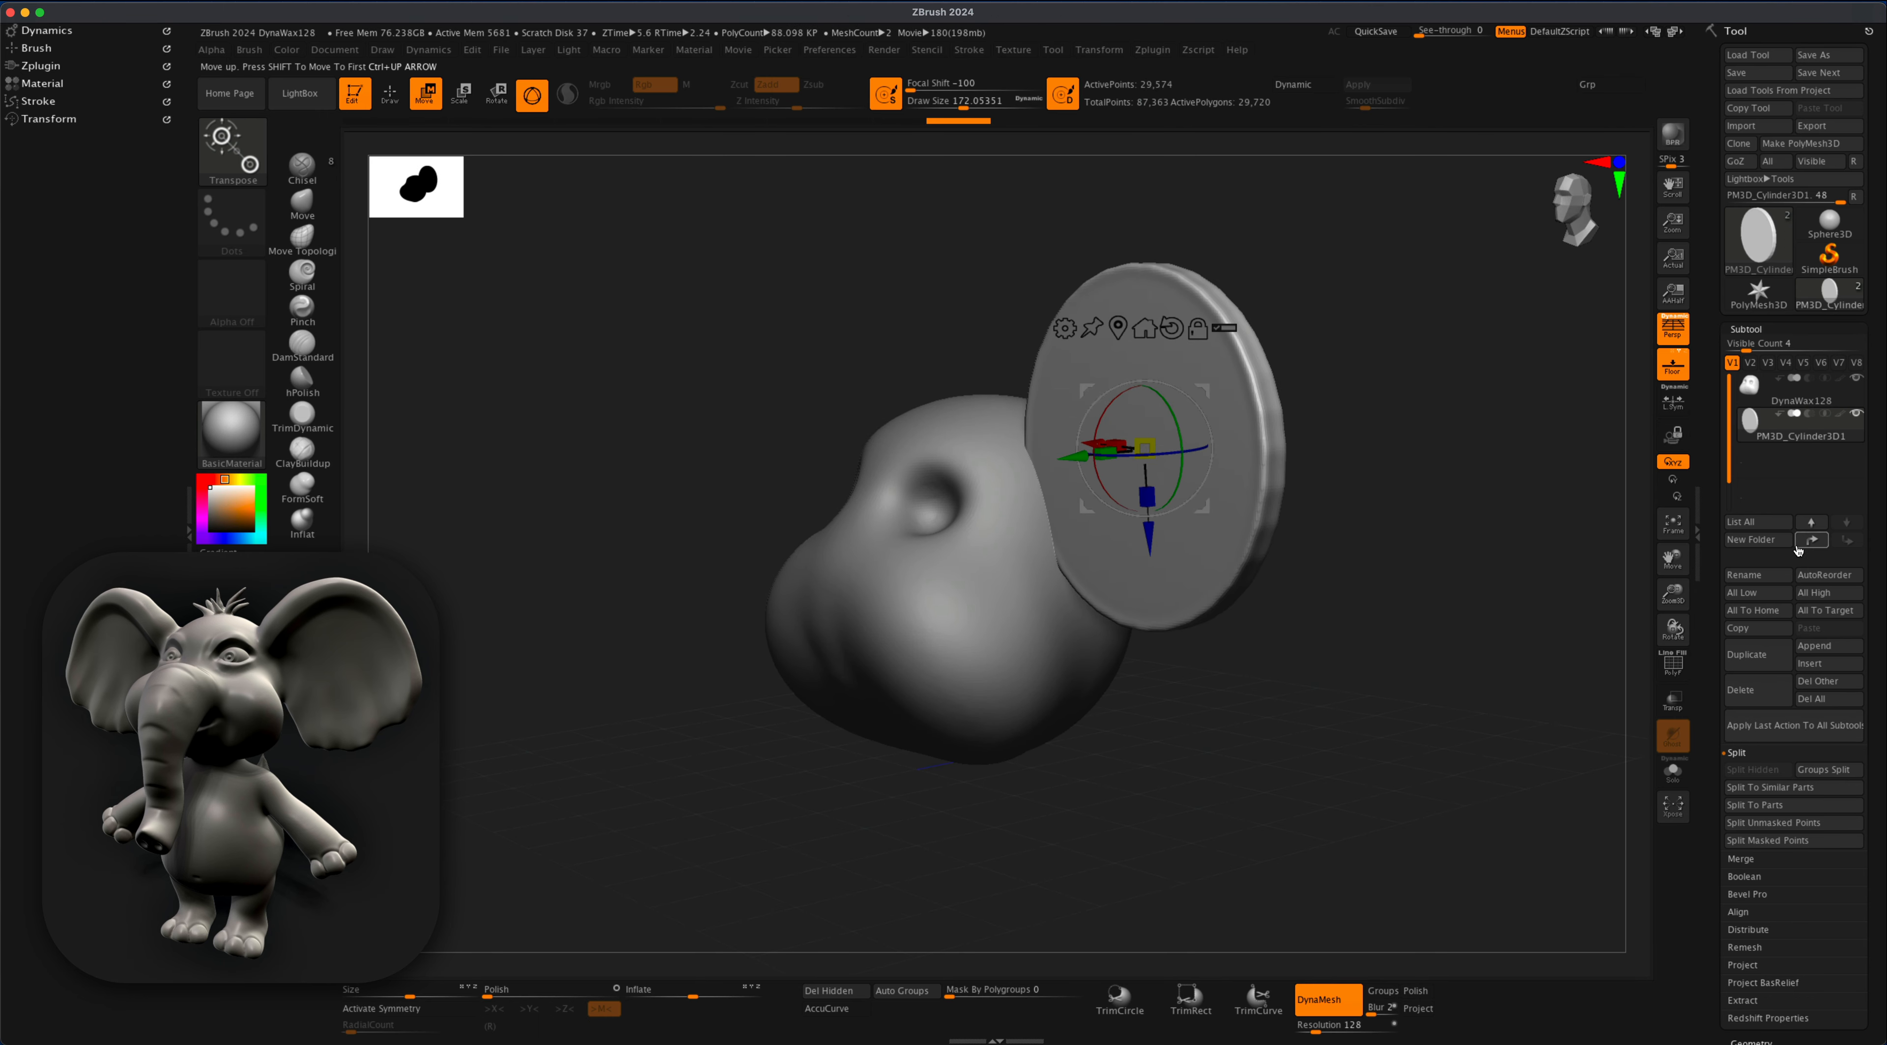
{"action": "left_click", "coordinate": [1749, 859]}
{"action": "left_click", "coordinate": [1761, 803]}
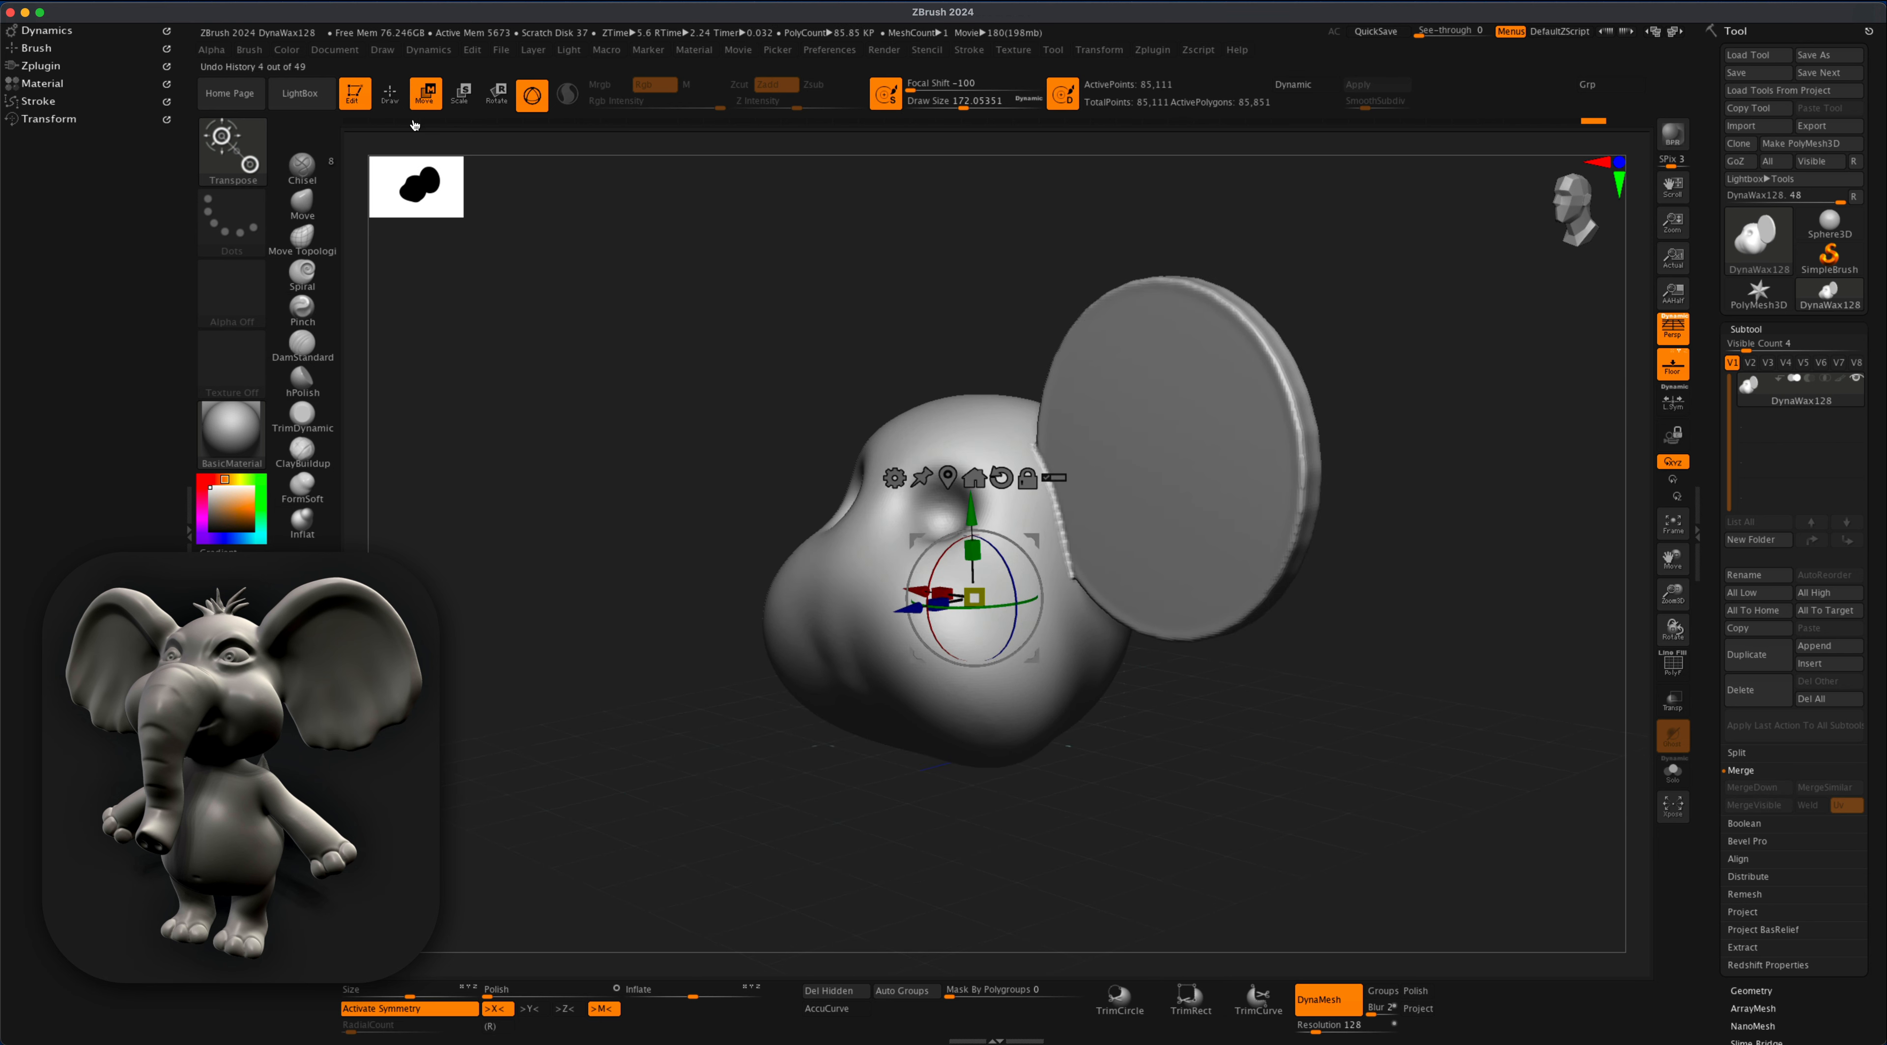
- Reshape the disc into an ear outline with the Move brush at a draw size of about 550, lowering its top and bottom edges
{"action": "key", "text": "b"}
{"action": "key", "text": "i"}
{"action": "key", "text": "n"}
{"action": "mouse_move", "coordinate": [1222, 497]}
{"action": "right_mouse_down"}
{"action": "mouse_move", "coordinate": [1148, 582]}
{"action": "mouse_move", "coordinate": [1263, 661]}
{"action": "right_mouse_up"}
{"action": "key", "text": "b"}
{"action": "key", "text": "m"}
{"action": "key", "text": "v"}
{"action": "key", "text": "s"}
{"action": "left_click_drag", "start_coordinate": [1323, 442], "coordinate": [1329, 442]}
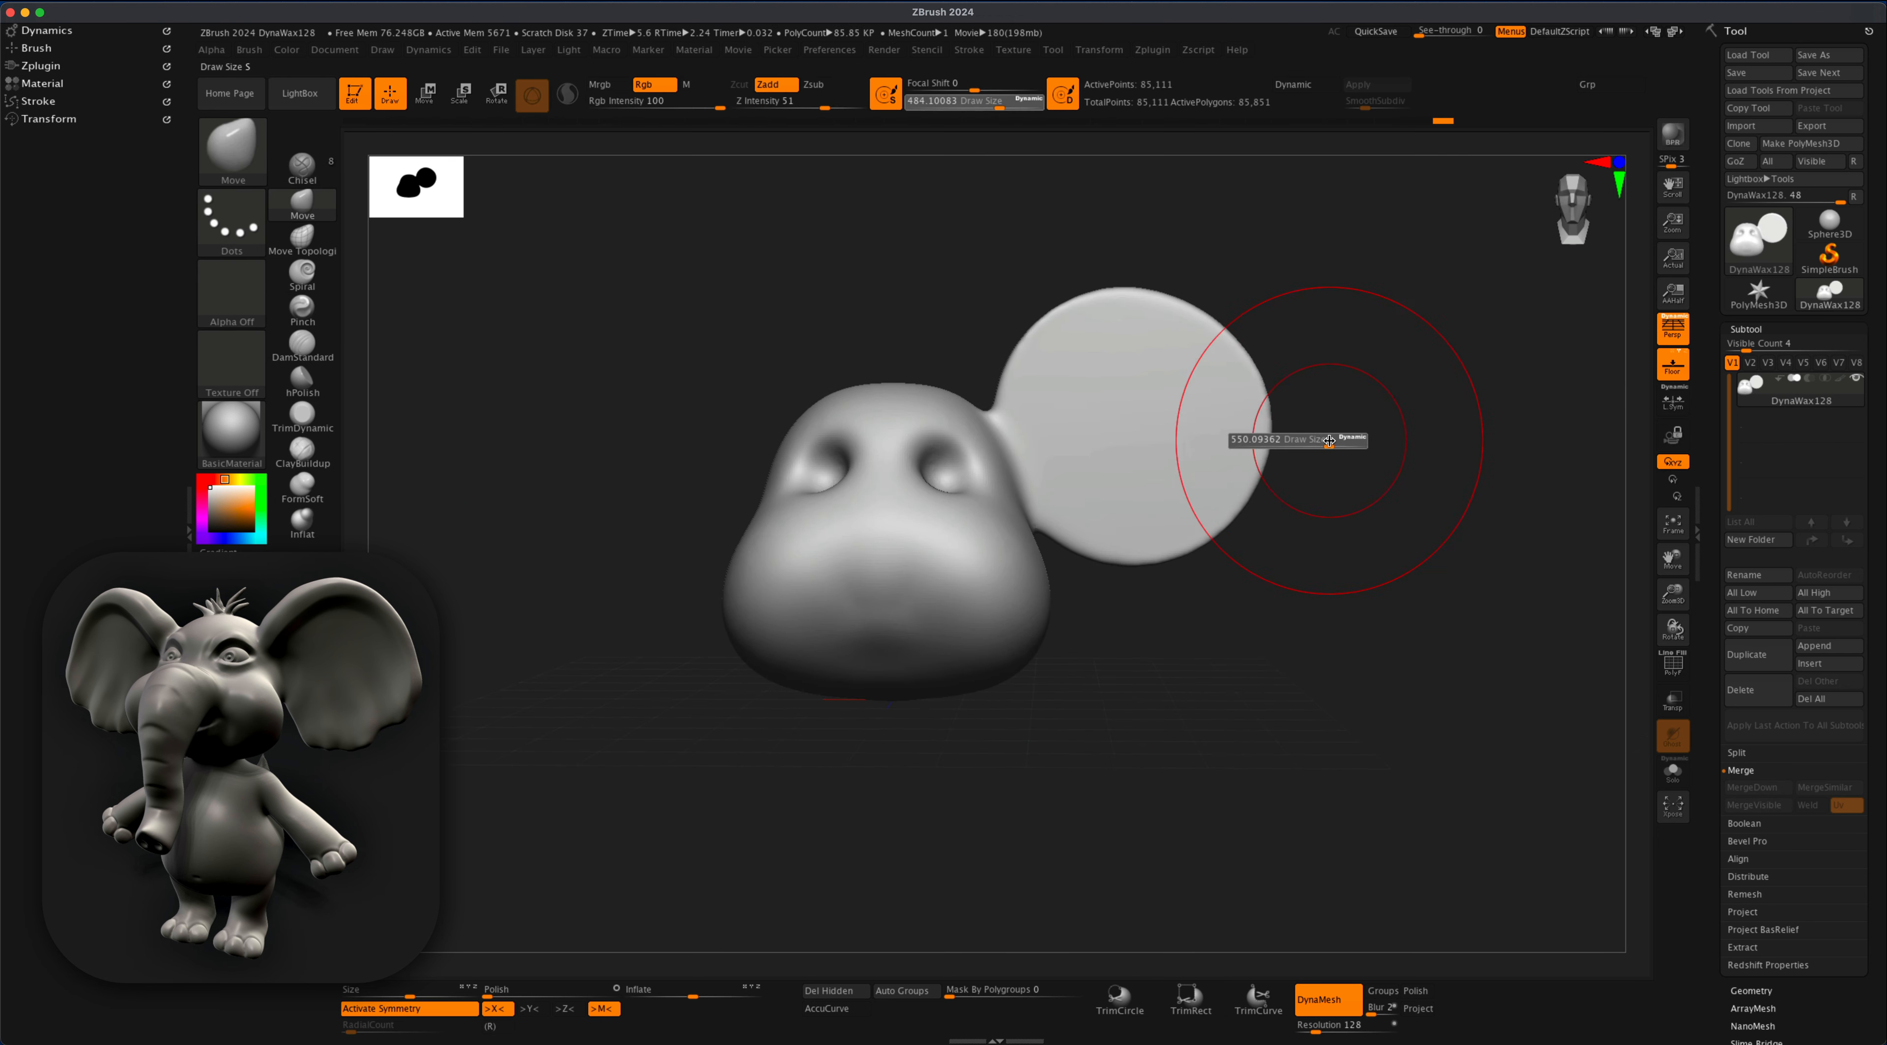
{"action": "mouse_move", "coordinate": [1114, 315]}
{"action": "left_mouse_down"}
{"action": "mouse_move", "coordinate": [1137, 362]}
{"action": "mouse_move", "coordinate": [1092, 396]}
{"action": "left_mouse_up"}
{"action": "left_click_drag", "start_coordinate": [1220, 351], "coordinate": [1194, 410]}
{"action": "mouse_move", "coordinate": [1143, 506]}
{"action": "left_mouse_down"}
{"action": "mouse_move", "coordinate": [1175, 564]}
{"action": "mouse_move", "coordinate": [1194, 551]}
{"action": "mouse_move", "coordinate": [1123, 541]}
{"action": "left_mouse_up"}
- Pull the ear's lower edge into uneven scallops with the Move brush at a draw size of about 226
{"action": "key", "text": "s"}
{"action": "left_click_drag", "start_coordinate": [1138, 628], "coordinate": [1147, 617]}
{"action": "key", "text": "s"}
{"action": "left_click_drag", "start_coordinate": [1217, 691], "coordinate": [1204, 690]}
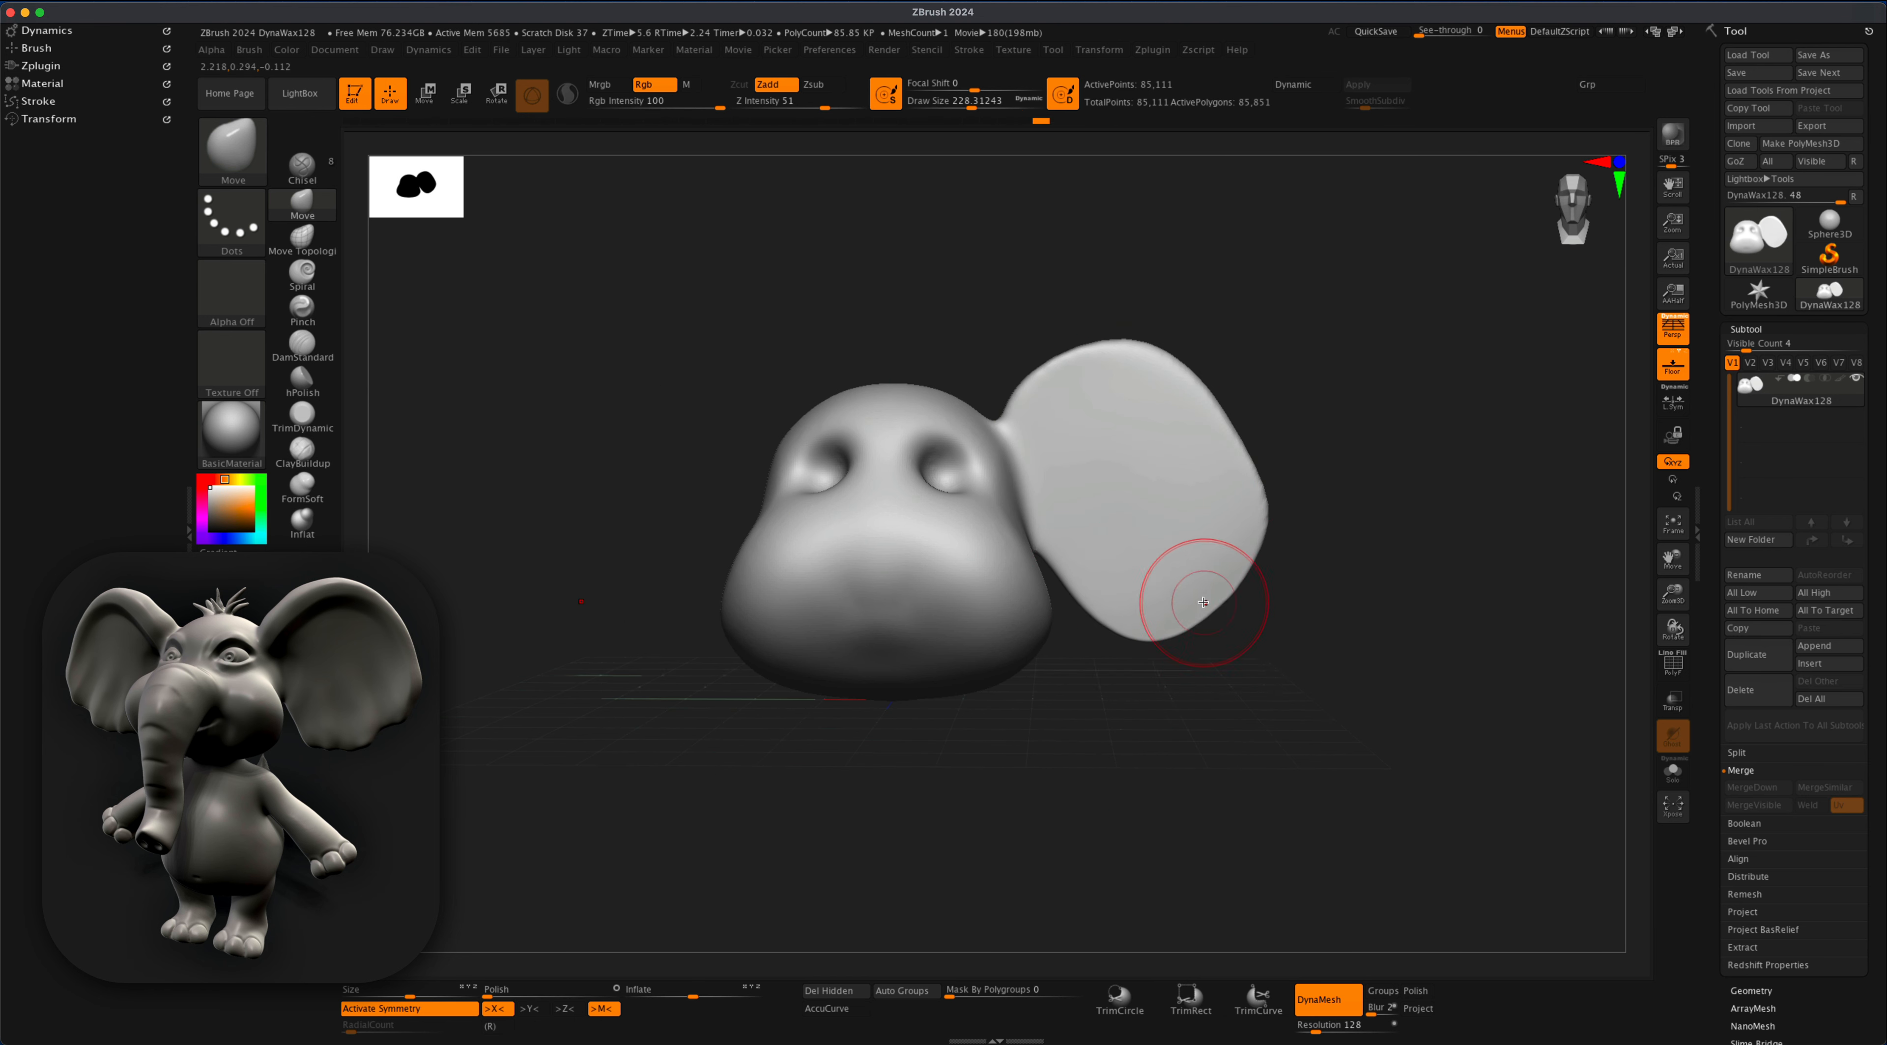
{"action": "mouse_move", "coordinate": [1194, 579]}
{"action": "left_mouse_down"}
{"action": "mouse_move", "coordinate": [1257, 535]}
{"action": "mouse_move", "coordinate": [1129, 623]}
{"action": "mouse_move", "coordinate": [1167, 618]}
{"action": "left_mouse_up"}
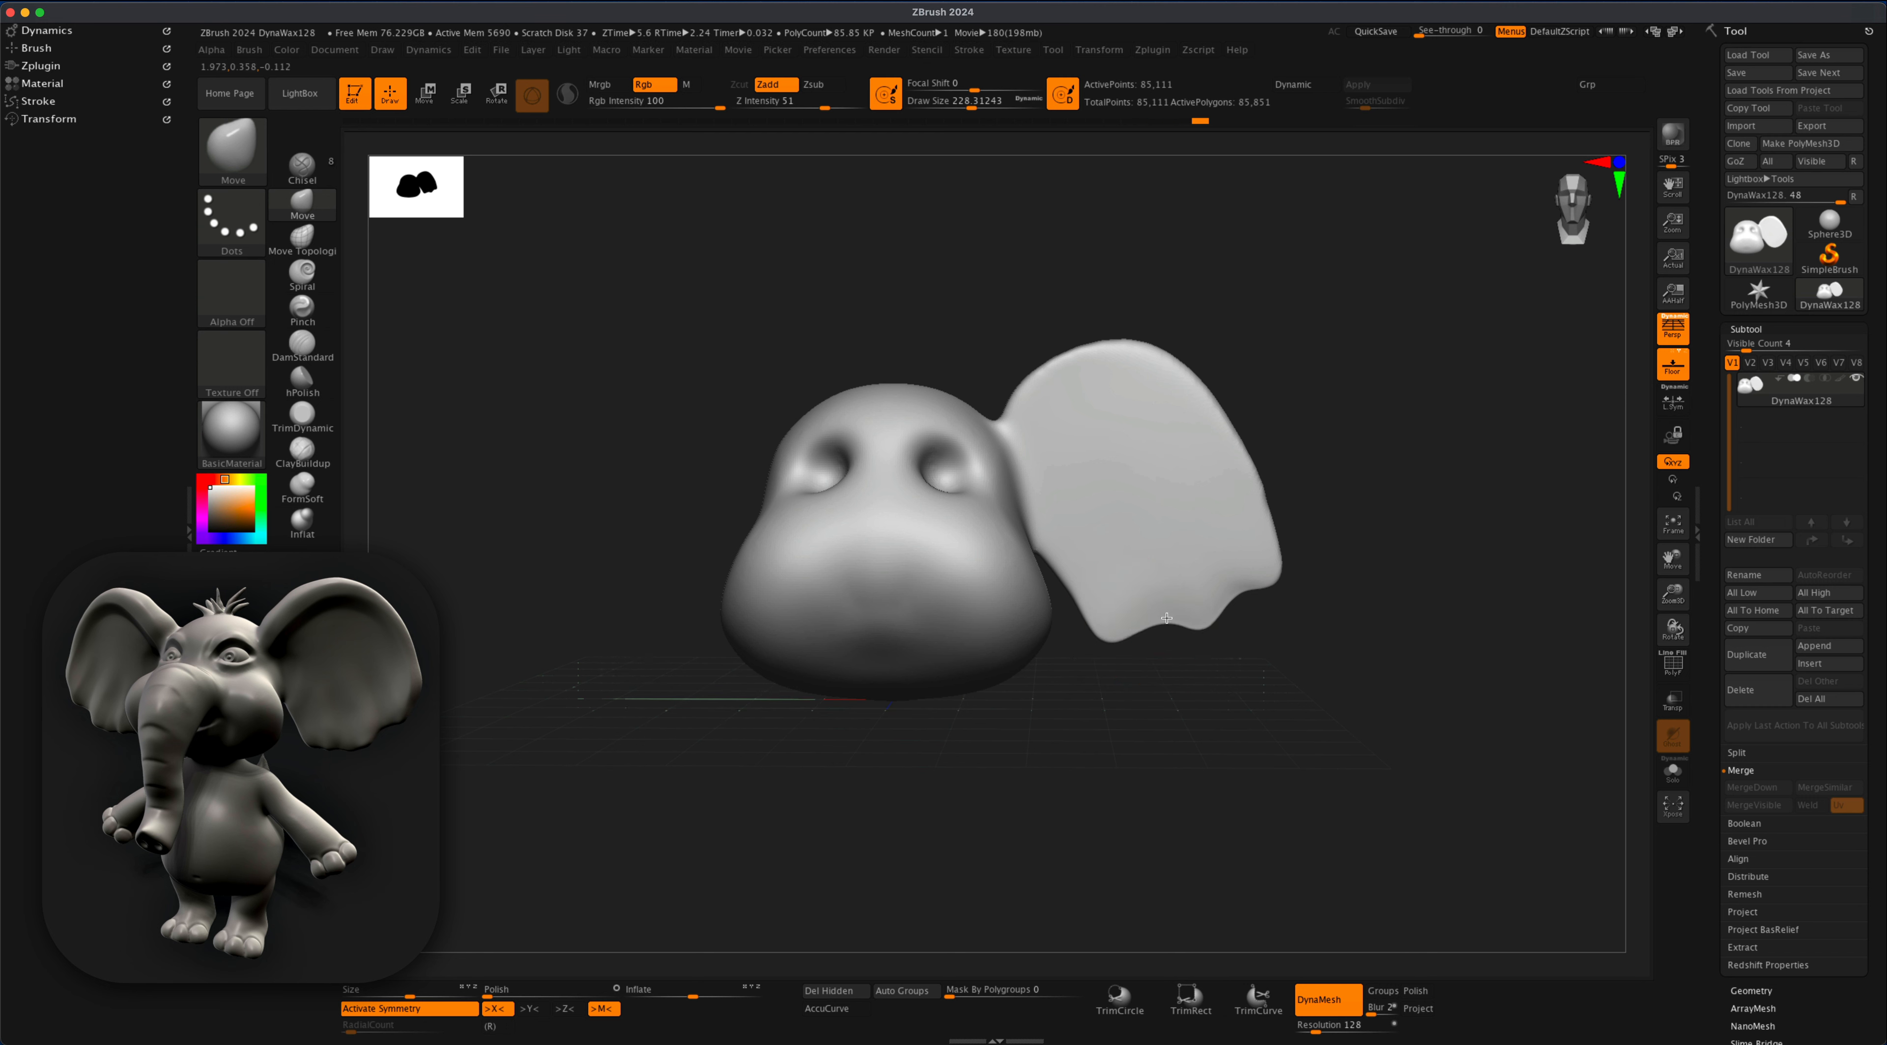
- Pull the ear's outer edge outward to round and widen its silhouette
{"action": "left_click_drag", "start_coordinate": [1233, 505], "coordinate": [1261, 492]}
{"action": "key", "text": "s"}
{"action": "left_click_drag", "start_coordinate": [1384, 411], "coordinate": [1391, 412]}
{"action": "left_click_drag", "start_coordinate": [1212, 432], "coordinate": [1243, 414]}
- Build up the joint between ear and head using ClayBuildup with a soft round alpha, and remesh
{"action": "left_click_drag", "start_coordinate": [1436, 393], "coordinate": [336, 503]}
{"action": "left_click", "coordinate": [334, 513]}
{"action": "left_click", "coordinate": [307, 409]}
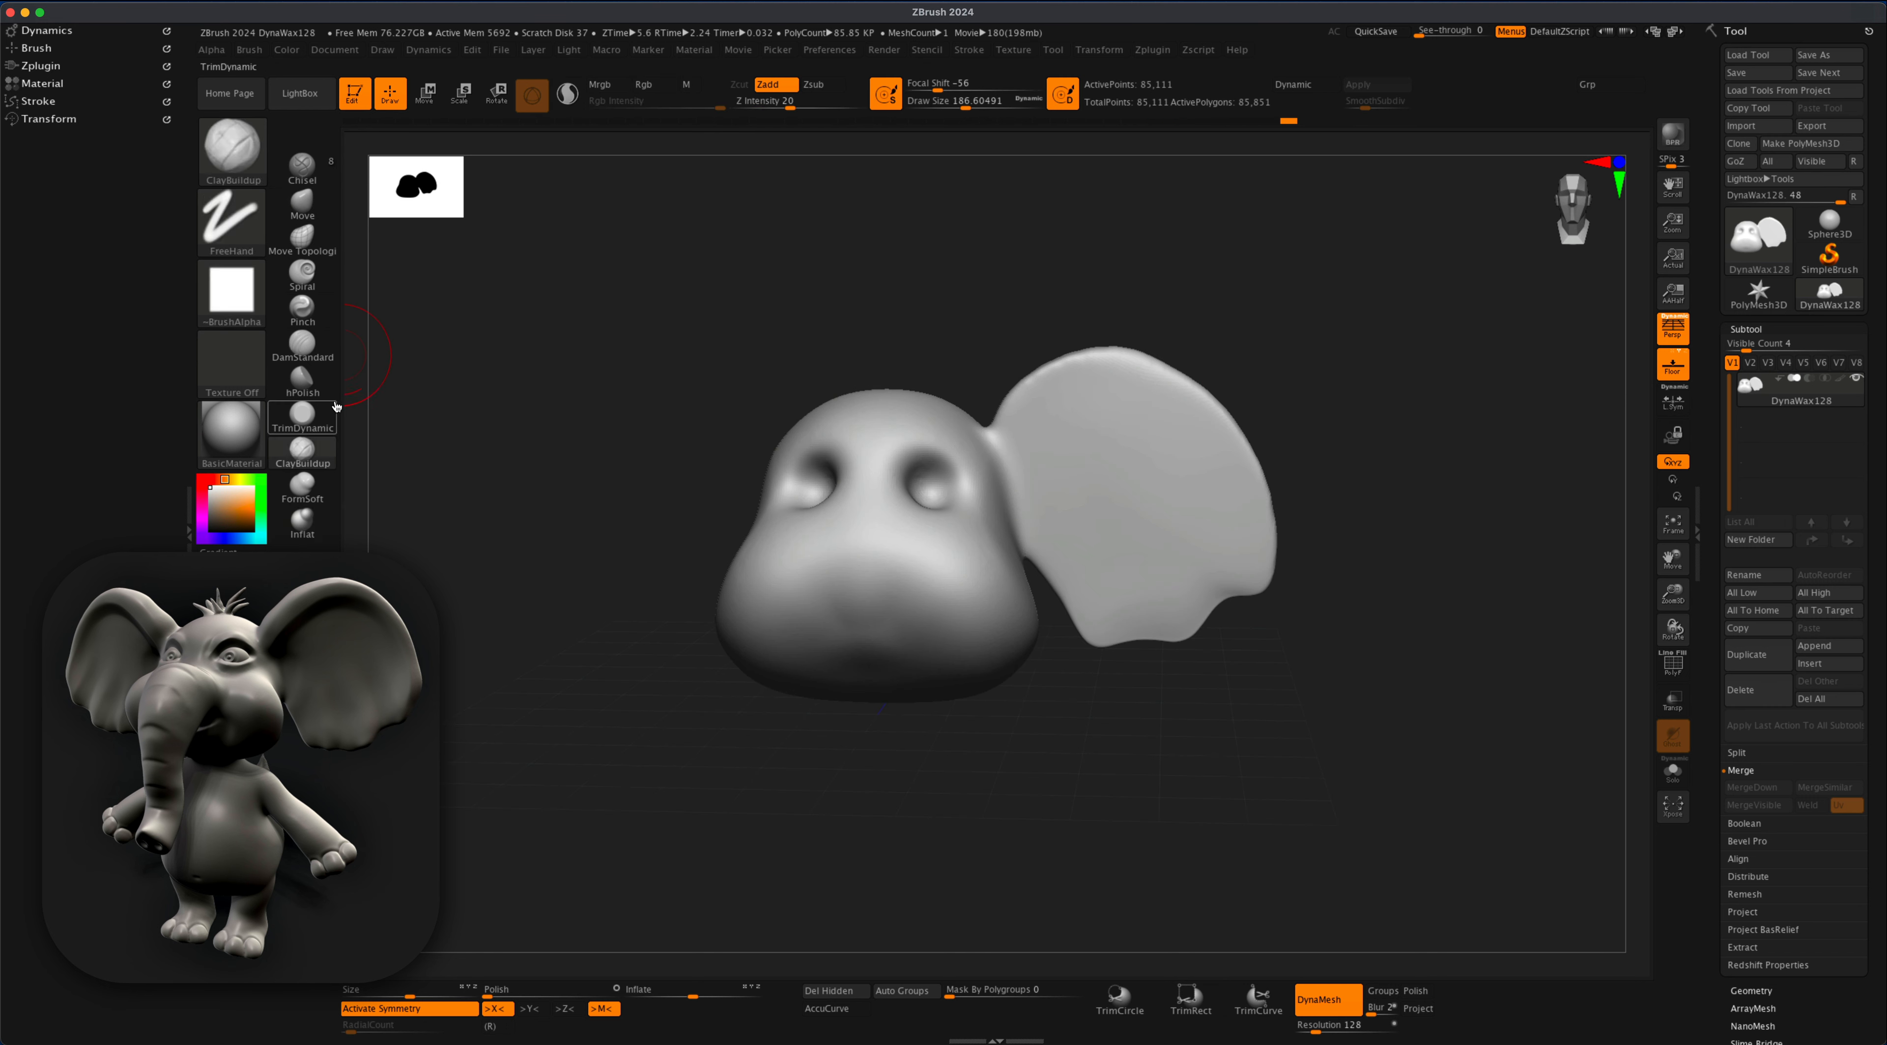
{"action": "left_click", "coordinate": [242, 289]}
{"action": "left_click", "coordinate": [393, 336]}
{"action": "mouse_move", "coordinate": [1061, 426]}
{"action": "left_mouse_down"}
{"action": "mouse_move", "coordinate": [1023, 454]}
{"action": "mouse_move", "coordinate": [1034, 418]}
{"action": "left_mouse_up"}
{"action": "left_click_drag", "start_coordinate": [1034, 417], "coordinate": [1052, 404]}
{"action": "left_click_drag", "start_coordinate": [945, 308], "coordinate": [1020, 324], "text": "ctrl"}
- Turn off symmetry and build up a raised rim along the ear's upper and outer edge
{"action": "key", "text": "x"}
{"action": "mouse_move", "coordinate": [1020, 444]}
{"action": "left_mouse_down"}
{"action": "mouse_move", "coordinate": [1049, 407]}
{"action": "mouse_move", "coordinate": [1001, 450]}
{"action": "left_mouse_up"}
{"action": "left_click_drag", "start_coordinate": [1116, 385], "coordinate": [1146, 387]}
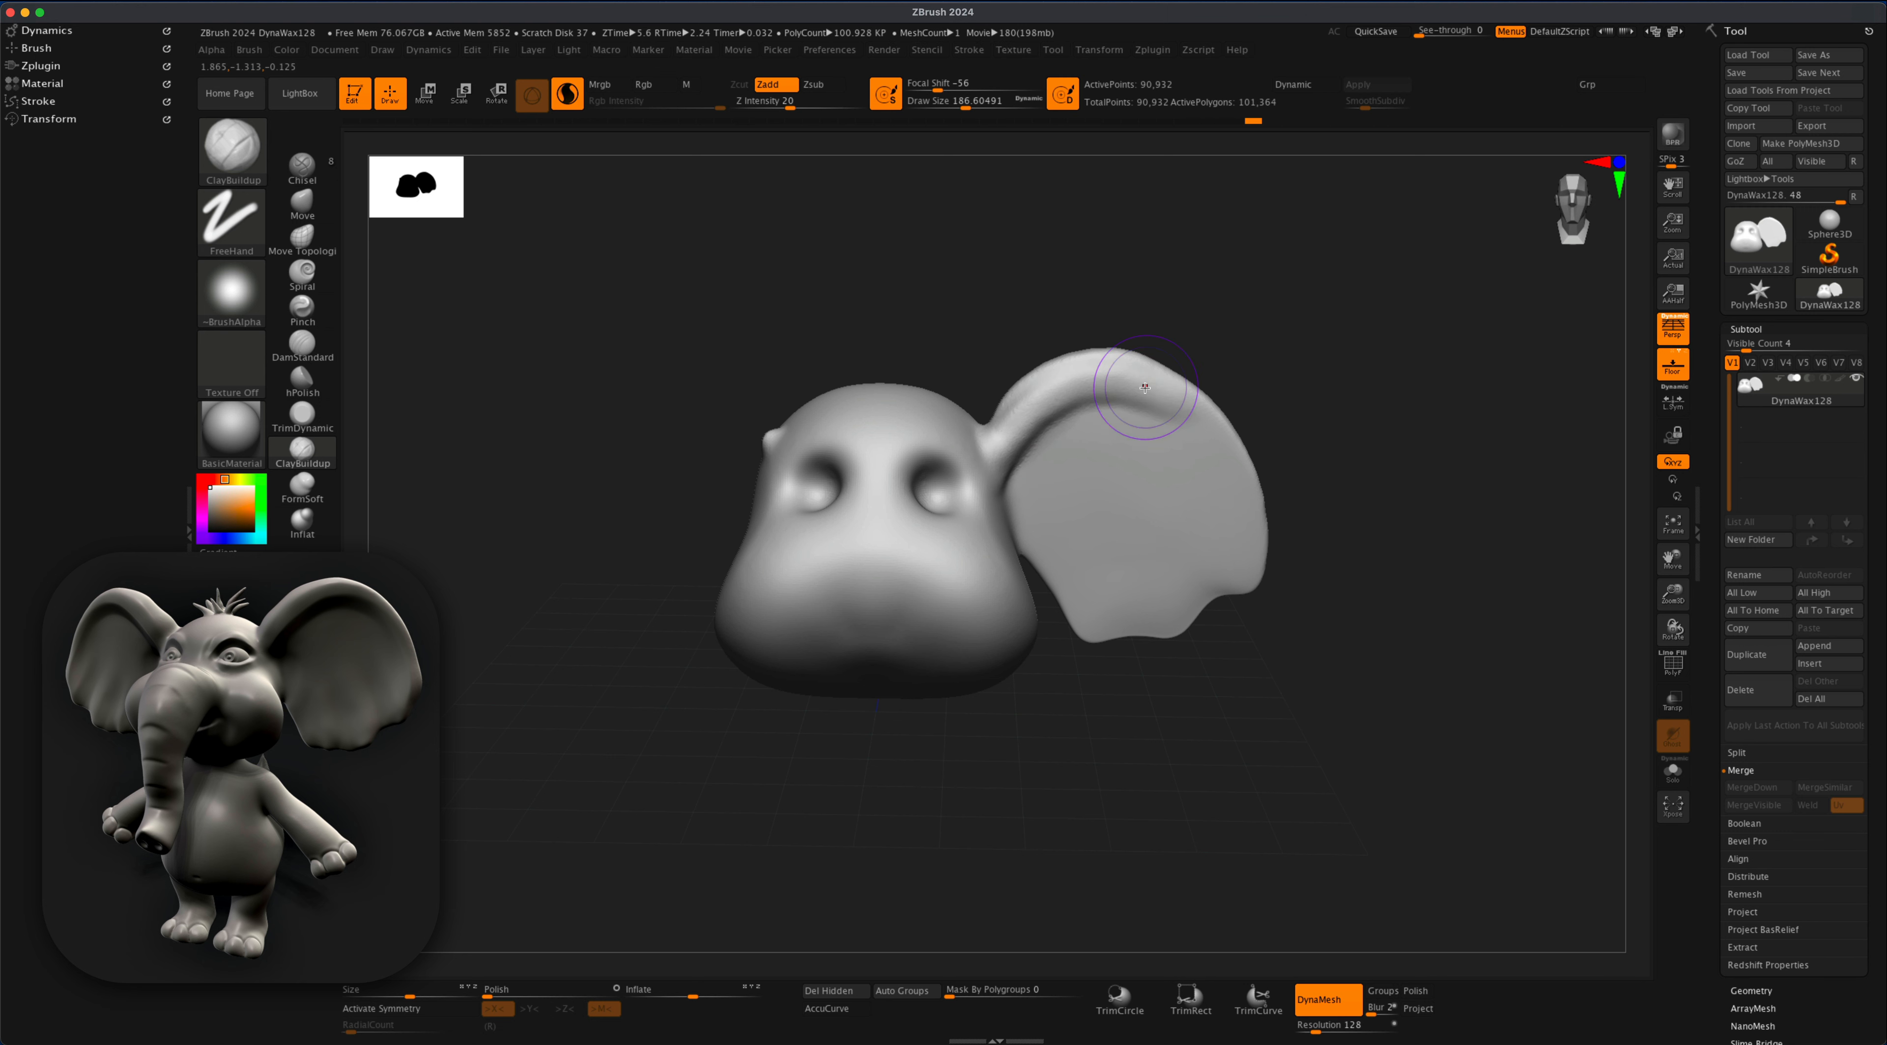
{"action": "left_click_drag", "start_coordinate": [1356, 555], "coordinate": [1283, 551]}
{"action": "mouse_move", "coordinate": [1273, 544]}
{"action": "left_mouse_down"}
{"action": "mouse_move", "coordinate": [1262, 476]}
{"action": "mouse_move", "coordinate": [1099, 358]}
{"action": "left_mouse_up"}
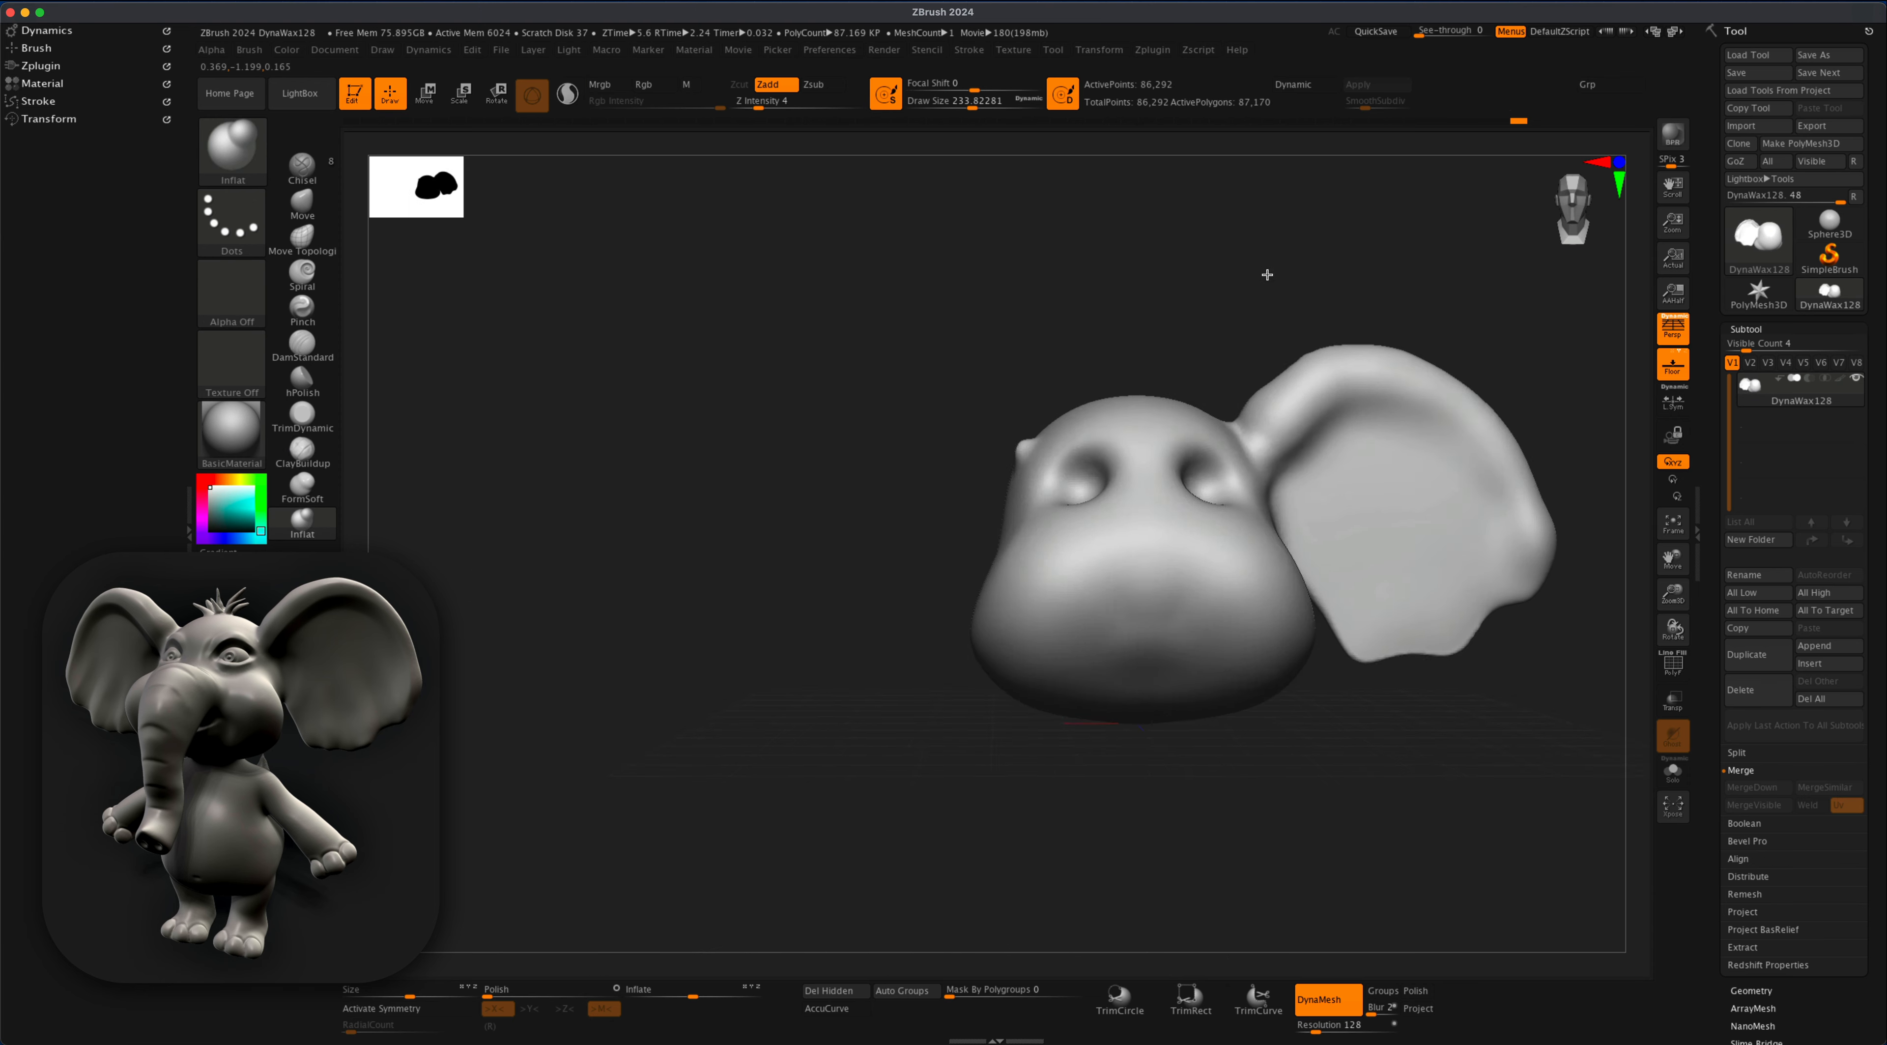
- Inflate and smooth the hollow areas on the back of the ear, and remesh the model
{"action": "left_click_drag", "start_coordinate": [1267, 275], "coordinate": [1162, 286], "text": "alt"}
{"action": "left_click_drag", "start_coordinate": [1290, 228], "coordinate": [945, 476]}
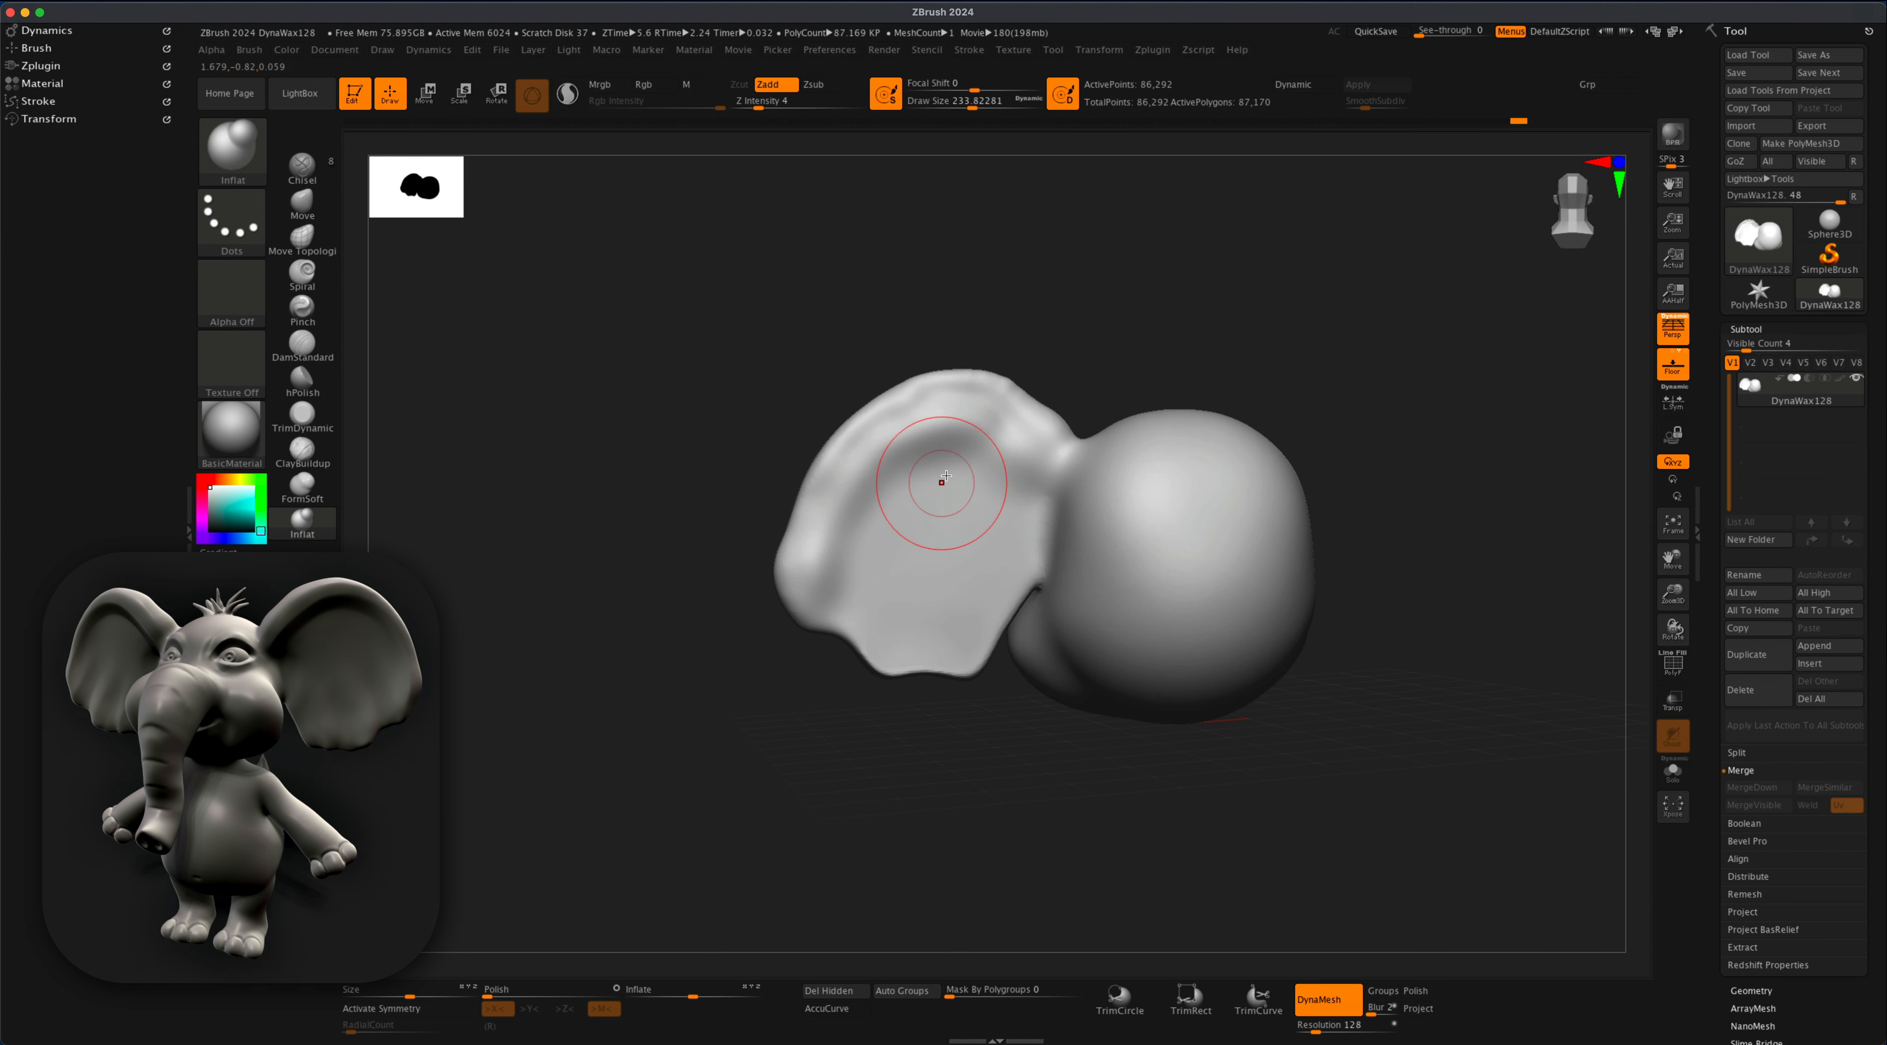
{"action": "left_click_drag", "start_coordinate": [942, 600], "coordinate": [939, 443]}
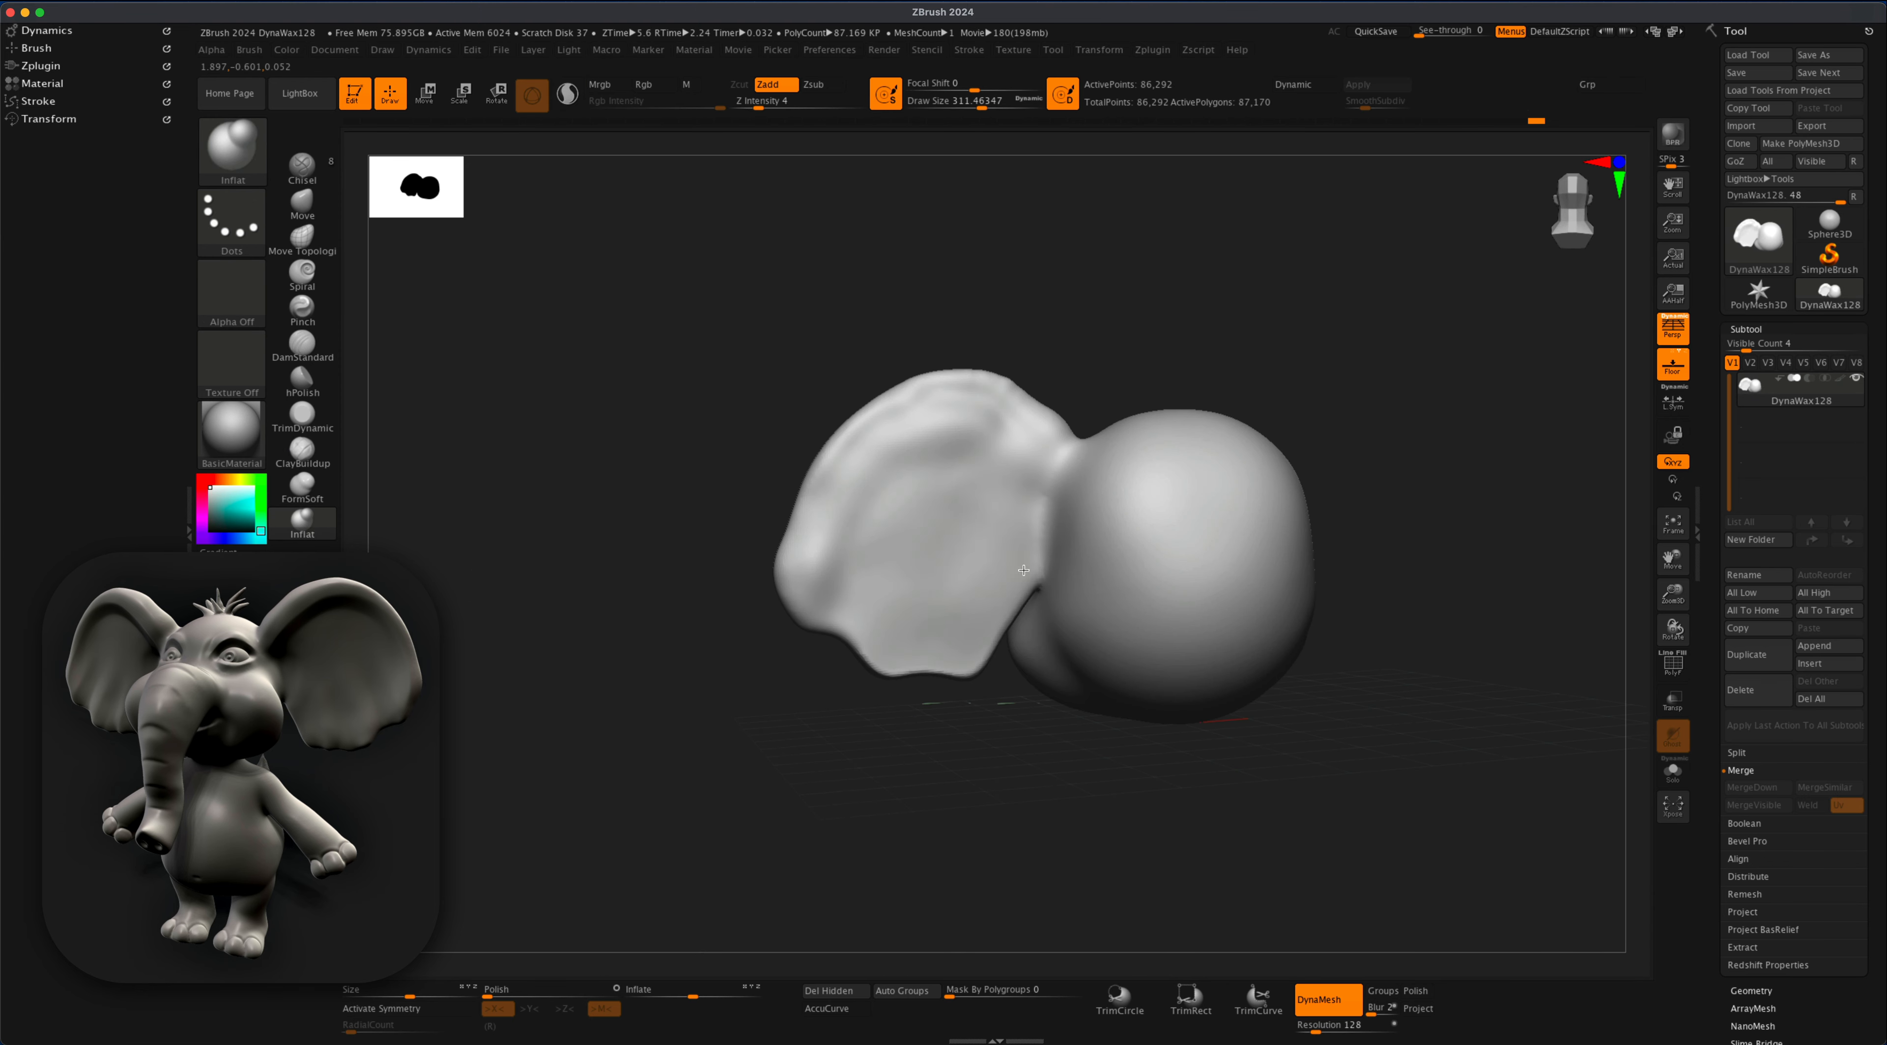
{"action": "mouse_move", "coordinate": [1024, 569]}
{"action": "left_mouse_down", "text": "shift"}
{"action": "mouse_move", "coordinate": [906, 474]}
{"action": "mouse_move", "coordinate": [868, 546]}
{"action": "mouse_move", "coordinate": [905, 587]}
{"action": "mouse_move", "coordinate": [894, 615]}
{"action": "left_mouse_up", "text": "shift"}
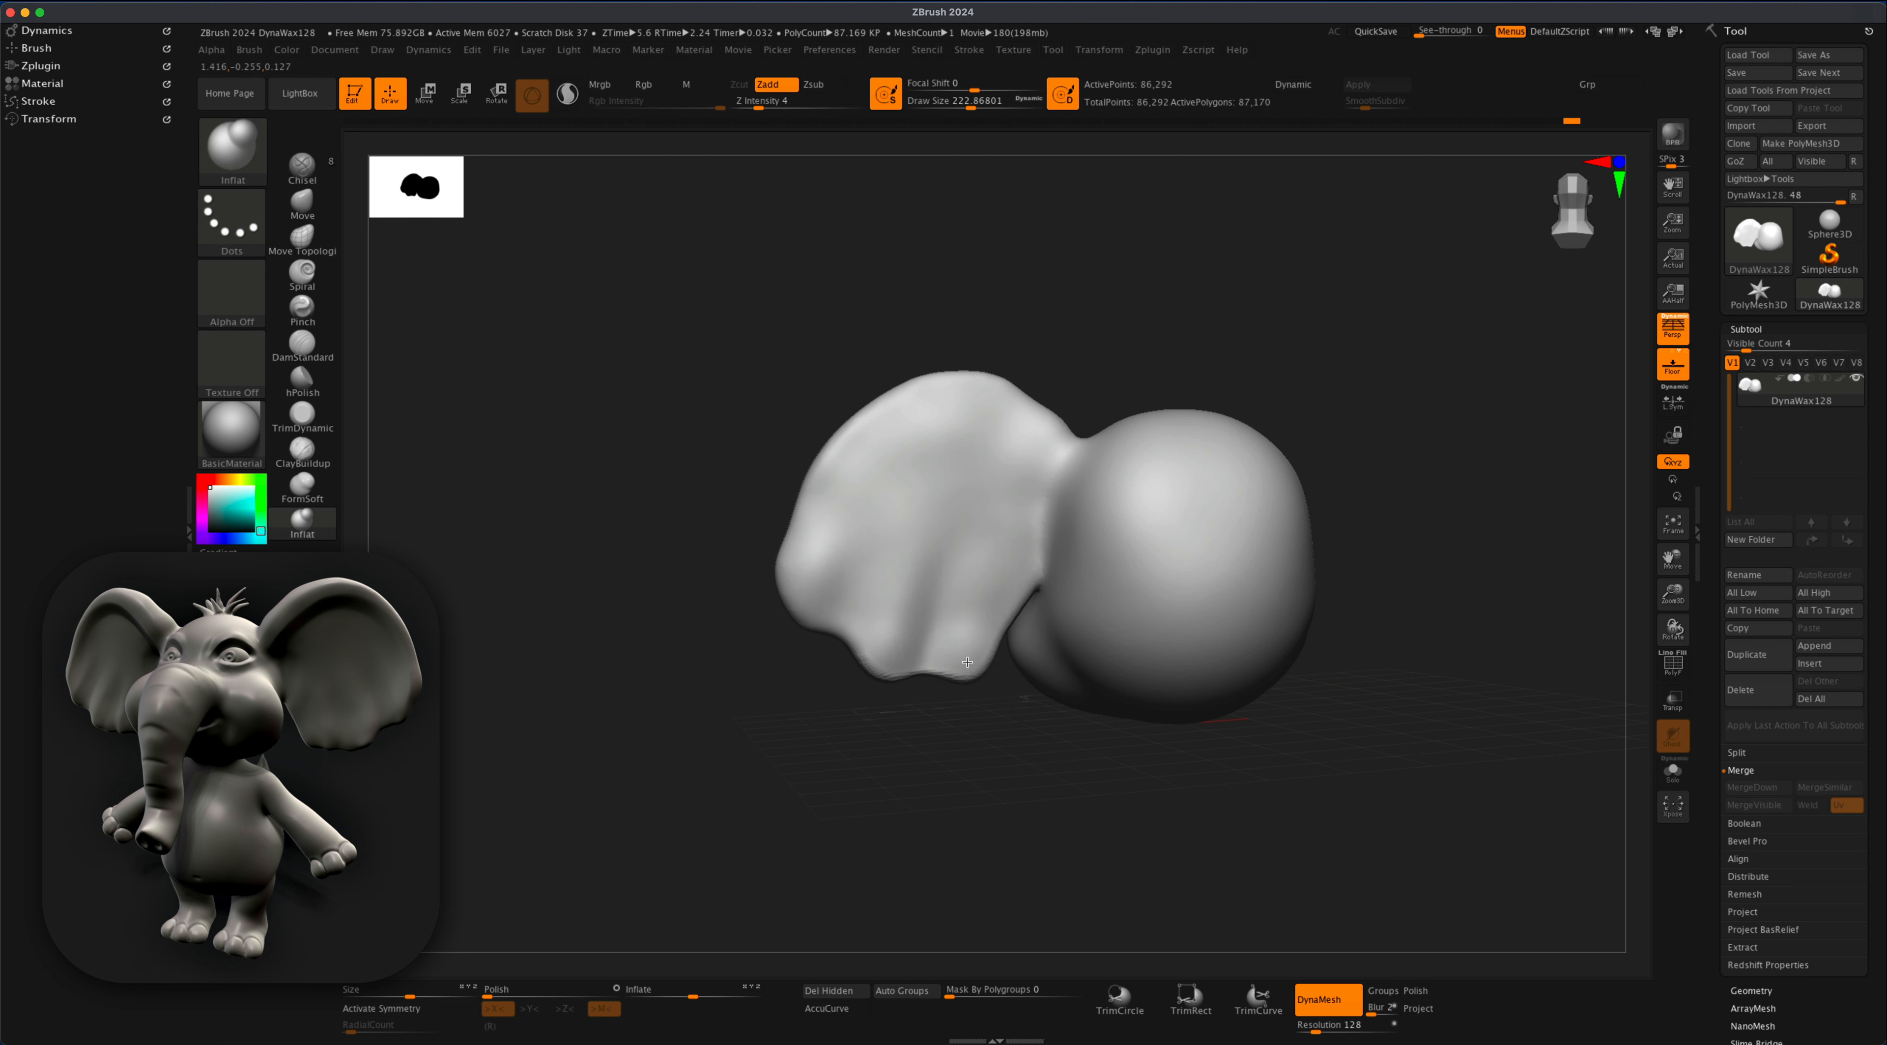
{"action": "left_click_drag", "start_coordinate": [845, 474], "coordinate": [831, 499]}
{"action": "left_click_drag", "start_coordinate": [813, 352], "coordinate": [1326, 345]}
{"action": "left_click_drag", "start_coordinate": [1264, 348], "coordinate": [1294, 374], "text": "ctrl"}
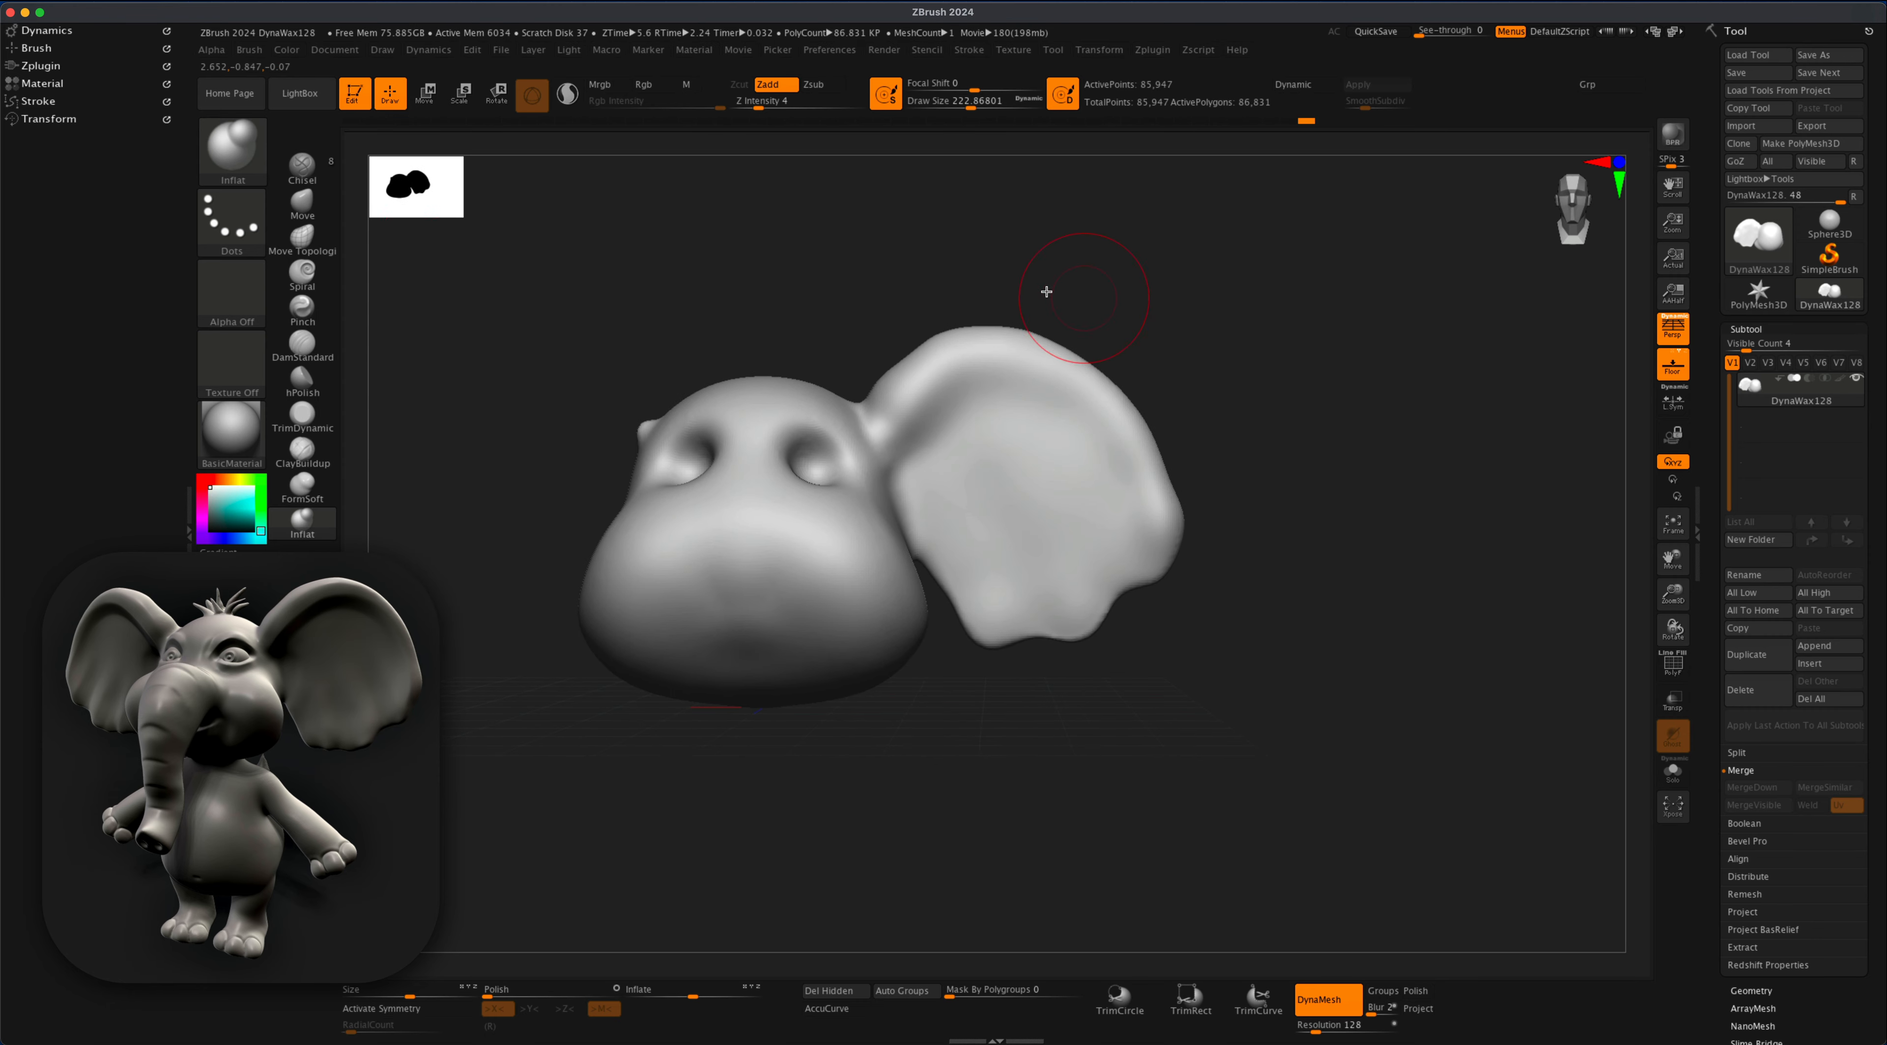
- Pinch a crease along the inner edge of the ear's rim using the Pinch brush at a draw size of about 132
{"action": "left_click", "coordinate": [312, 318]}
{"action": "left_click_drag", "start_coordinate": [902, 445], "coordinate": [938, 400]}
{"action": "left_click_drag", "start_coordinate": [1077, 274], "coordinate": [1121, 278]}
{"action": "key", "text": "ctrl+z"}
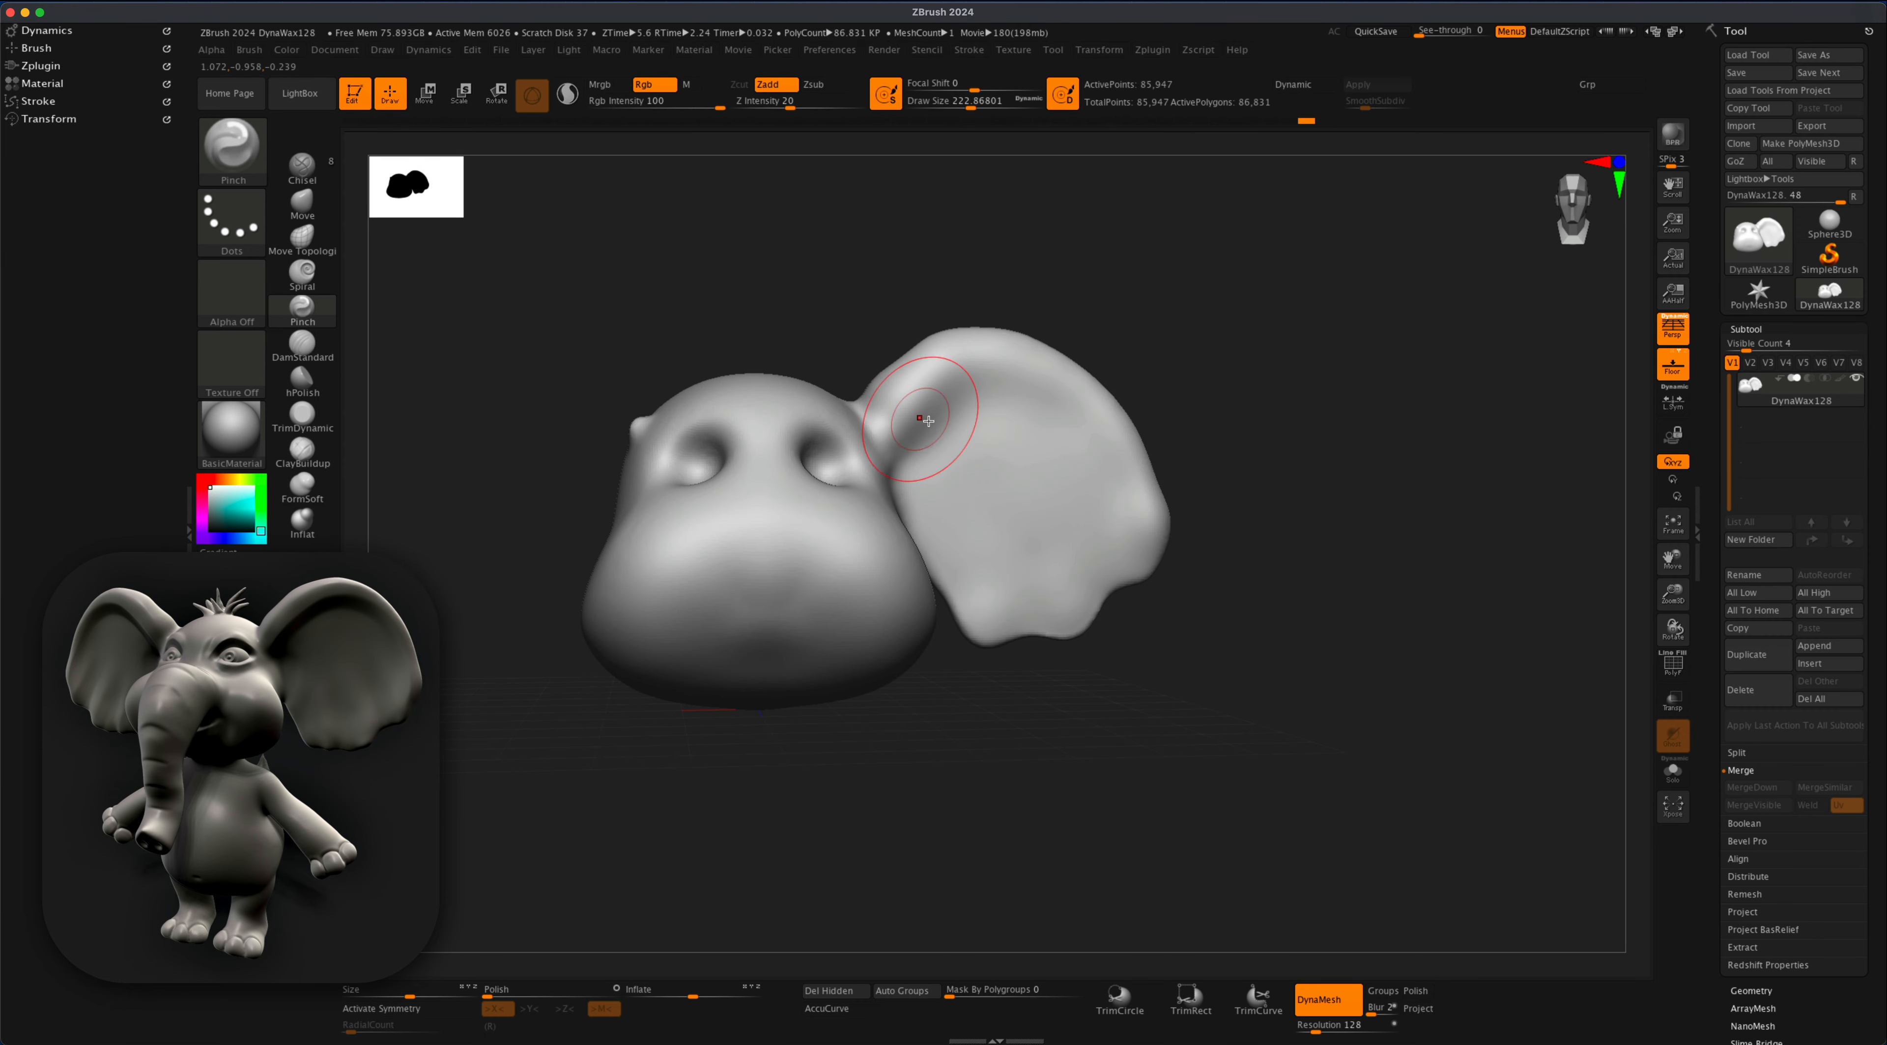
{"action": "mouse_move", "coordinate": [908, 440]}
{"action": "left_mouse_down"}
{"action": "mouse_move", "coordinate": [982, 383]}
{"action": "mouse_move", "coordinate": [1014, 385]}
{"action": "left_mouse_up"}
{"action": "key", "text": "s"}
{"action": "left_click_drag", "start_coordinate": [1107, 299], "coordinate": [1092, 298]}
{"action": "left_click_drag", "start_coordinate": [898, 448], "coordinate": [1034, 381]}
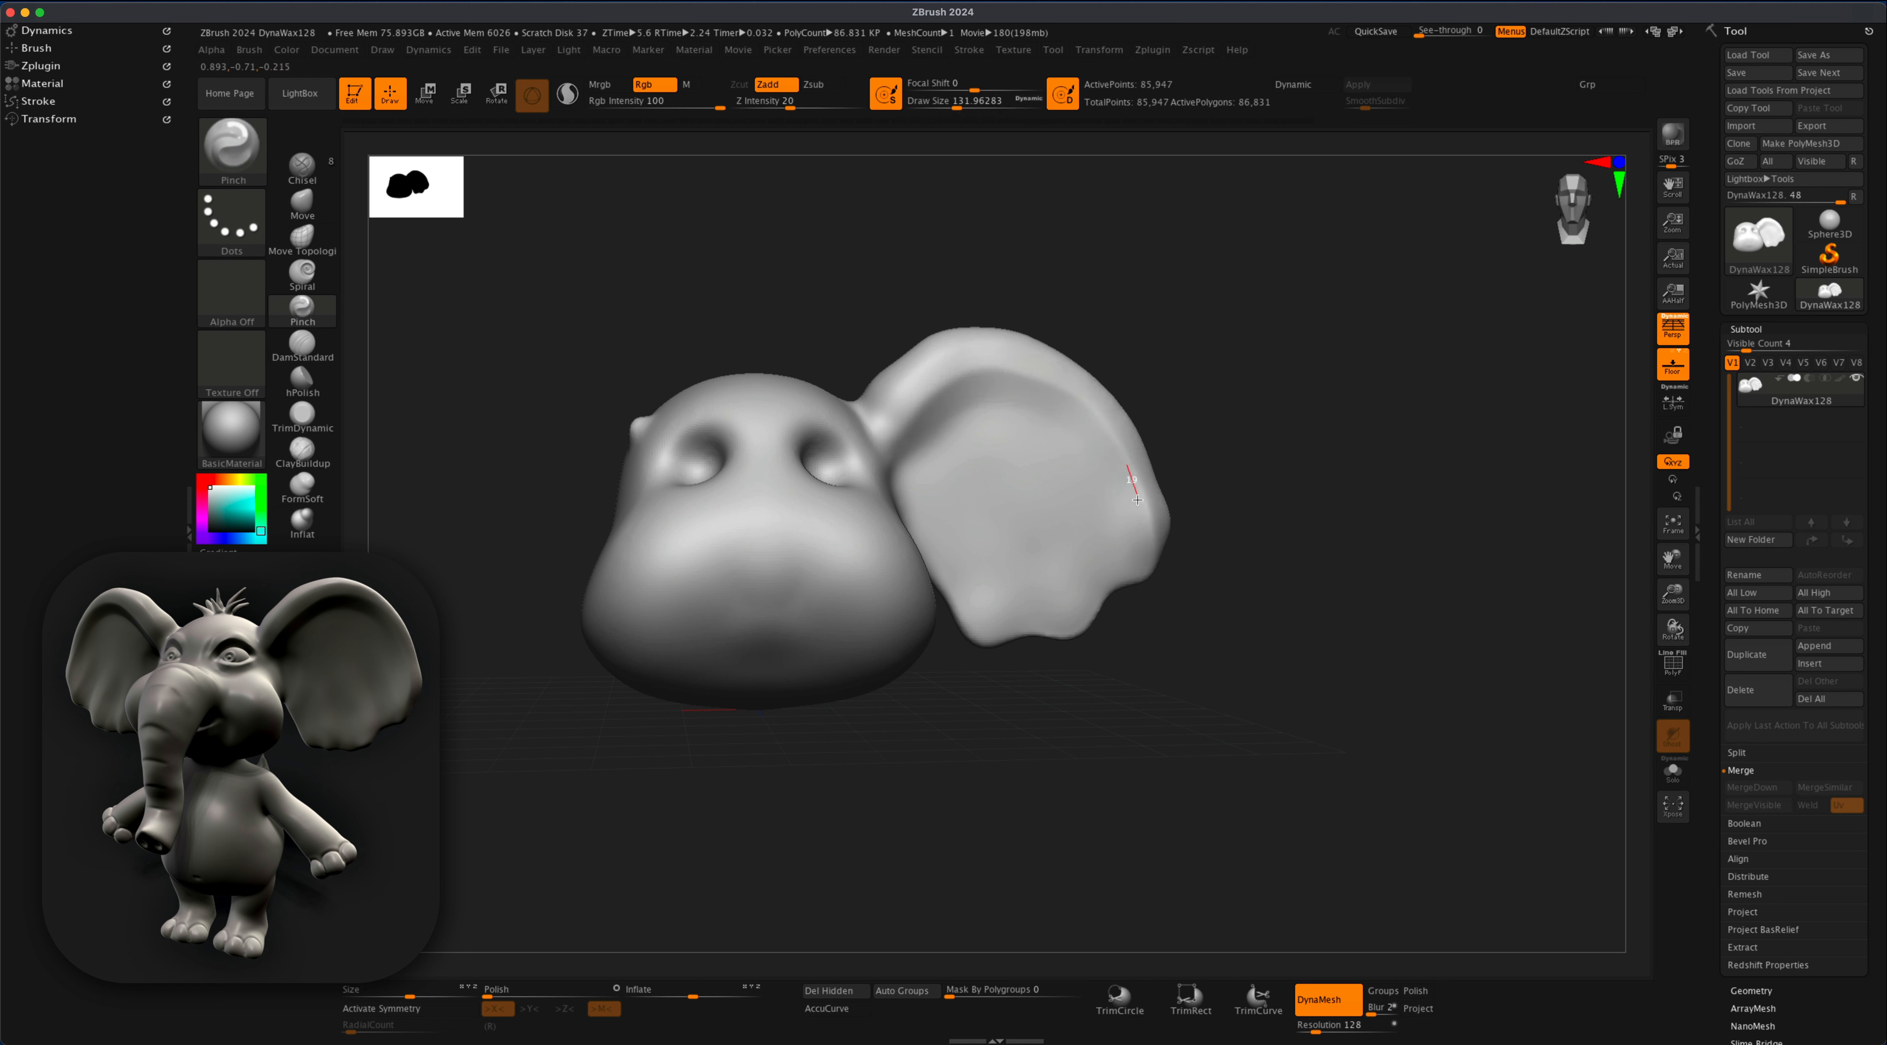
- Smooth the start of the rim and the ear's inner edge beside the head
{"action": "left_click_drag", "start_coordinate": [952, 388], "coordinate": [897, 403], "text": "shift"}
{"action": "left_click_drag", "start_coordinate": [897, 480], "coordinate": [946, 608], "text": "shift"}
{"action": "left_click_drag", "start_coordinate": [1238, 393], "coordinate": [1264, 388]}
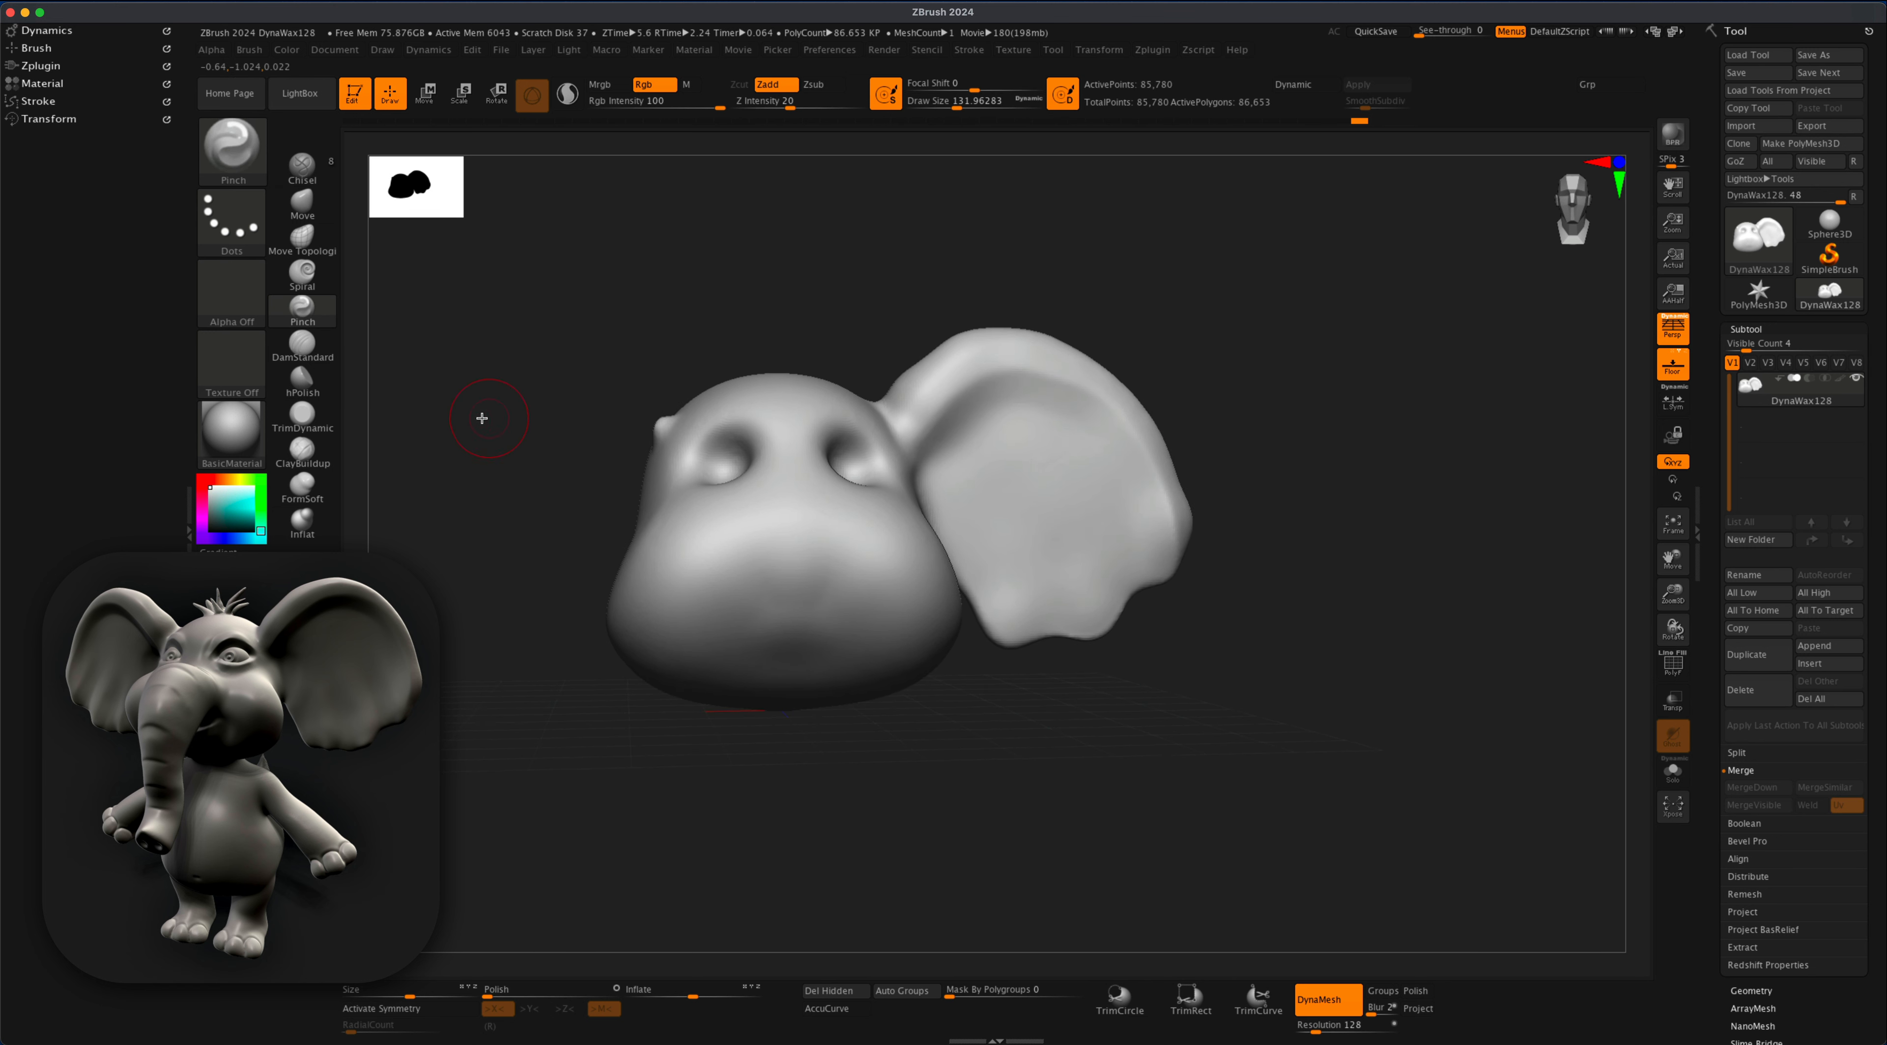
- Sculpt folds rising from the ear's scalloped lower edge with the Inflat brush at Z intensity 19, and remesh
{"action": "left_click", "coordinate": [302, 522]}
{"action": "key", "text": "s"}
{"action": "key", "text": "s"}
{"action": "left_click_drag", "start_coordinate": [516, 494], "coordinate": [503, 492]}
{"action": "left_click_drag", "start_coordinate": [535, 476], "coordinate": [558, 482]}
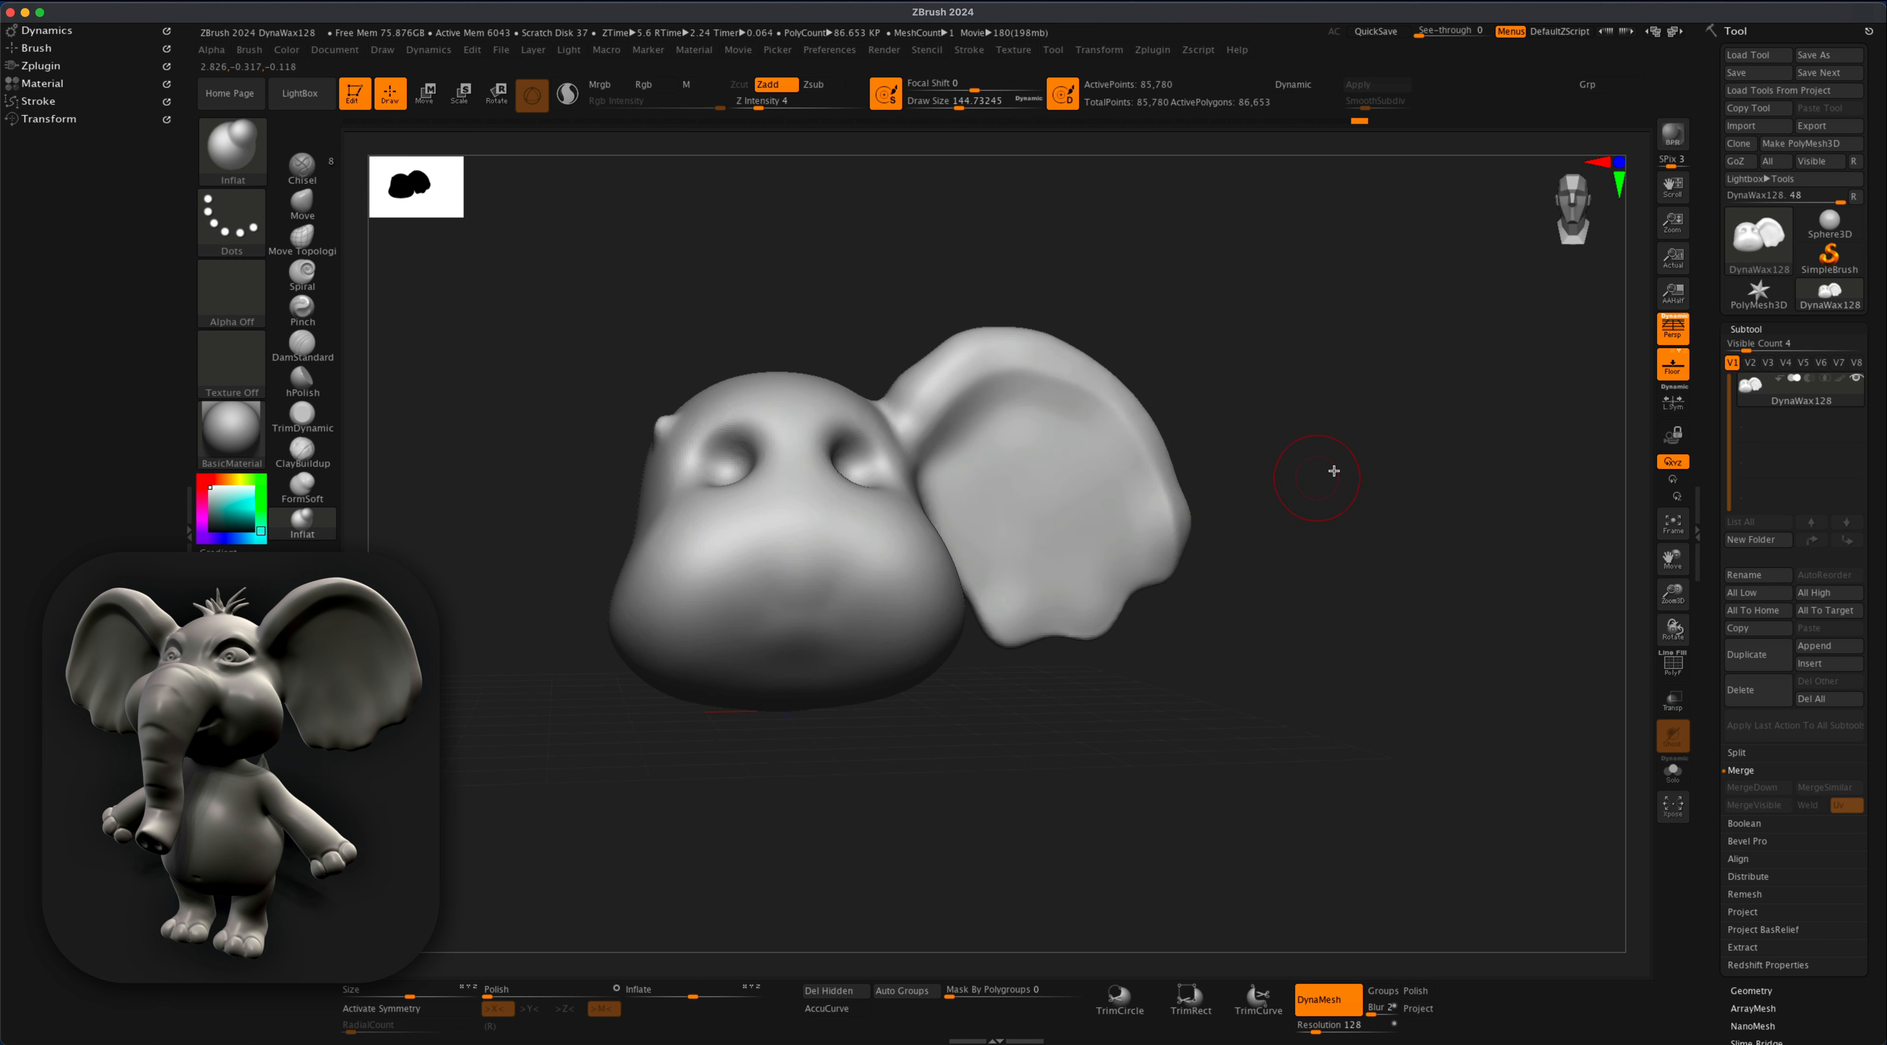
{"action": "left_click_drag", "start_coordinate": [1336, 468], "coordinate": [1324, 448], "text": "alt"}
{"action": "left_click_drag", "start_coordinate": [770, 111], "coordinate": [790, 112]}
{"action": "left_click_drag", "start_coordinate": [1019, 616], "coordinate": [1012, 484]}
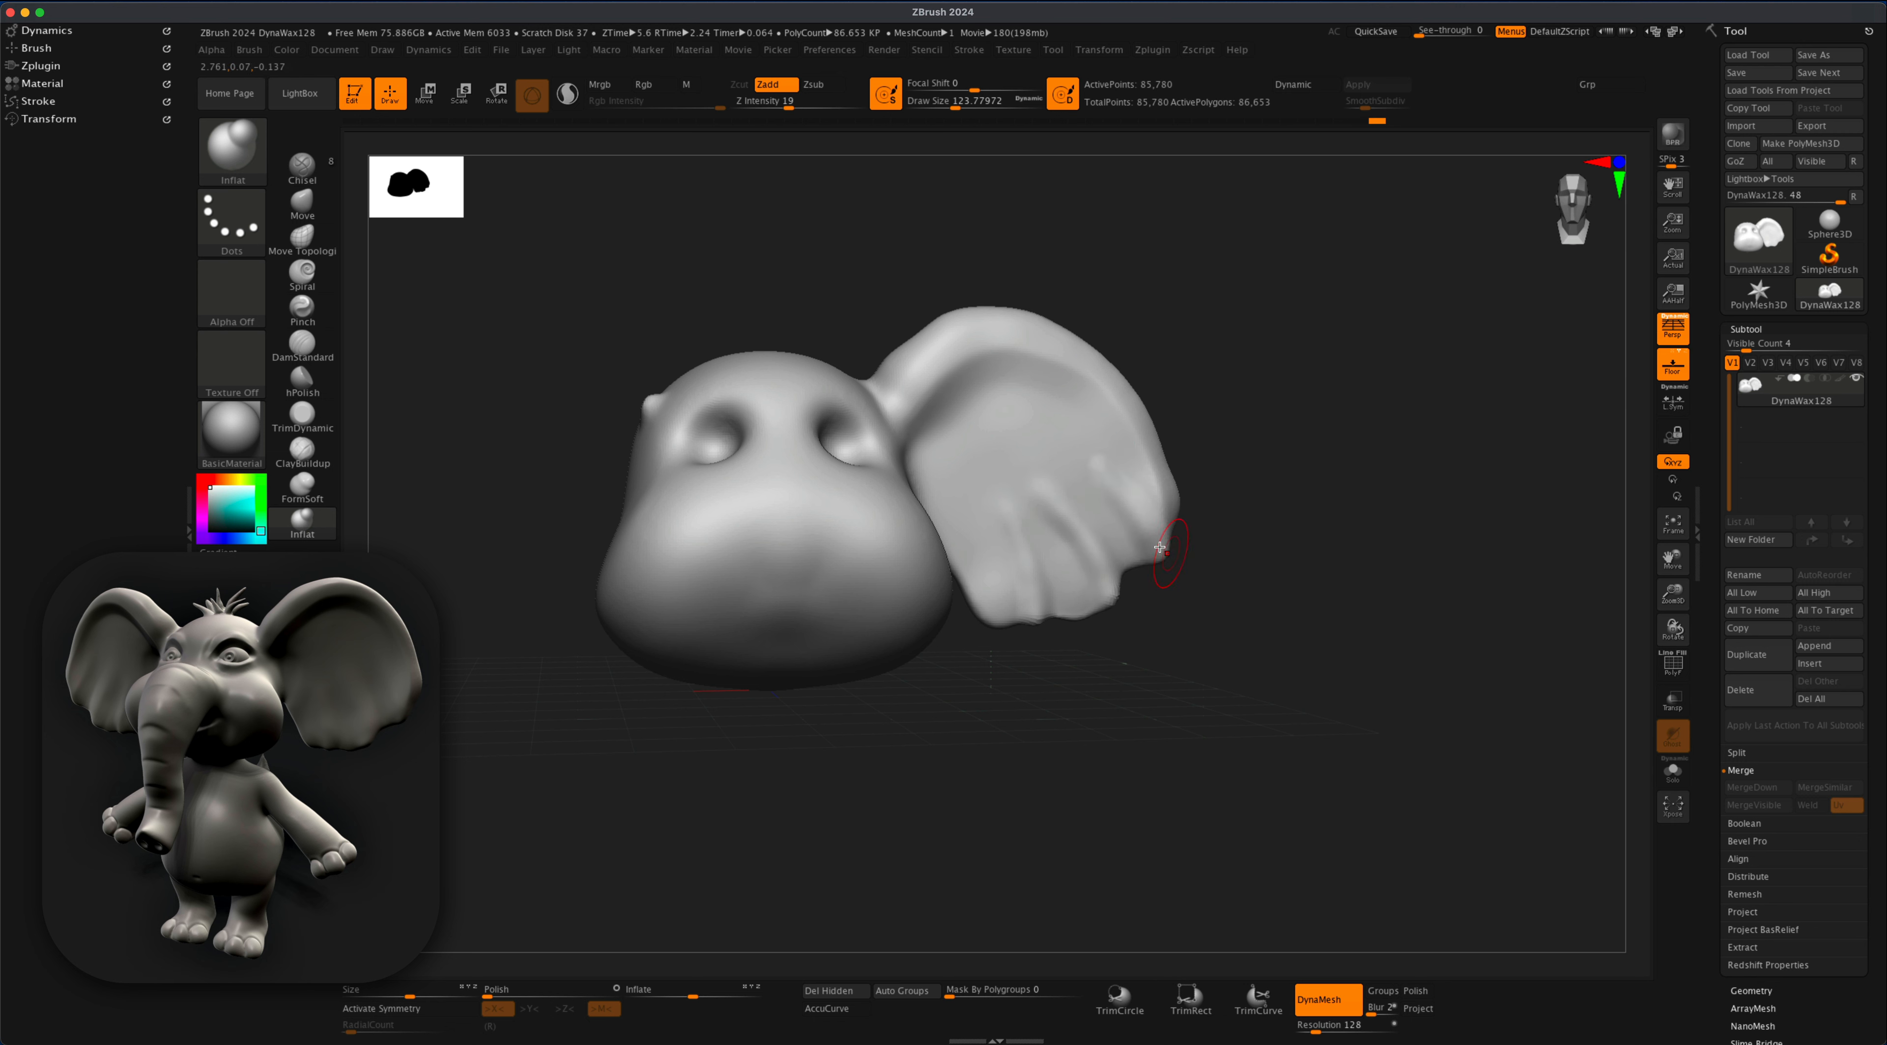
{"action": "key", "text": "shift"}
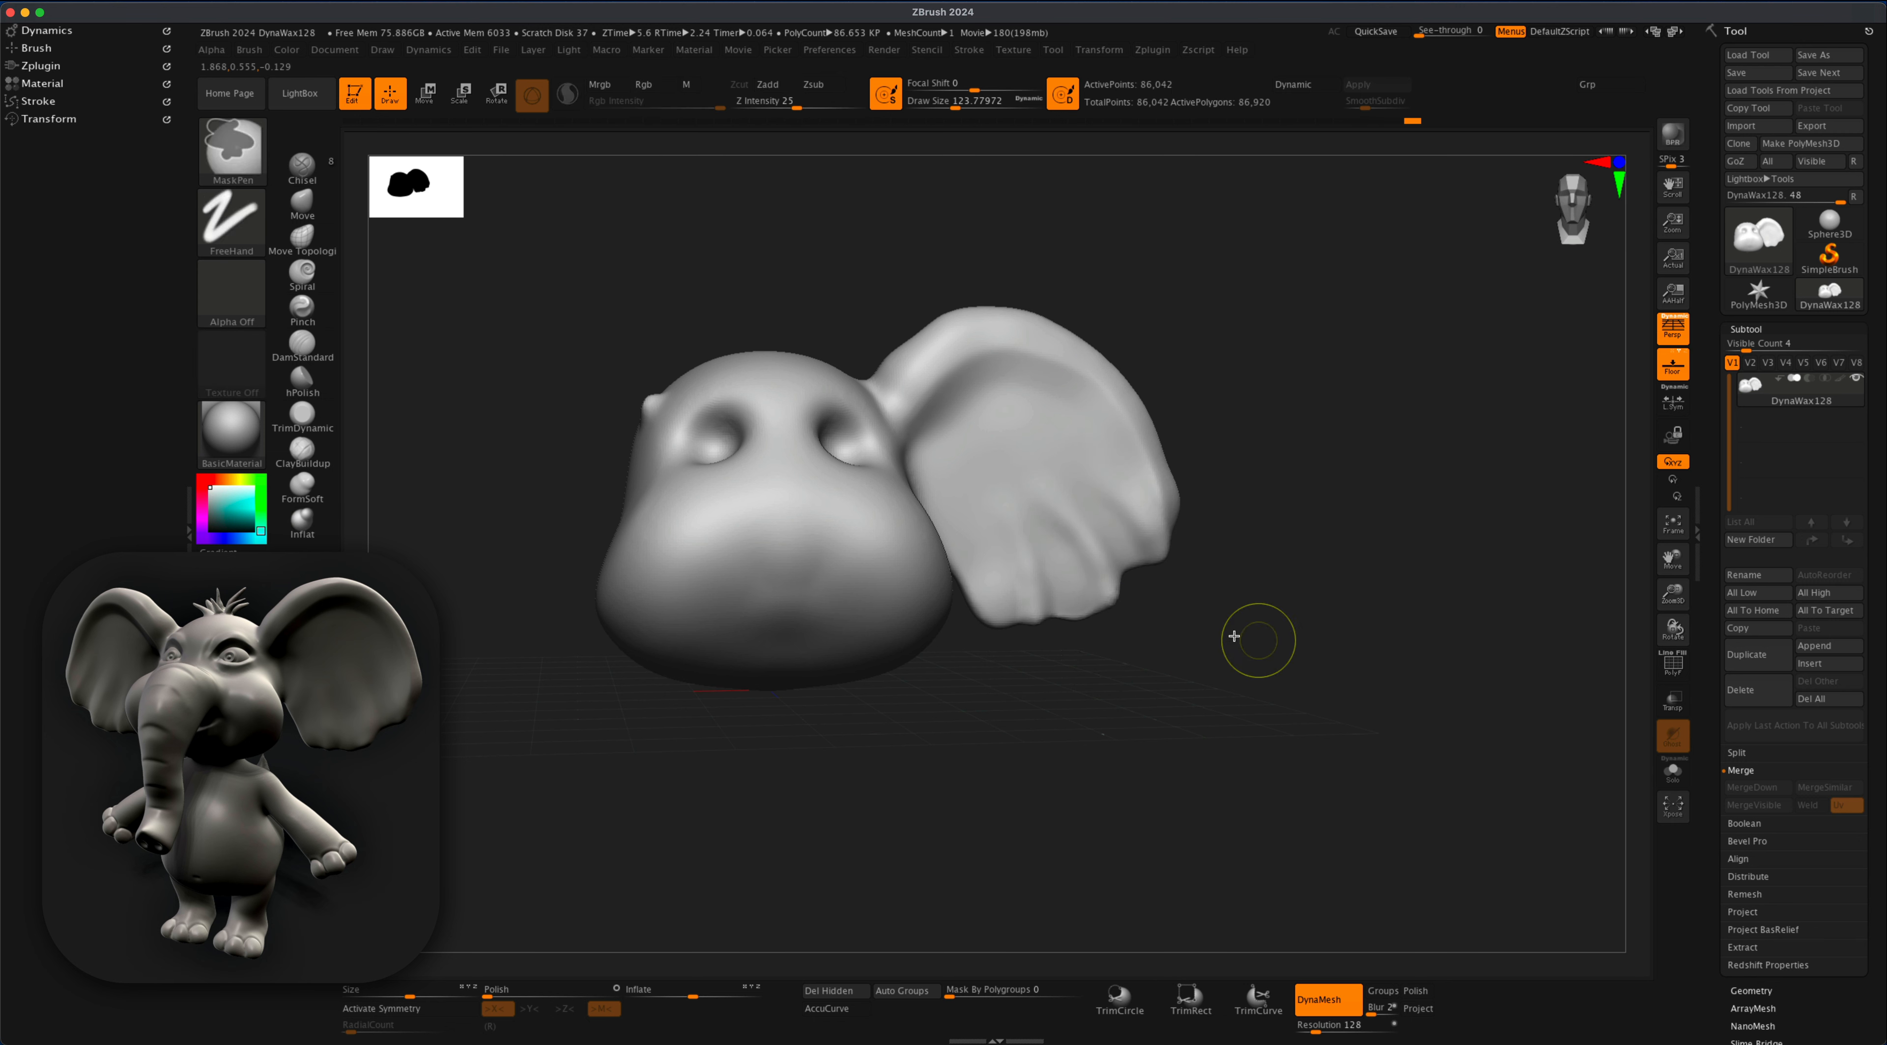
{"action": "left_click_drag", "start_coordinate": [1260, 640], "coordinate": [1308, 597], "text": "ctrl"}
{"action": "mouse_move", "coordinate": [1308, 597]}
{"action": "left_mouse_down"}
{"action": "mouse_move", "coordinate": [1336, 590]}
{"action": "mouse_move", "coordinate": [1297, 603]}
{"action": "mouse_move", "coordinate": [1324, 599]}
{"action": "mouse_move", "coordinate": [1319, 577]}
{"action": "mouse_move", "coordinate": [1045, 448]}
{"action": "left_mouse_up"}
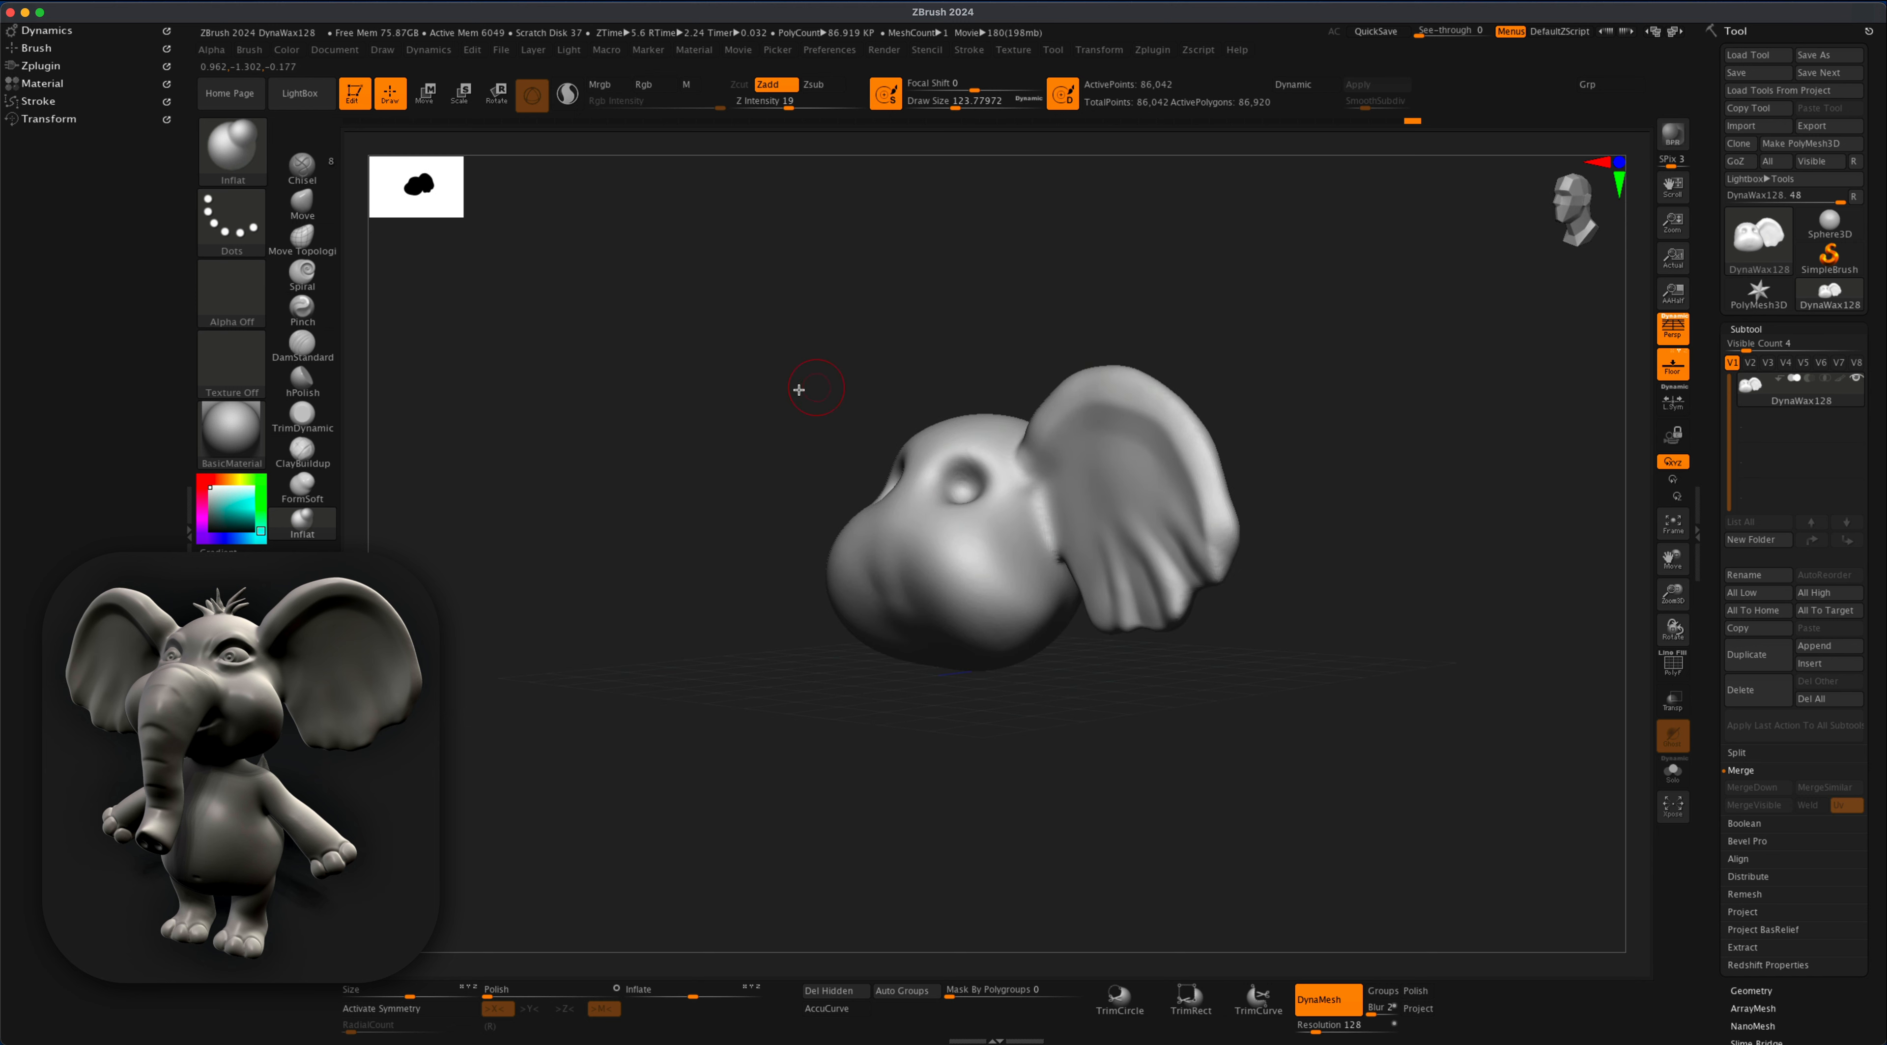
{"action": "left_click_drag", "start_coordinate": [1011, 293], "coordinate": [1021, 377], "text": "ctrl"}
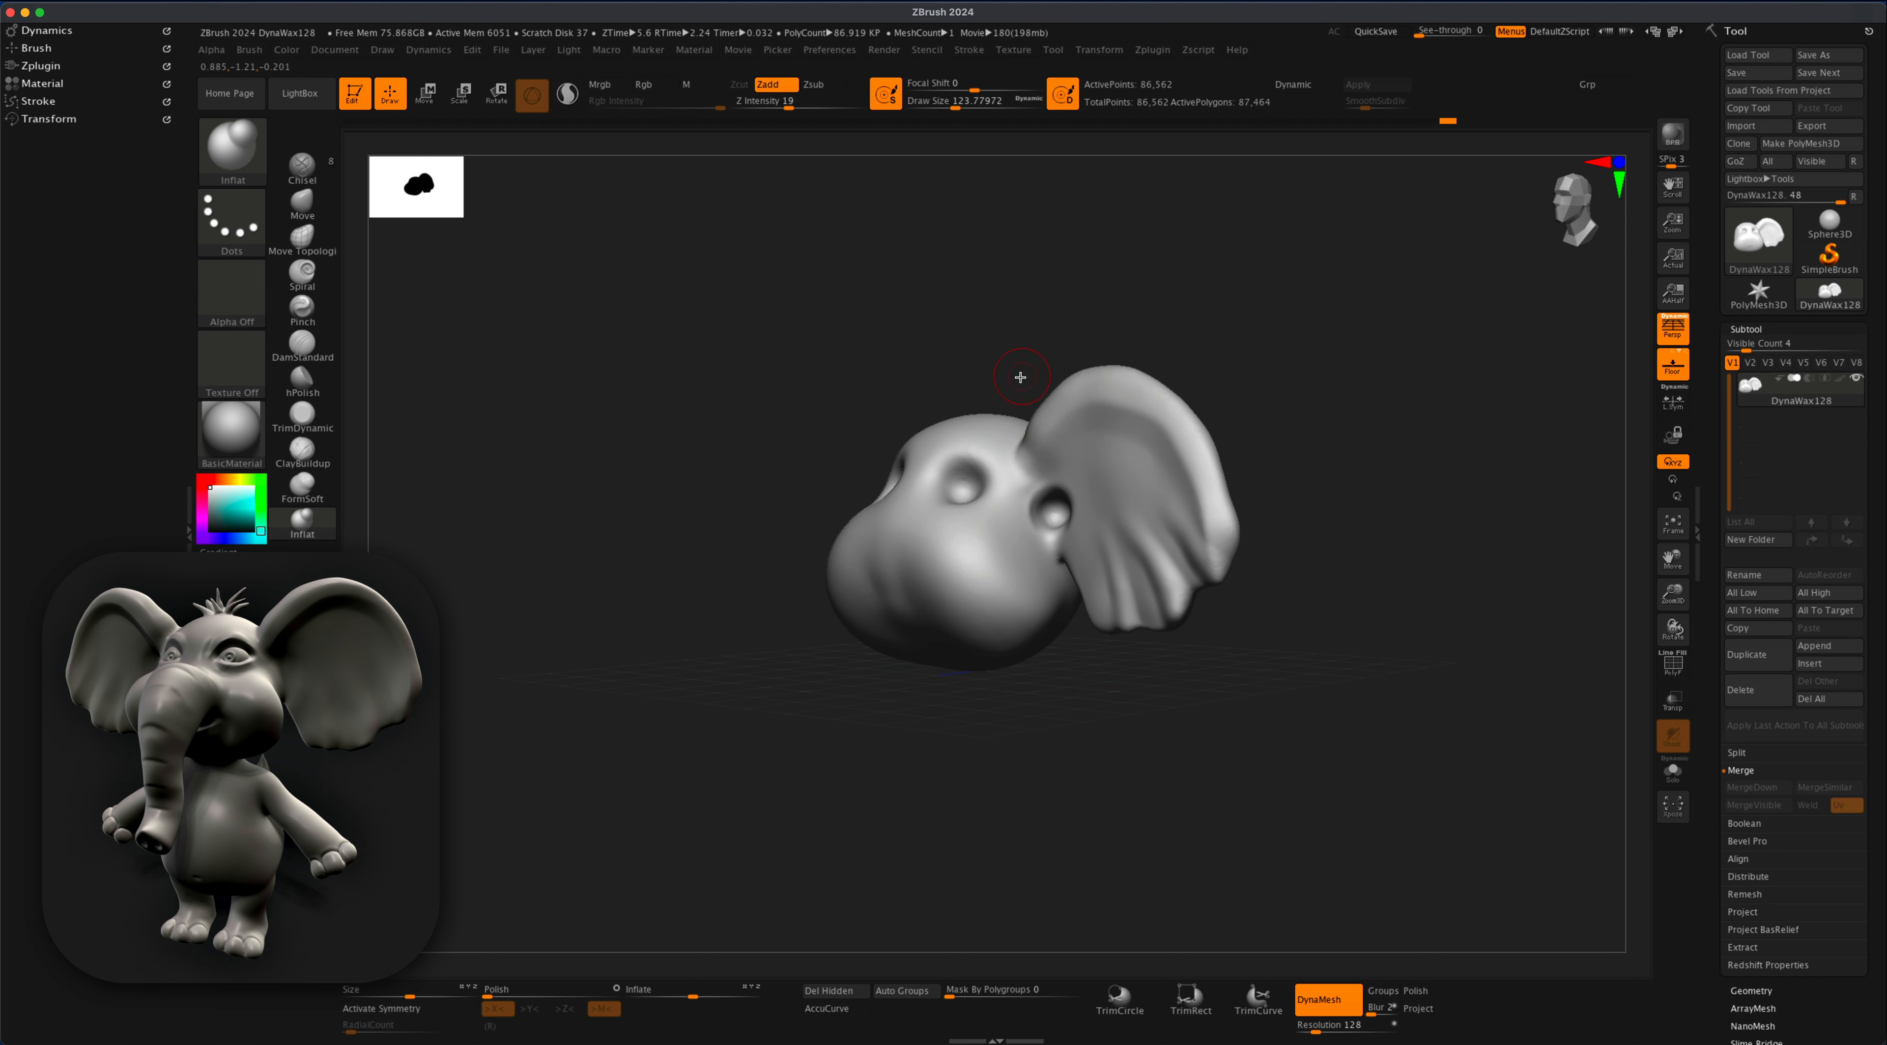
{"action": "key", "text": "ctrl+z"}
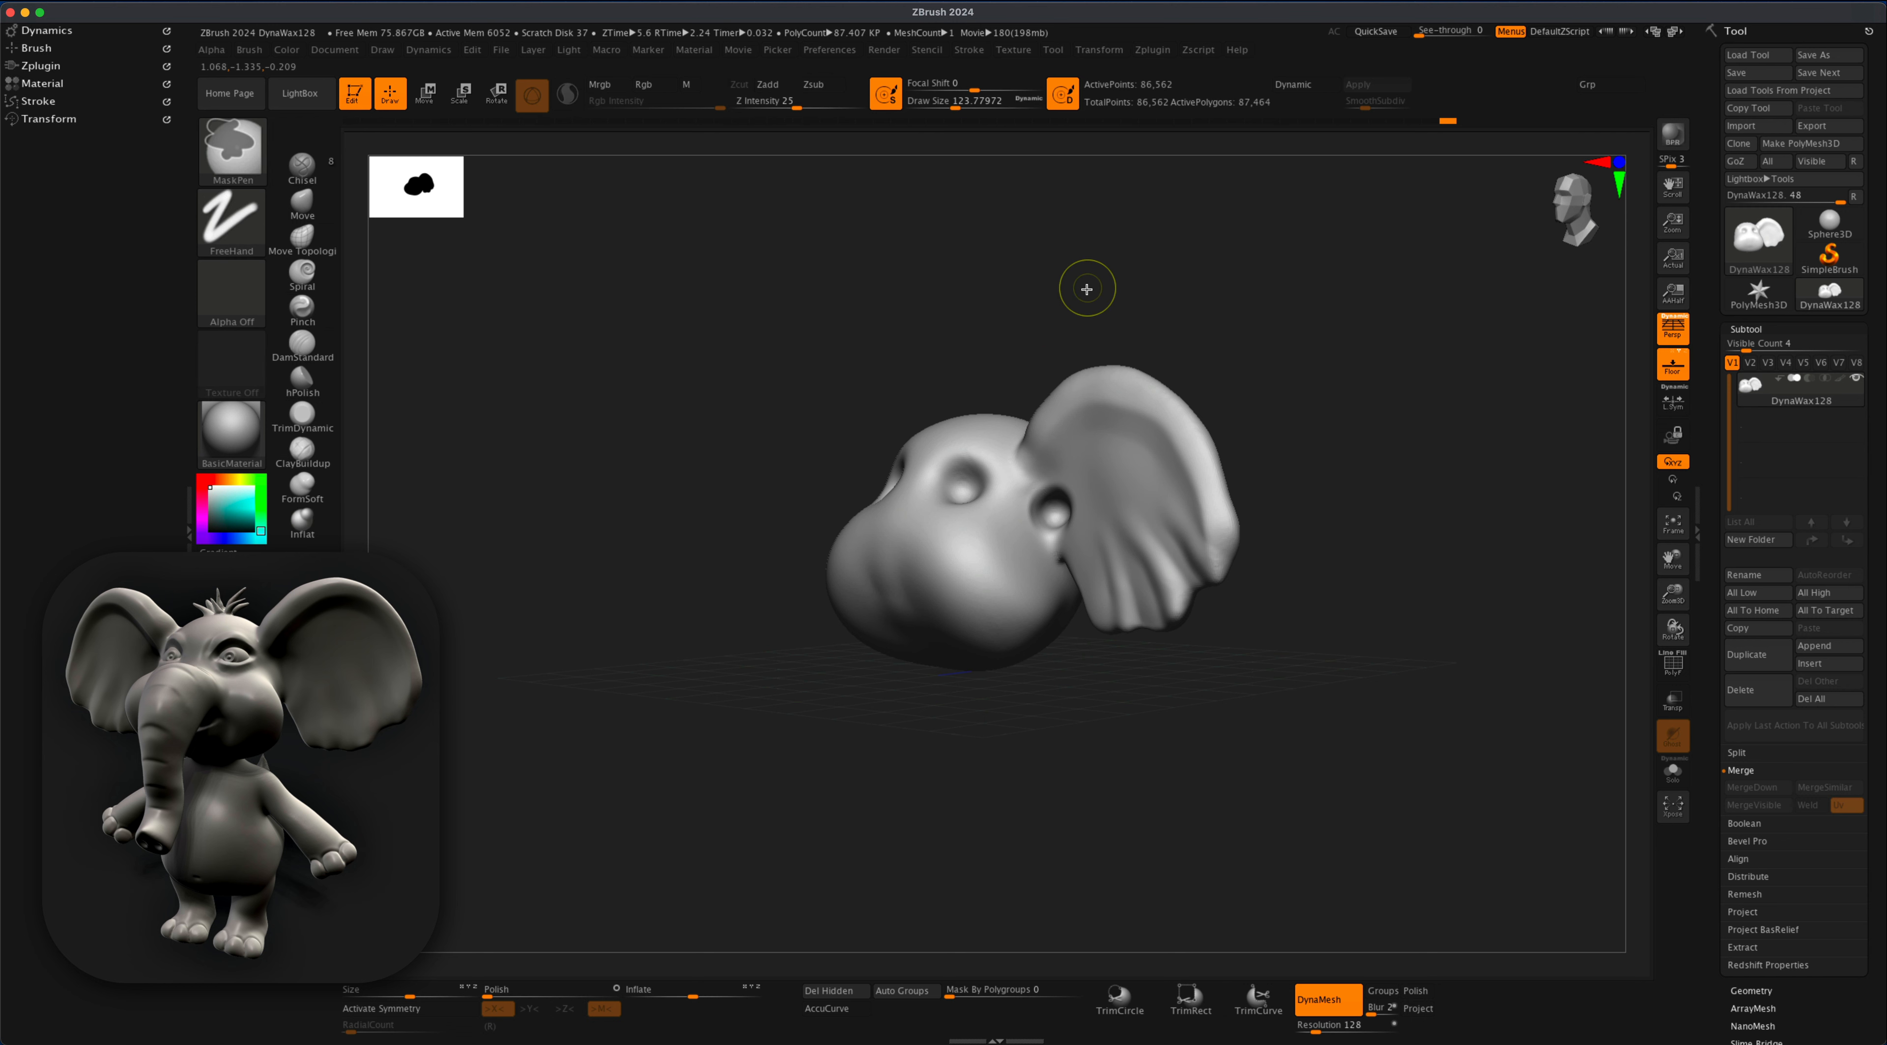
- Adjust the ear's root with the Move brush at a draw size of about 245, and mirror and weld the ear to the other side
{"action": "left_click", "coordinate": [307, 209]}
{"action": "left_click_drag", "start_coordinate": [564, 400], "coordinate": [681, 513]}
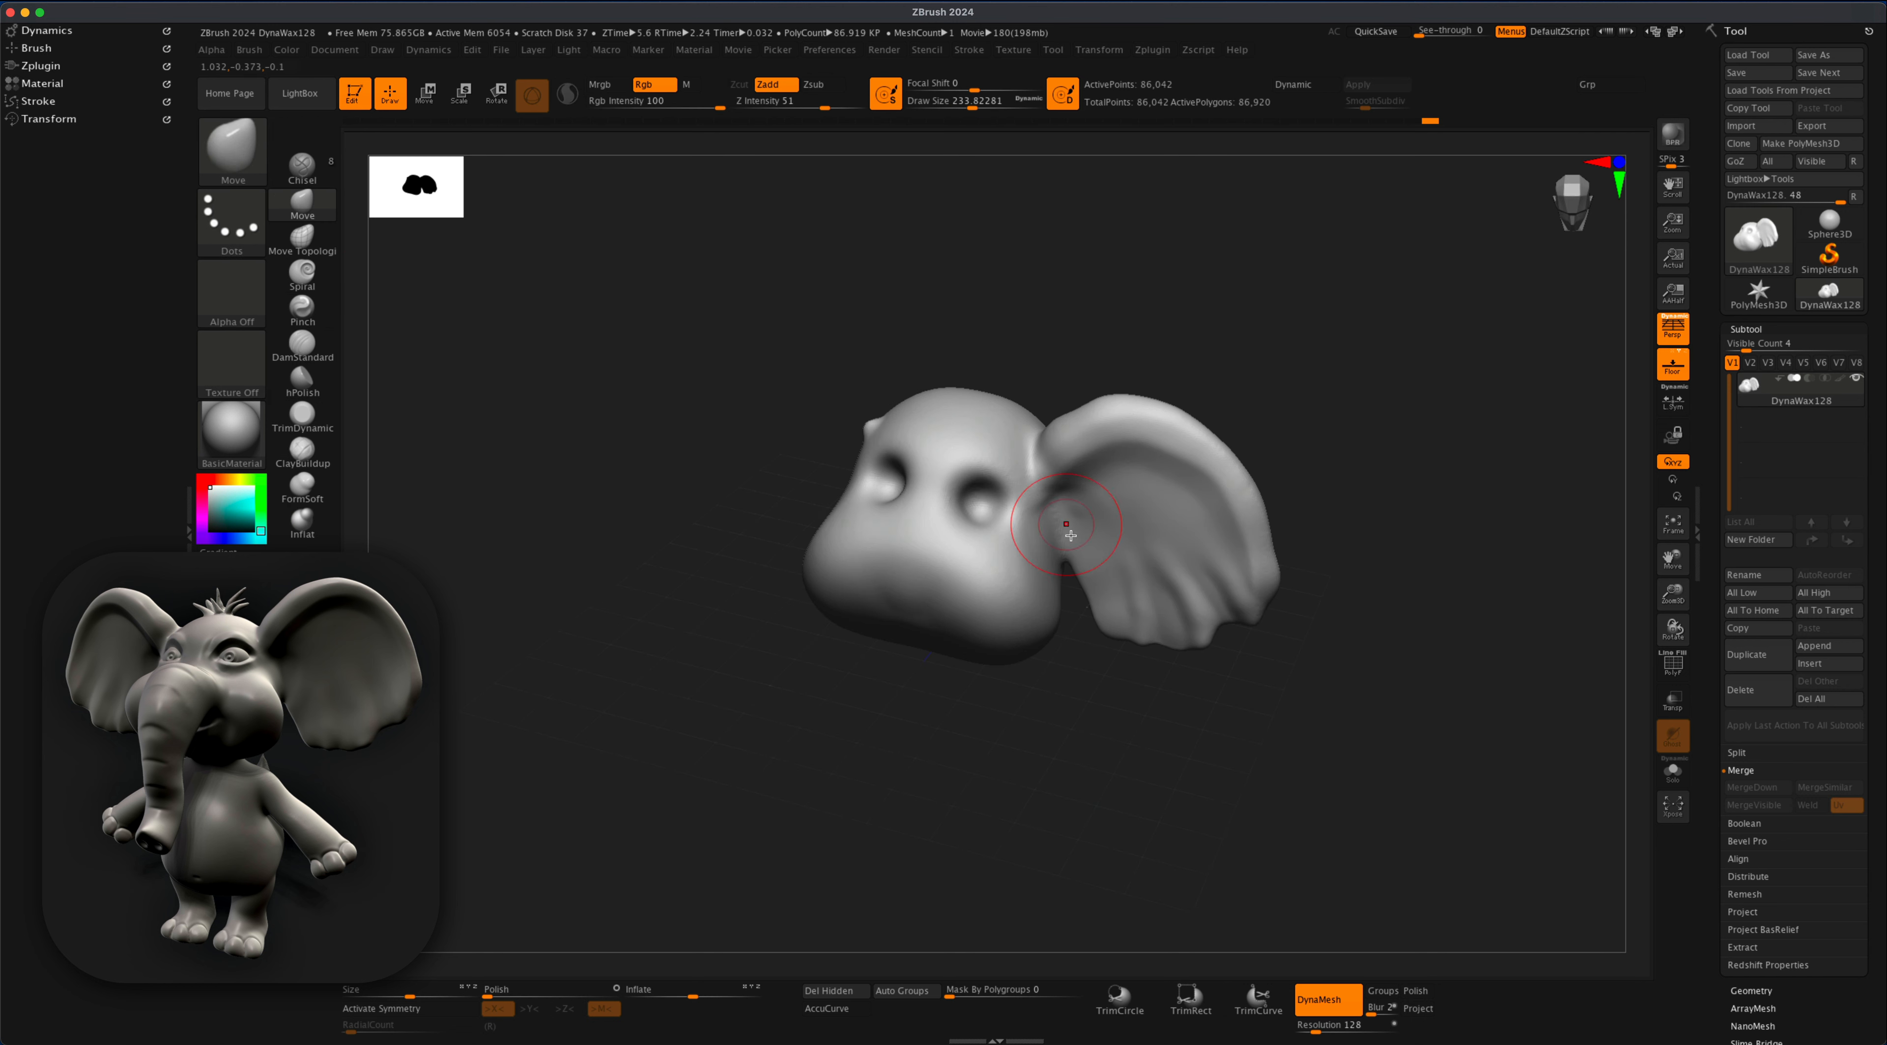
{"action": "key", "text": "s"}
{"action": "mouse_move", "coordinate": [1048, 722]}
{"action": "left_mouse_down"}
{"action": "mouse_move", "coordinate": [1022, 702]}
{"action": "mouse_move", "coordinate": [1043, 717]}
{"action": "left_mouse_up"}
{"action": "key", "text": "s"}
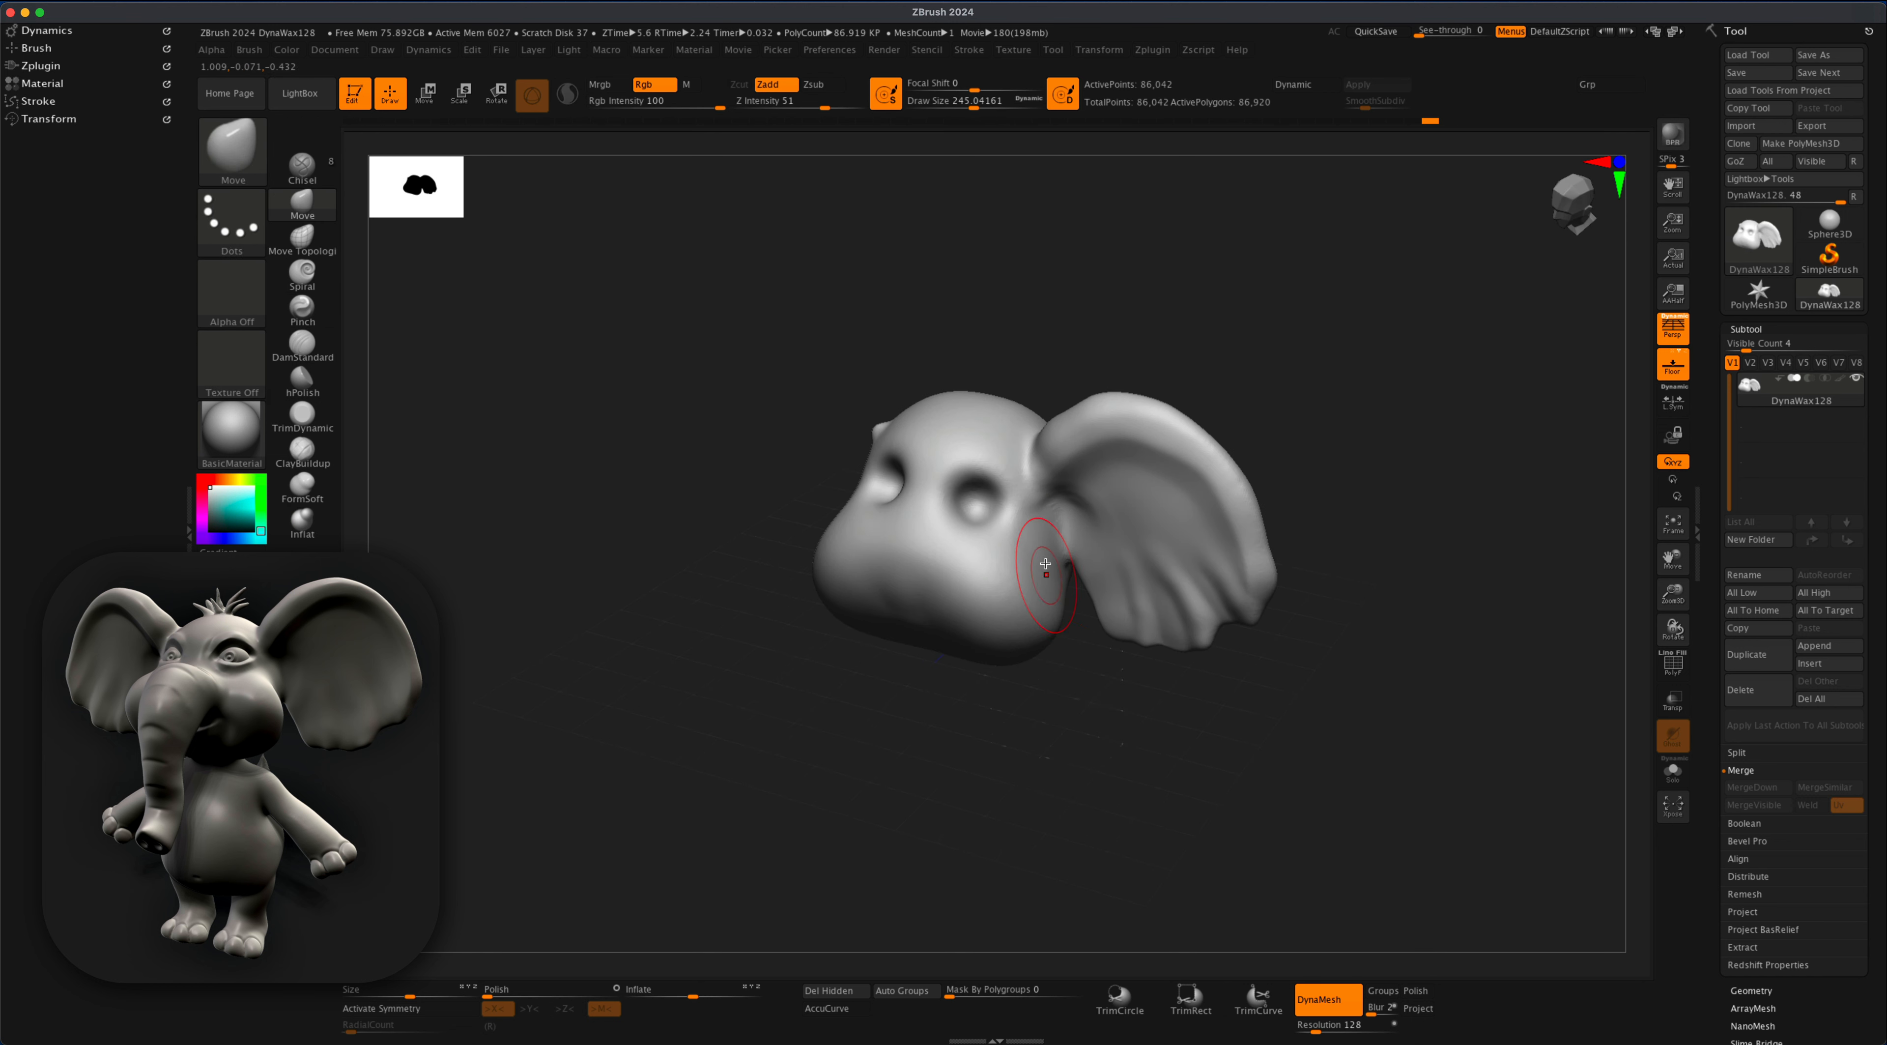
{"action": "left_click_drag", "start_coordinate": [911, 731], "coordinate": [1110, 685]}
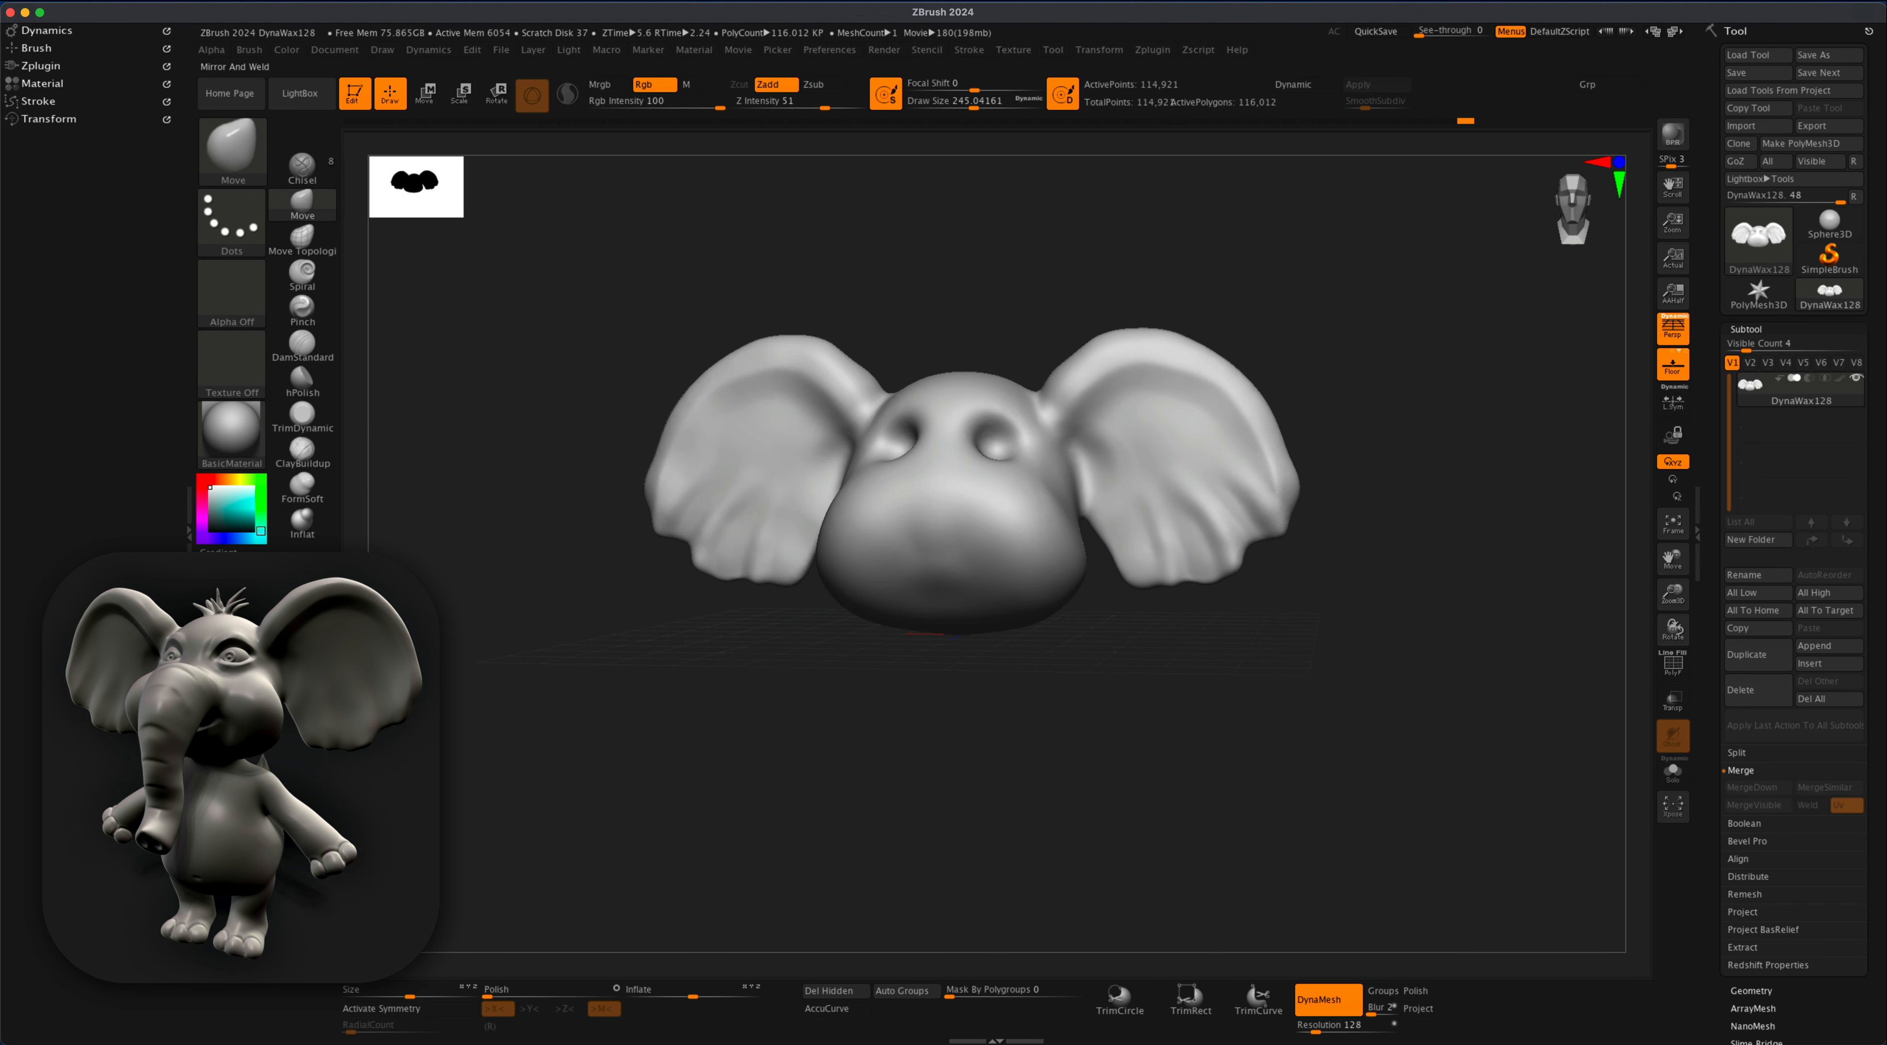
- Insert a cylinder as a new subtool and rotate it to slant like a trunk in side view
{"action": "left_click_drag", "start_coordinate": [711, 722], "coordinate": [798, 710]}
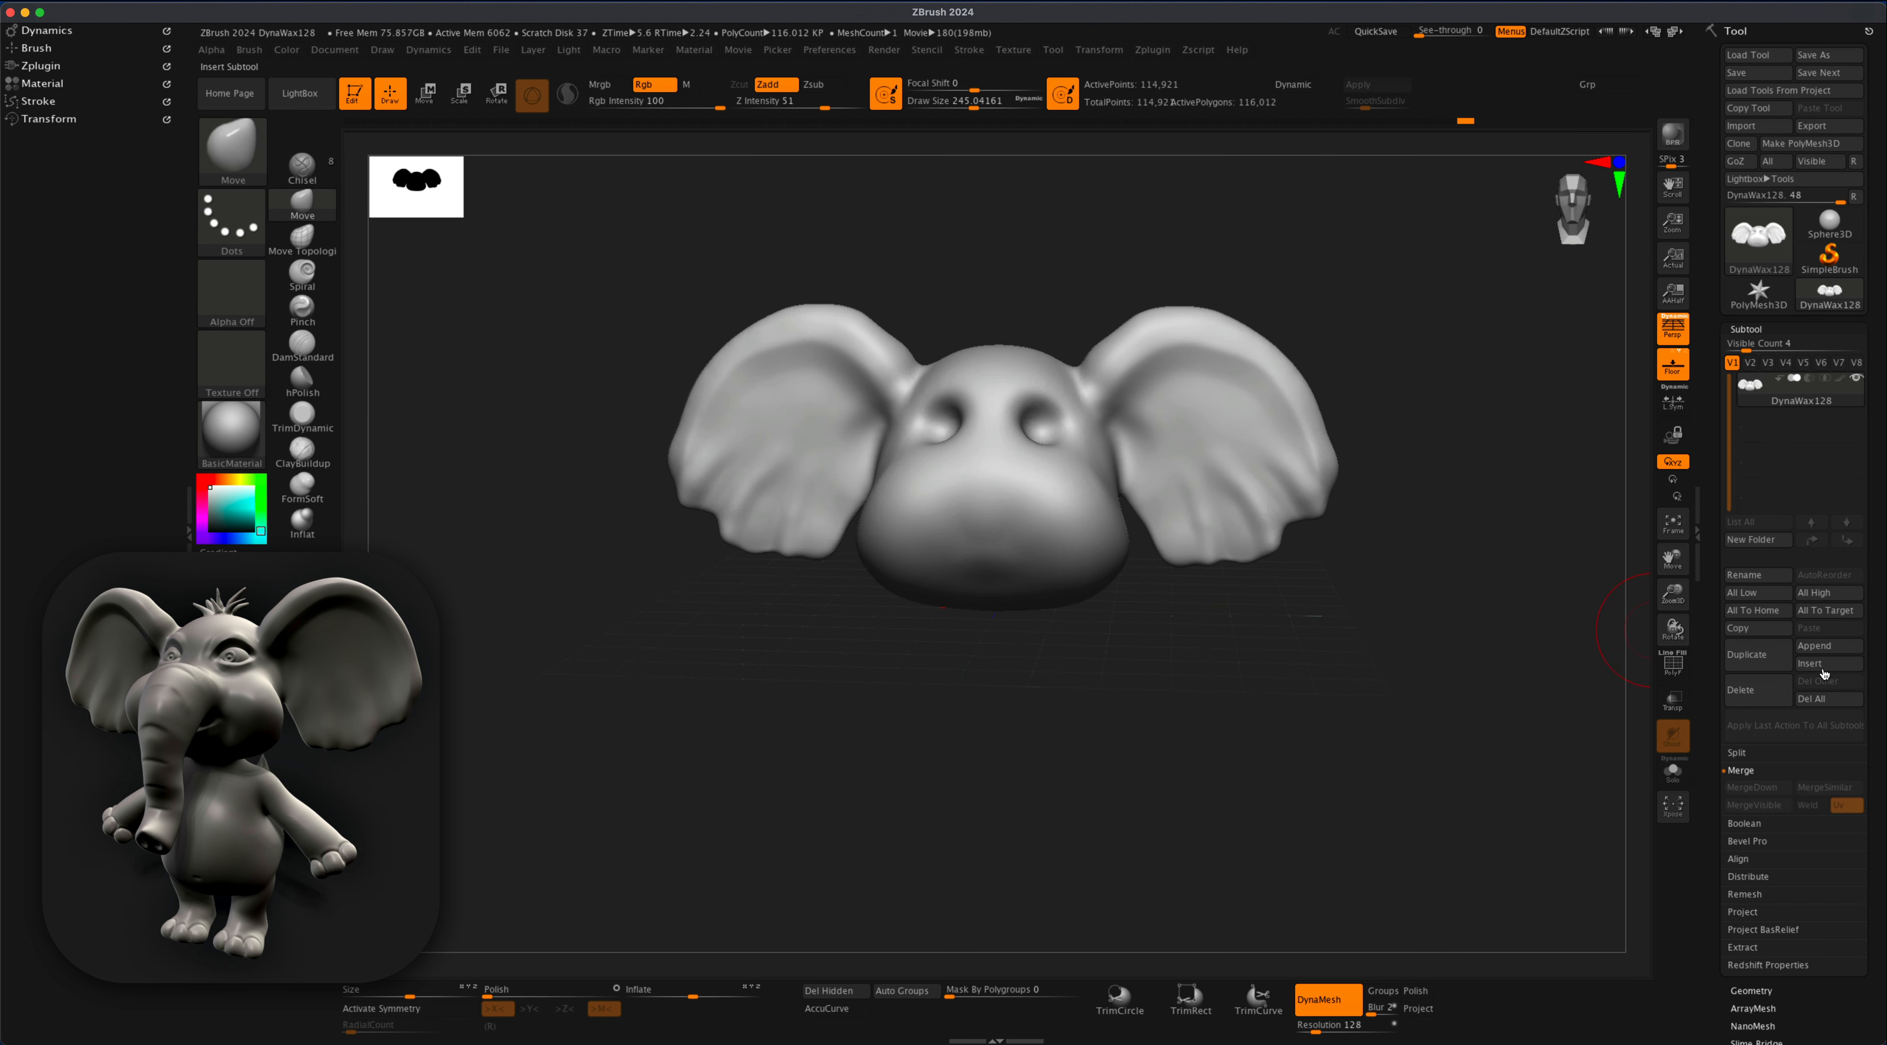
{"action": "left_click", "coordinate": [1822, 664]}
{"action": "left_click", "coordinate": [1460, 731]}
{"action": "left_click", "coordinate": [1776, 431]}
{"action": "left_click_drag", "start_coordinate": [1187, 718], "coordinate": [1055, 710]}
{"action": "key", "text": "w"}
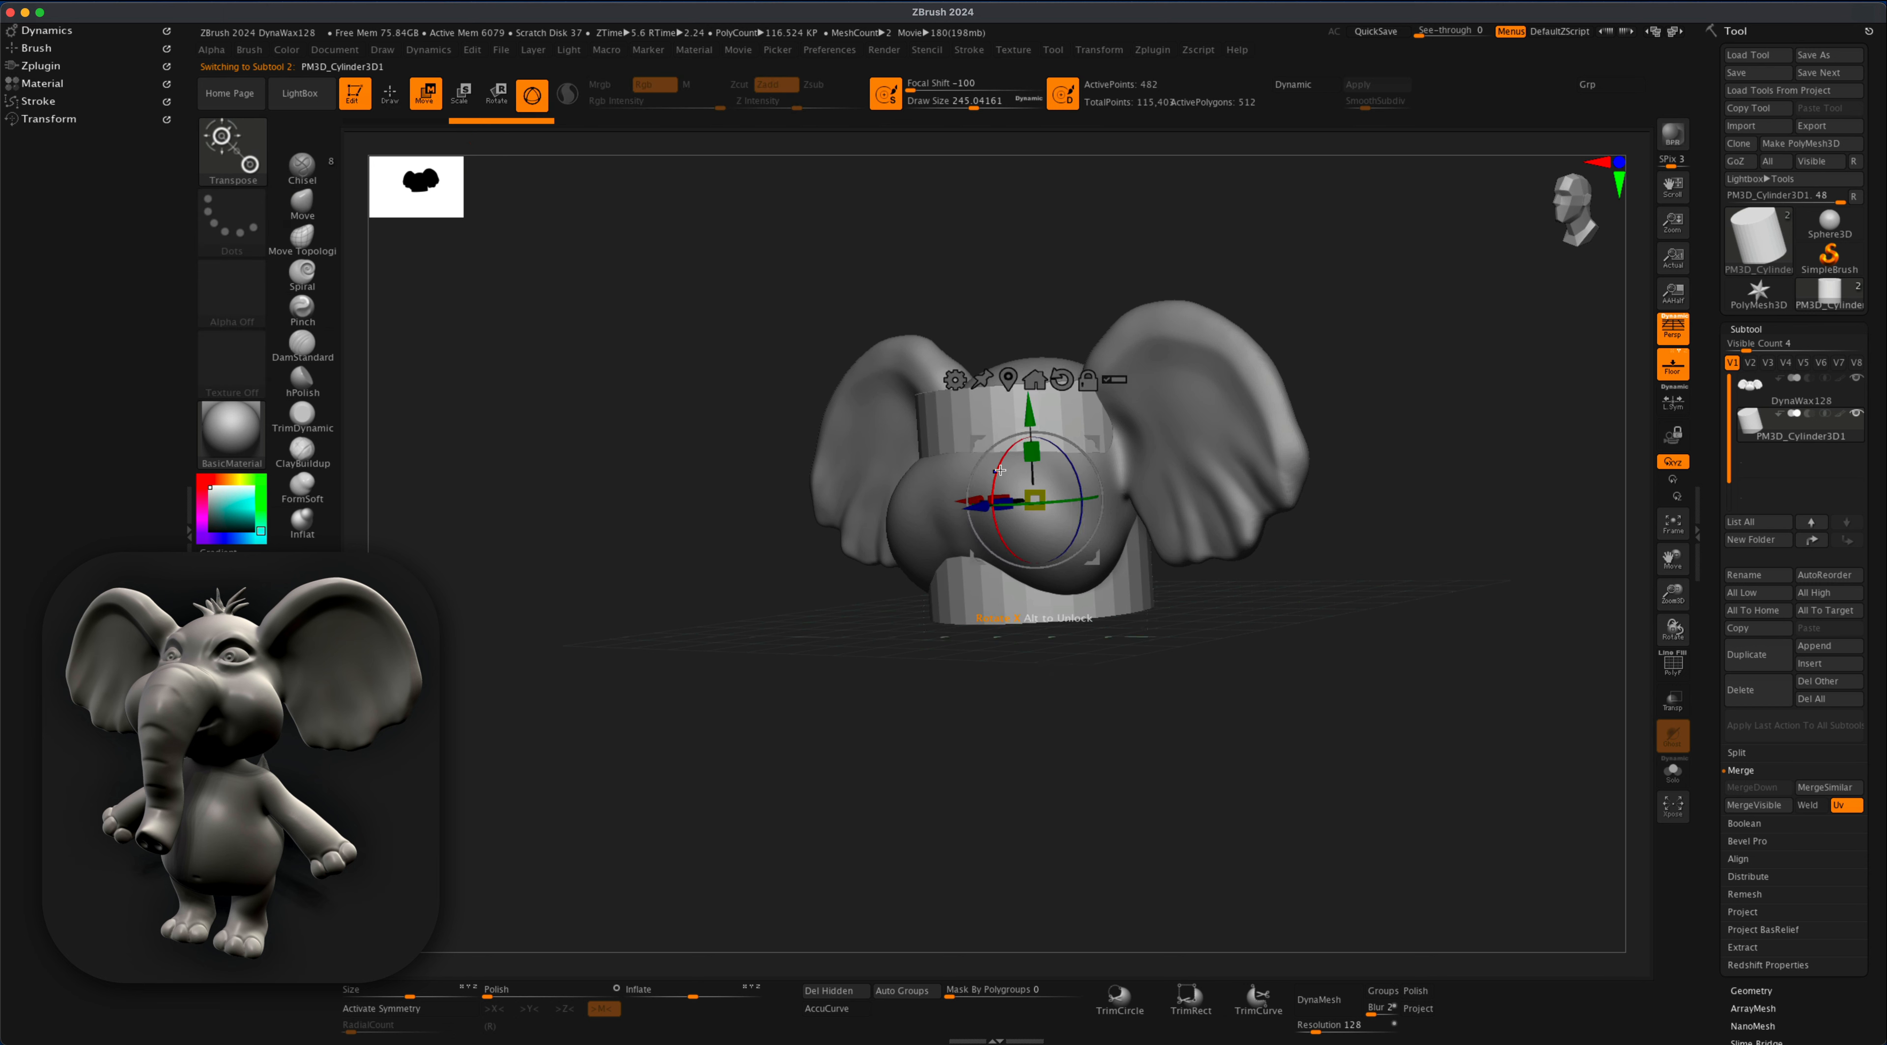
{"action": "left_click_drag", "start_coordinate": [999, 473], "coordinate": [986, 758], "text": "shift"}
{"action": "left_click_drag", "start_coordinate": [971, 755], "coordinate": [864, 740], "text": "shift"}
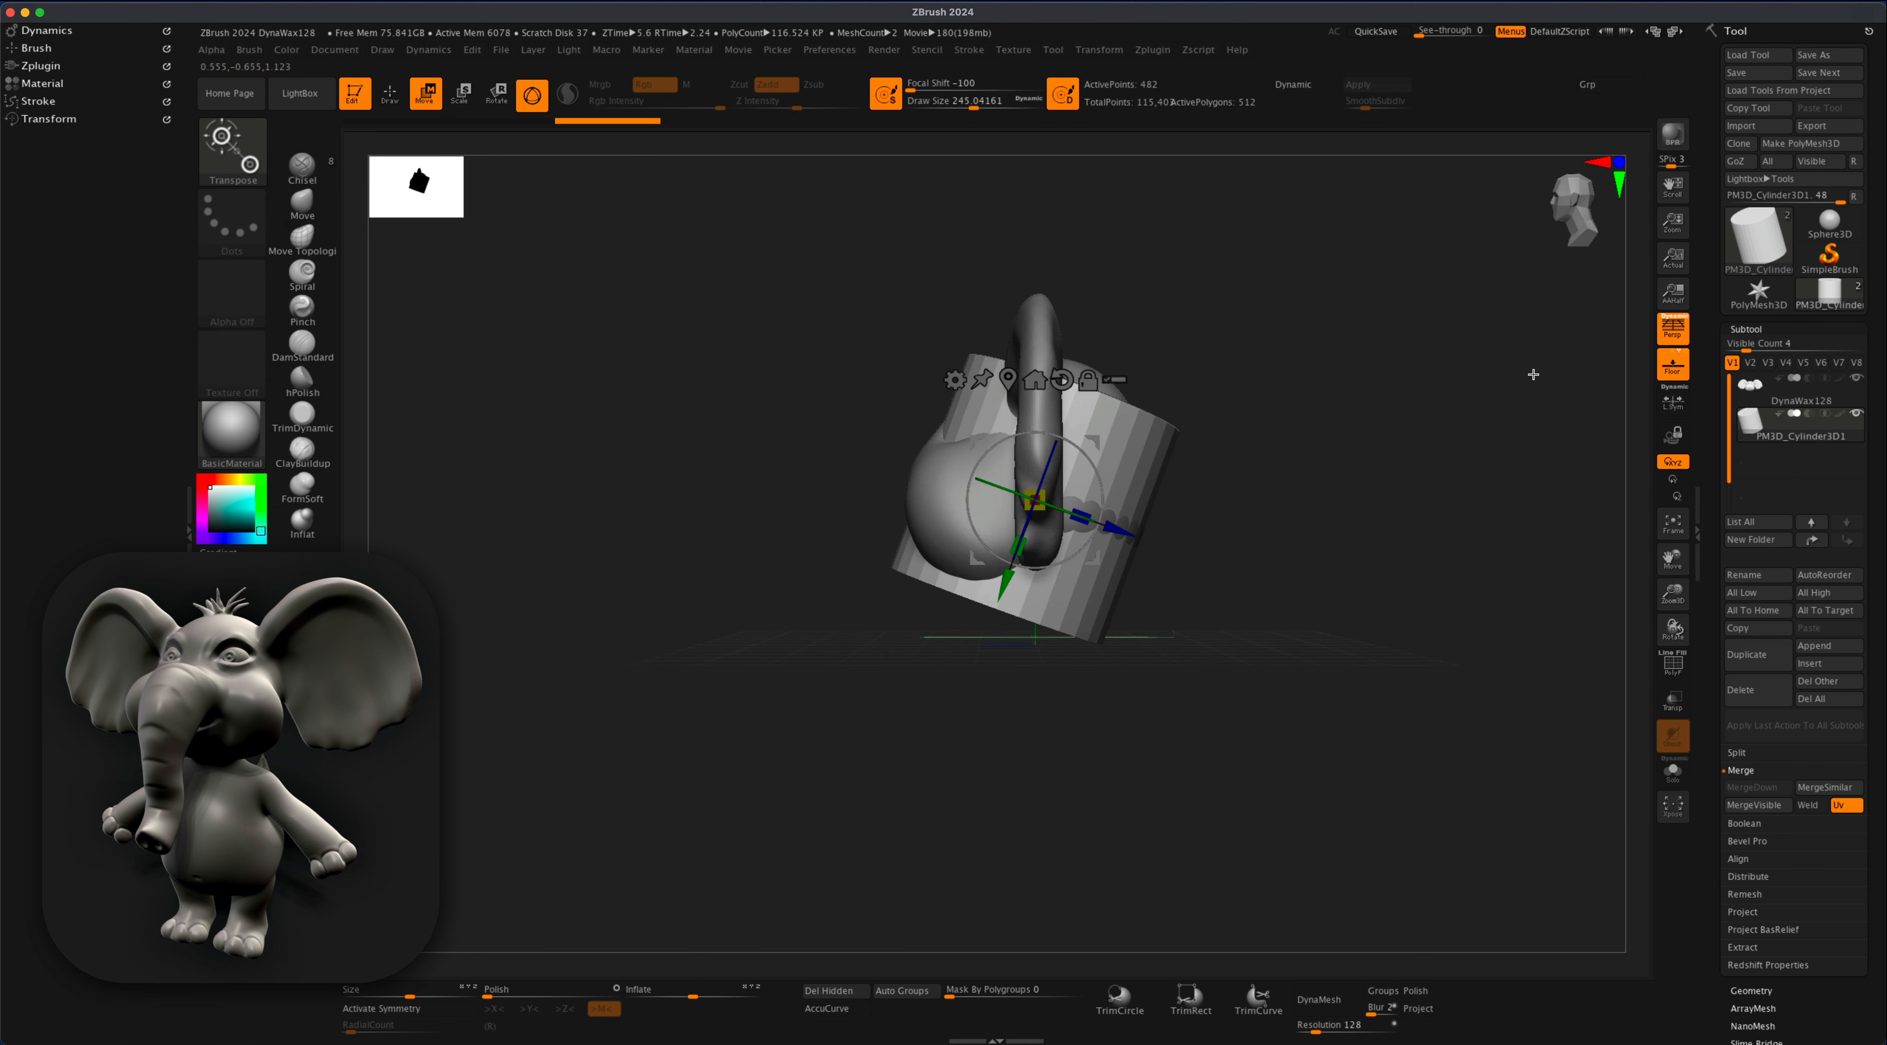
- Switch off perspective, scale the cylinder into a long thin tube and move it in front of the lower face
{"action": "left_click", "coordinate": [1672, 329]}
{"action": "left_click_drag", "start_coordinate": [1065, 479], "coordinate": [1036, 498]}
{"action": "left_click_drag", "start_coordinate": [1123, 422], "coordinate": [918, 432]}
{"action": "left_click_drag", "start_coordinate": [860, 490], "coordinate": [828, 506]}
{"action": "left_click_drag", "start_coordinate": [844, 535], "coordinate": [783, 645]}
{"action": "left_click_drag", "start_coordinate": [642, 591], "coordinate": [644, 636], "text": "alt"}
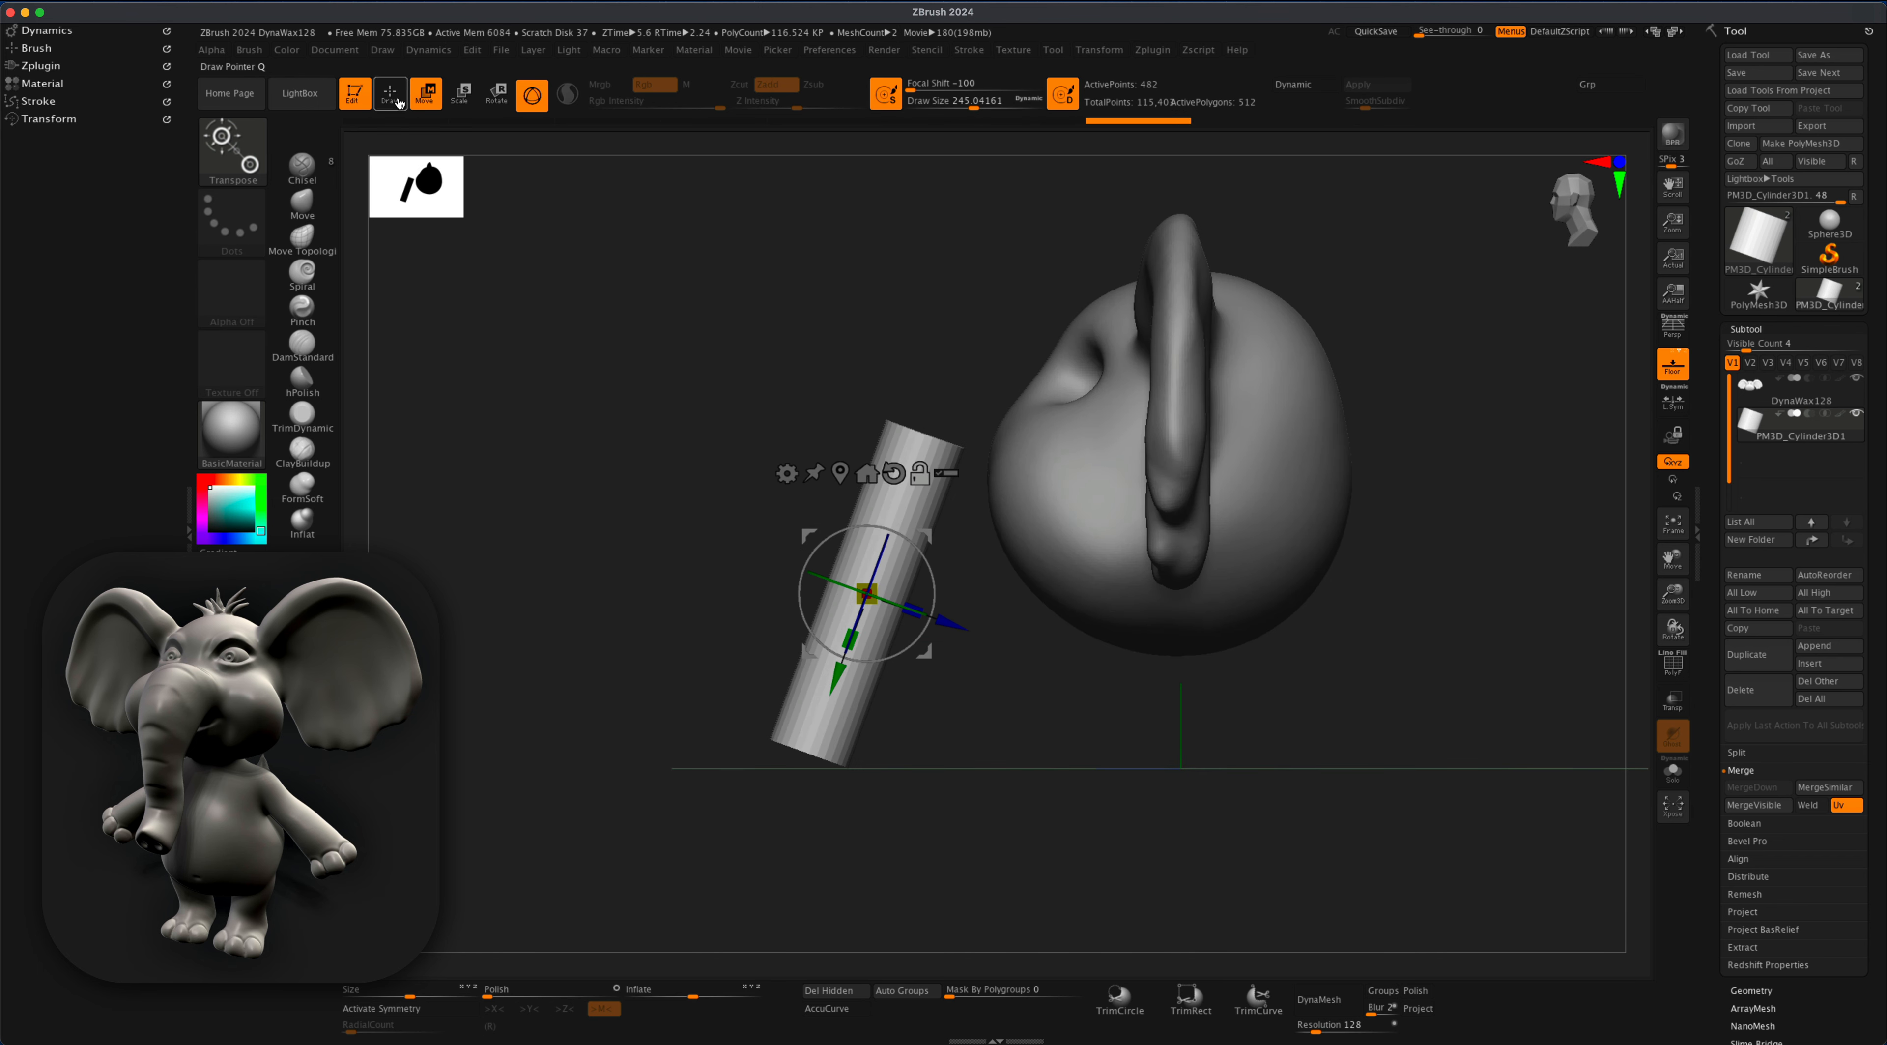
- Subdivide the cylinder twice to round it off
{"action": "left_click_drag", "start_coordinate": [1510, 518], "coordinate": [1508, 522], "text": "alt"}
{"action": "key", "text": "shift+f"}
{"action": "left_click_drag", "start_coordinate": [1385, 642], "coordinate": [1413, 645], "text": "alt"}
{"action": "key", "text": "ctrl+d"}
{"action": "key", "text": "ctrl+d"}
{"action": "key", "text": "shift+f"}
- Try to apply a Bend Curve deformer to the cylinder, and delete its lower subdivision levels
{"action": "left_click", "coordinate": [783, 481]}
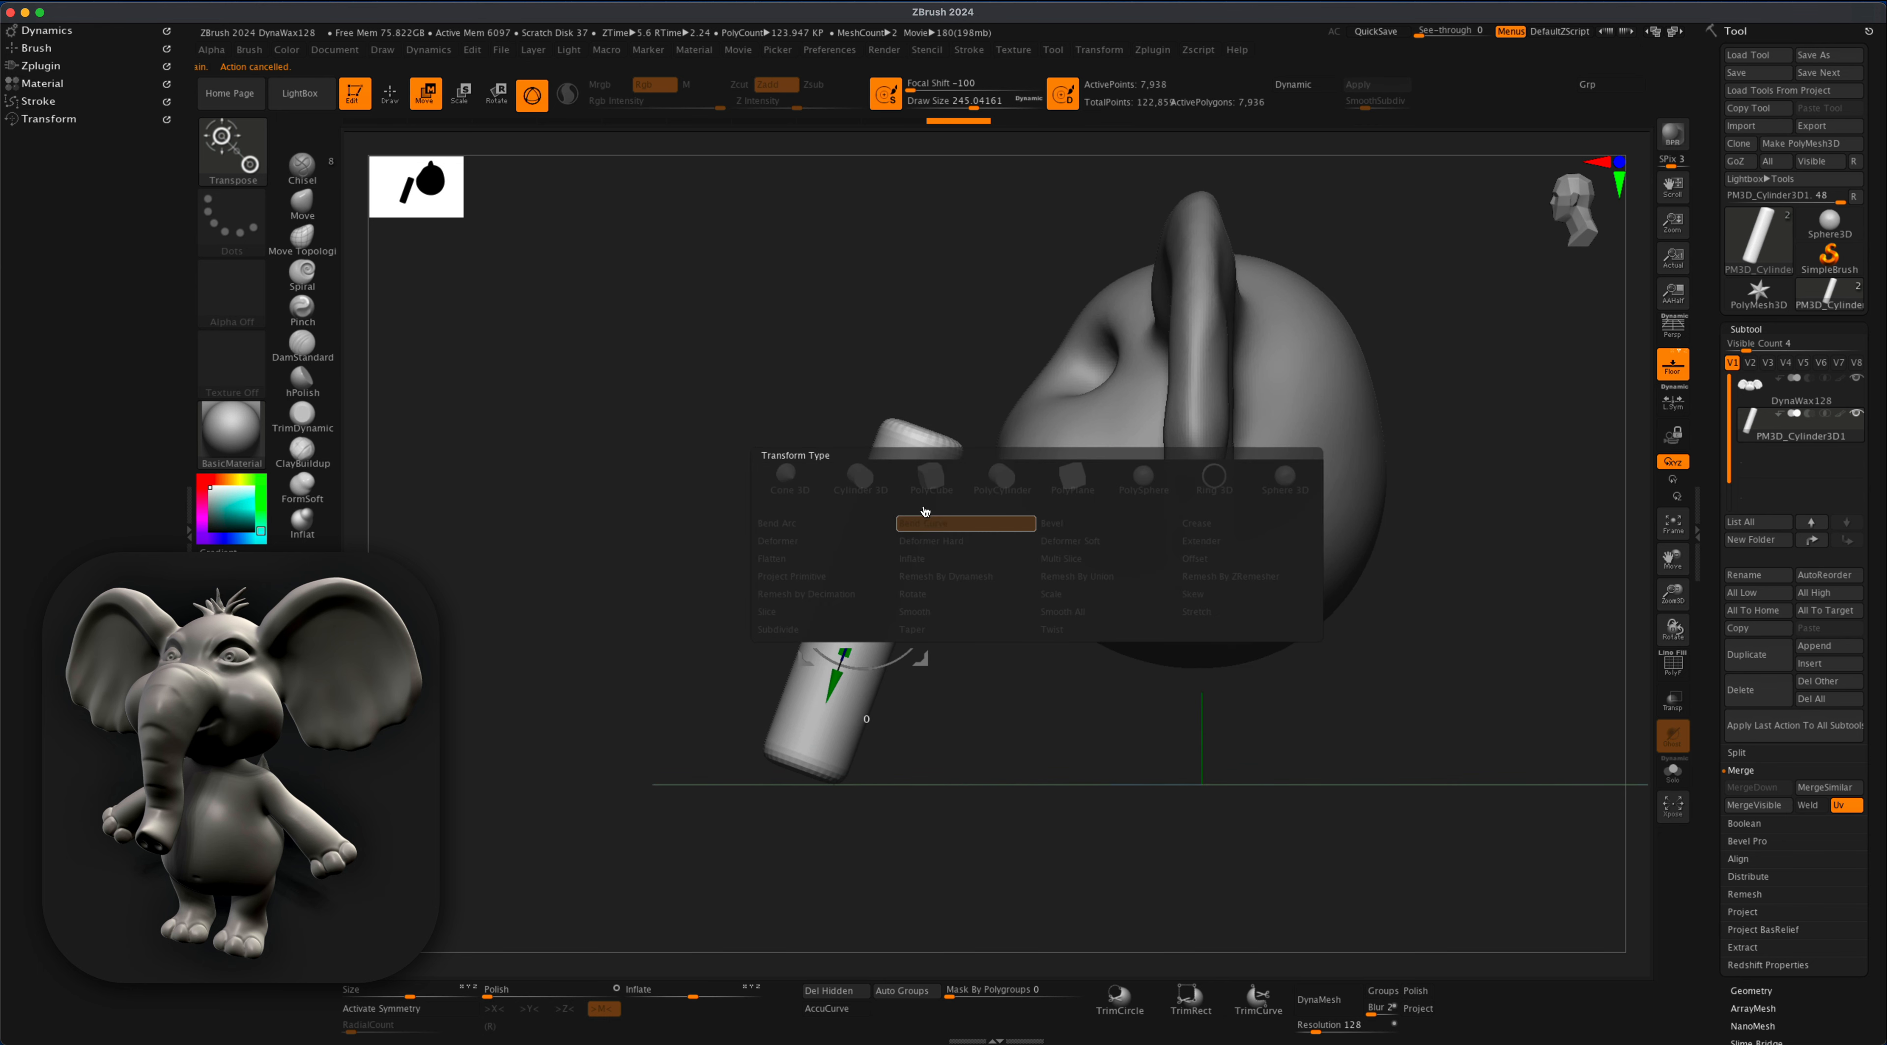
{"action": "left_click", "coordinate": [975, 523]}
{"action": "left_click", "coordinate": [1749, 990]}
{"action": "left_click", "coordinate": [1748, 398]}
- Bend the cylinder into an S-shaped trunk with Bend Curve, its upper end entering the head and its tip pointing forward, and accept
{"action": "left_click", "coordinate": [783, 481]}
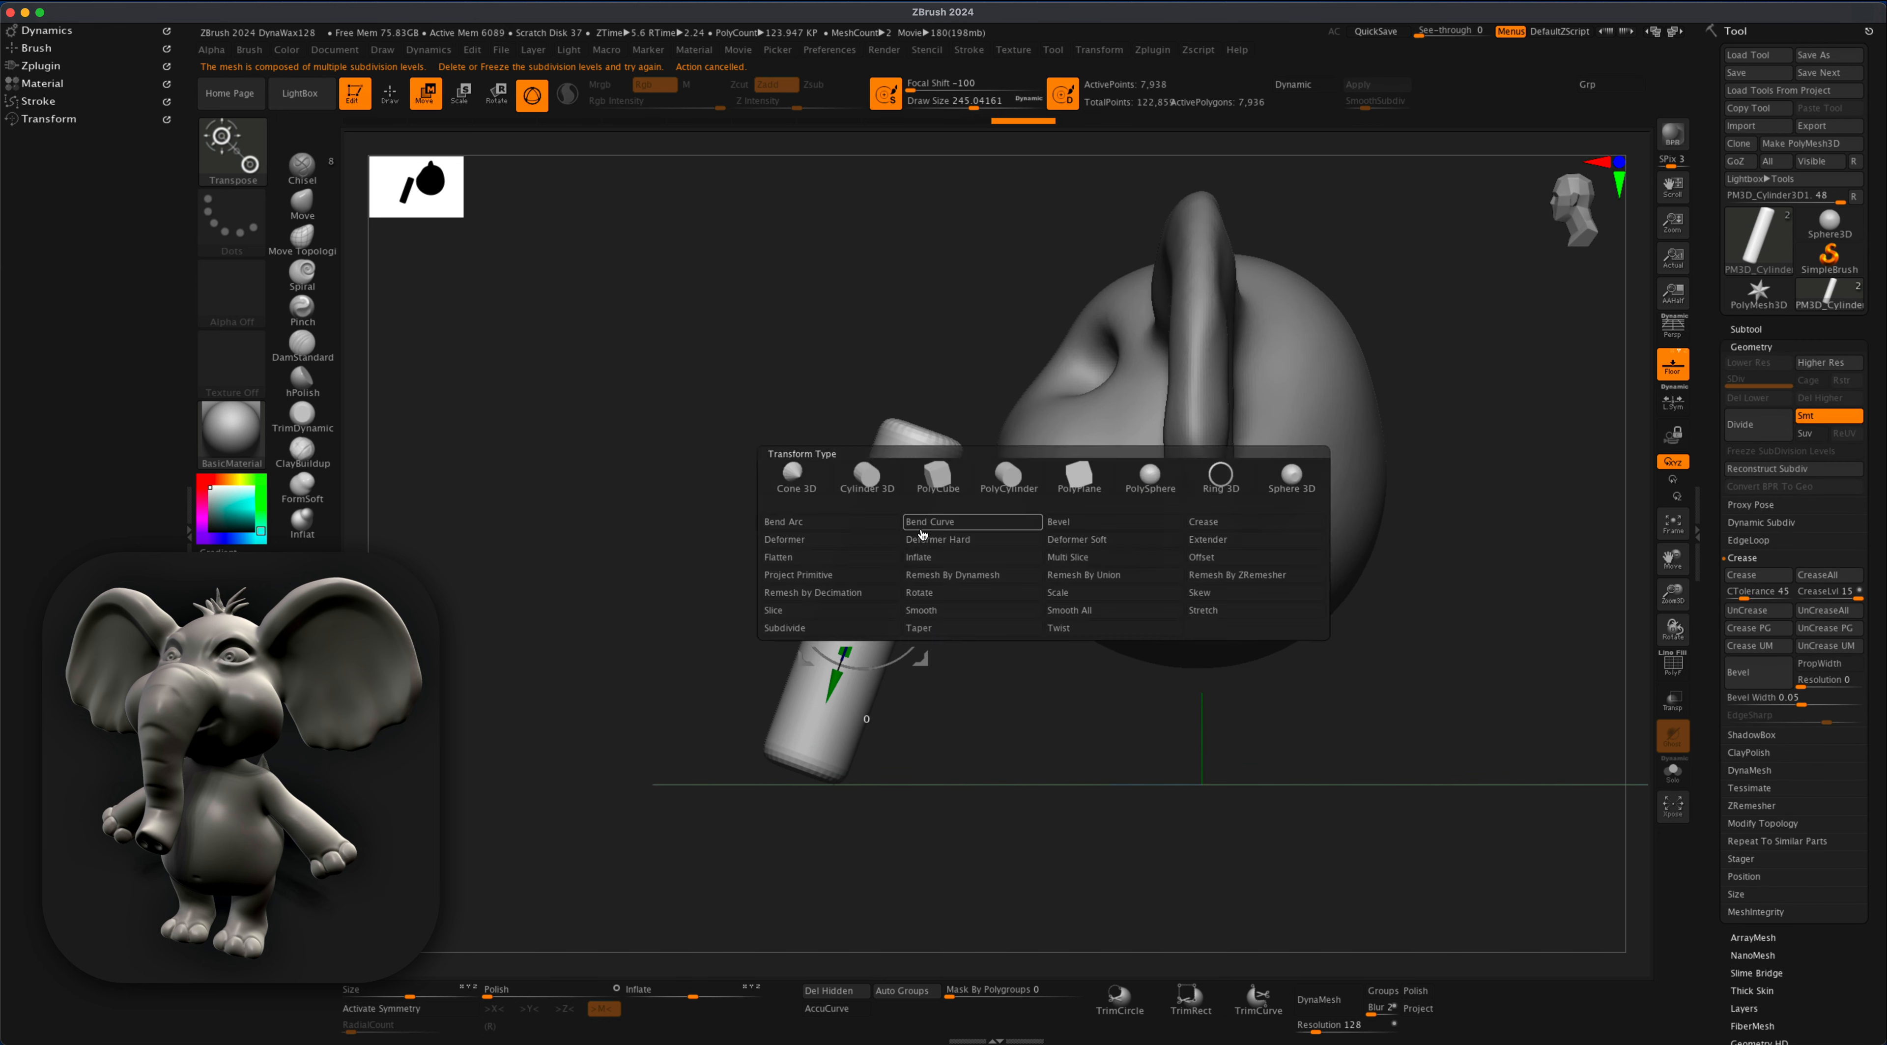
{"action": "left_click", "coordinate": [974, 523]}
{"action": "left_click_drag", "start_coordinate": [927, 430], "coordinate": [1048, 443]}
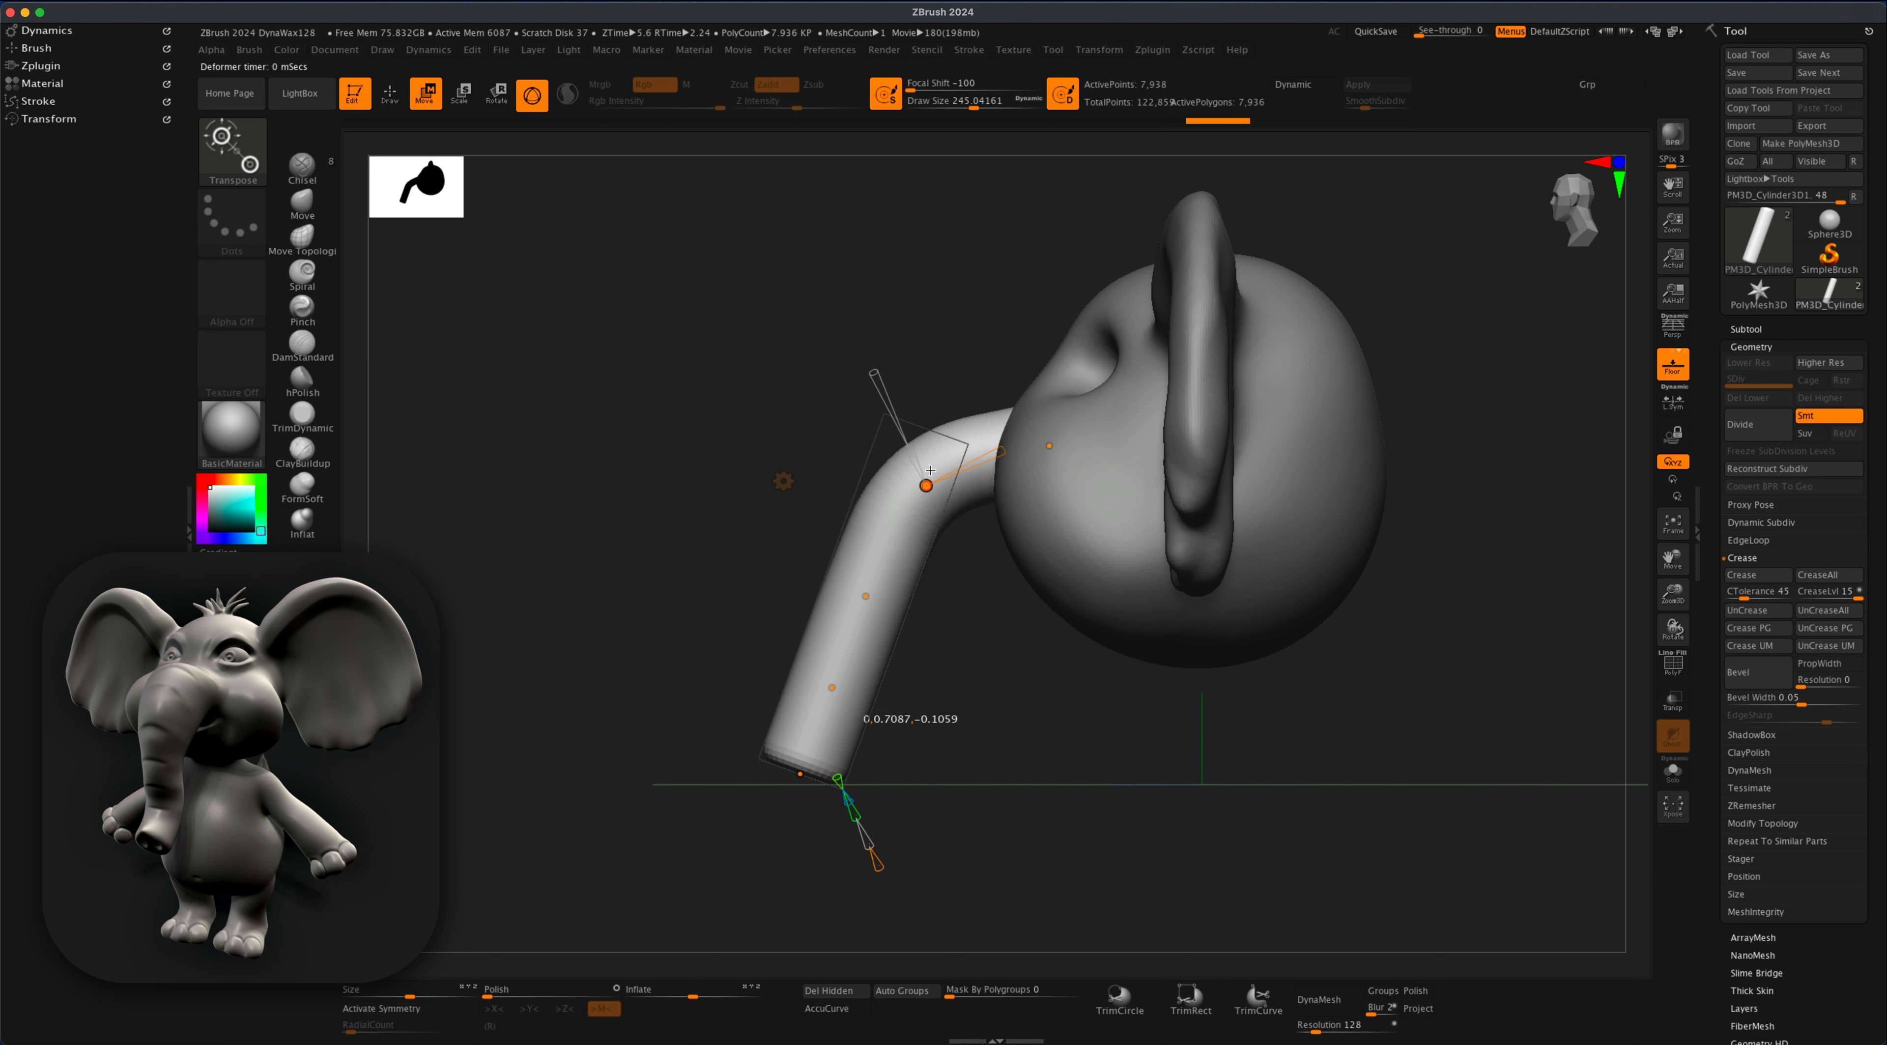
{"action": "left_click_drag", "start_coordinate": [864, 673], "coordinate": [776, 764]}
{"action": "left_click", "coordinate": [784, 481]}
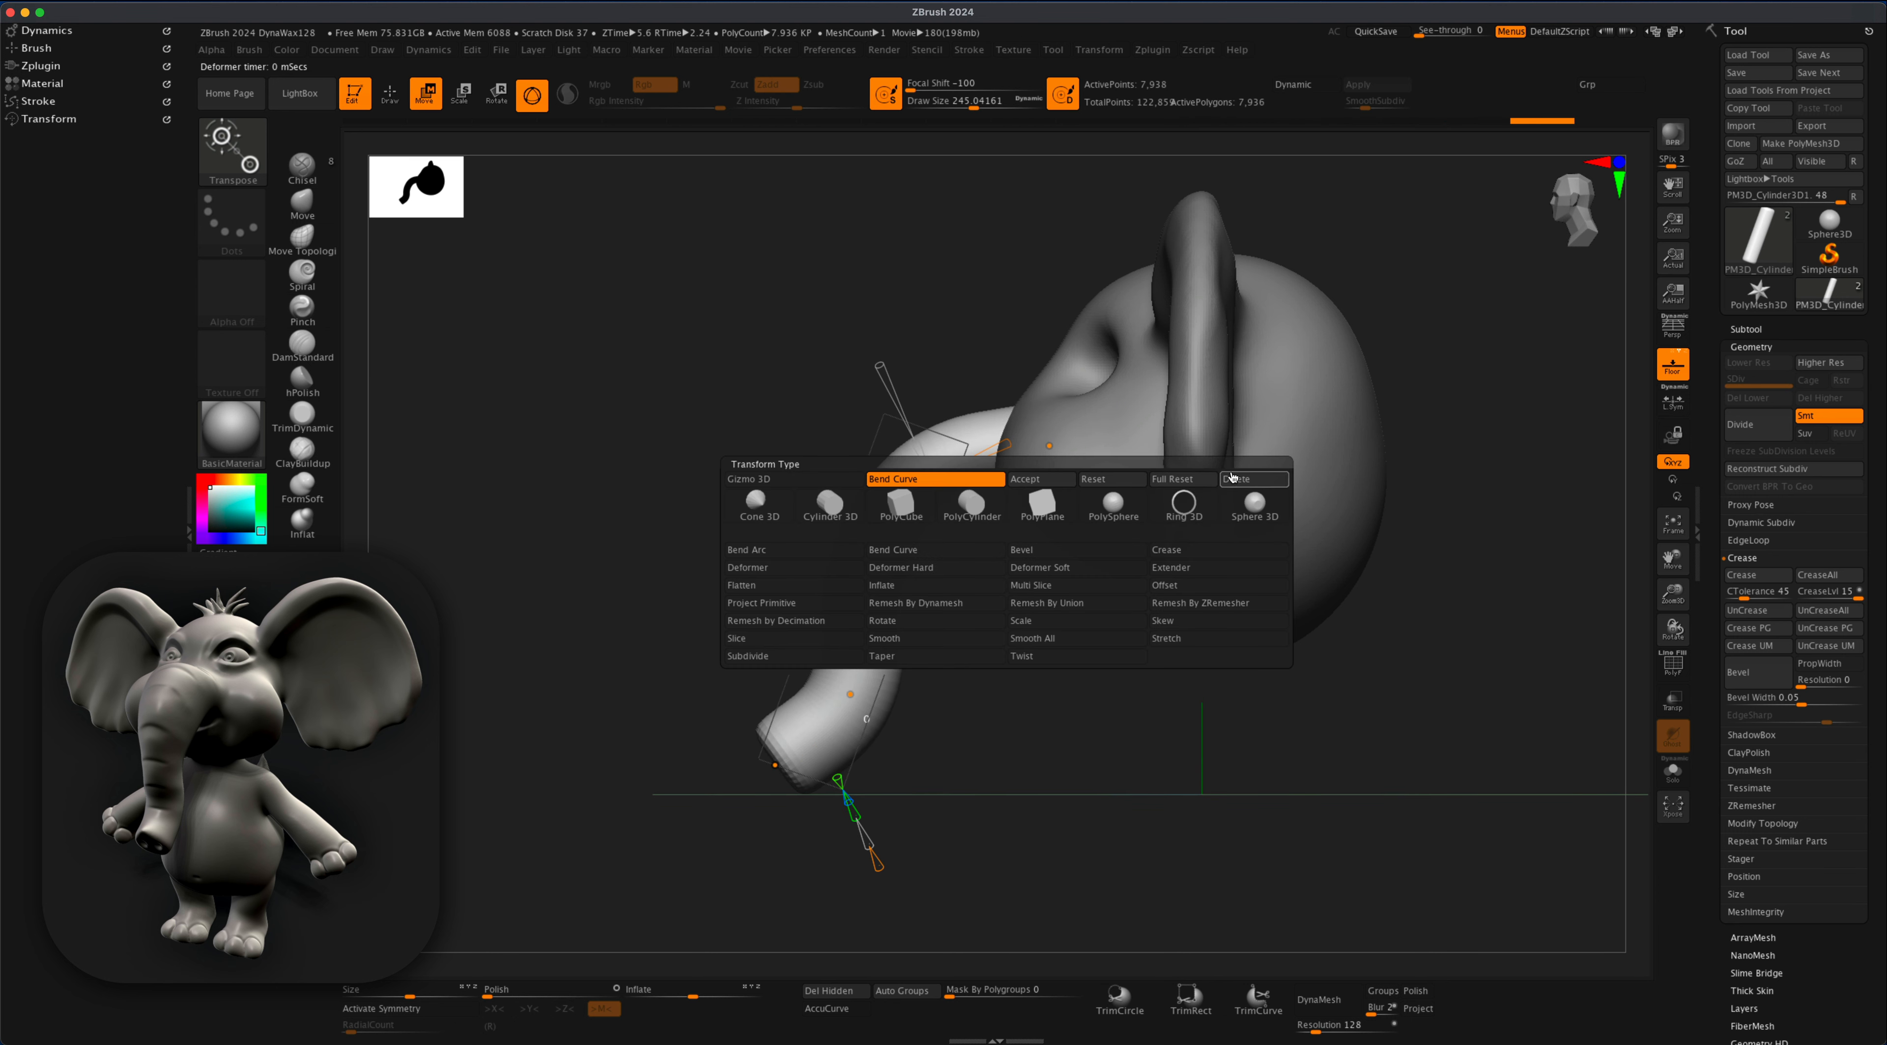
{"action": "left_click", "coordinate": [1054, 481]}
- Swell the trunk's base using the Inflat brush with X symmetry, Z intensity 19 and a draw size of about 492
{"action": "key", "text": "q"}
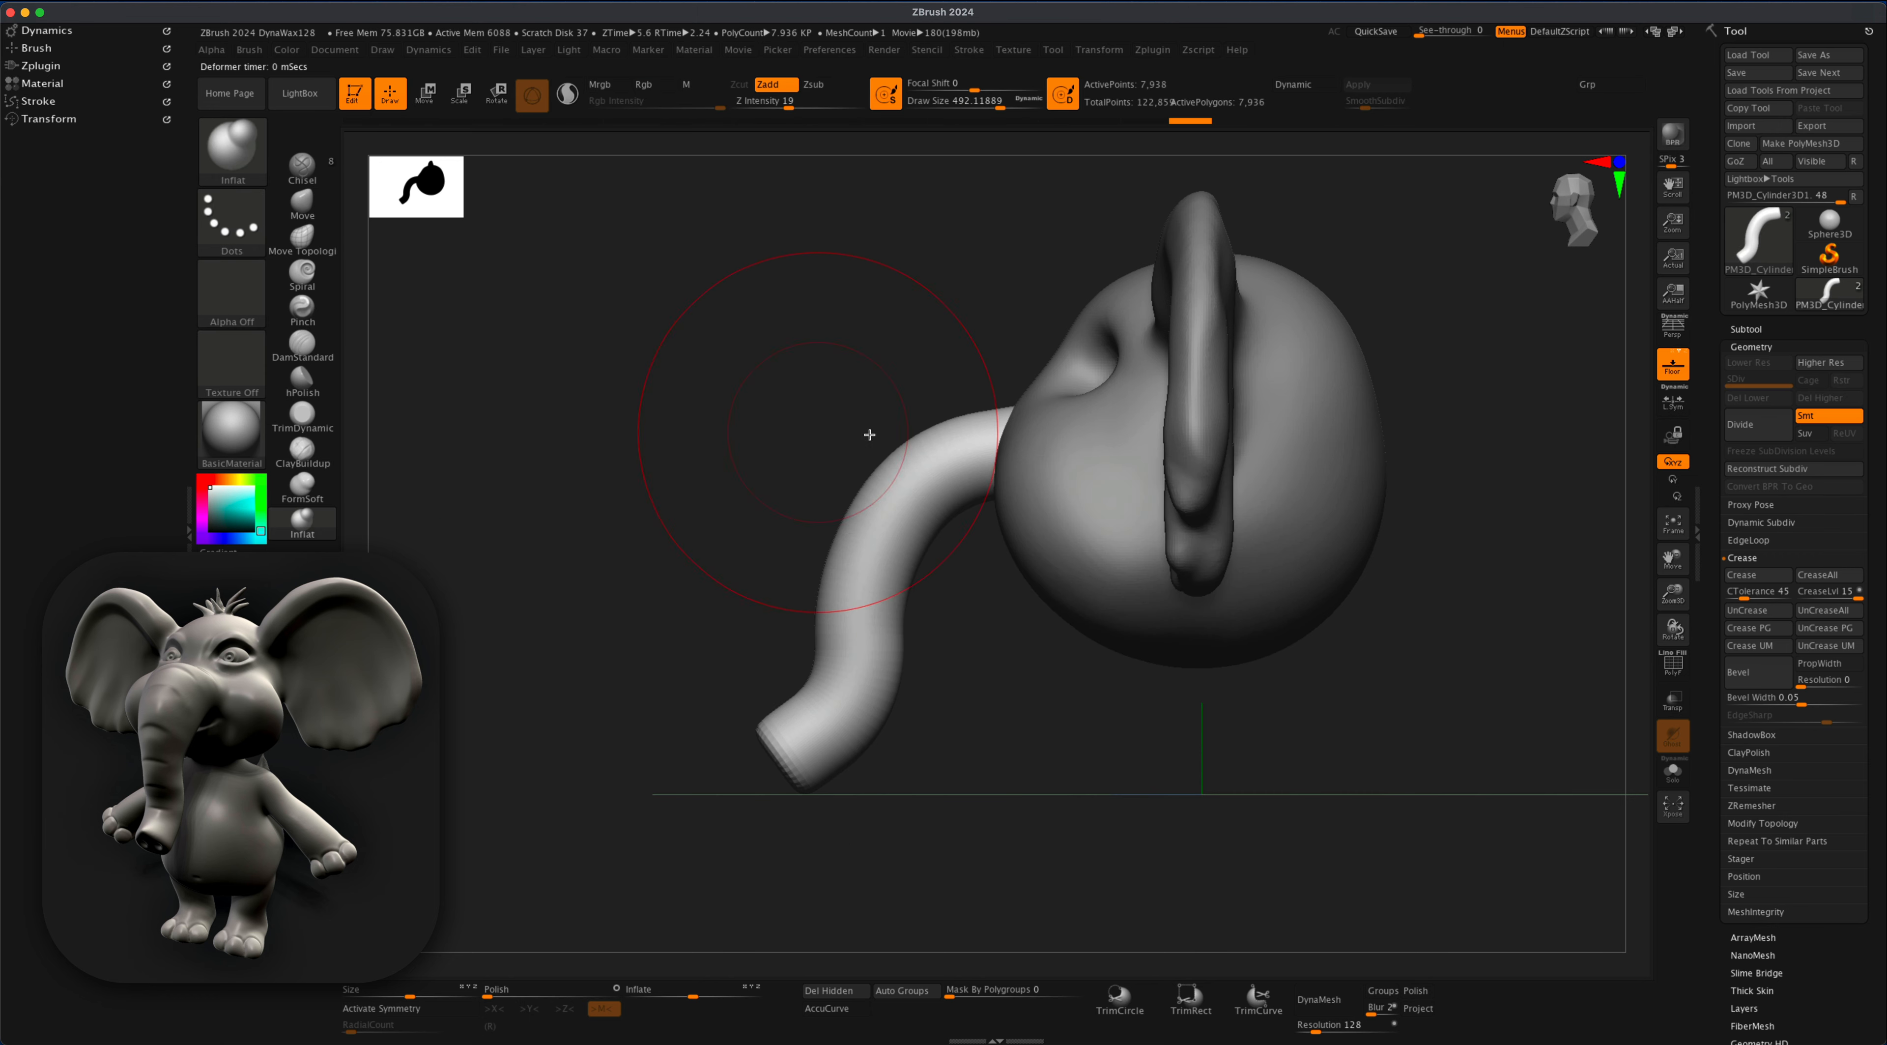
{"action": "key", "text": "x"}
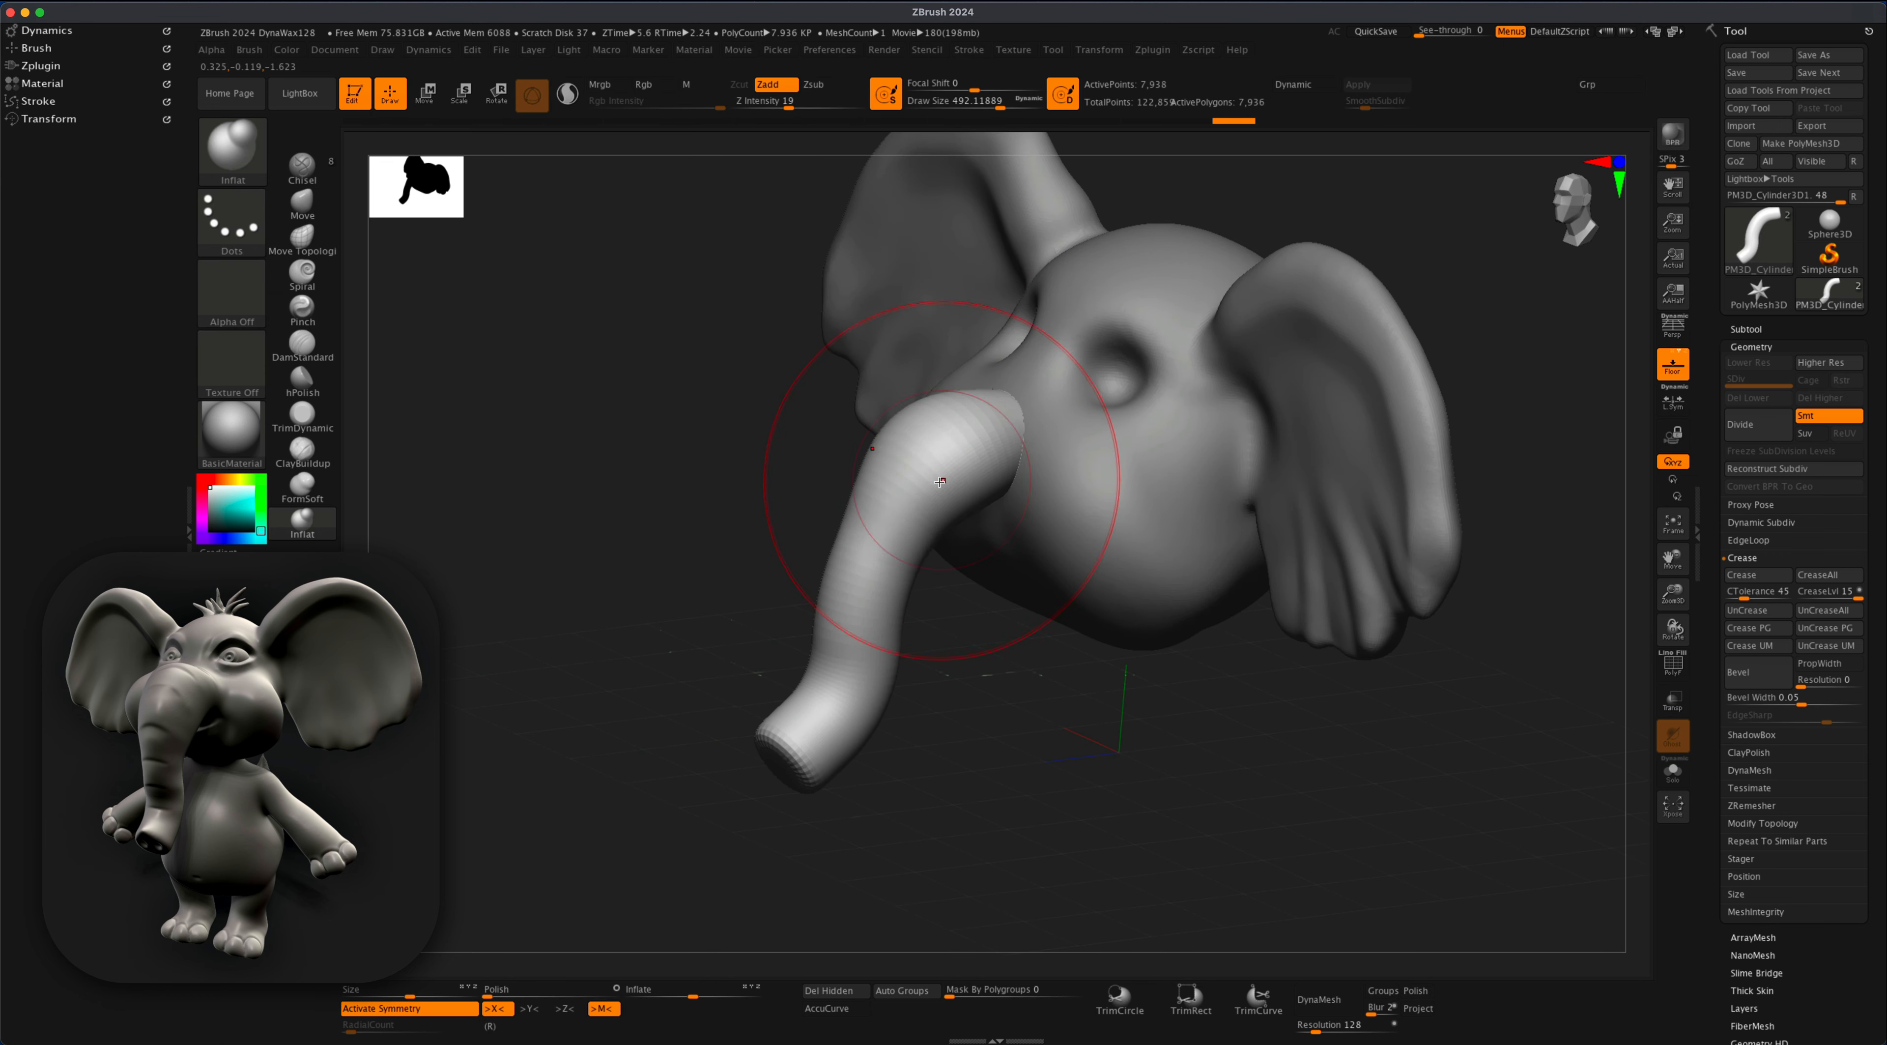
{"action": "left_click_drag", "start_coordinate": [1018, 432], "coordinate": [945, 433]}
{"action": "left_click_drag", "start_coordinate": [1011, 428], "coordinate": [931, 440]}
{"action": "left_click_drag", "start_coordinate": [1008, 431], "coordinate": [919, 447]}
{"action": "left_click_drag", "start_coordinate": [974, 422], "coordinate": [916, 447]}
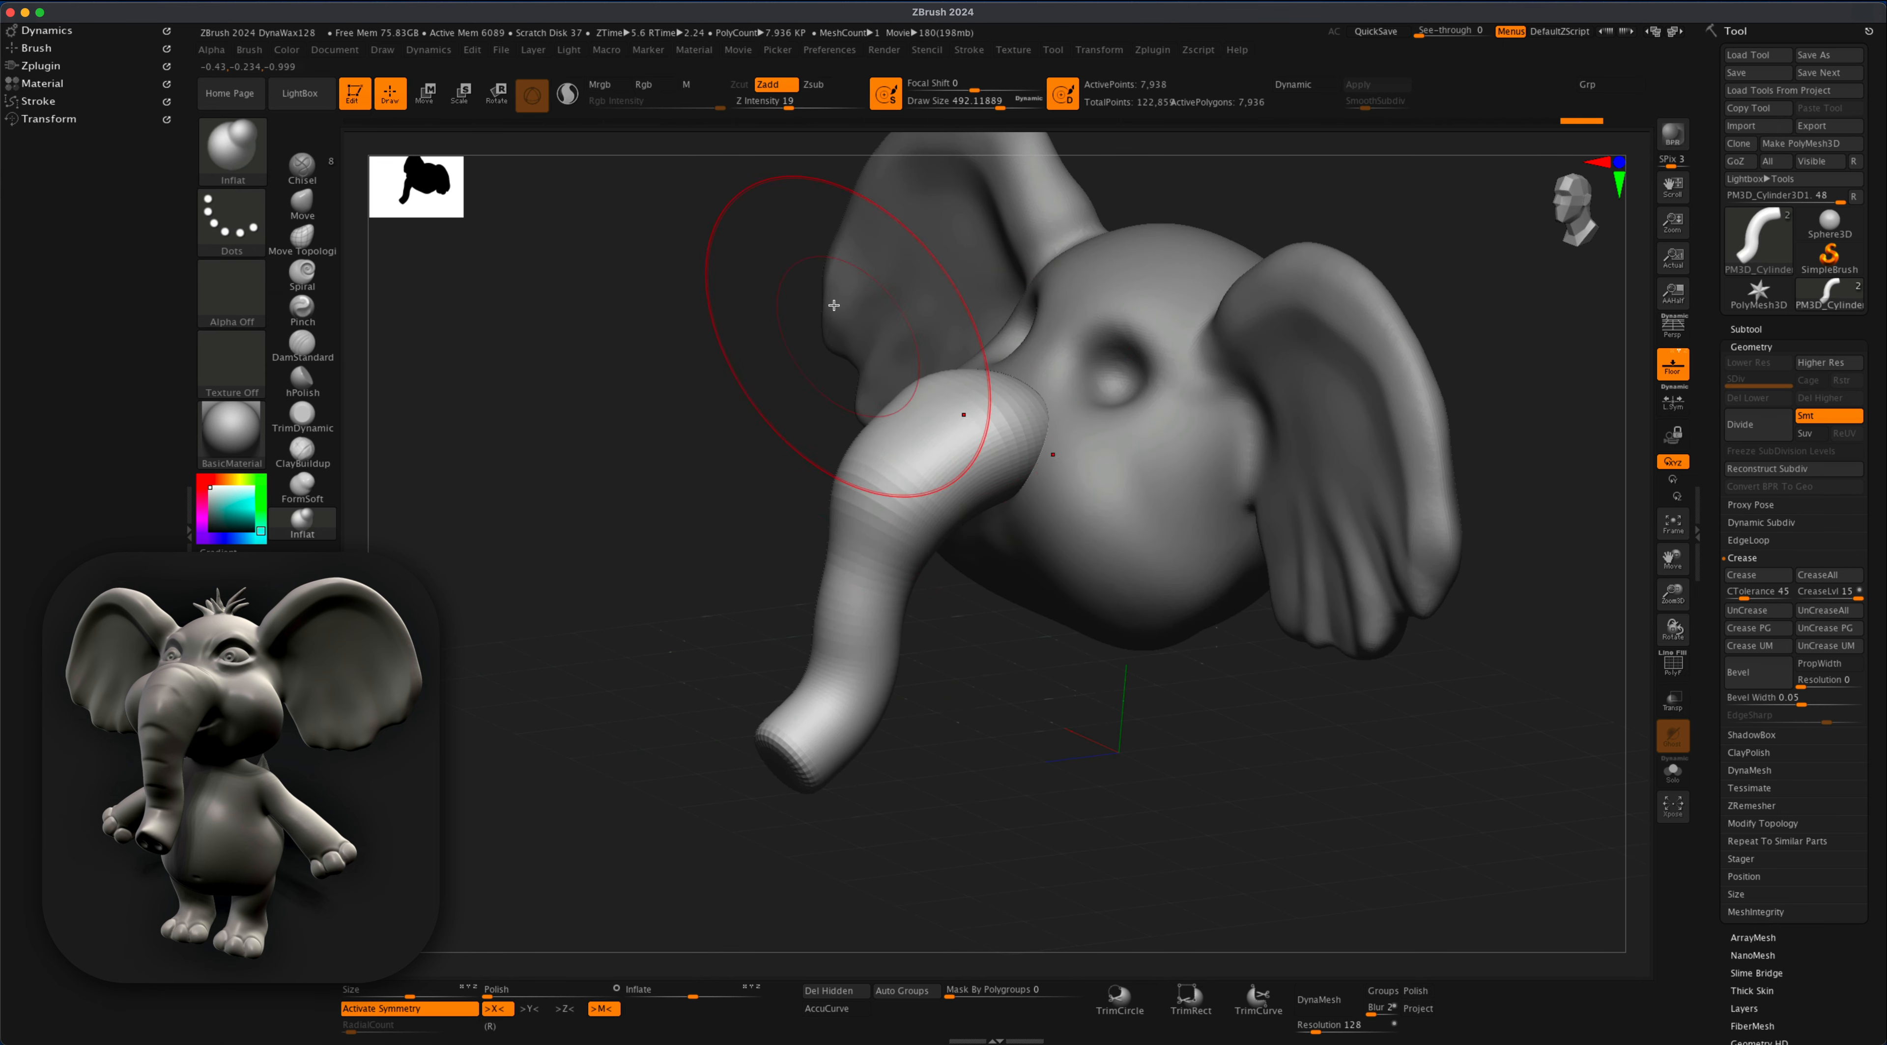
- Set the Inflat brush's Z intensity to 11 and DynaMesh the trunk at resolution 128
{"action": "left_click", "coordinate": [777, 104]}
{"action": "left_click_drag", "start_coordinate": [633, 573], "coordinate": [636, 611], "text": "alt"}
{"action": "left_click", "coordinate": [1319, 999]}
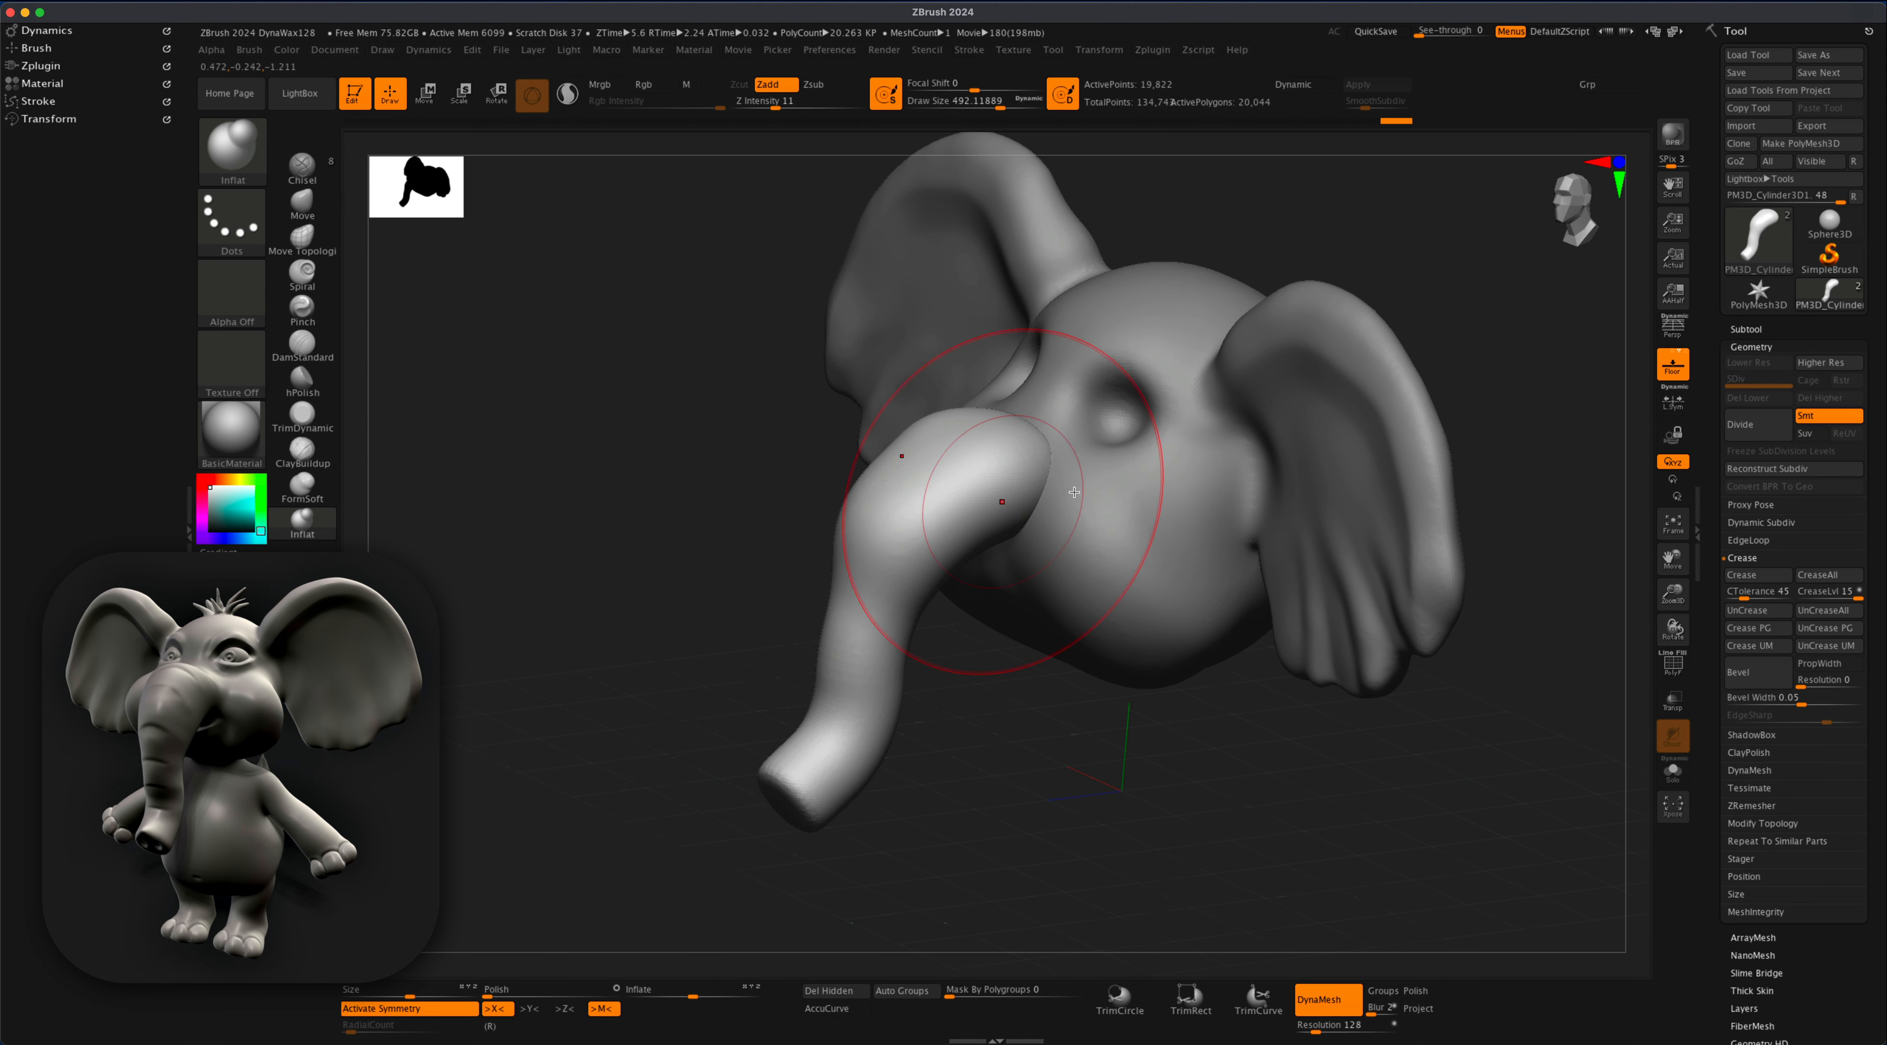
- Select the head subtool, merge the trunk down into it and remesh them into one form
{"action": "left_click", "coordinate": [1744, 329]}
{"action": "left_click", "coordinate": [1802, 395]}
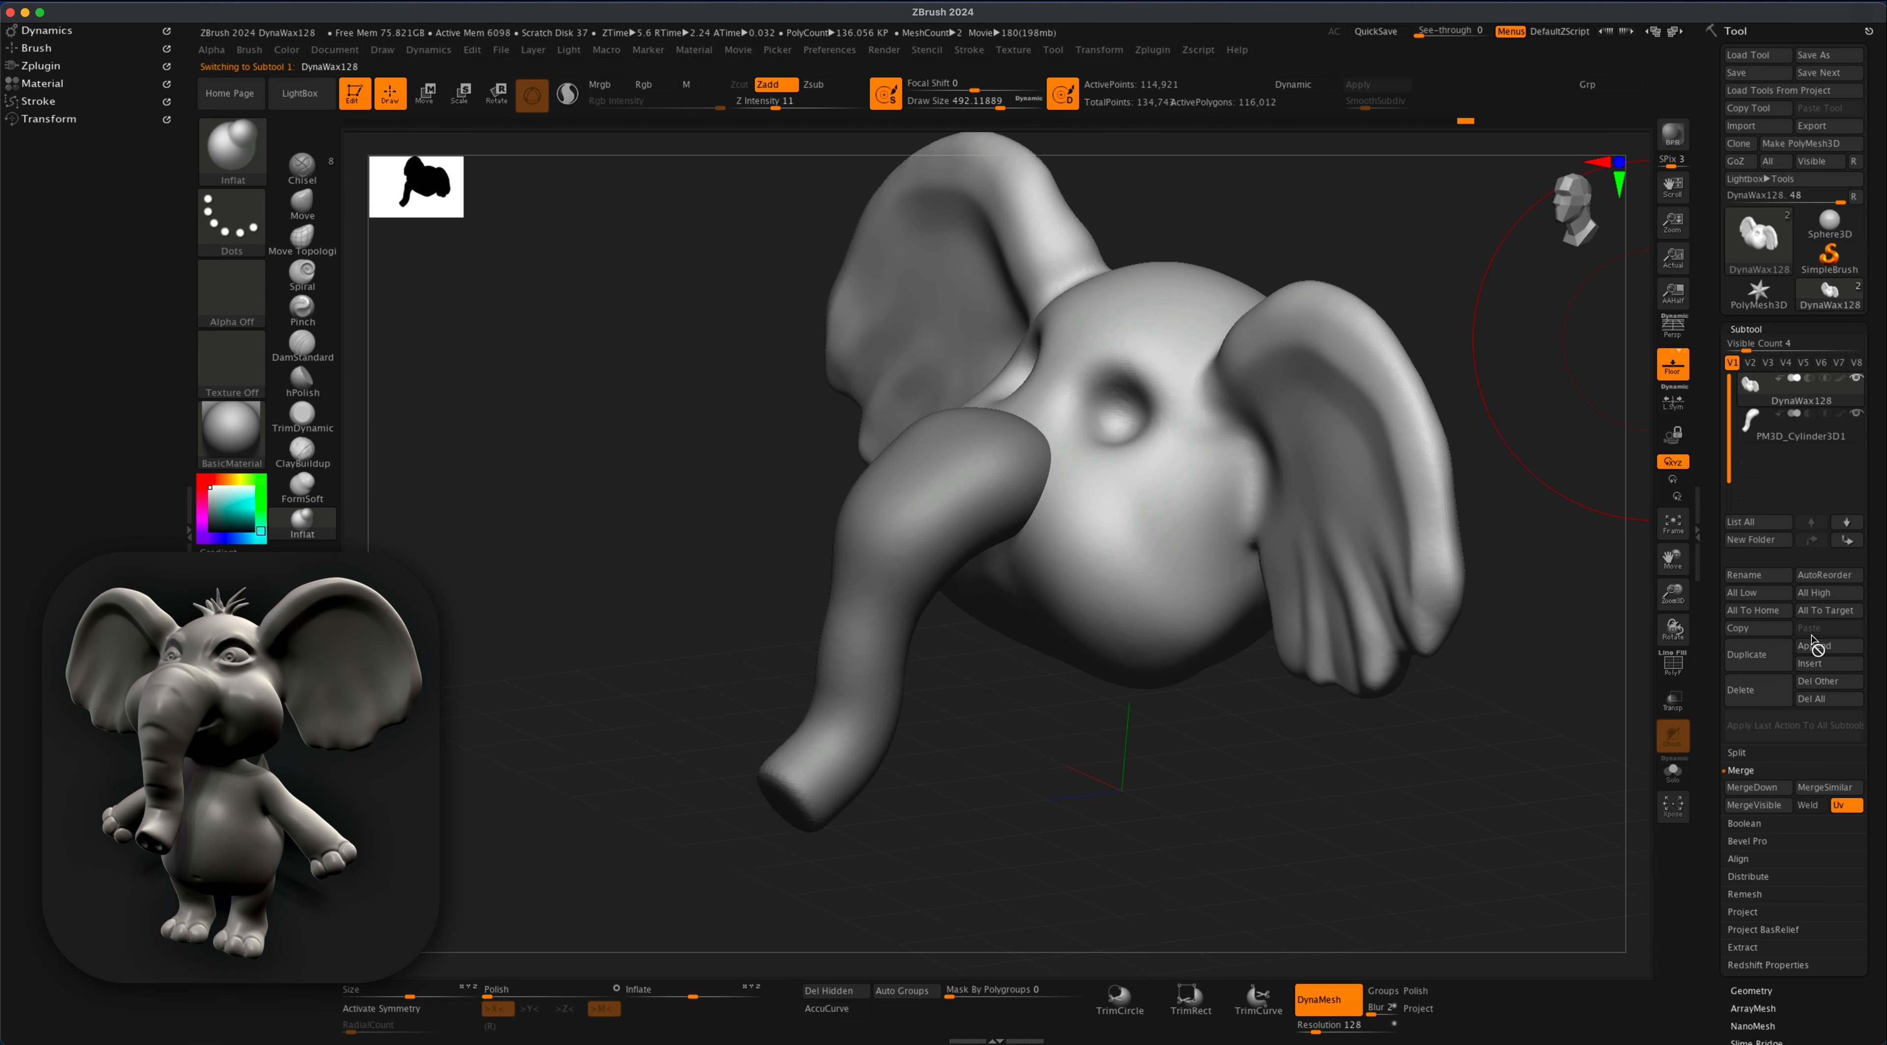
{"action": "left_click", "coordinate": [1751, 788]}
{"action": "mouse_move", "coordinate": [1103, 783]}
{"action": "left_mouse_down"}
{"action": "mouse_move", "coordinate": [696, 539]}
{"action": "mouse_move", "coordinate": [747, 605]}
{"action": "mouse_move", "coordinate": [746, 531]}
{"action": "mouse_move", "coordinate": [598, 535]}
{"action": "mouse_move", "coordinate": [605, 567]}
{"action": "left_mouse_up"}
- Shape the trunk's tip with a pointed upper lip using the Move brush with AccuCurve at a draw size of about 158
{"action": "key", "text": "s"}
{"action": "left_click", "coordinate": [571, 543]}
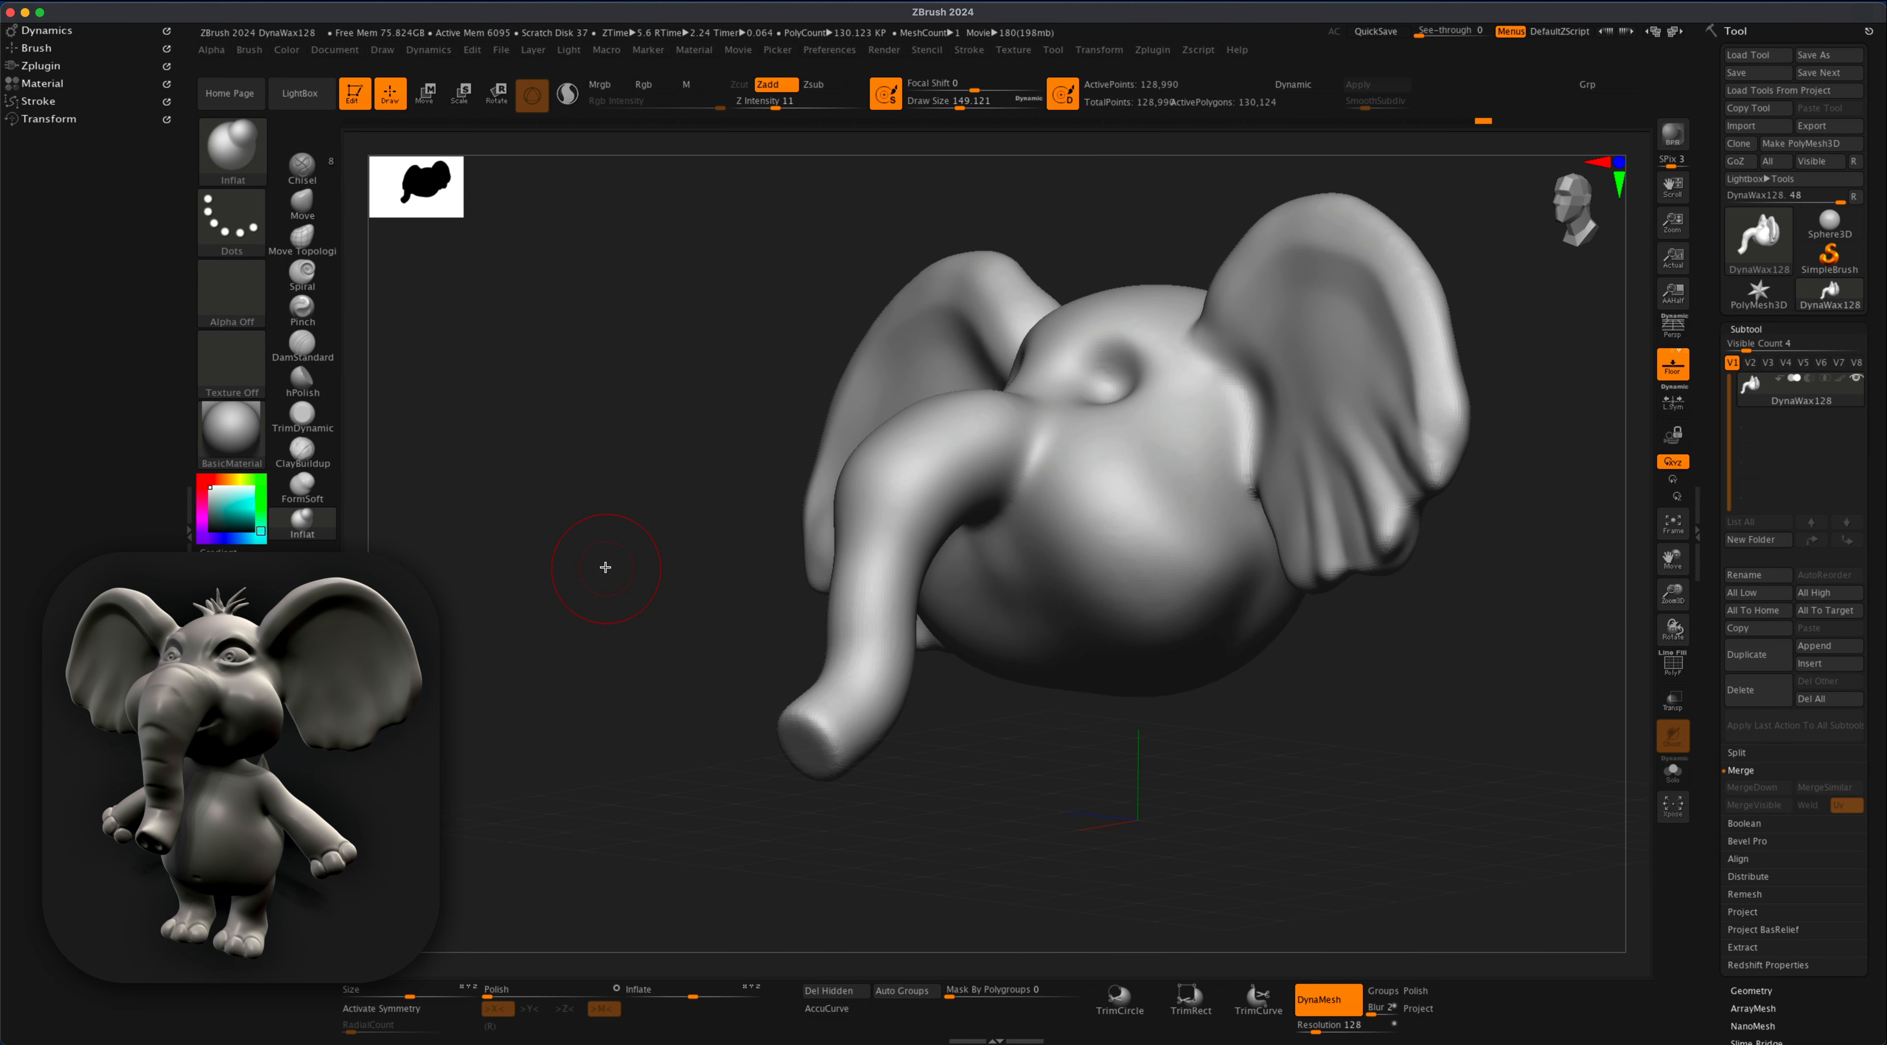
{"action": "mouse_move", "coordinate": [618, 479]}
{"action": "left_mouse_down"}
{"action": "mouse_move", "coordinate": [683, 700]}
{"action": "mouse_move", "coordinate": [814, 674]}
{"action": "left_mouse_up"}
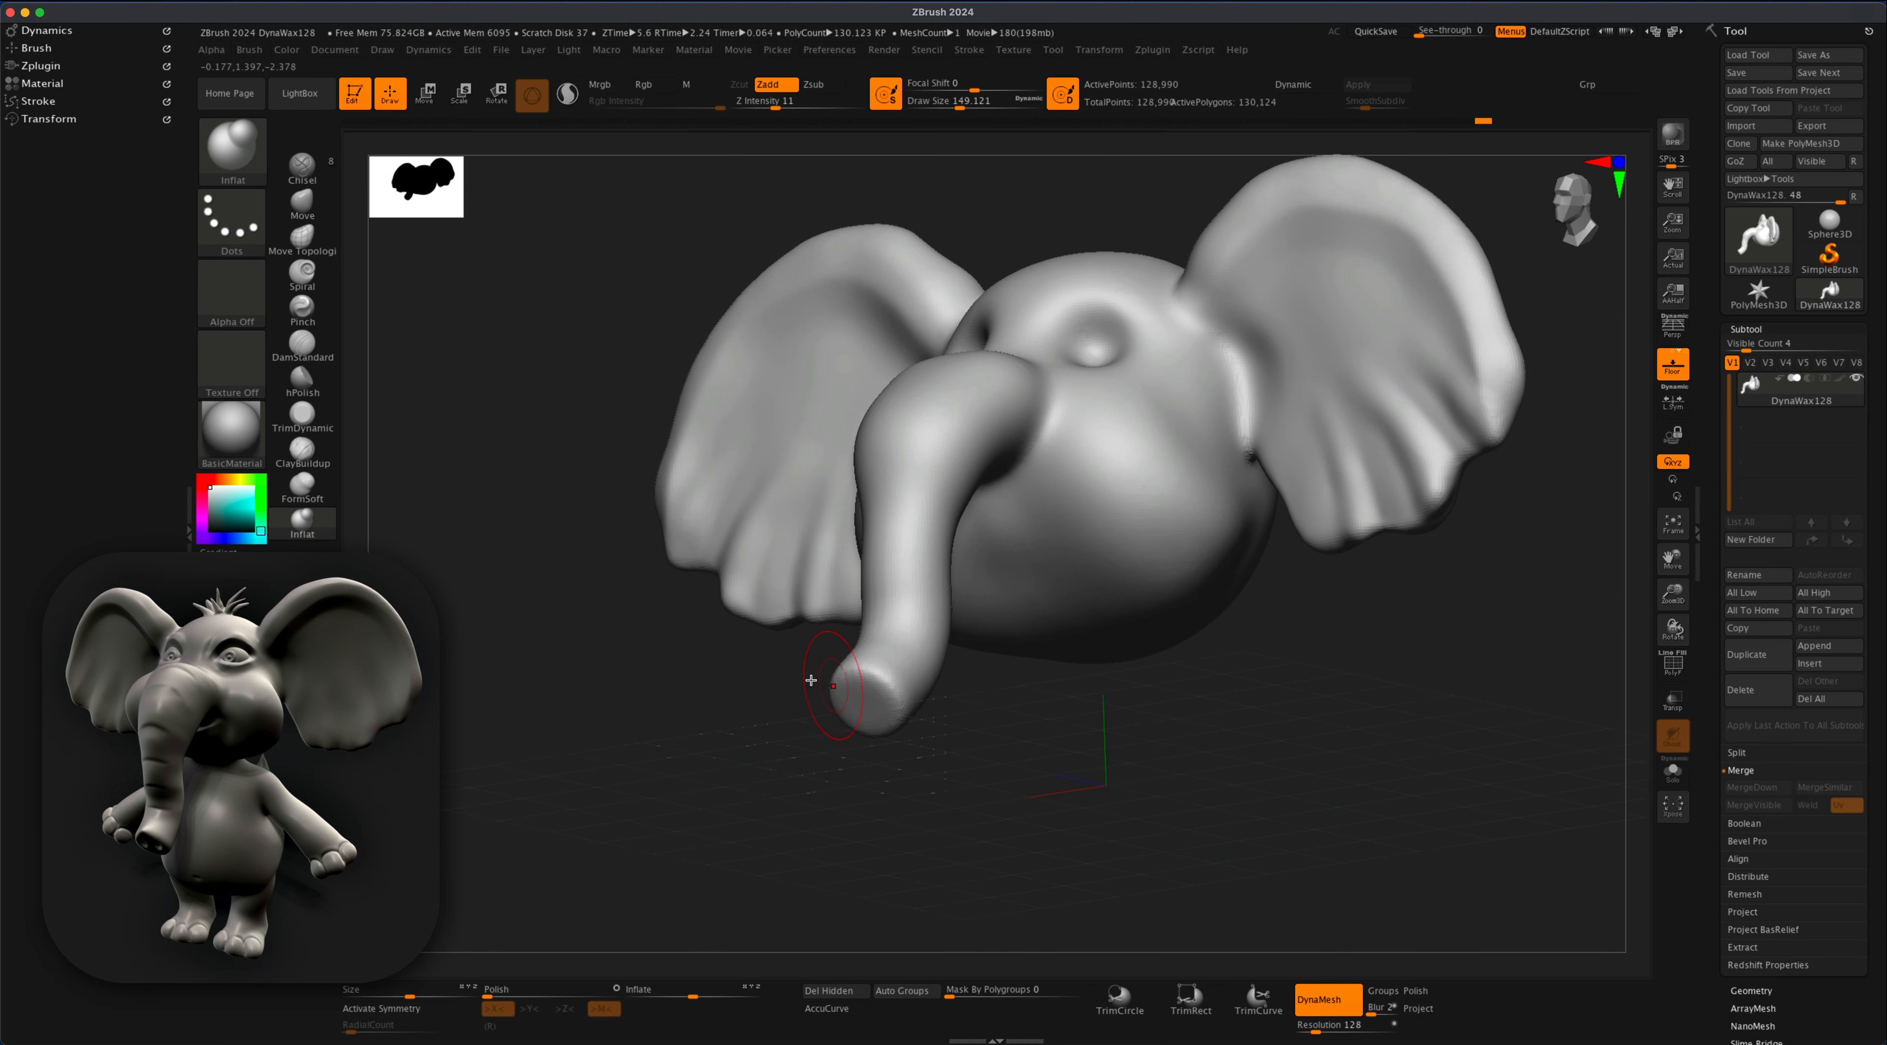
{"action": "key", "text": "b"}
{"action": "key", "text": "m"}
{"action": "key", "text": "v"}
{"action": "key", "text": "s"}
{"action": "left_click", "coordinate": [830, 1009]}
{"action": "left_click_drag", "start_coordinate": [864, 821], "coordinate": [883, 670]}
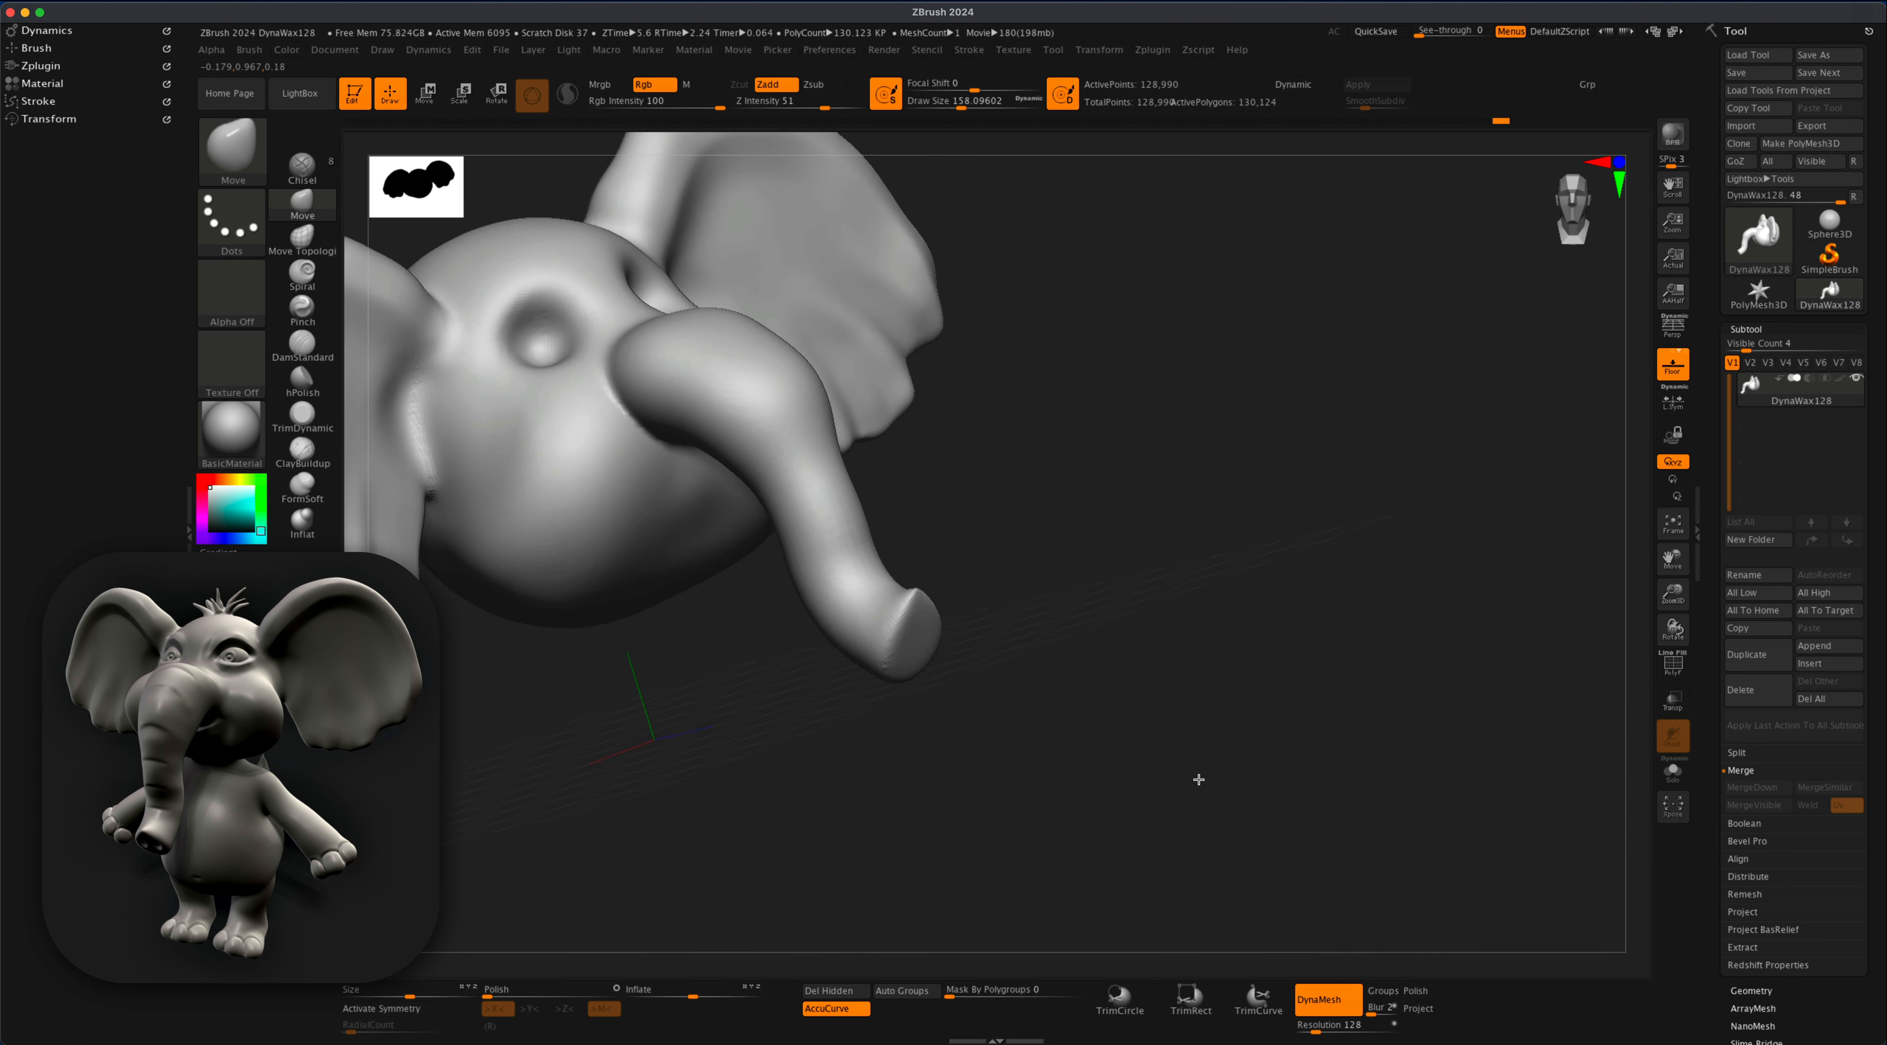
- Sculpt two symmetrical nostrils into the trunk's tip with the Inflat brush at a draw size of about 49, and remesh
{"action": "key", "text": "b"}
{"action": "key", "text": "i"}
{"action": "key", "text": "n"}
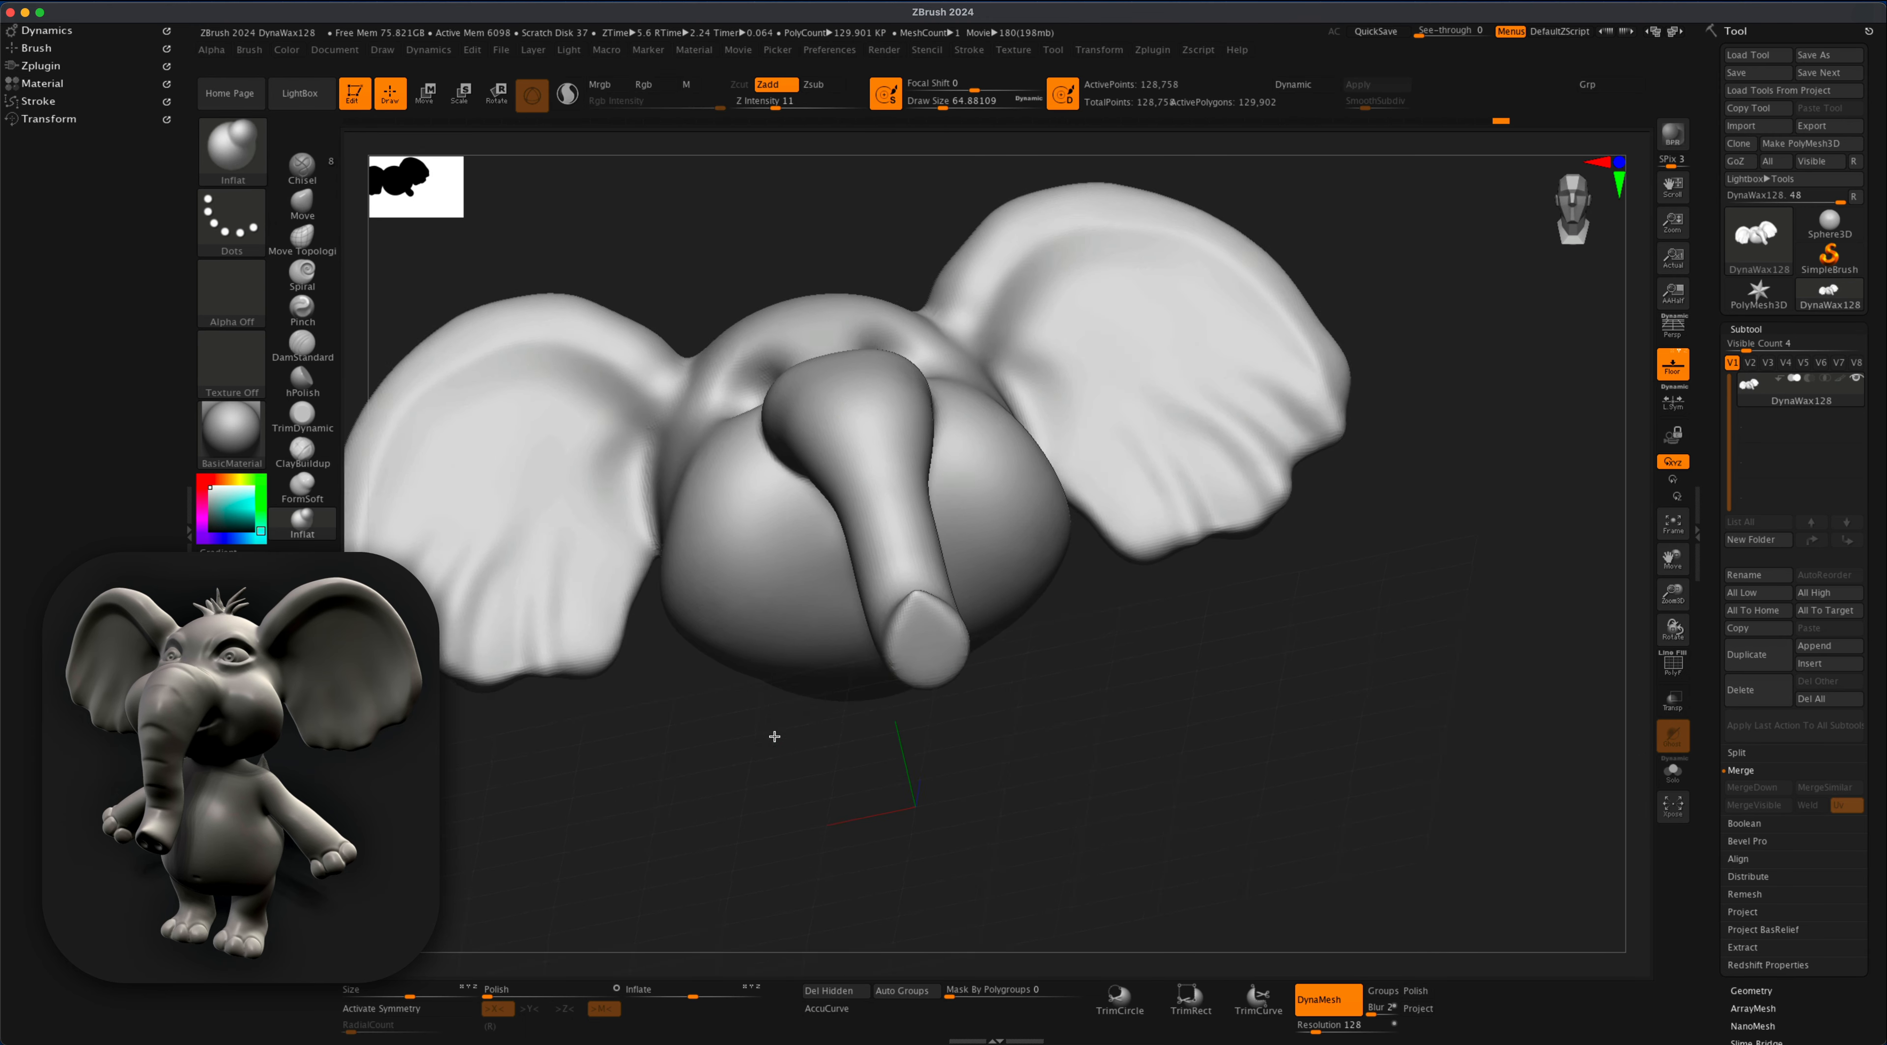
{"action": "left_click_drag", "start_coordinate": [775, 735], "coordinate": [975, 693]}
{"action": "key", "text": "x"}
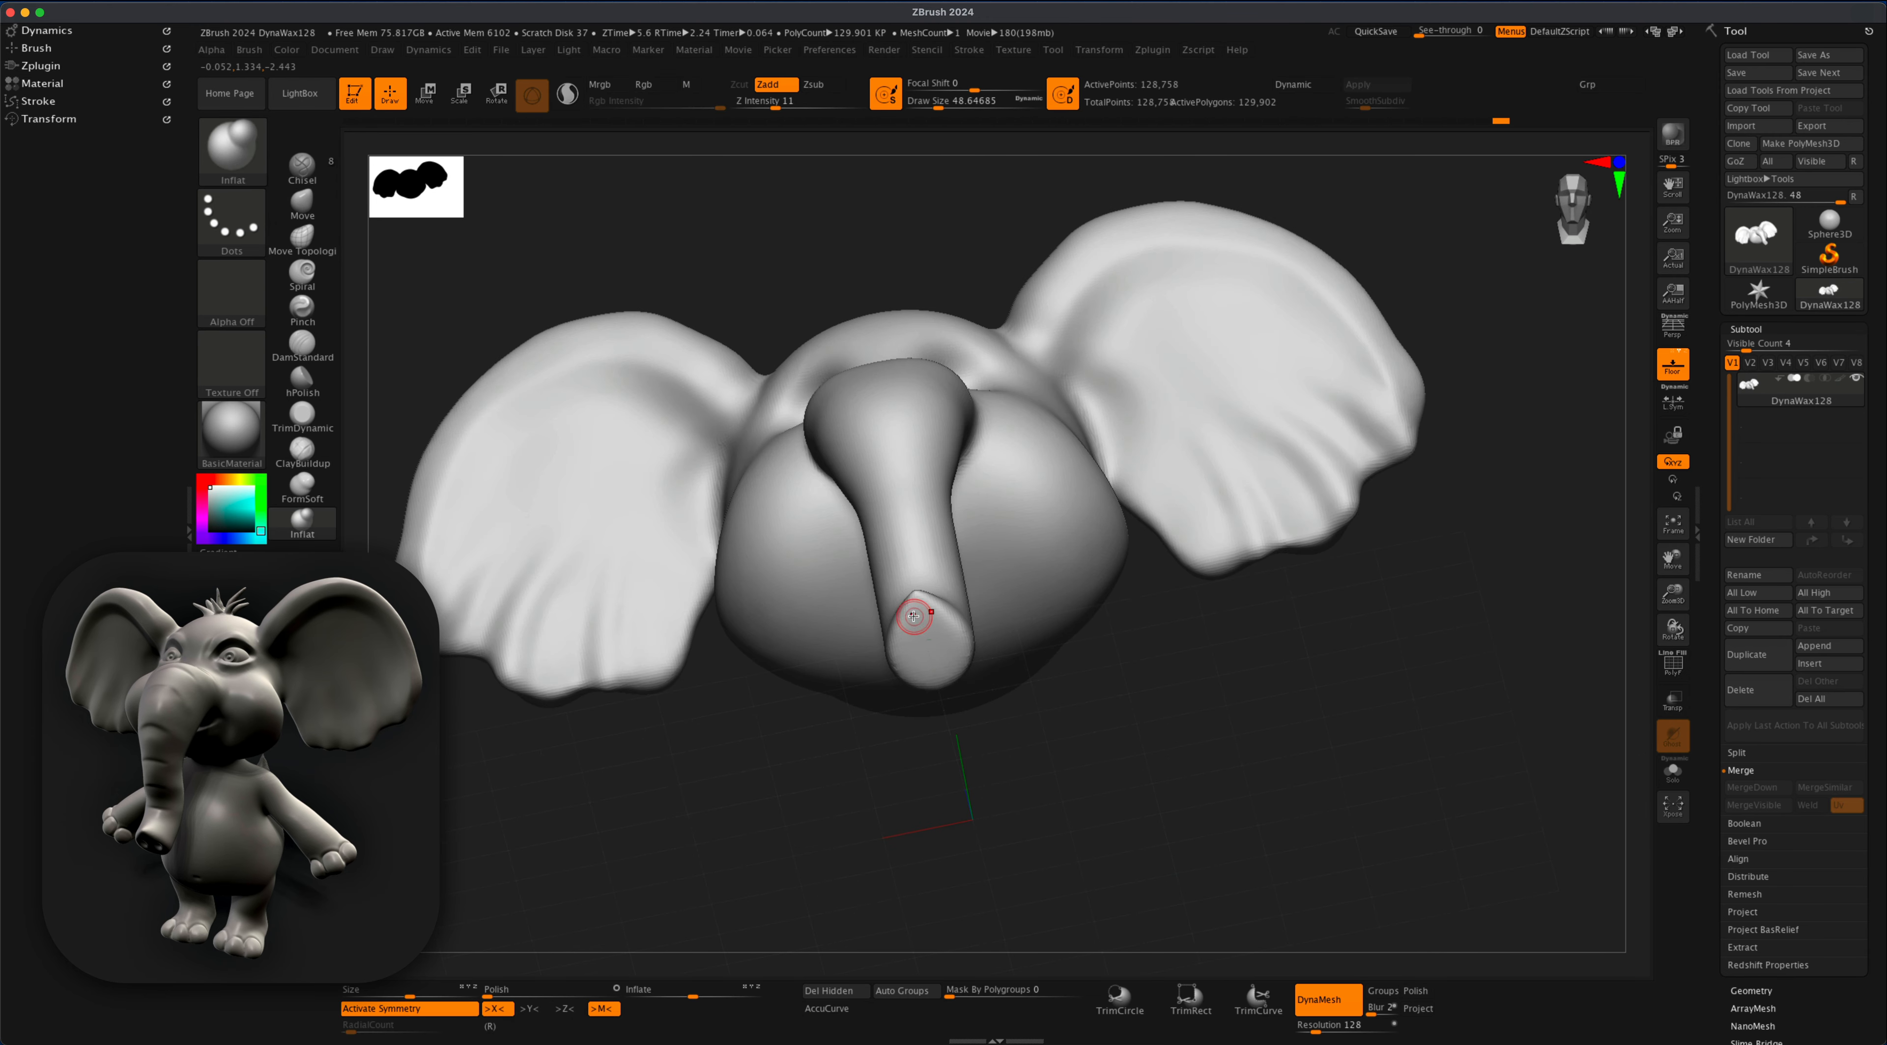
{"action": "left_click_drag", "start_coordinate": [948, 642], "coordinate": [951, 636]}
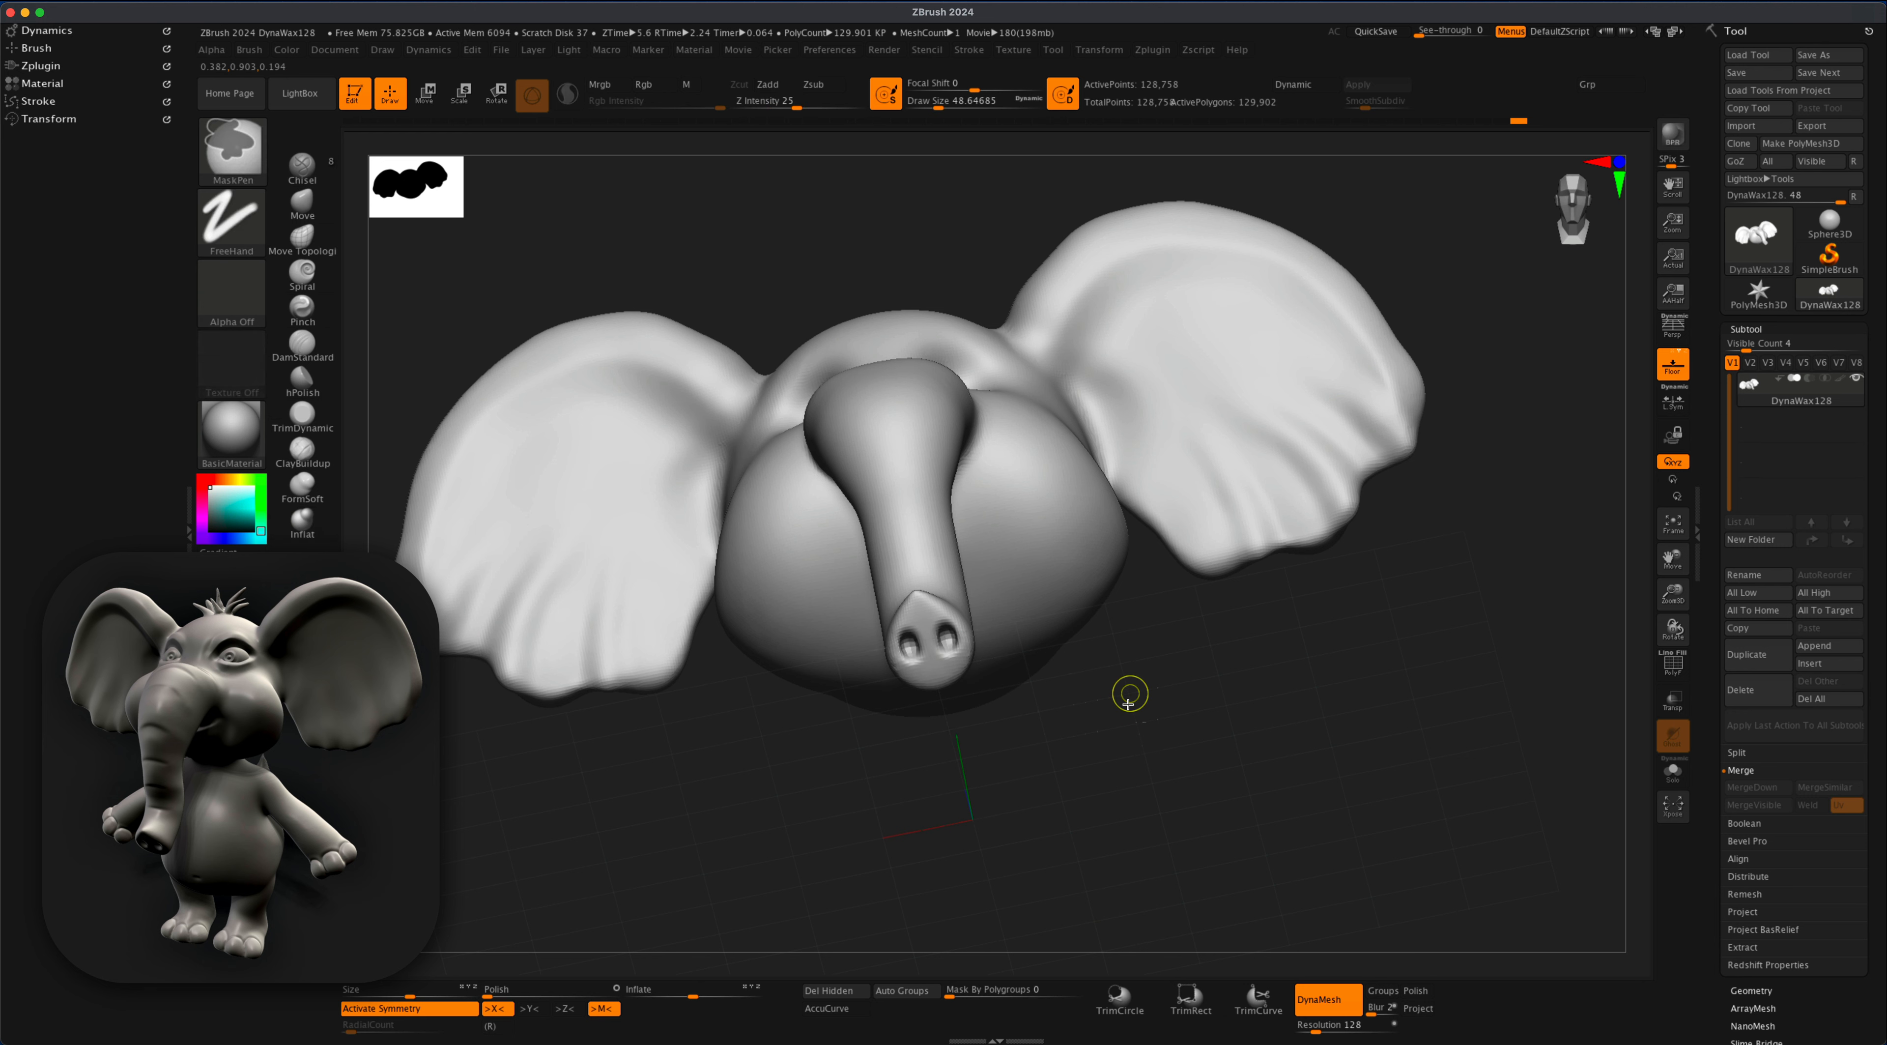
{"action": "mouse_move", "coordinate": [1129, 696]}
{"action": "left_mouse_down", "text": "ctrl"}
{"action": "mouse_move", "coordinate": [1103, 657]}
{"action": "mouse_move", "coordinate": [1150, 696]}
{"action": "mouse_move", "coordinate": [1154, 659]}
{"action": "left_mouse_up", "text": "ctrl"}
{"action": "mouse_move", "coordinate": [1154, 659]}
{"action": "left_mouse_down"}
{"action": "mouse_move", "coordinate": [1213, 590]}
{"action": "mouse_move", "coordinate": [1262, 617]}
{"action": "left_mouse_up"}
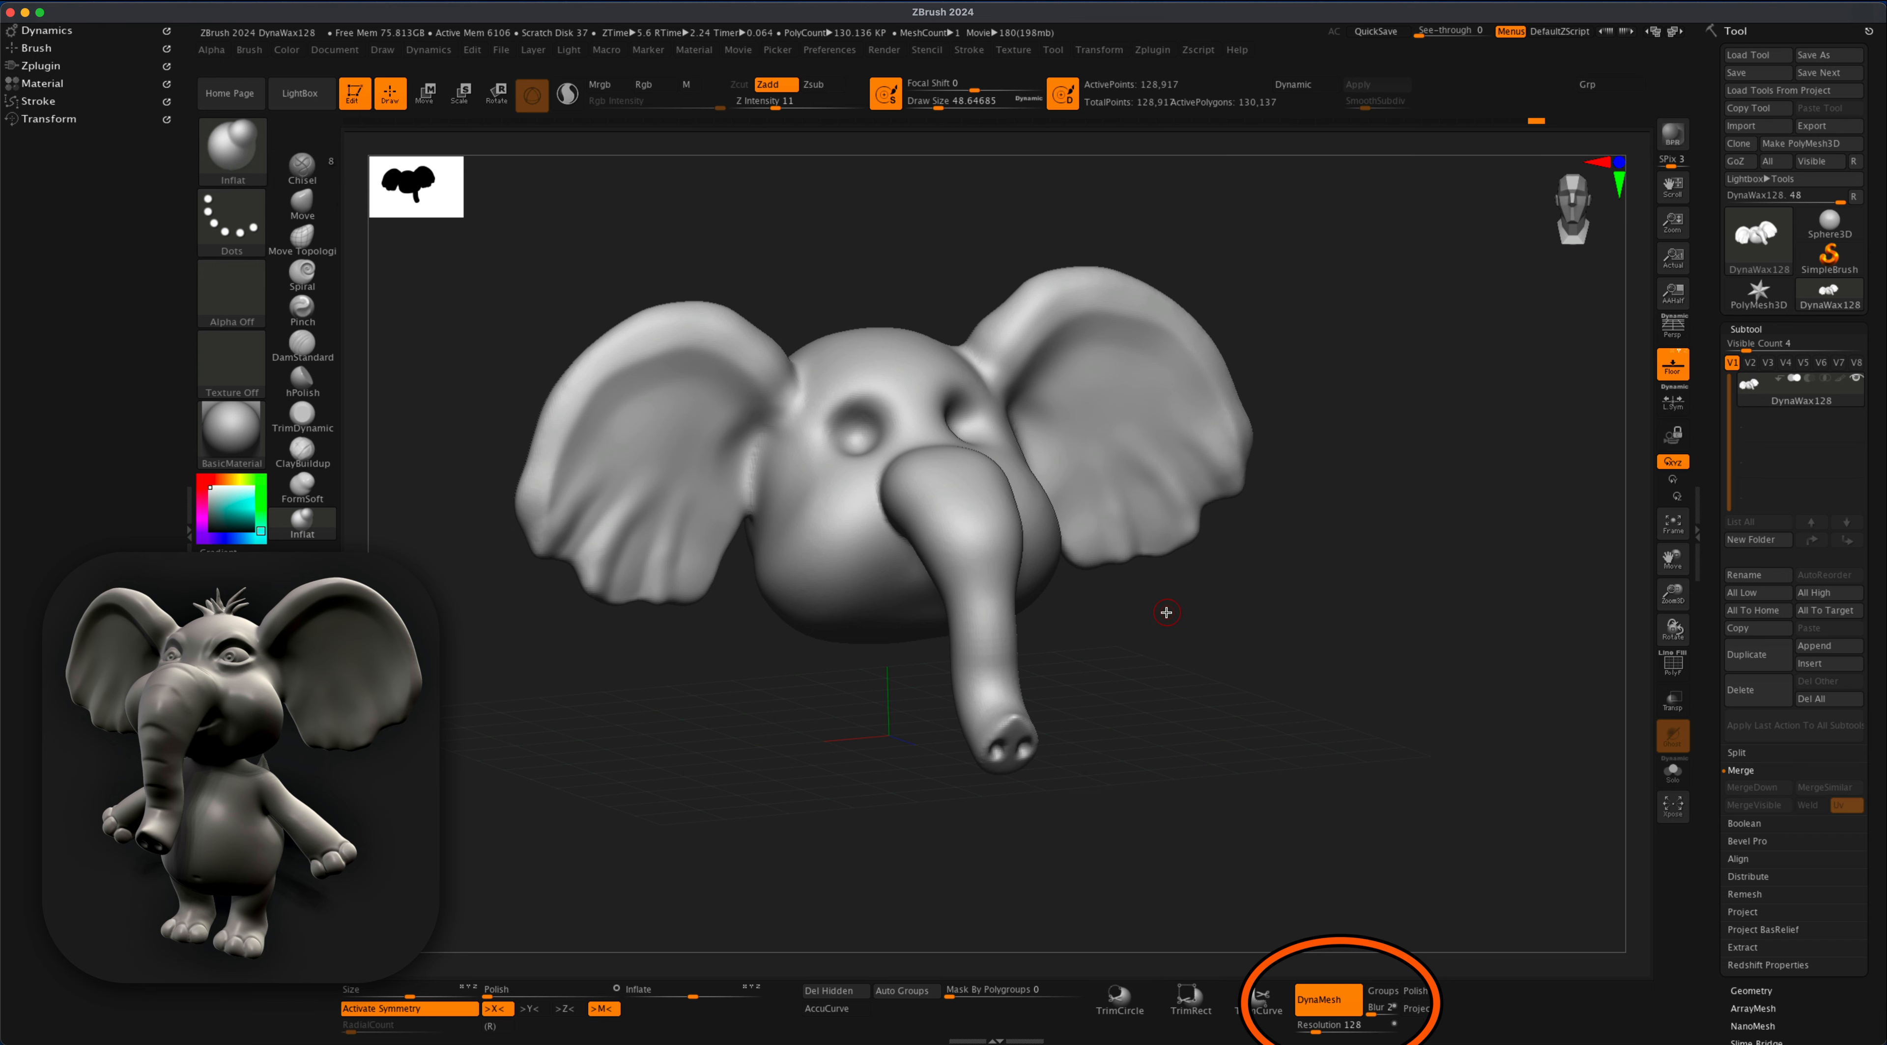
- Append a sphere as a new subtool and show its polyframe with the transform gizmo active
{"action": "left_click_drag", "start_coordinate": [1478, 526], "coordinate": [1381, 531]}
{"action": "left_click", "coordinate": [1814, 645]}
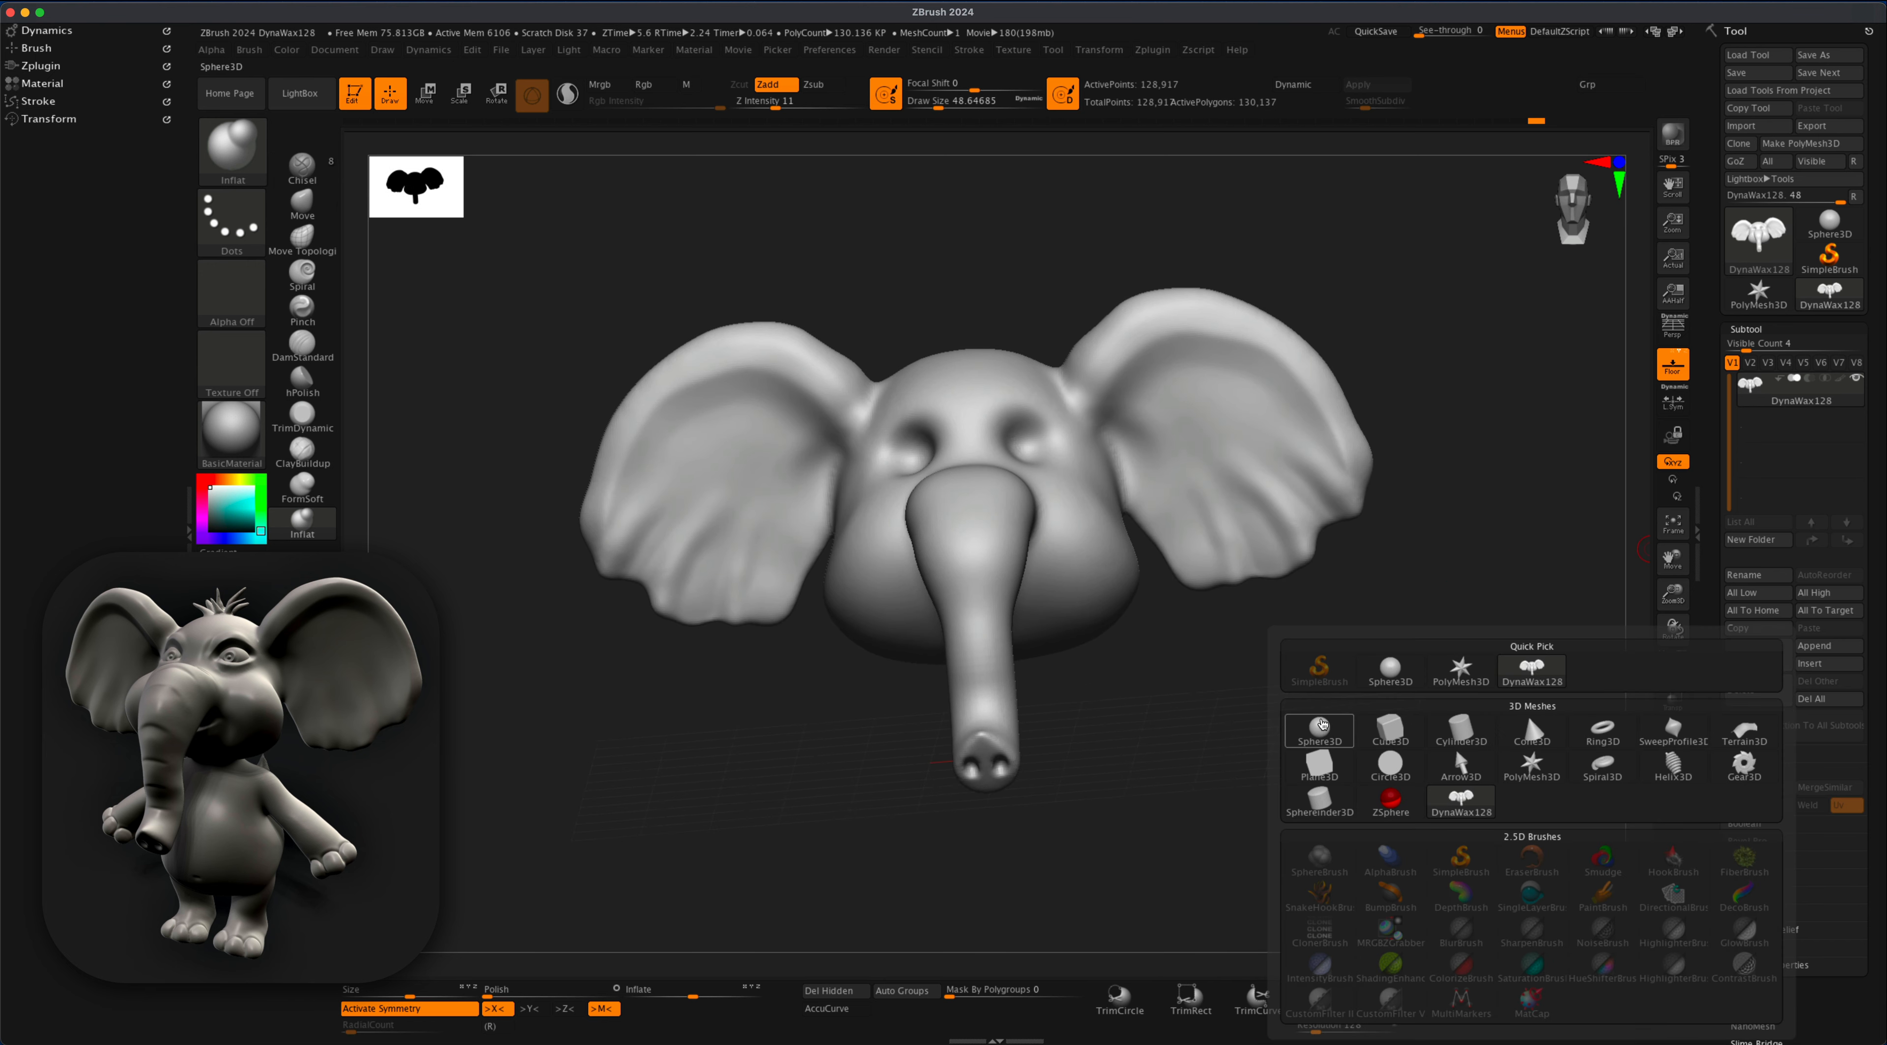
{"action": "left_click", "coordinate": [1321, 730]}
{"action": "left_click_drag", "start_coordinate": [639, 253], "coordinate": [678, 311]}
{"action": "left_click", "coordinate": [425, 93]}
{"action": "left_click_drag", "start_coordinate": [1213, 725], "coordinate": [1412, 594]}
{"action": "key", "text": "shift+f"}
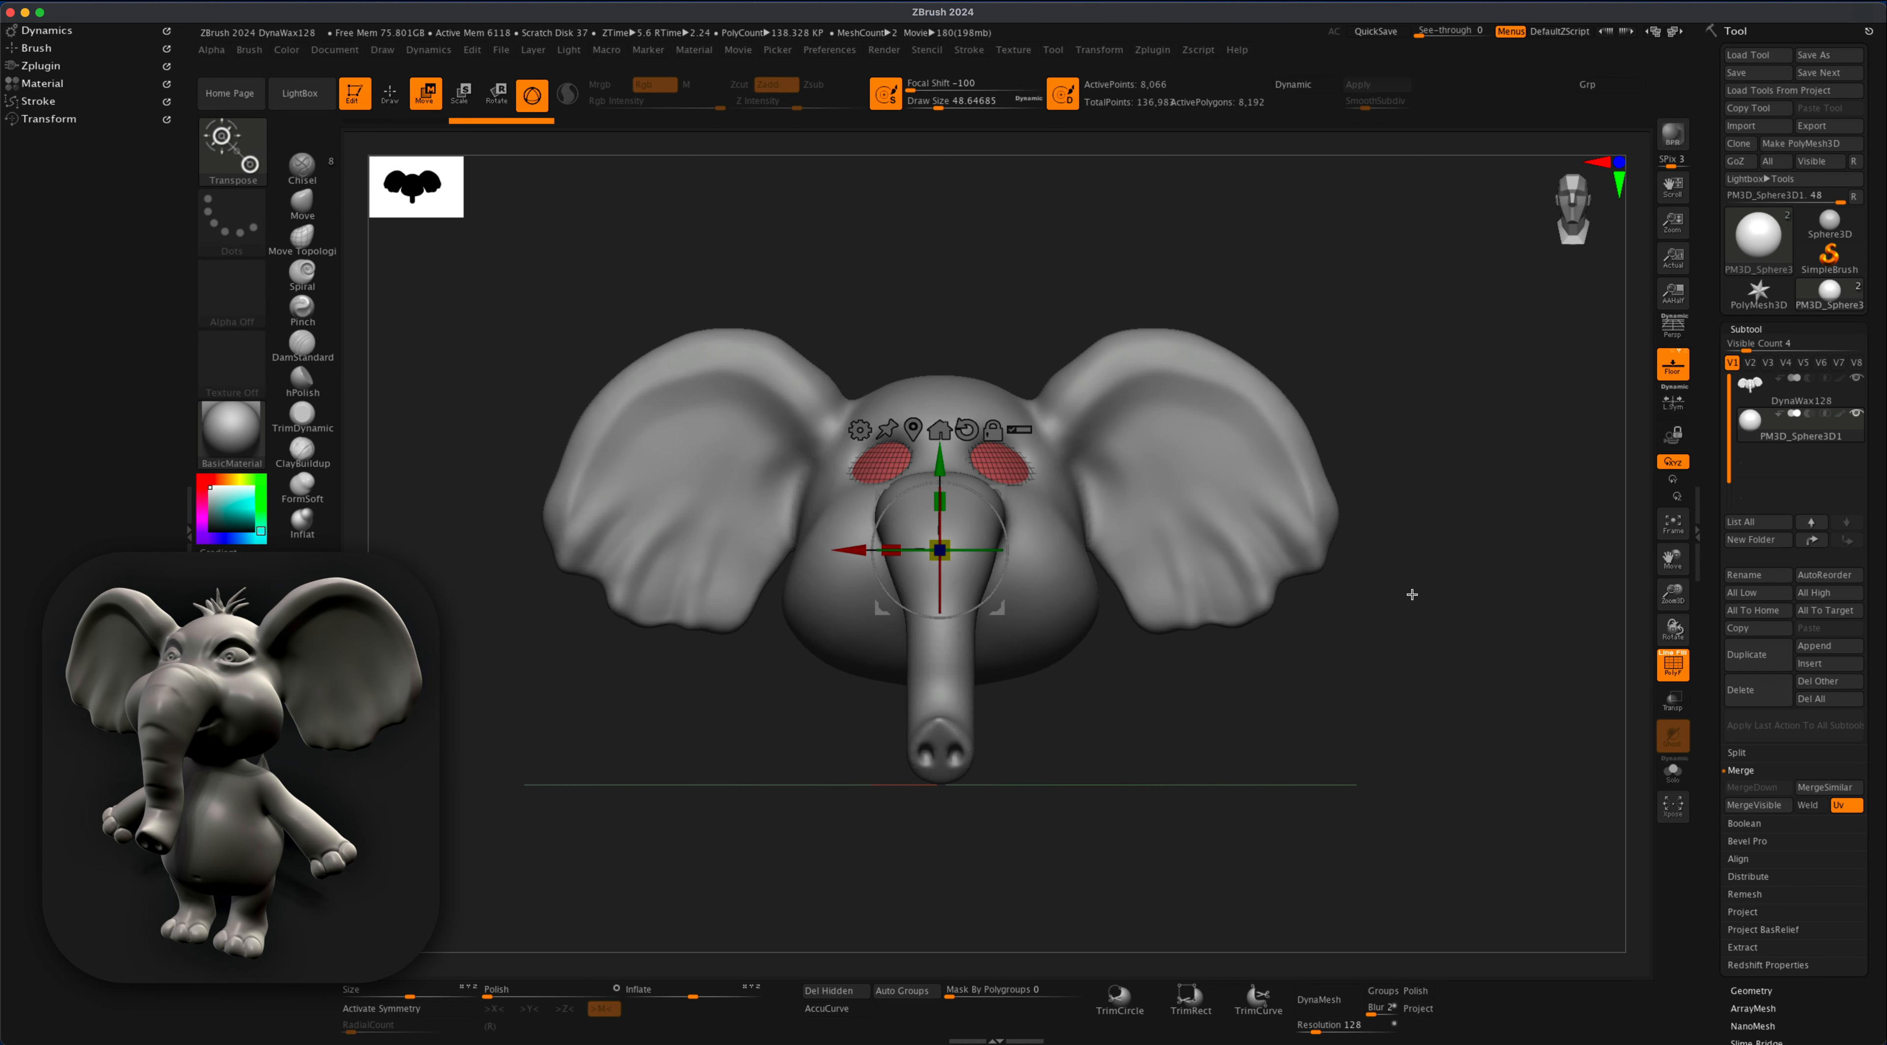
- Scale the sphere down to eyeball size and move it into one eye socket with the head shown transparent
{"action": "left_click", "coordinate": [1673, 700]}
{"action": "left_click_drag", "start_coordinate": [1008, 491], "coordinate": [1049, 443]}
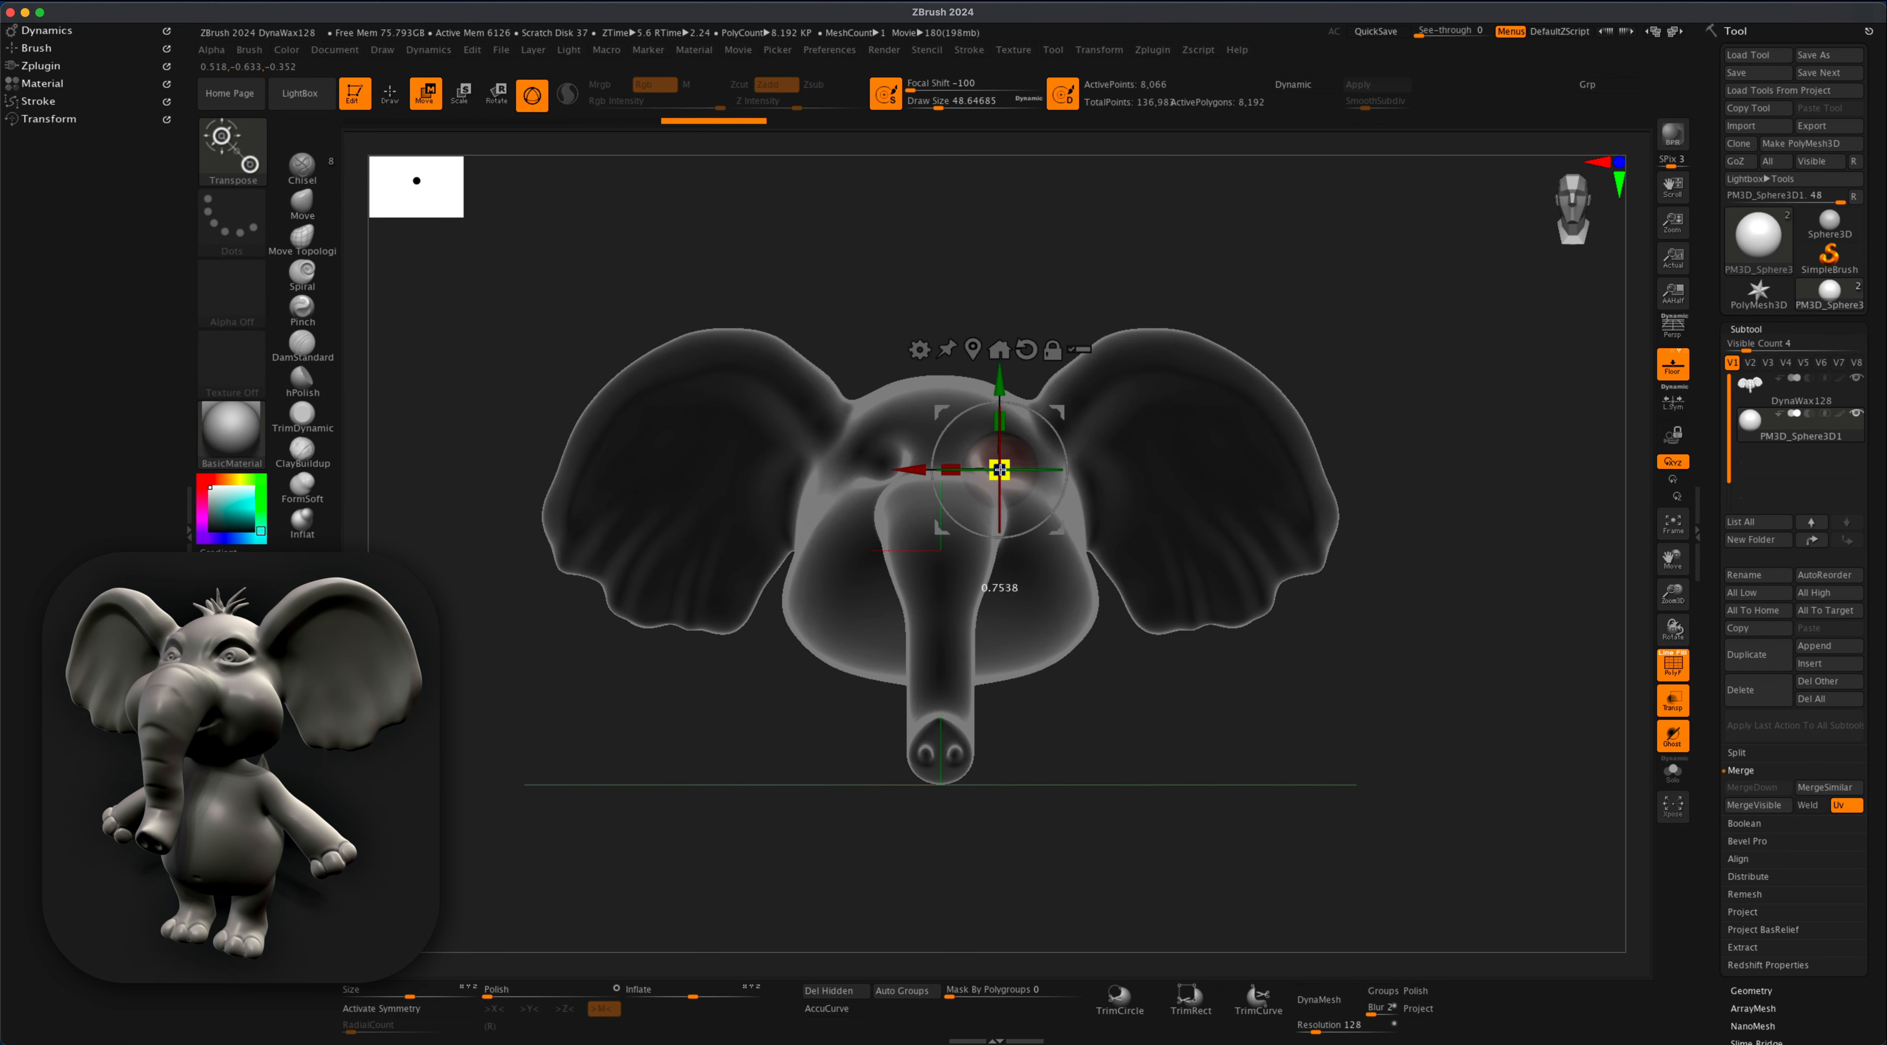
{"action": "left_click_drag", "start_coordinate": [1202, 733], "coordinate": [1048, 733], "text": "shift"}
{"action": "mouse_move", "coordinate": [909, 470]}
{"action": "left_mouse_down"}
{"action": "mouse_move", "coordinate": [838, 470]}
{"action": "mouse_move", "coordinate": [934, 460]}
{"action": "left_mouse_up"}
{"action": "left_click", "coordinate": [1672, 700]}
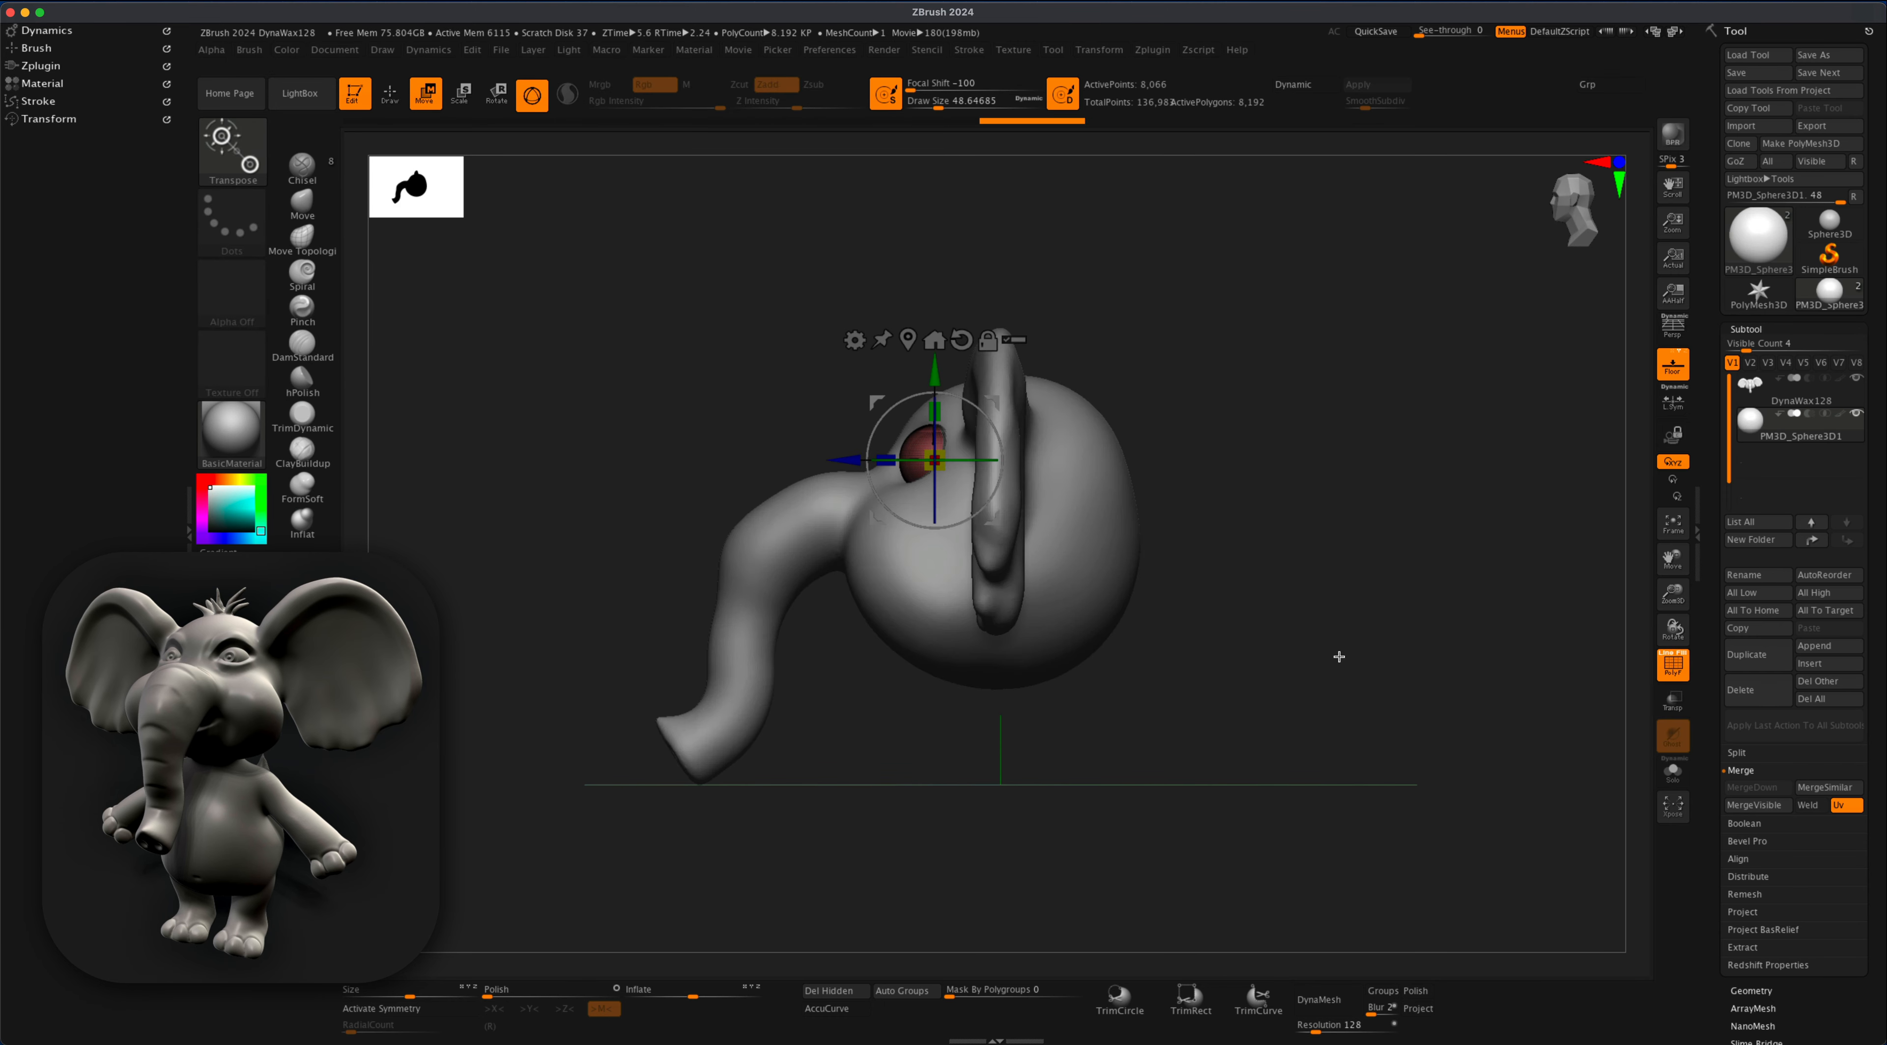
- Fine-tune the eyeball's fit in the socket from the side and front, and mirror it to the other eye
{"action": "left_click_drag", "start_coordinate": [1339, 657], "coordinate": [1472, 657], "text": "shift"}
{"action": "left_click_drag", "start_coordinate": [1275, 688], "coordinate": [1129, 688], "text": "shift"}
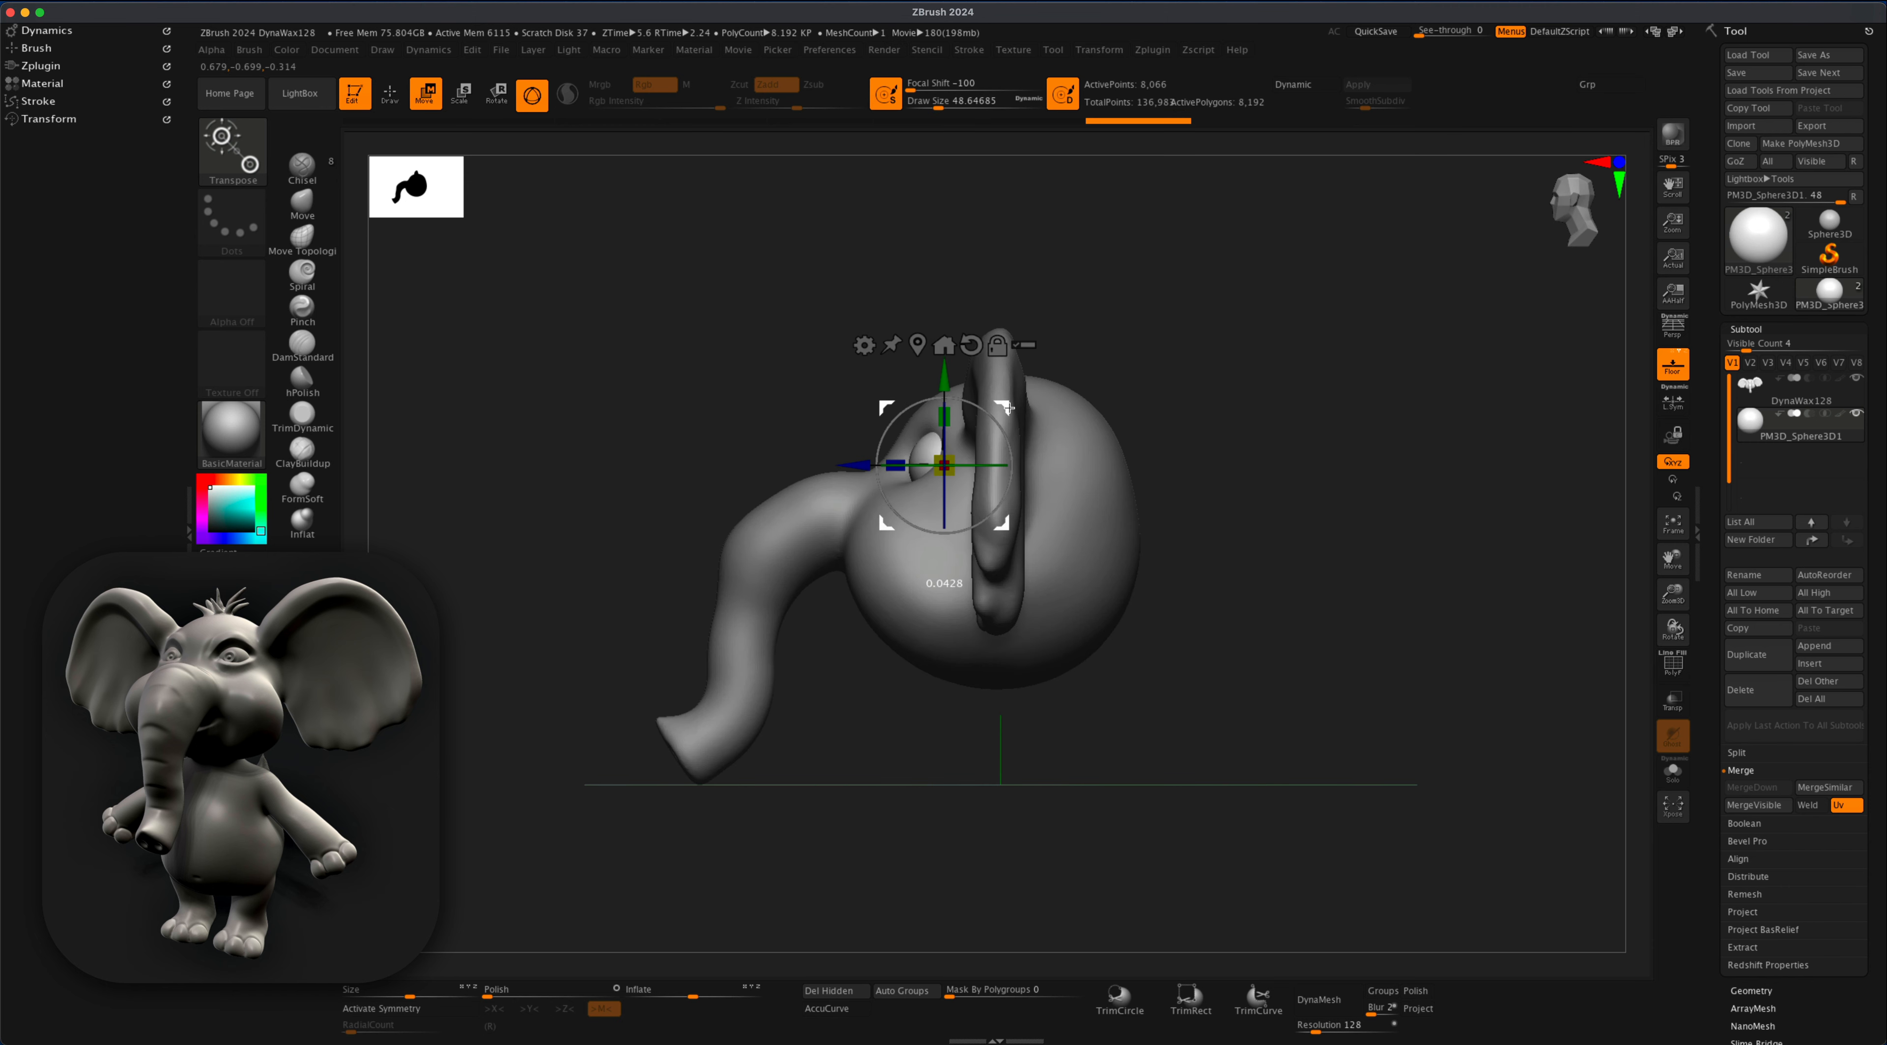
{"action": "left_click_drag", "start_coordinate": [1224, 420], "coordinate": [1385, 425], "text": "shift"}
{"action": "left_click_drag", "start_coordinate": [724, 777], "coordinate": [799, 781], "text": "alt"}
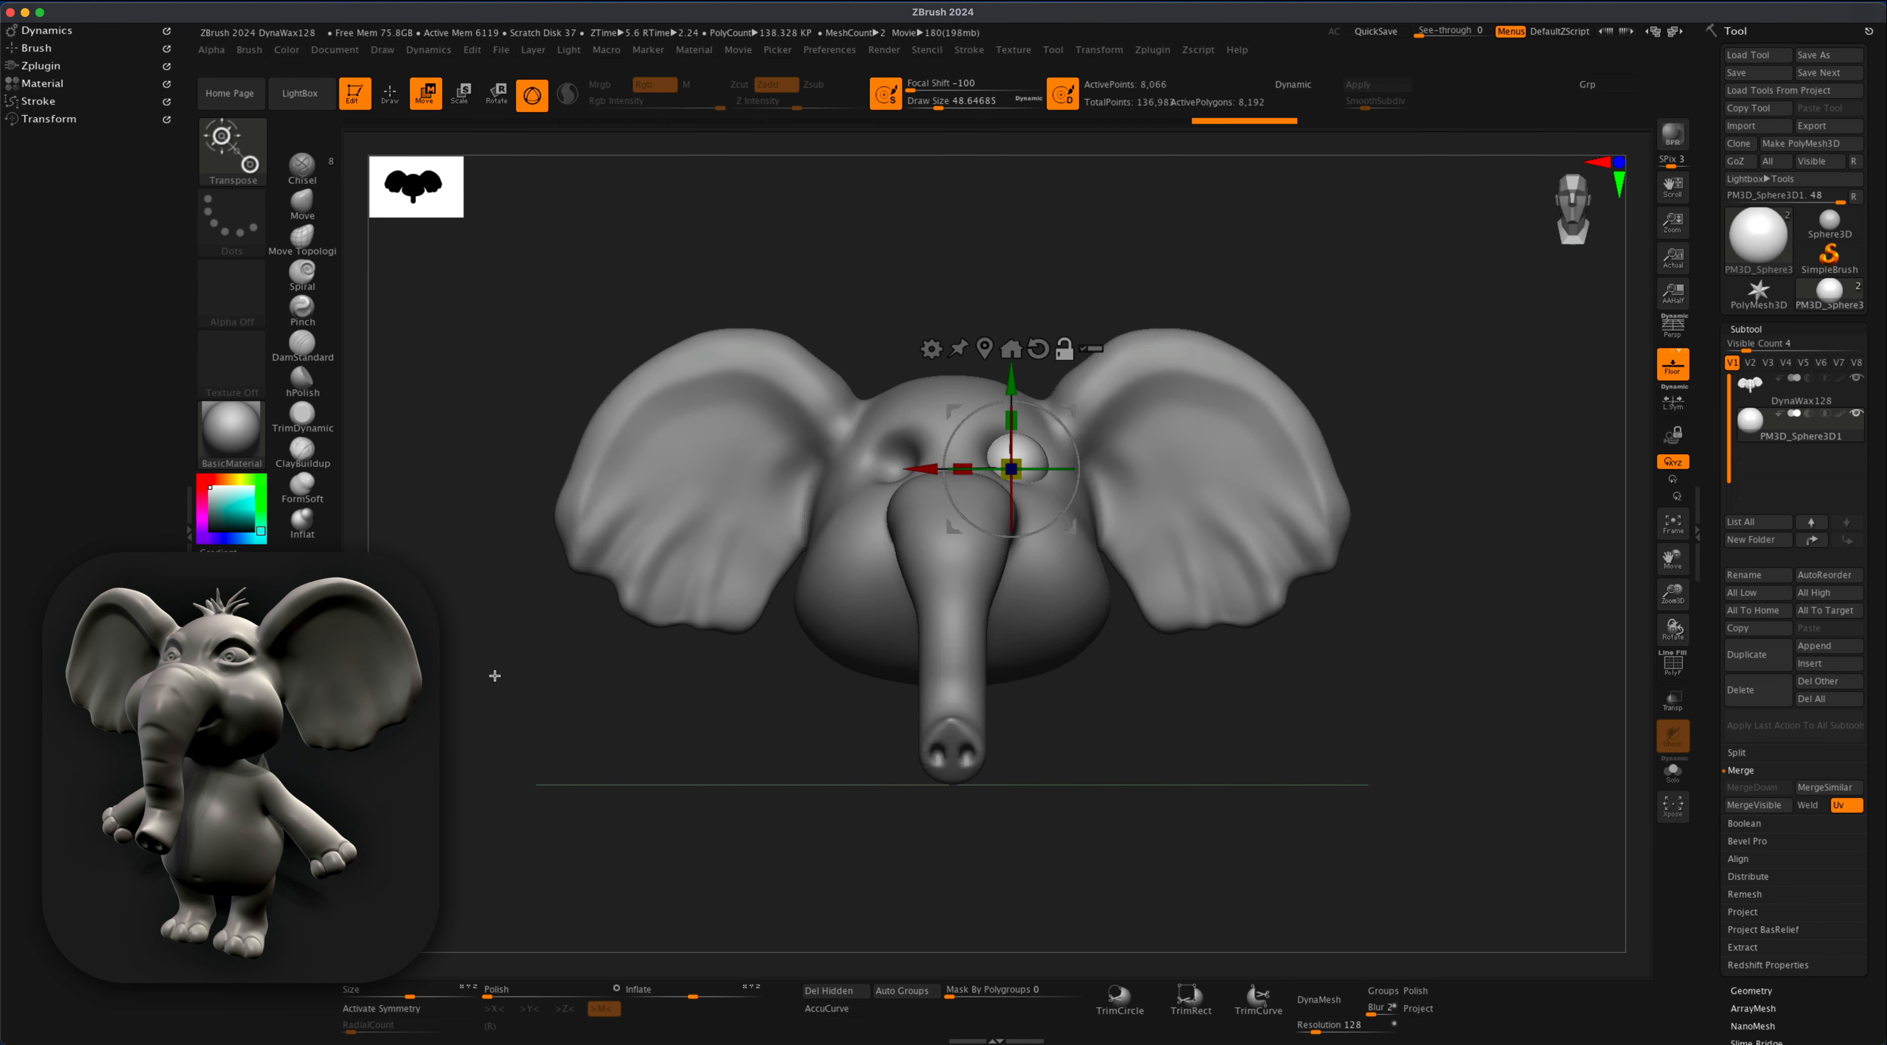
{"action": "key", "text": "q"}
{"action": "mouse_move", "coordinate": [1016, 274]}
{"action": "left_mouse_down"}
{"action": "mouse_move", "coordinate": [1436, 364]}
{"action": "mouse_move", "coordinate": [1458, 417]}
{"action": "mouse_move", "coordinate": [1485, 411]}
{"action": "left_mouse_up"}
- Select the head and build up closed eyelids over both eyeballs with the Inflat brush at a draw size of about 163
{"action": "mouse_move", "coordinate": [1486, 399]}
{"action": "left_mouse_down", "text": "alt"}
{"action": "mouse_move", "coordinate": [1491, 419]}
{"action": "mouse_move", "coordinate": [1458, 385]}
{"action": "left_mouse_up", "text": "alt"}
{"action": "left_click", "coordinate": [1333, 447], "text": "alt"}
{"action": "key", "text": "s"}
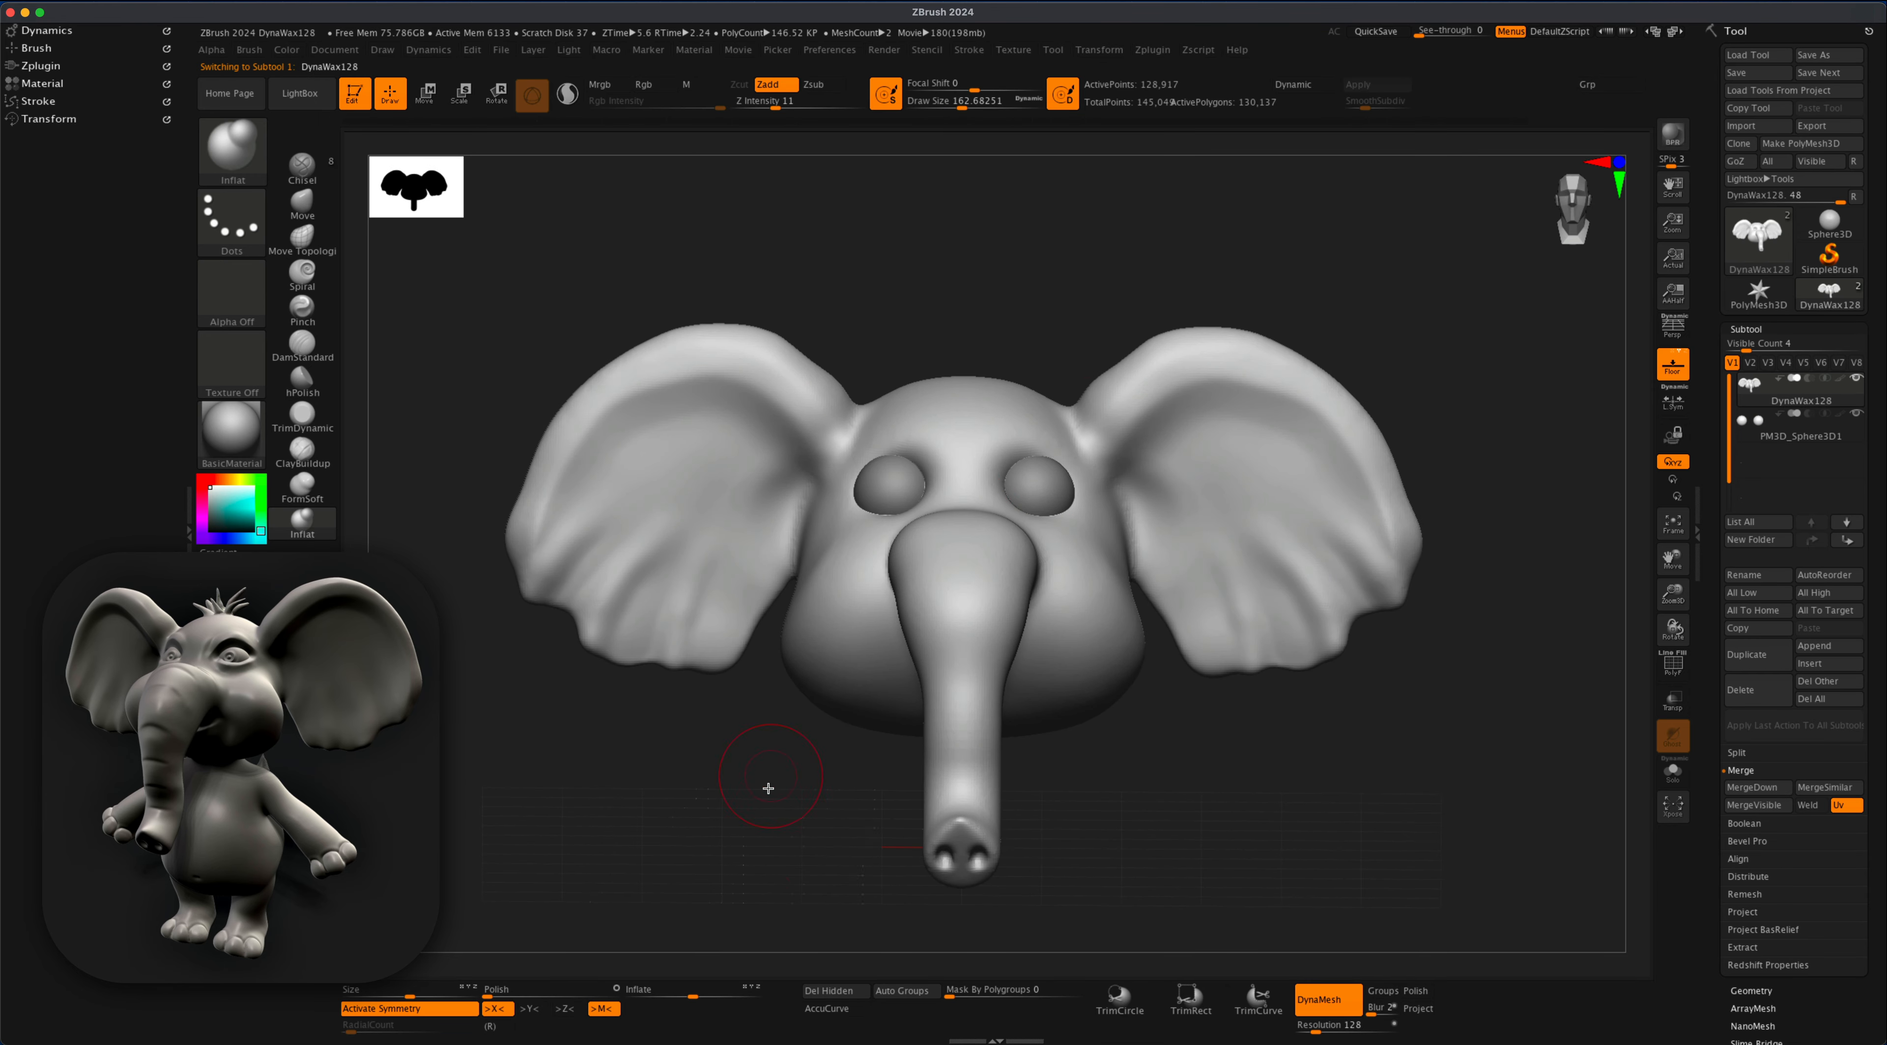
{"action": "left_click_drag", "start_coordinate": [768, 788], "coordinate": [826, 804]}
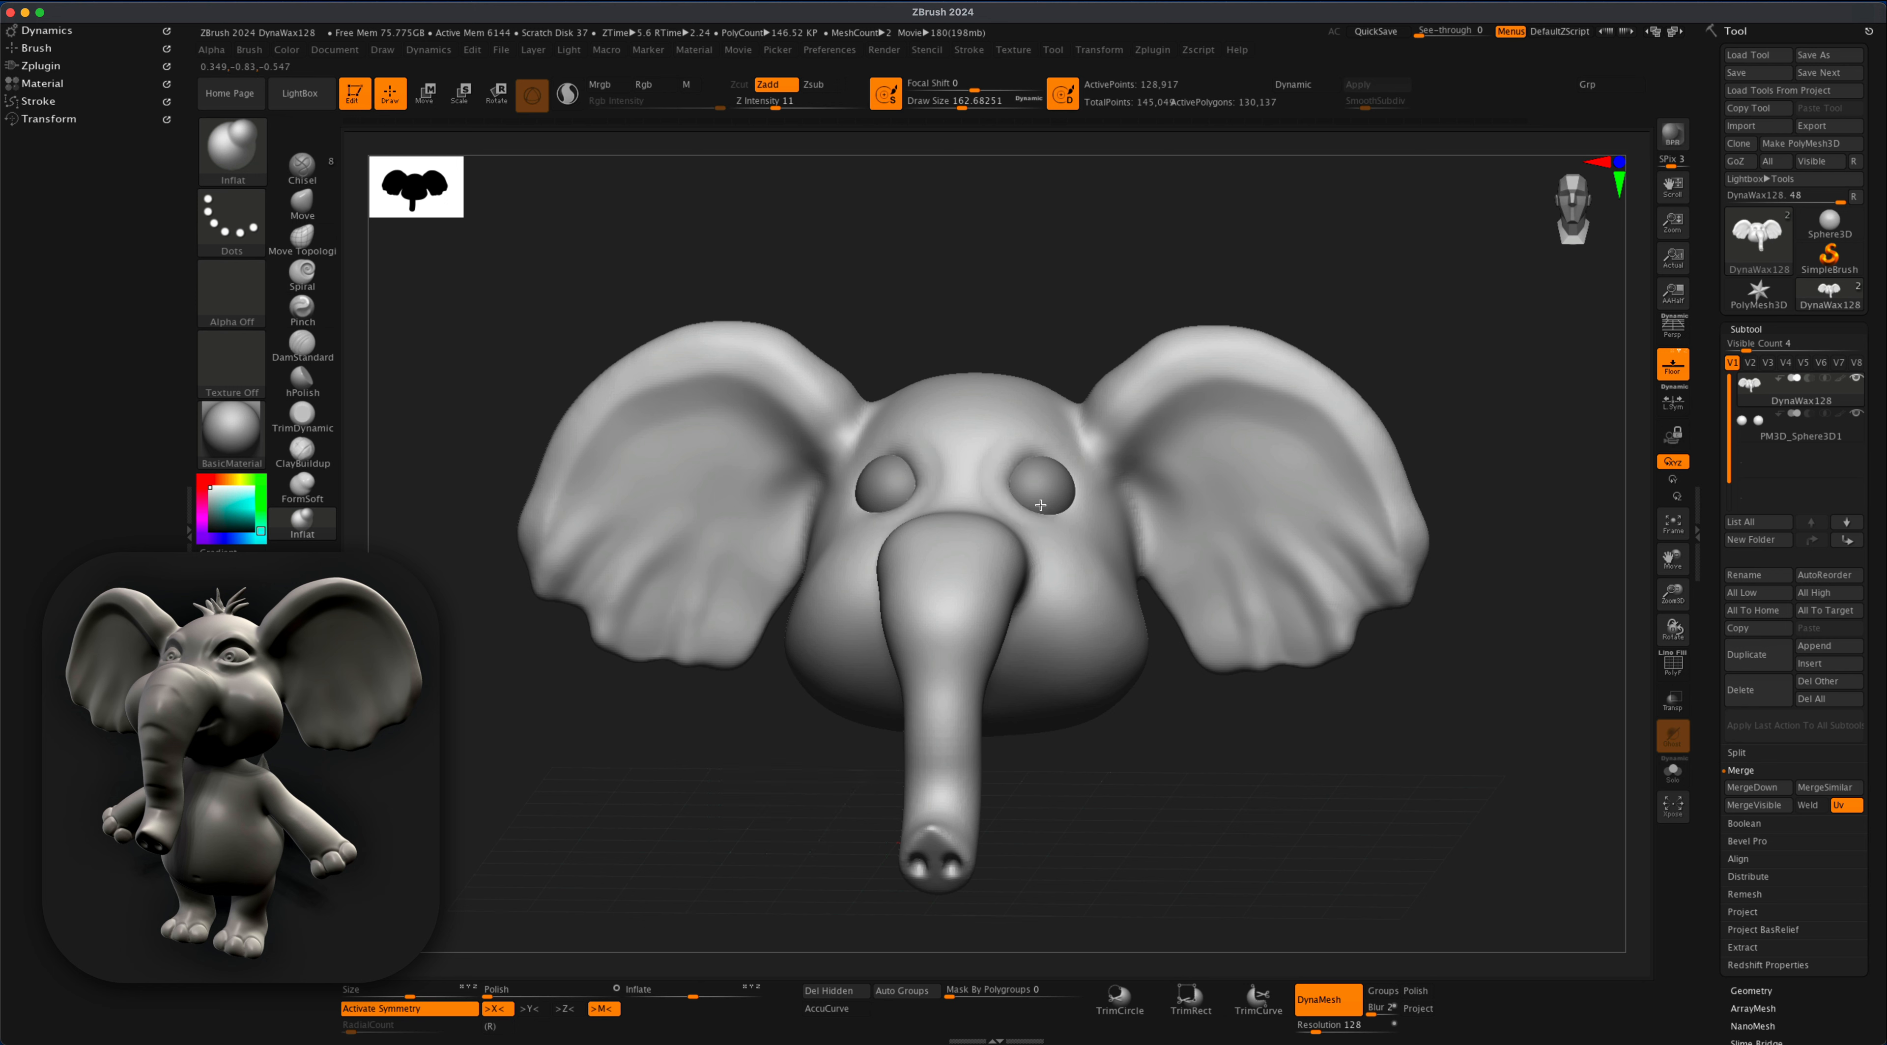
{"action": "key", "text": "super+z"}
{"action": "key", "text": "super+z"}
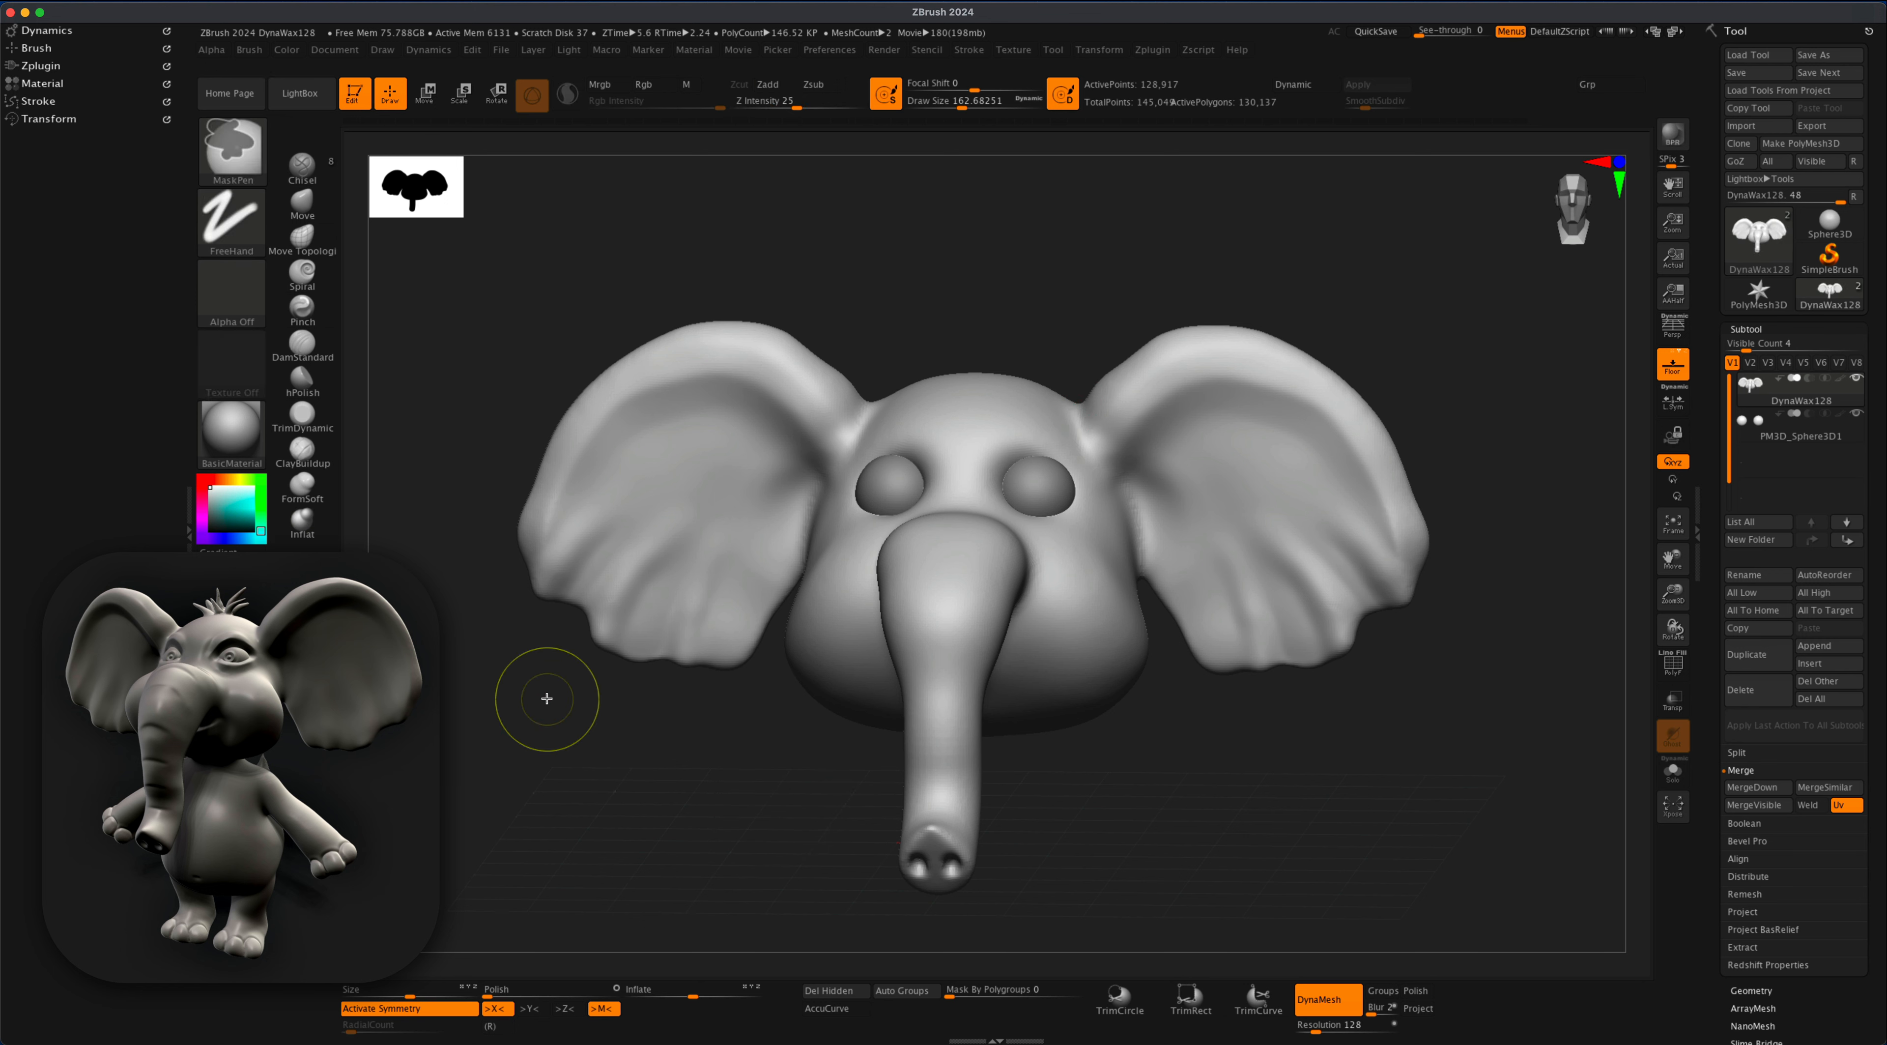
{"action": "left_click_drag", "start_coordinate": [548, 696], "coordinate": [586, 726], "text": "ctrl"}
{"action": "left_click_drag", "start_coordinate": [1004, 473], "coordinate": [1056, 493]}
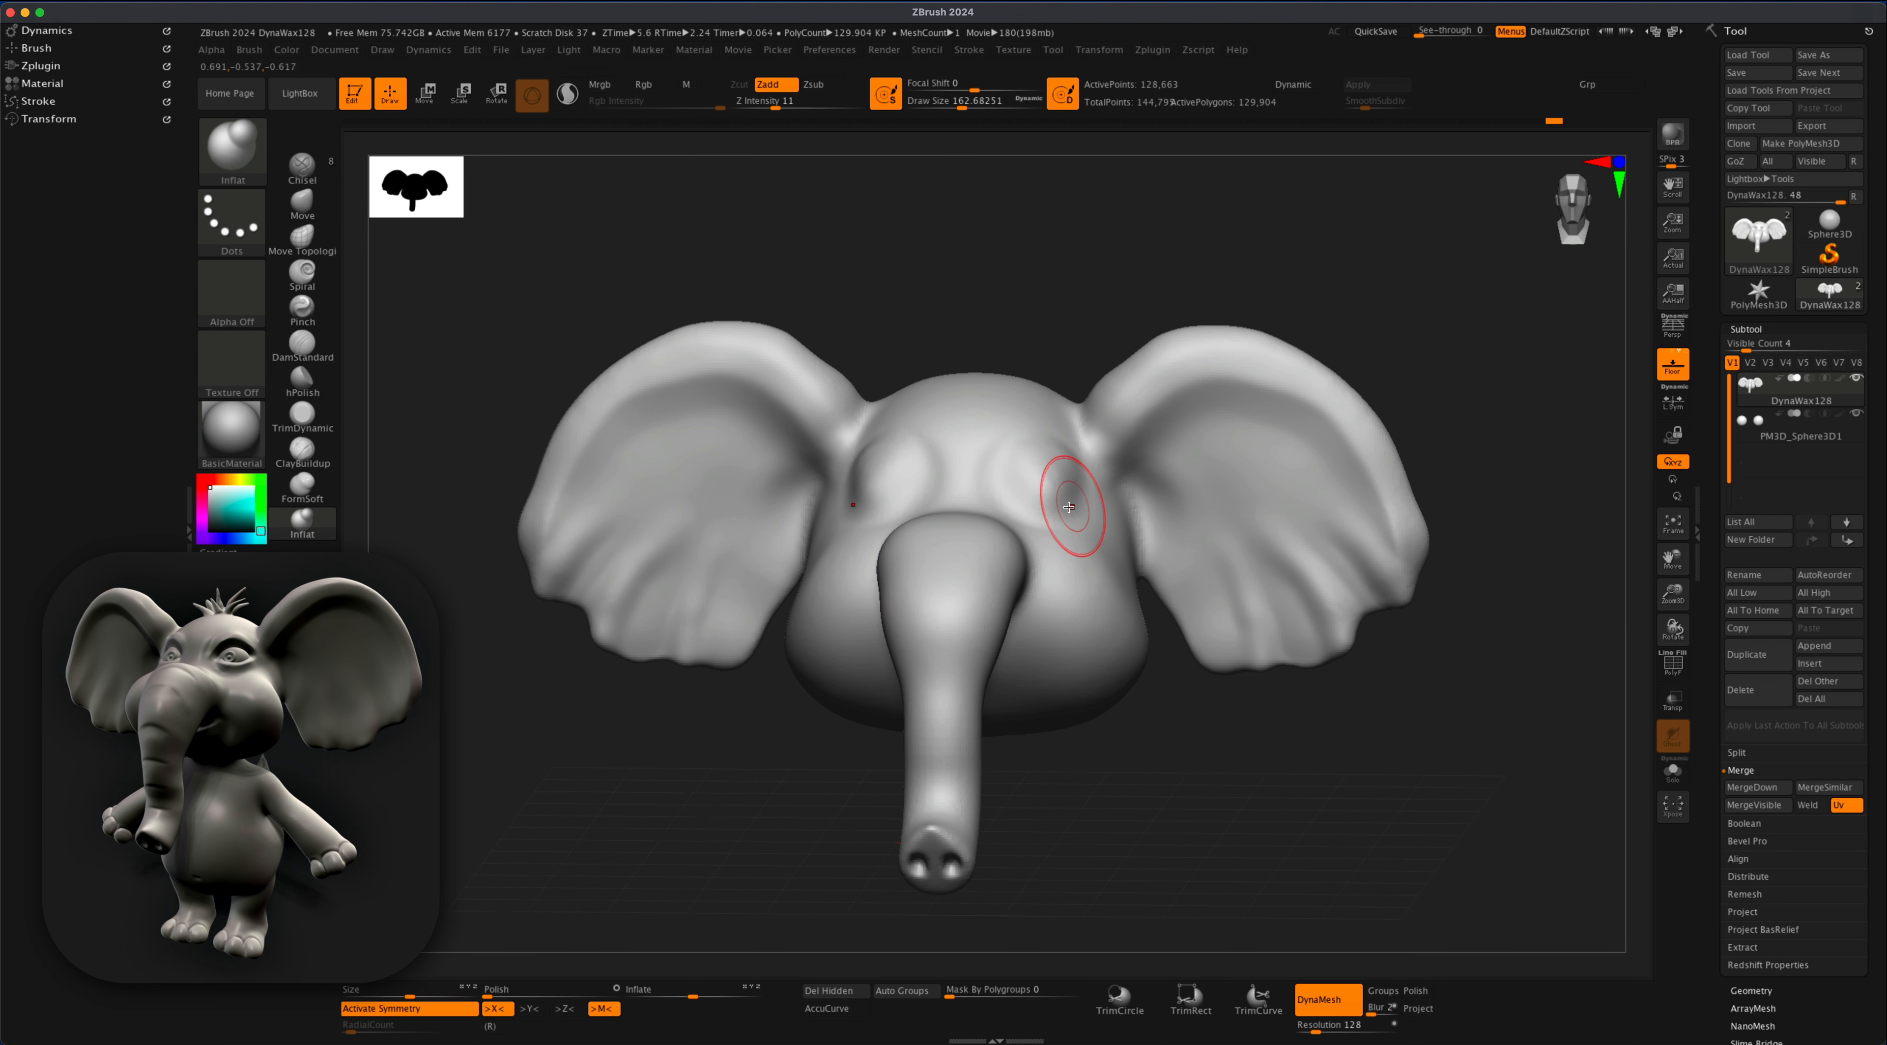
- Carve eyelid openings over both eyes with the DamStandard brush at Z intensity 76 and draw sizes of about 62 and 90
{"action": "mouse_move", "coordinate": [1040, 252]}
{"action": "left_mouse_down", "text": "alt"}
{"action": "mouse_move", "coordinate": [1011, 291]}
{"action": "mouse_move", "coordinate": [1063, 317]}
{"action": "left_mouse_up", "text": "alt"}
{"action": "left_click", "coordinate": [302, 347]}
{"action": "left_click_drag", "start_coordinate": [821, 108], "coordinate": [845, 108]}
{"action": "key", "text": "s"}
{"action": "left_click_drag", "start_coordinate": [859, 261], "coordinate": [864, 261]}
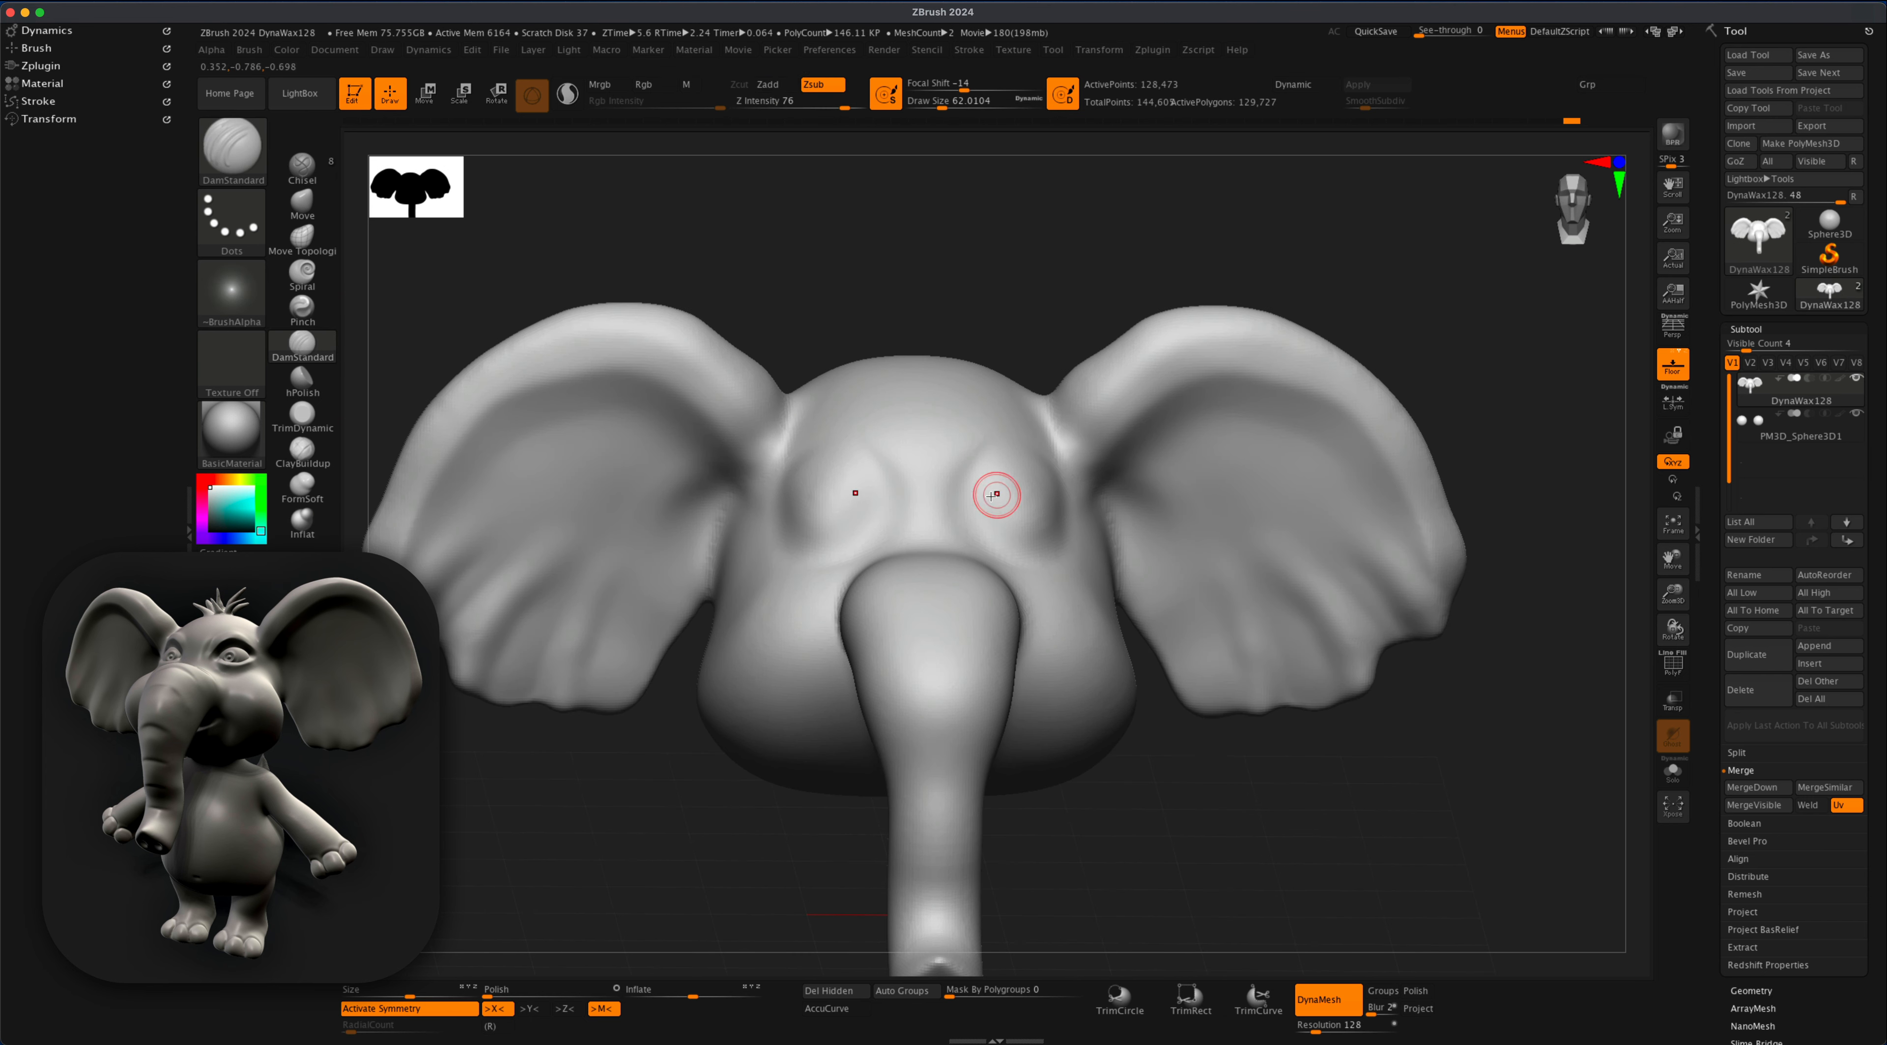
{"action": "left_click_drag", "start_coordinate": [1067, 313], "coordinate": [1035, 311]}
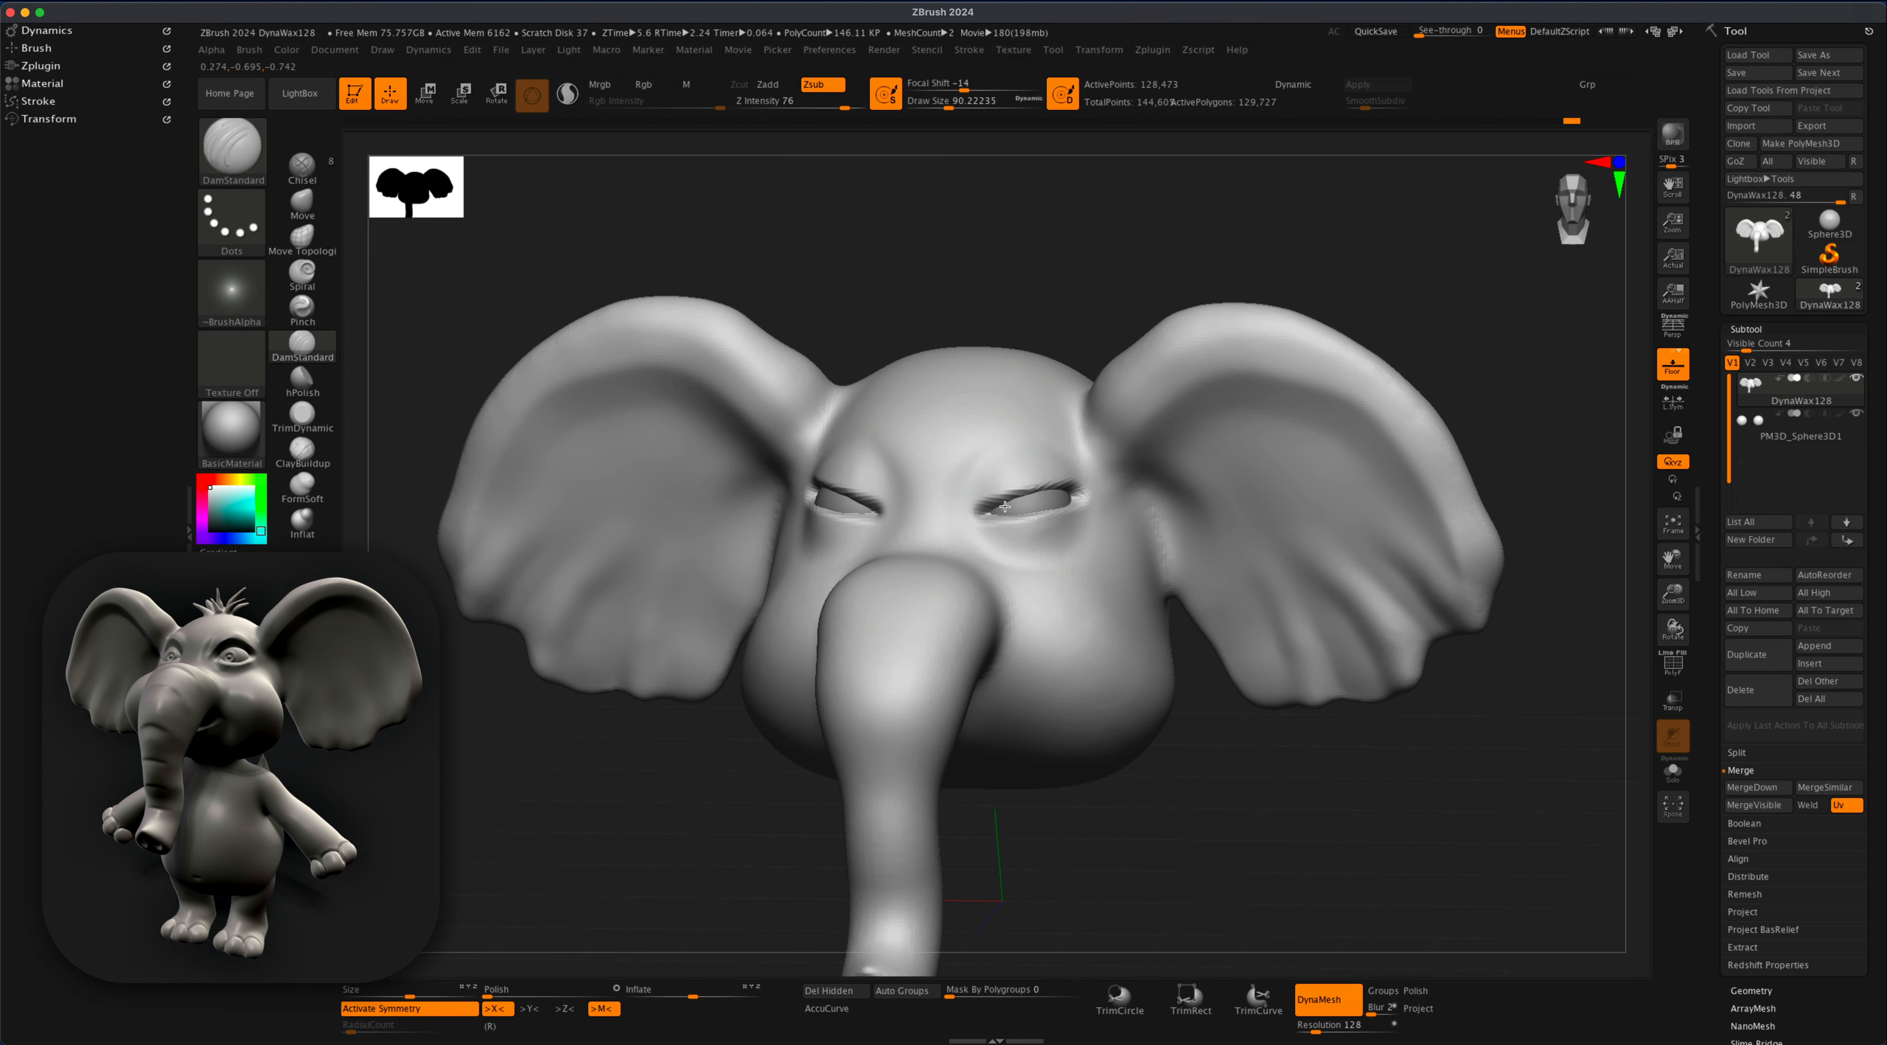
- Lift and arch the upper eyelids with the Move brush at a draw size of about 192, and remesh the head
{"action": "key", "text": "b"}
{"action": "key", "text": "m"}
{"action": "key", "text": "v"}
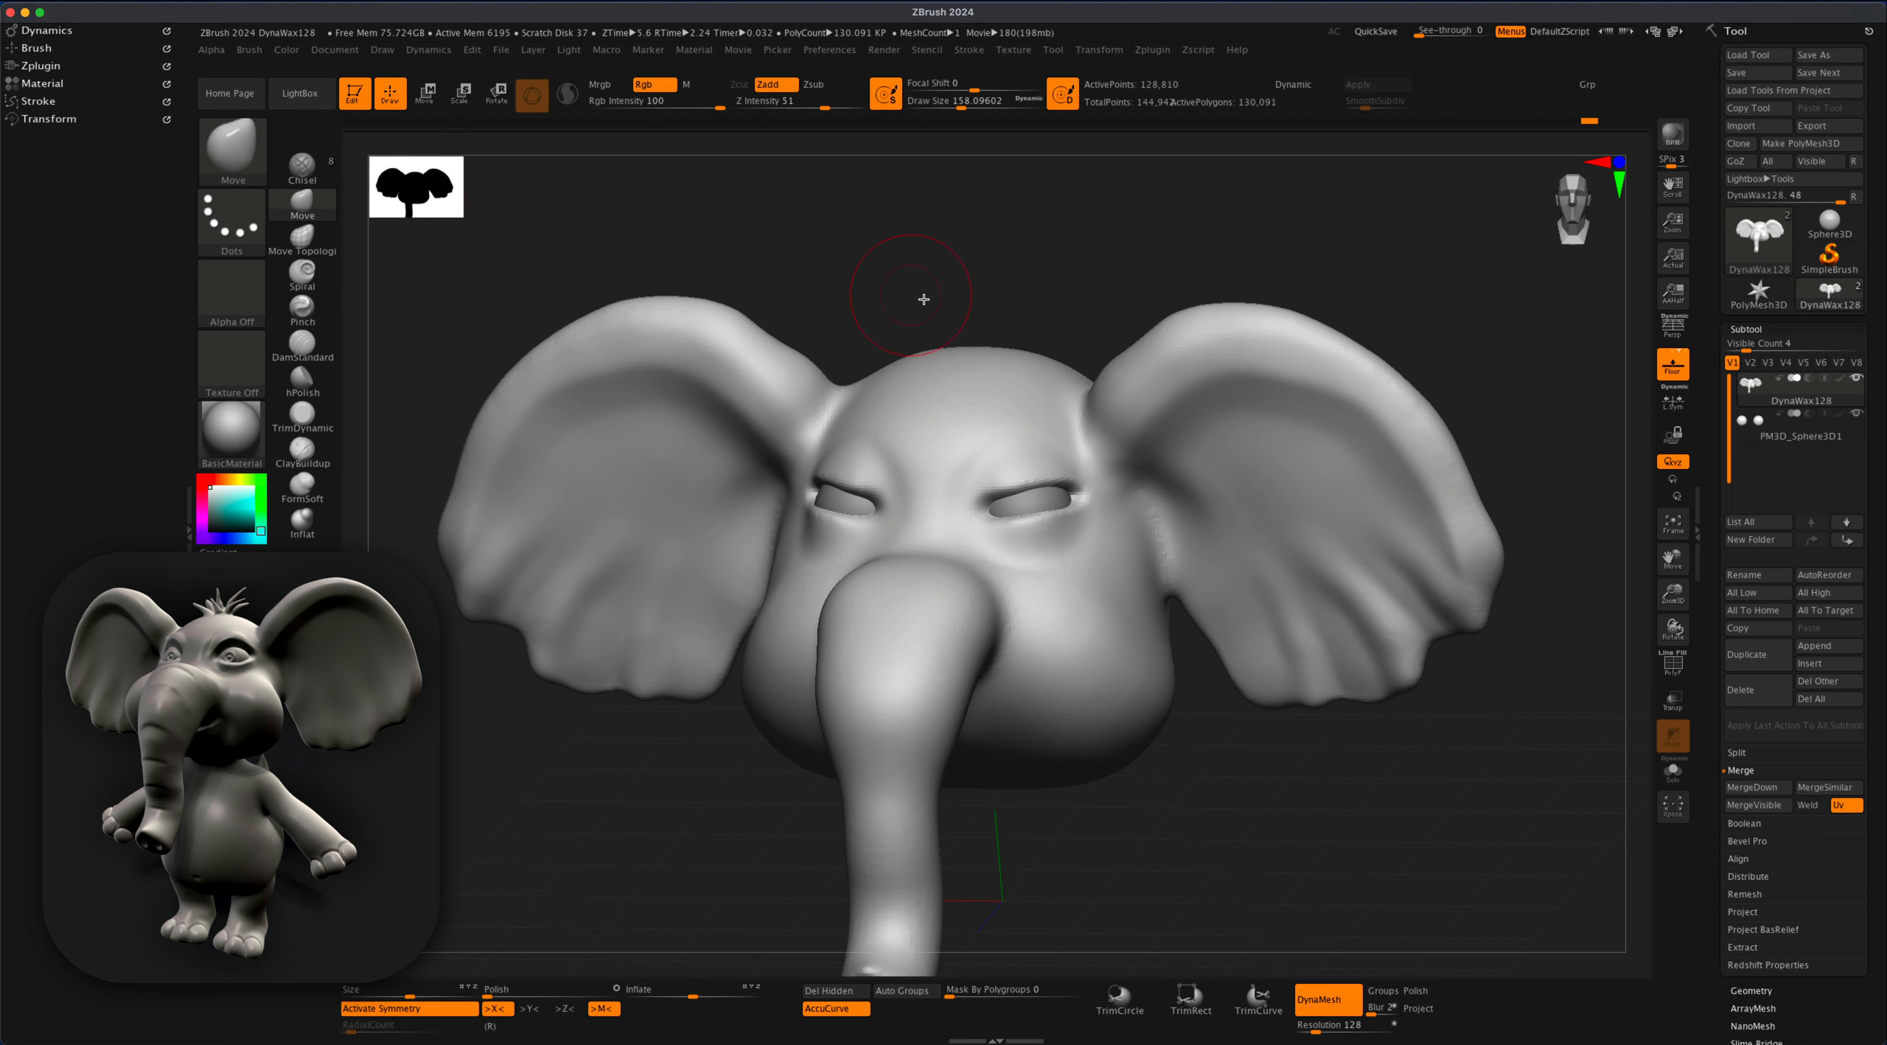
{"action": "left_click_drag", "start_coordinate": [1015, 481], "coordinate": [1016, 473]}
{"action": "left_click_drag", "start_coordinate": [1063, 294], "coordinate": [1072, 294]}
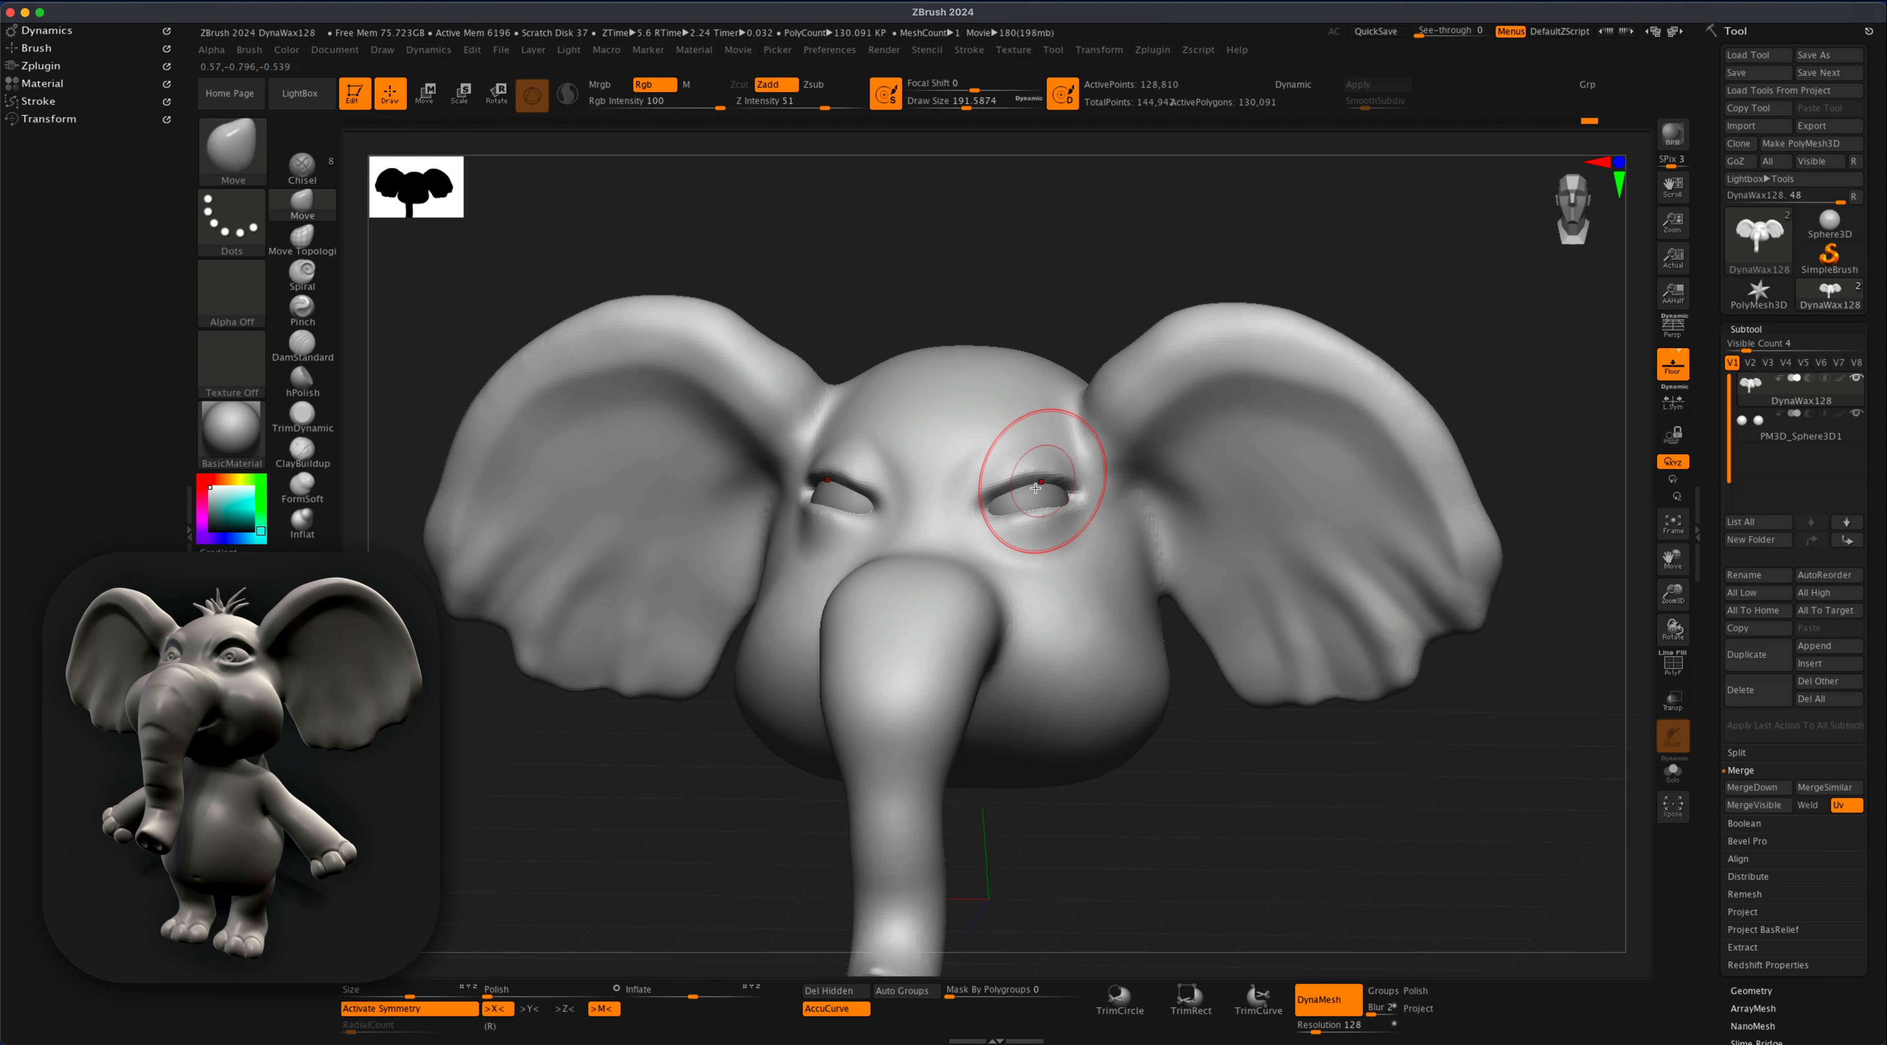
{"action": "left_click_drag", "start_coordinate": [1037, 235], "coordinate": [1057, 264], "text": "ctrl"}
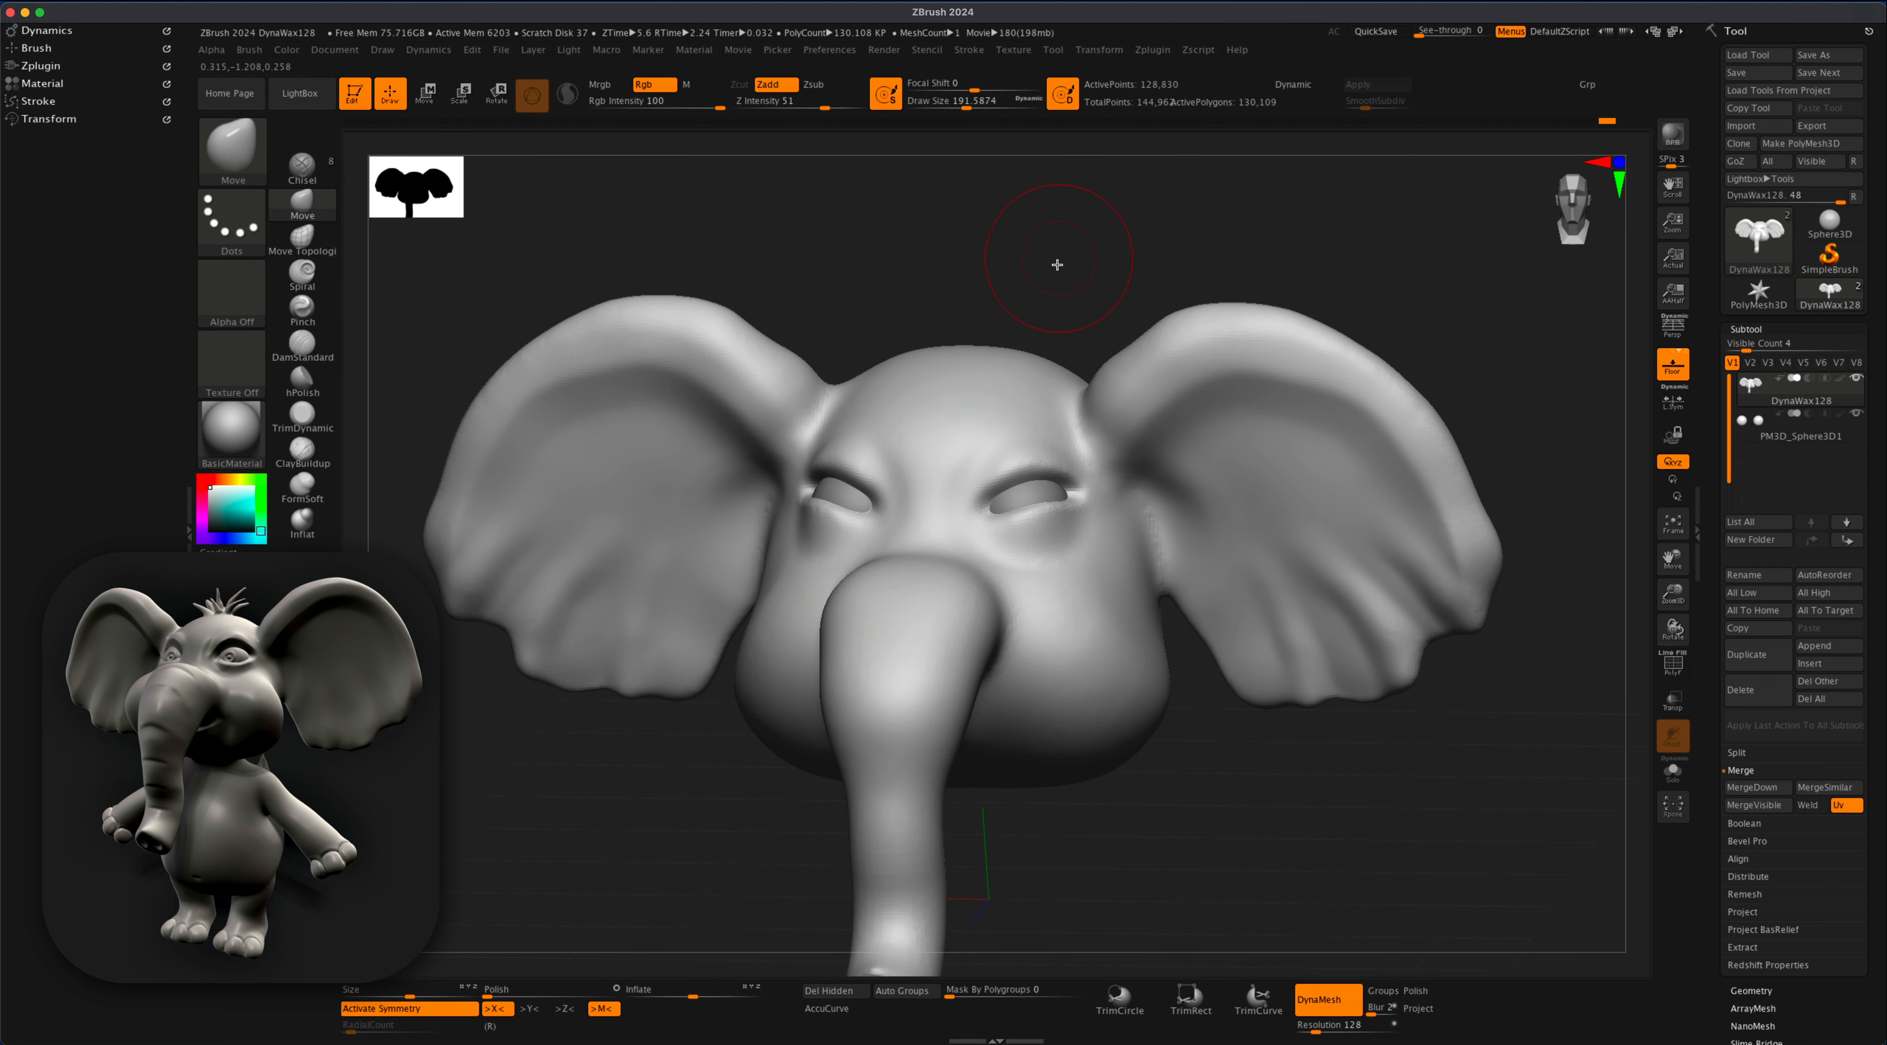
- Open the eyelids wider around both eyeballs with the Move Topological brush at a draw size of about 120, and remesh the head
{"action": "left_click", "coordinate": [302, 238]}
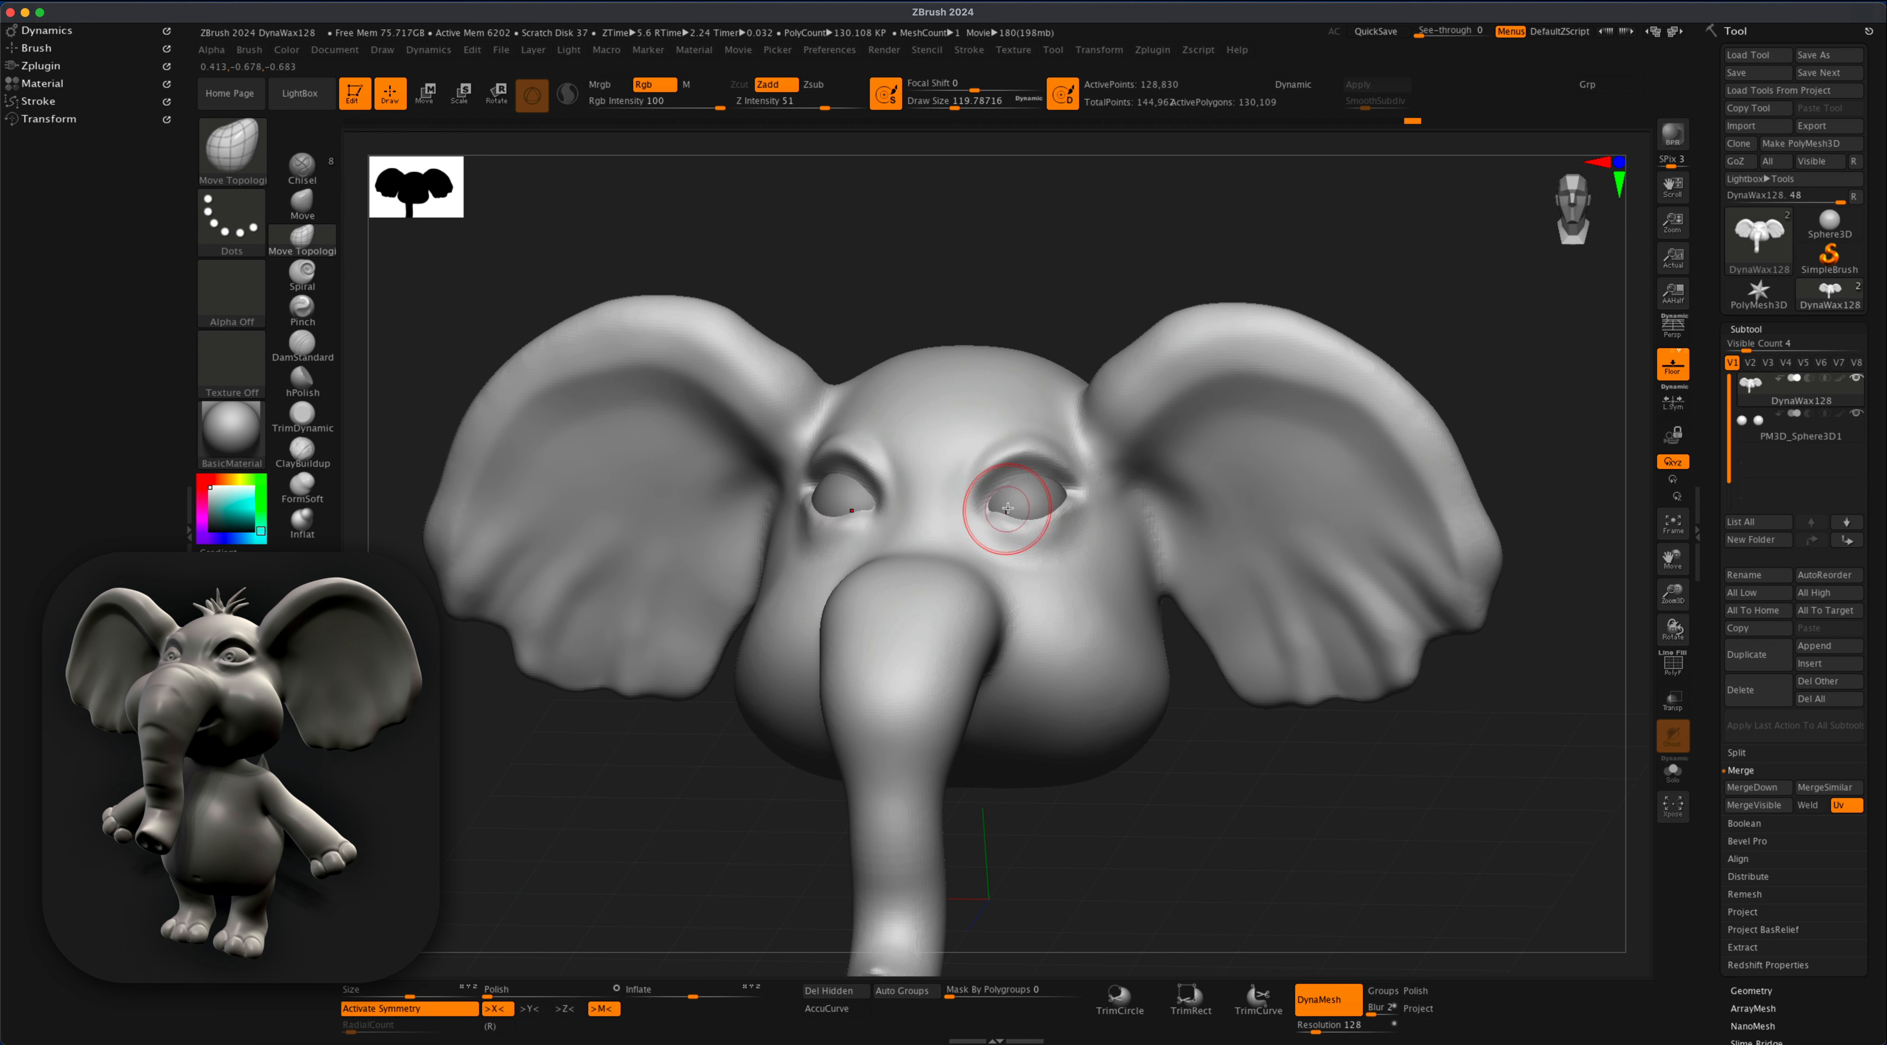
{"action": "mouse_move", "coordinate": [1026, 244]}
{"action": "left_mouse_down", "text": "ctrl"}
{"action": "mouse_move", "coordinate": [1051, 270]}
{"action": "mouse_move", "coordinate": [1108, 274]}
{"action": "mouse_move", "coordinate": [1044, 274]}
{"action": "mouse_move", "coordinate": [1112, 248]}
{"action": "mouse_move", "coordinate": [1121, 220]}
{"action": "left_mouse_up", "text": "ctrl"}
{"action": "left_click_drag", "start_coordinate": [644, 737], "coordinate": [661, 753]}
- Carve horizontal wrinkles down the length of the trunk with the DamStandard brush at Z intensity 34 and a draw size of about 68
{"action": "left_click", "coordinate": [302, 345]}
{"action": "mouse_move", "coordinate": [1238, 689]}
{"action": "left_mouse_down"}
{"action": "mouse_move", "coordinate": [1208, 694]}
{"action": "mouse_move", "coordinate": [1165, 661]}
{"action": "left_mouse_up"}
{"action": "left_click_drag", "start_coordinate": [932, 544], "coordinate": [960, 528]}
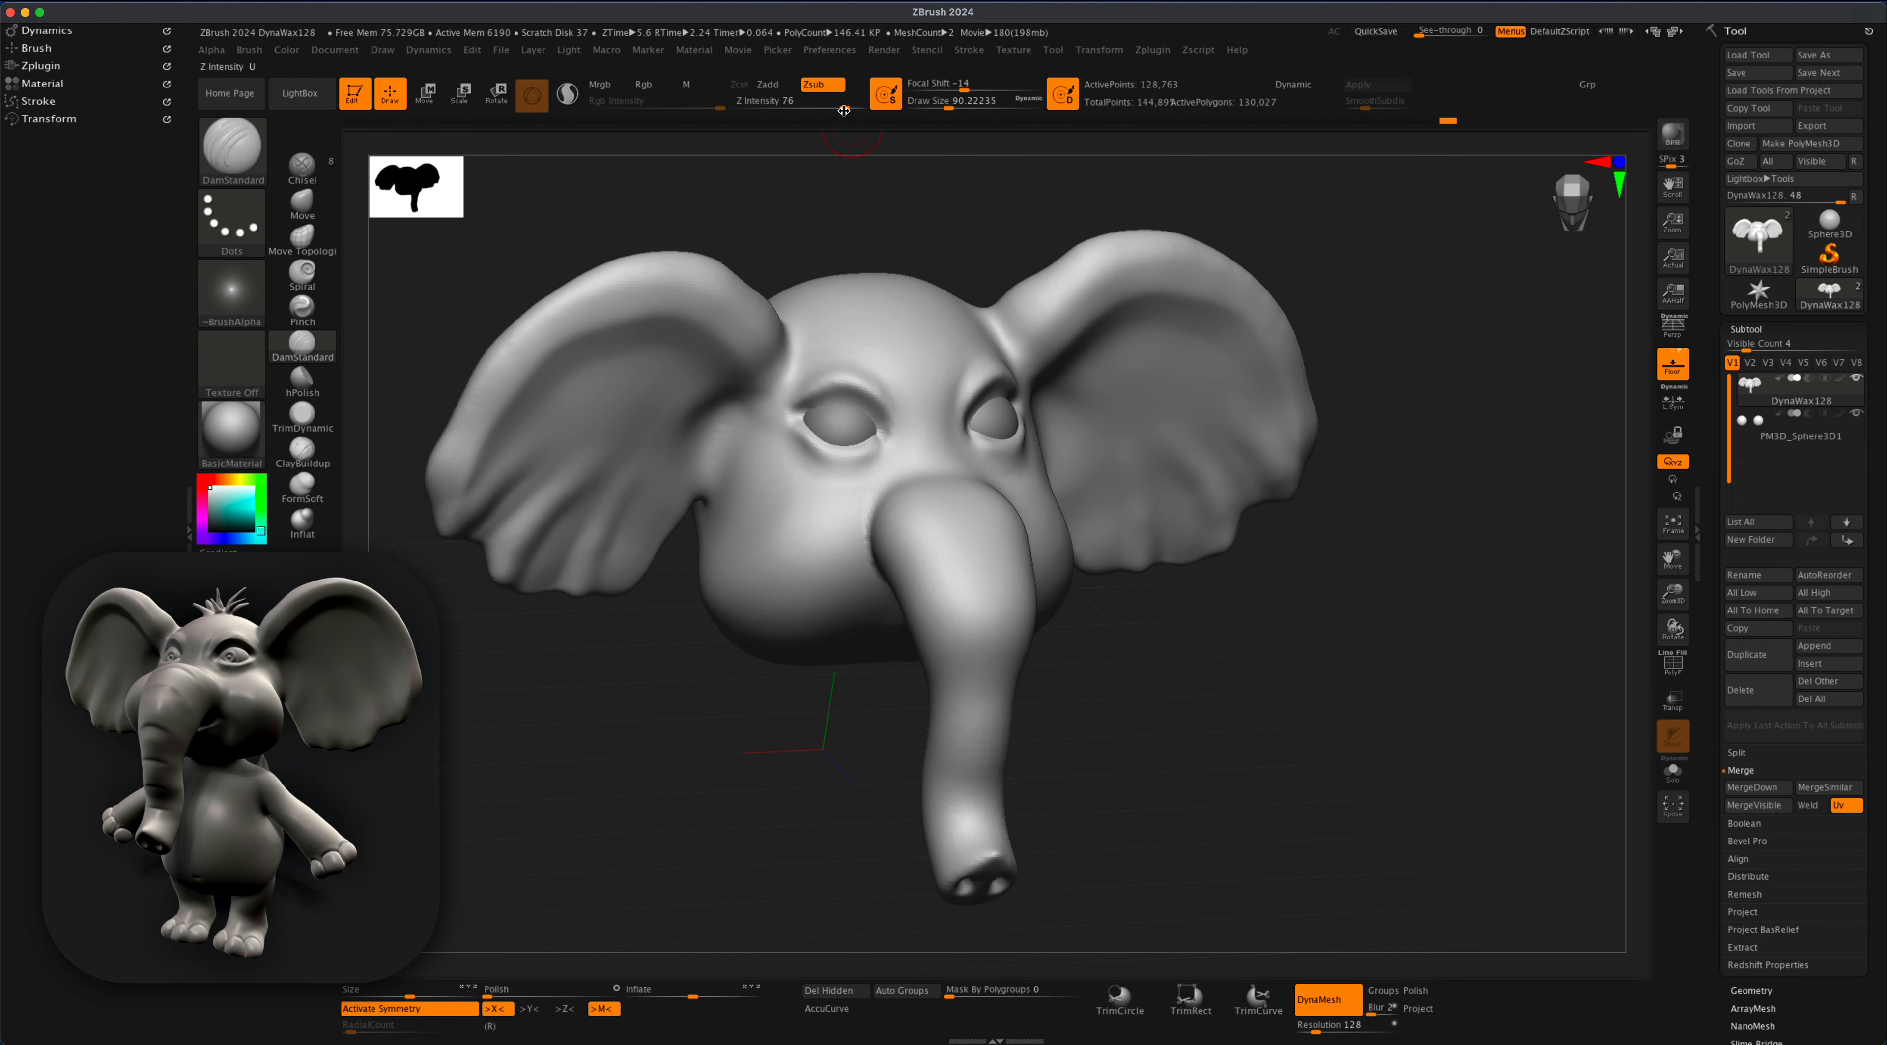
{"action": "key", "text": "s"}
{"action": "left_click_drag", "start_coordinate": [842, 204], "coordinate": [846, 204]}
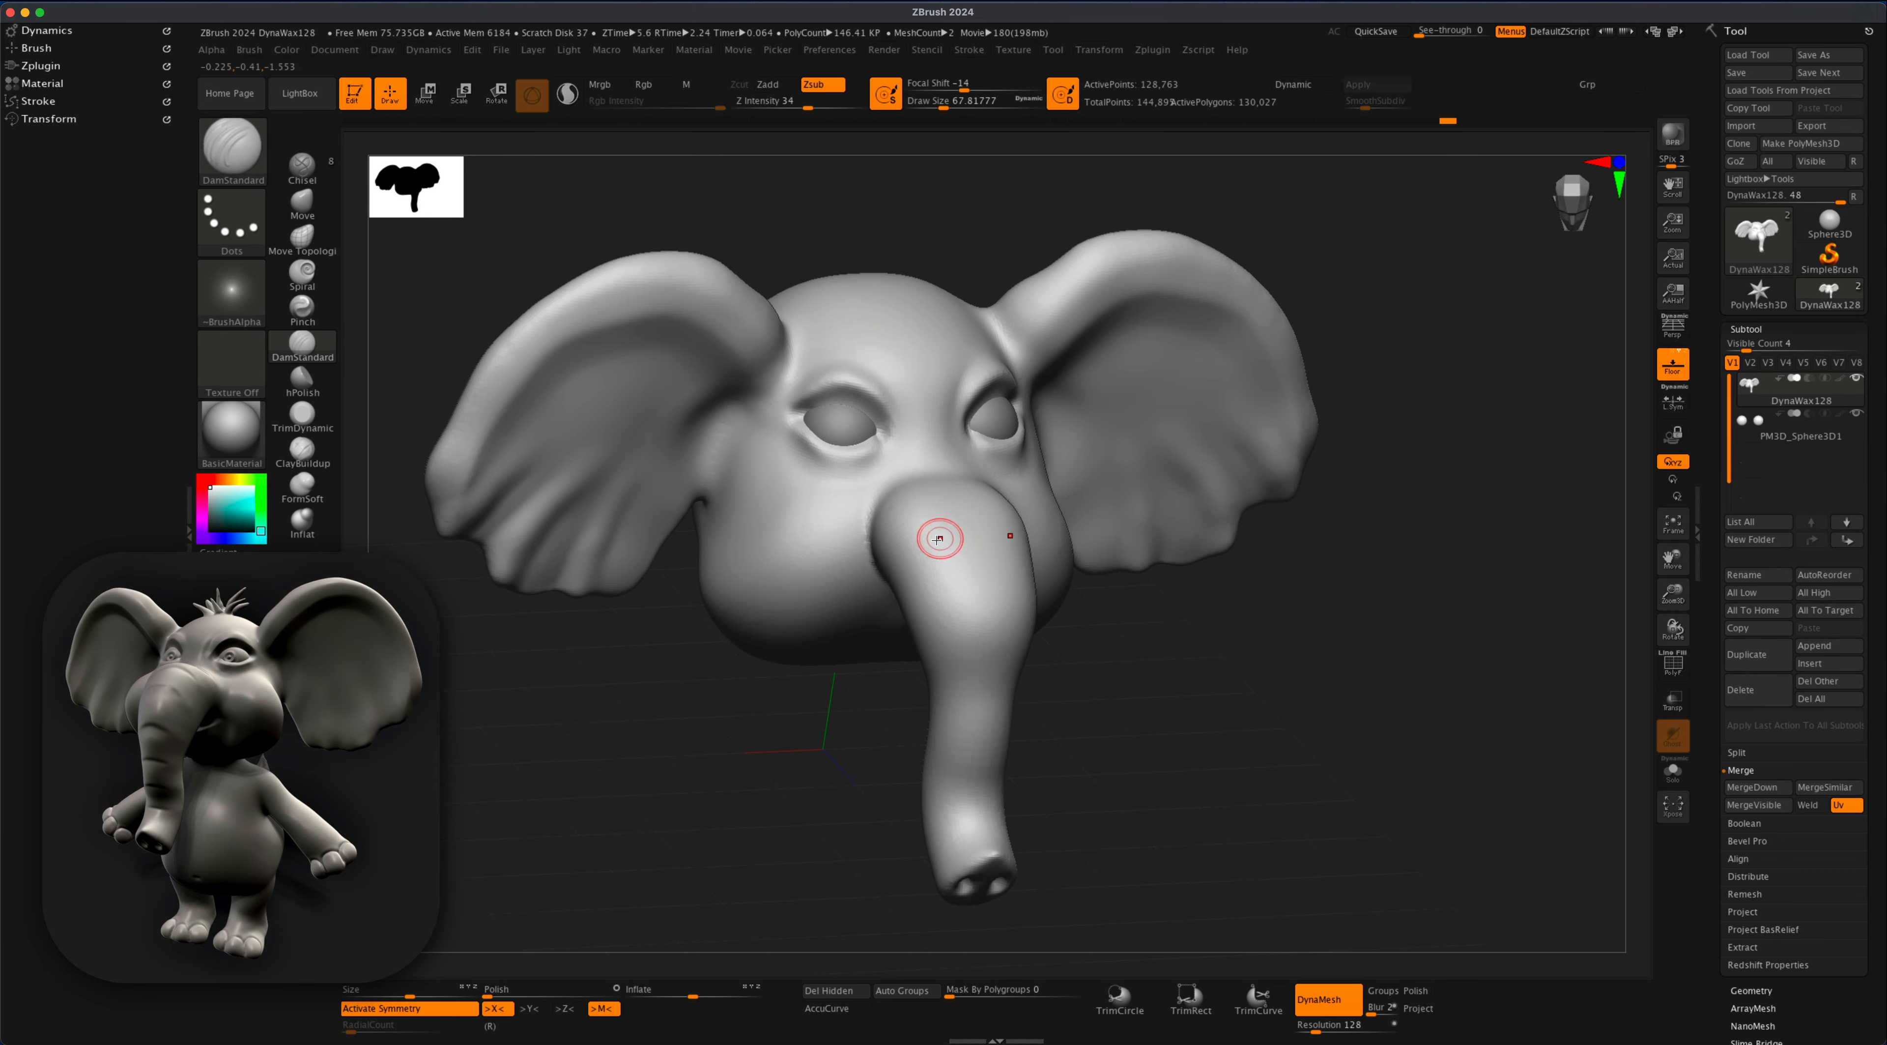
{"action": "left_click_drag", "start_coordinate": [1095, 660], "coordinate": [1154, 639]}
{"action": "left_click_drag", "start_coordinate": [1154, 639], "coordinate": [1133, 583], "text": "alt"}
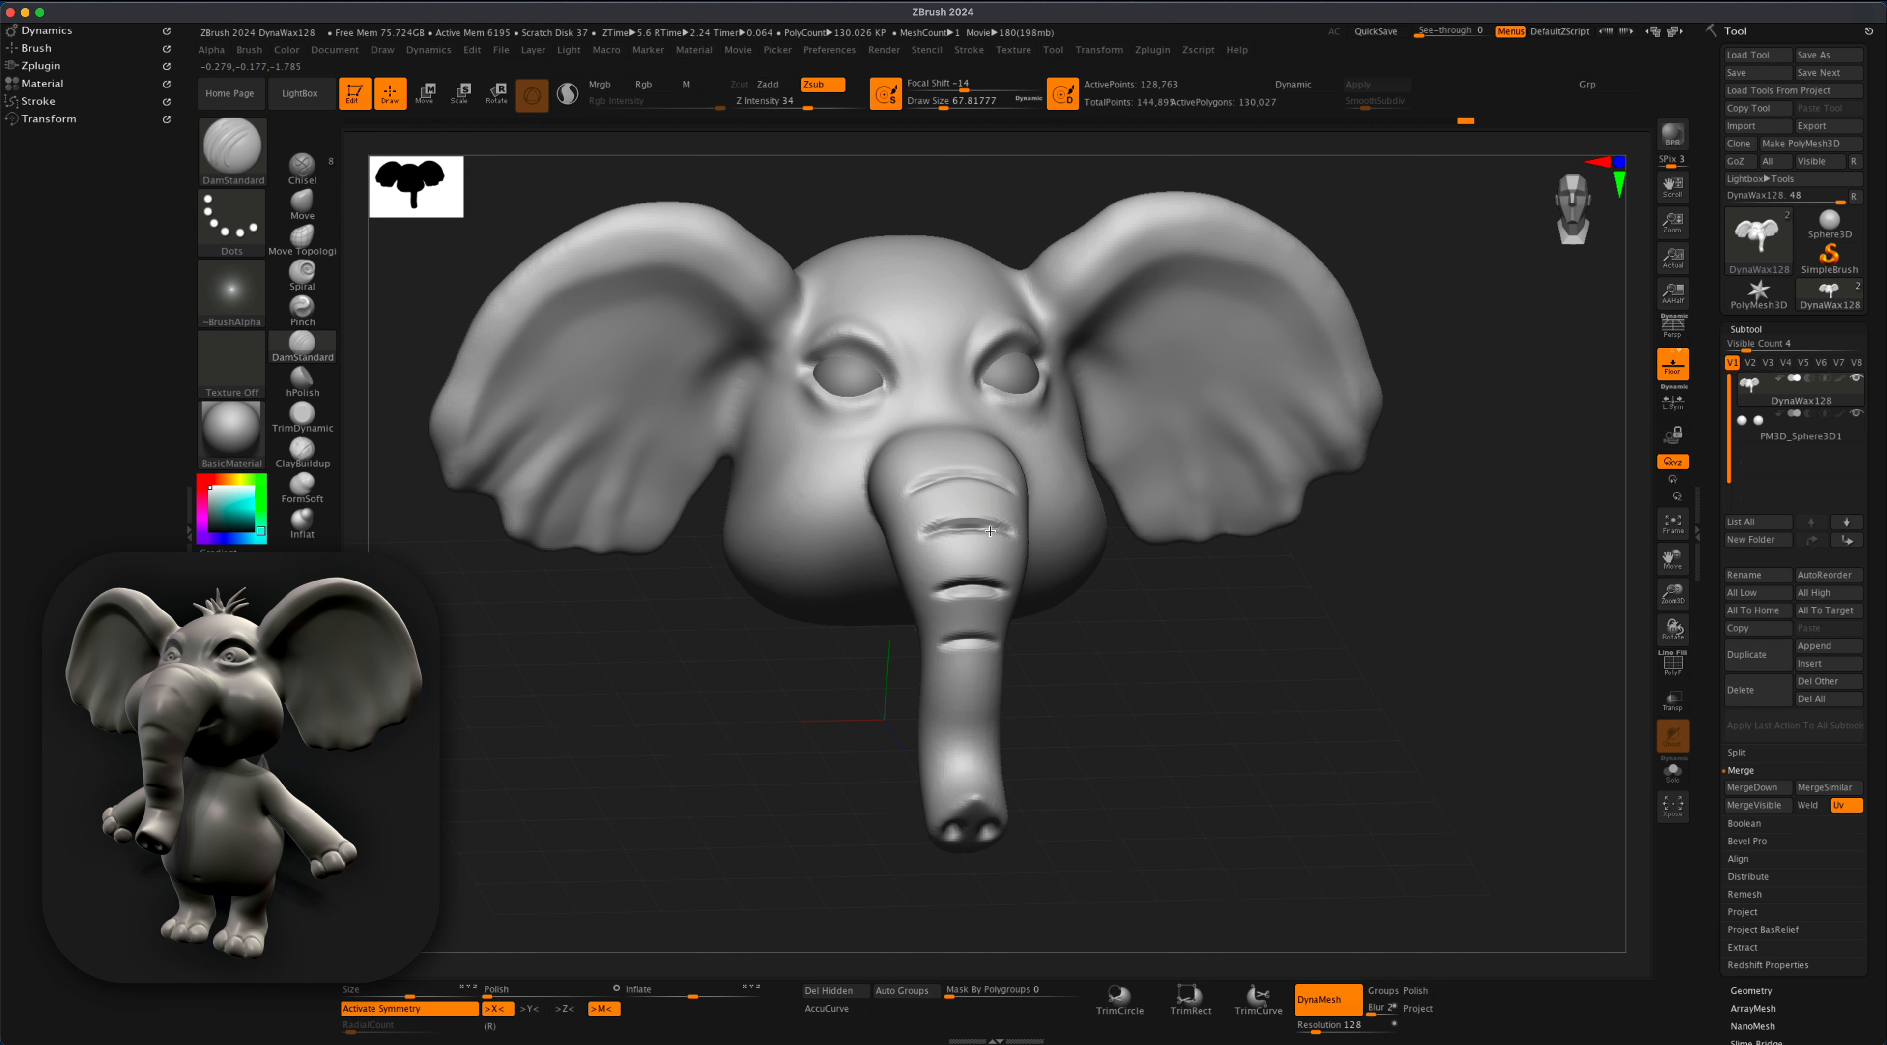
{"action": "left_click_drag", "start_coordinate": [990, 531], "coordinate": [1015, 533]}
{"action": "left_click_drag", "start_coordinate": [1121, 630], "coordinate": [1116, 675]}
{"action": "left_click_drag", "start_coordinate": [1008, 480], "coordinate": [1012, 482]}
{"action": "mouse_move", "coordinate": [1121, 637]}
{"action": "left_mouse_down"}
{"action": "mouse_move", "coordinate": [1091, 586]}
{"action": "mouse_move", "coordinate": [1146, 704]}
{"action": "left_mouse_up"}
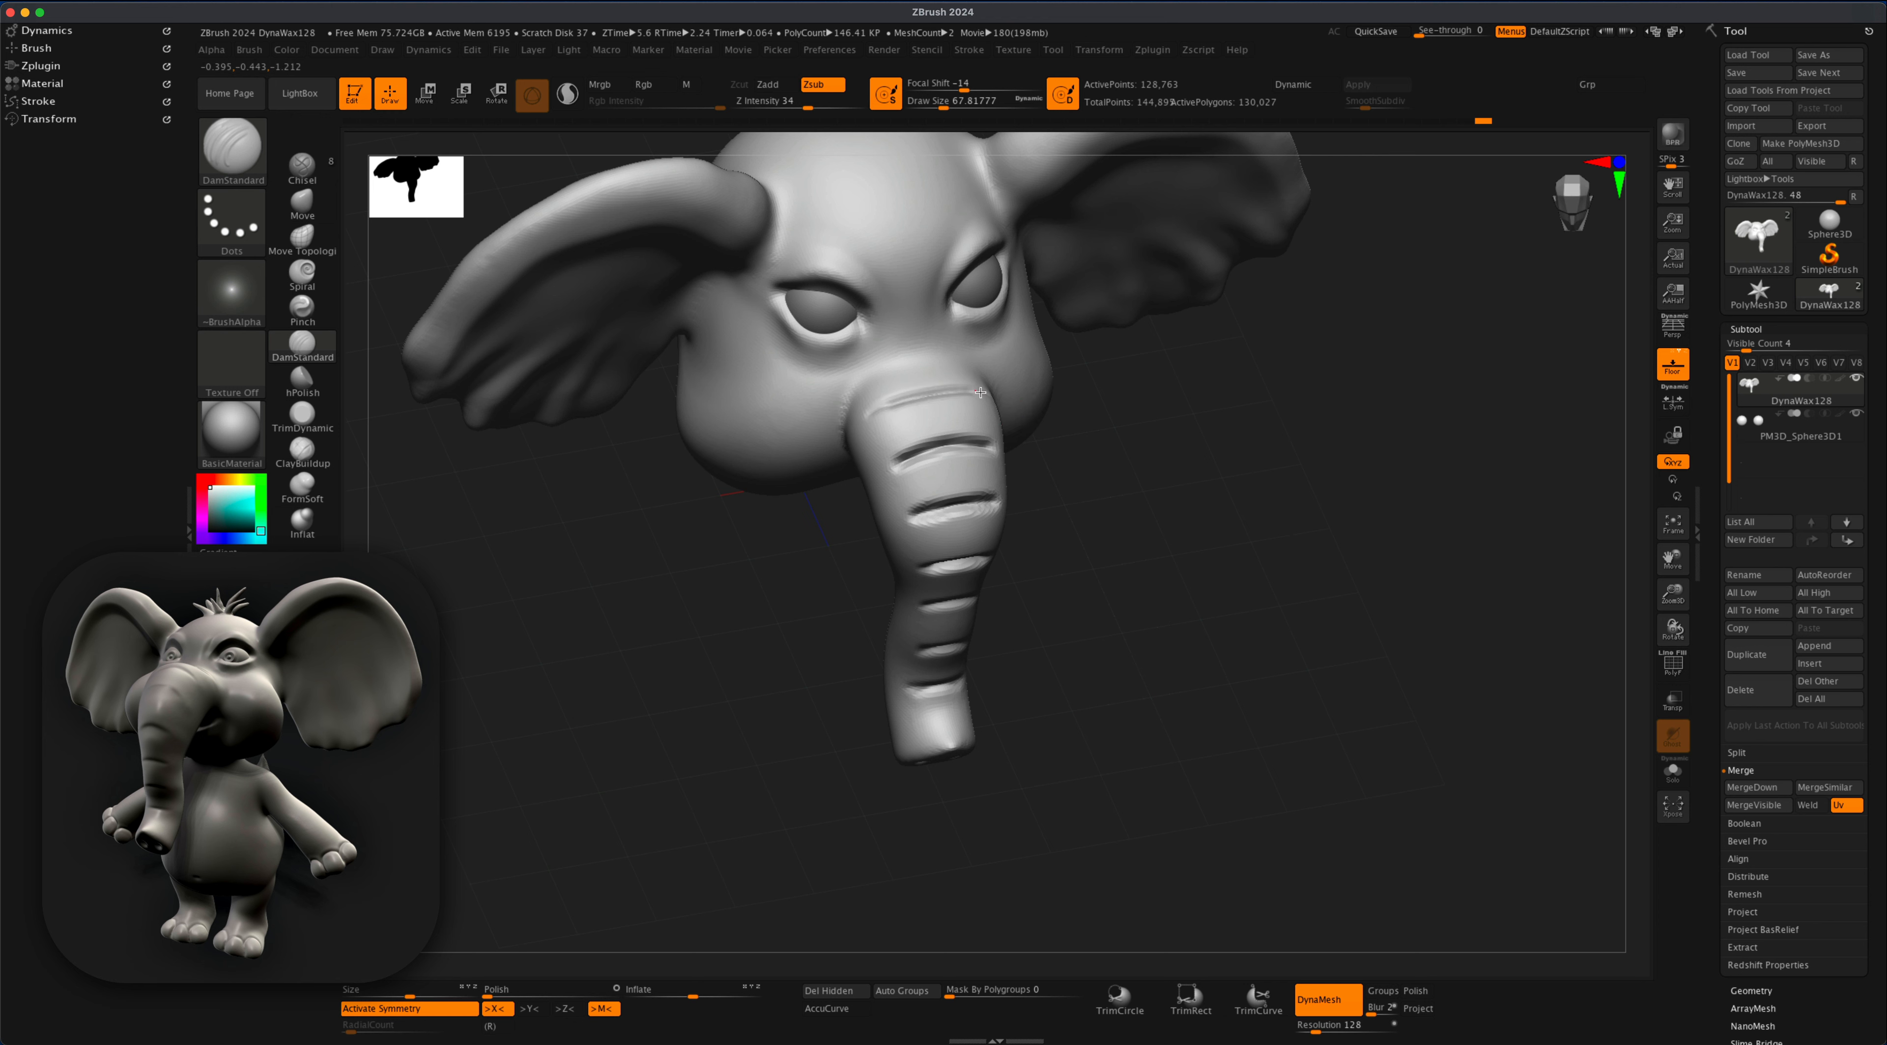
- Smooth the ends and edges of the carved trunk wrinkles
{"action": "mouse_move", "coordinate": [982, 421]}
{"action": "left_mouse_down", "text": "shift"}
{"action": "mouse_move", "coordinate": [934, 454]}
{"action": "mouse_move", "coordinate": [942, 506]}
{"action": "left_mouse_up", "text": "shift"}
{"action": "left_click_drag", "start_coordinate": [1118, 622], "coordinate": [1055, 572]}
{"action": "left_click_drag", "start_coordinate": [989, 499], "coordinate": [953, 505], "text": "shift"}
{"action": "left_click_drag", "start_coordinate": [1163, 645], "coordinate": [1209, 579], "text": "alt"}
{"action": "mouse_move", "coordinate": [1246, 587]}
{"action": "left_mouse_down"}
{"action": "mouse_move", "coordinate": [1180, 583]}
{"action": "mouse_move", "coordinate": [1176, 630]}
{"action": "left_mouse_up"}
- Sharpen the trunk creases with the Pinch brush at Z intensity 20 and a draw size of about 80
{"action": "left_click", "coordinate": [302, 310]}
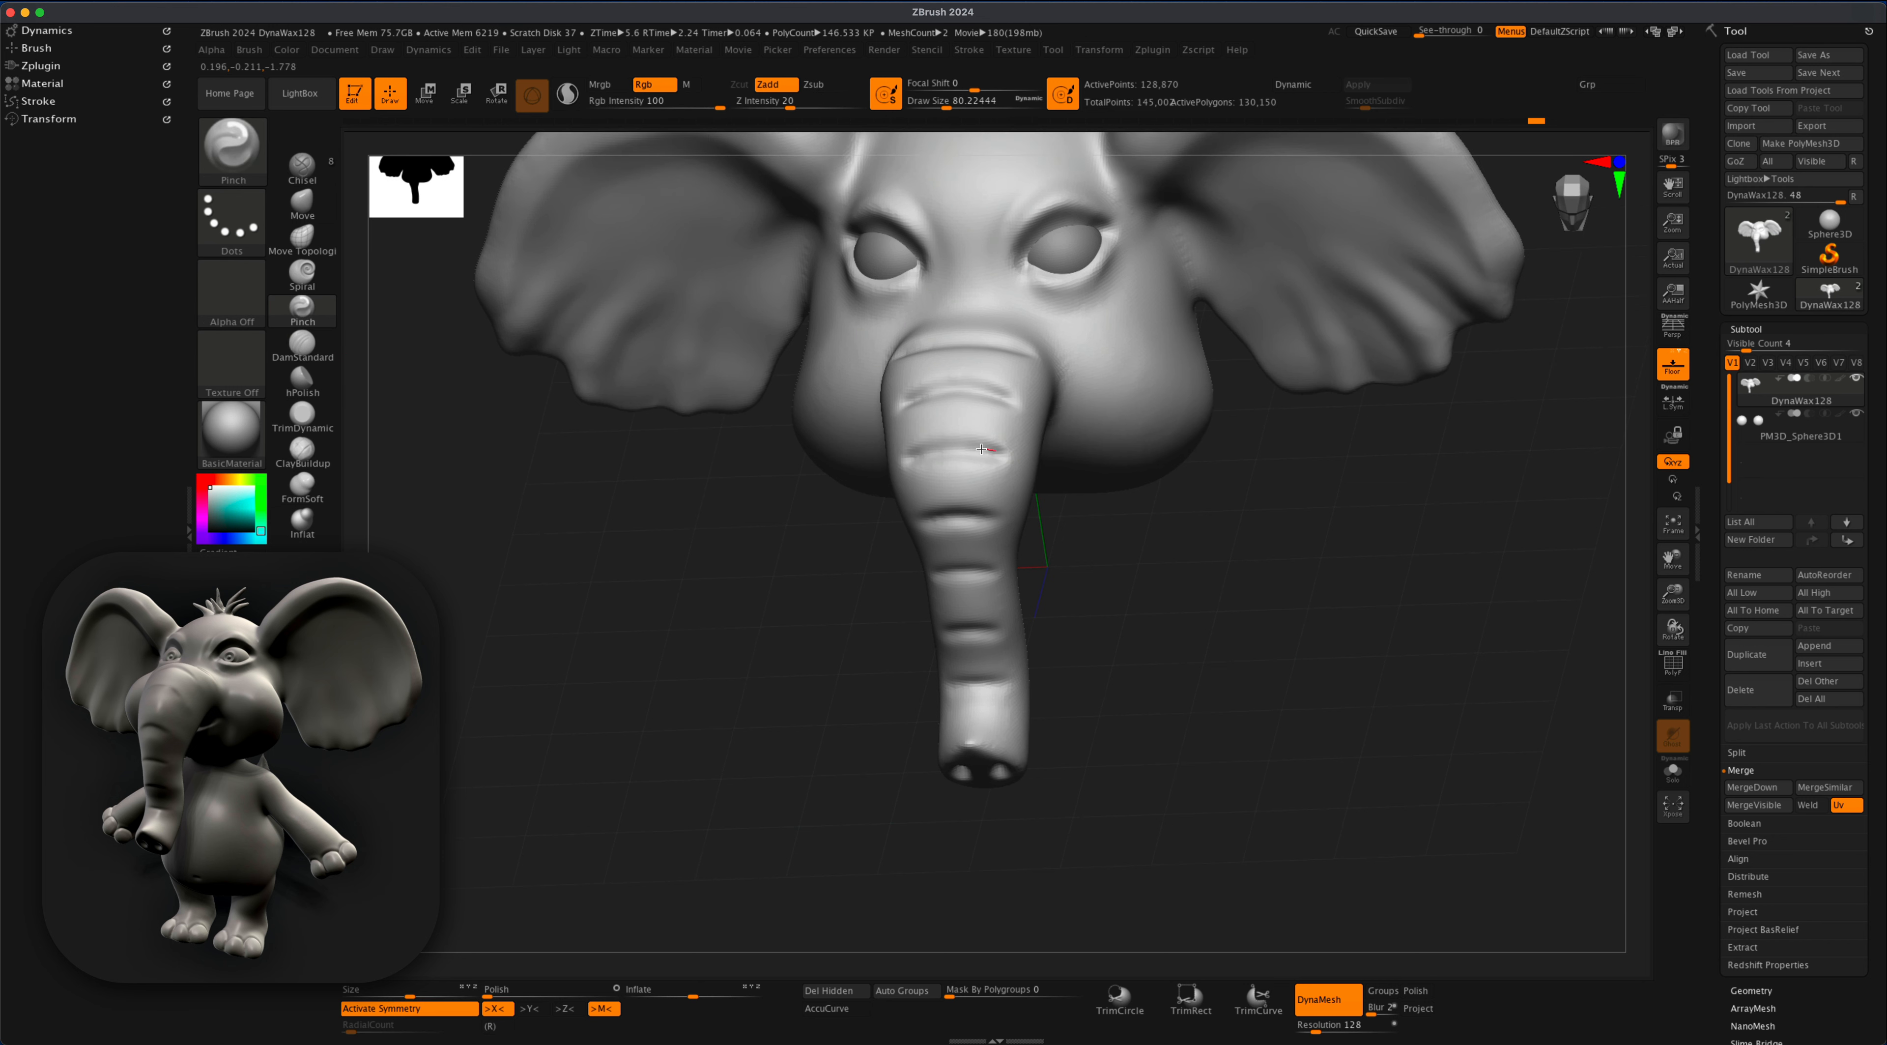
{"action": "mouse_move", "coordinate": [1136, 546]}
{"action": "left_mouse_down"}
{"action": "mouse_move", "coordinate": [1110, 575]}
{"action": "mouse_move", "coordinate": [1099, 542]}
{"action": "left_mouse_up"}
{"action": "left_click_drag", "start_coordinate": [952, 522], "coordinate": [1002, 522]}
{"action": "left_click_drag", "start_coordinate": [1114, 623], "coordinate": [1091, 586]}
{"action": "left_click_drag", "start_coordinate": [962, 588], "coordinate": [1004, 581]}
{"action": "mouse_move", "coordinate": [1092, 659]}
{"action": "left_mouse_down"}
{"action": "mouse_move", "coordinate": [1067, 642]}
{"action": "mouse_move", "coordinate": [1026, 677]}
{"action": "left_mouse_up"}
{"action": "left_click_drag", "start_coordinate": [1023, 703], "coordinate": [1015, 687]}
{"action": "mouse_move", "coordinate": [1231, 599]}
{"action": "left_mouse_down"}
{"action": "mouse_move", "coordinate": [1247, 675]}
{"action": "mouse_move", "coordinate": [1216, 601]}
{"action": "left_mouse_up"}
- Build up the mouth beside the trunk with the Inflat brush at Z intensity 11 and a draw size of about 138, remesh, and smooth it
{"action": "left_click", "coordinate": [301, 522]}
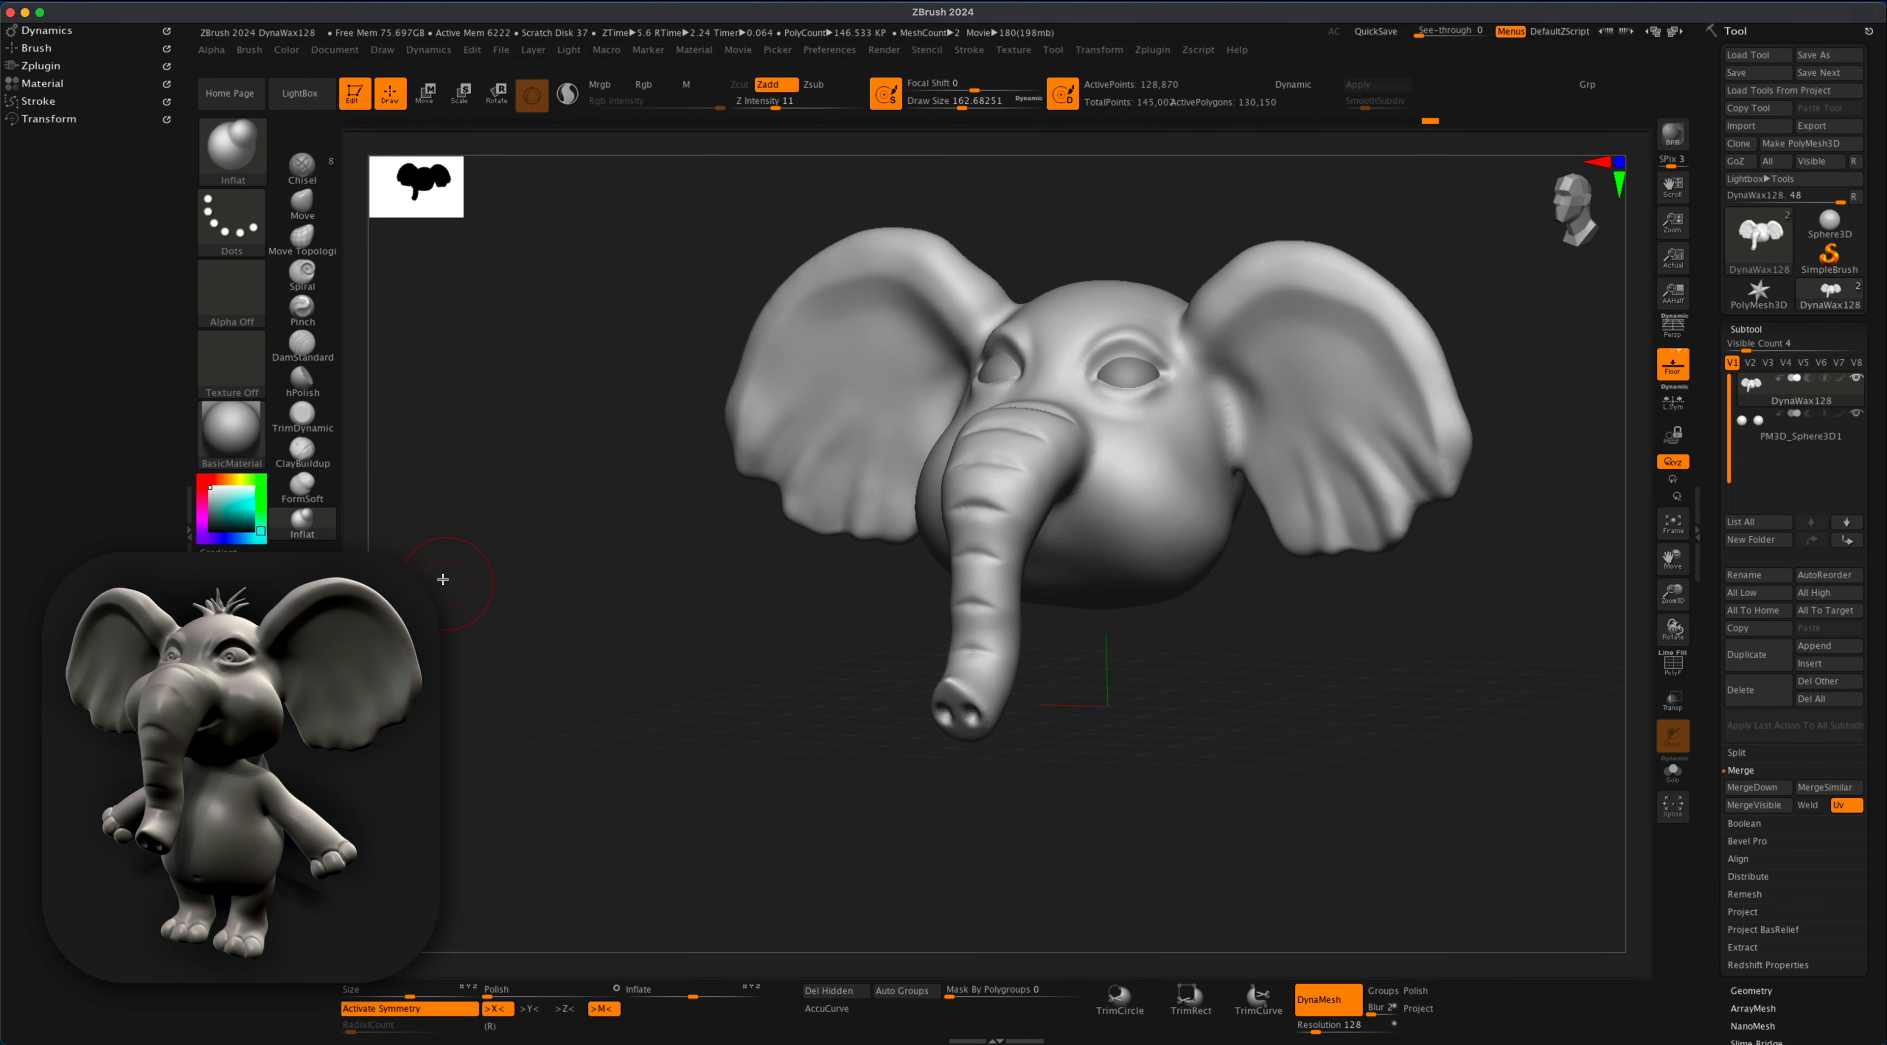
{"action": "mouse_move", "coordinate": [696, 587]}
{"action": "left_mouse_down"}
{"action": "mouse_move", "coordinate": [1165, 660]}
{"action": "mouse_move", "coordinate": [1121, 580]}
{"action": "mouse_move", "coordinate": [1102, 593]}
{"action": "left_mouse_up"}
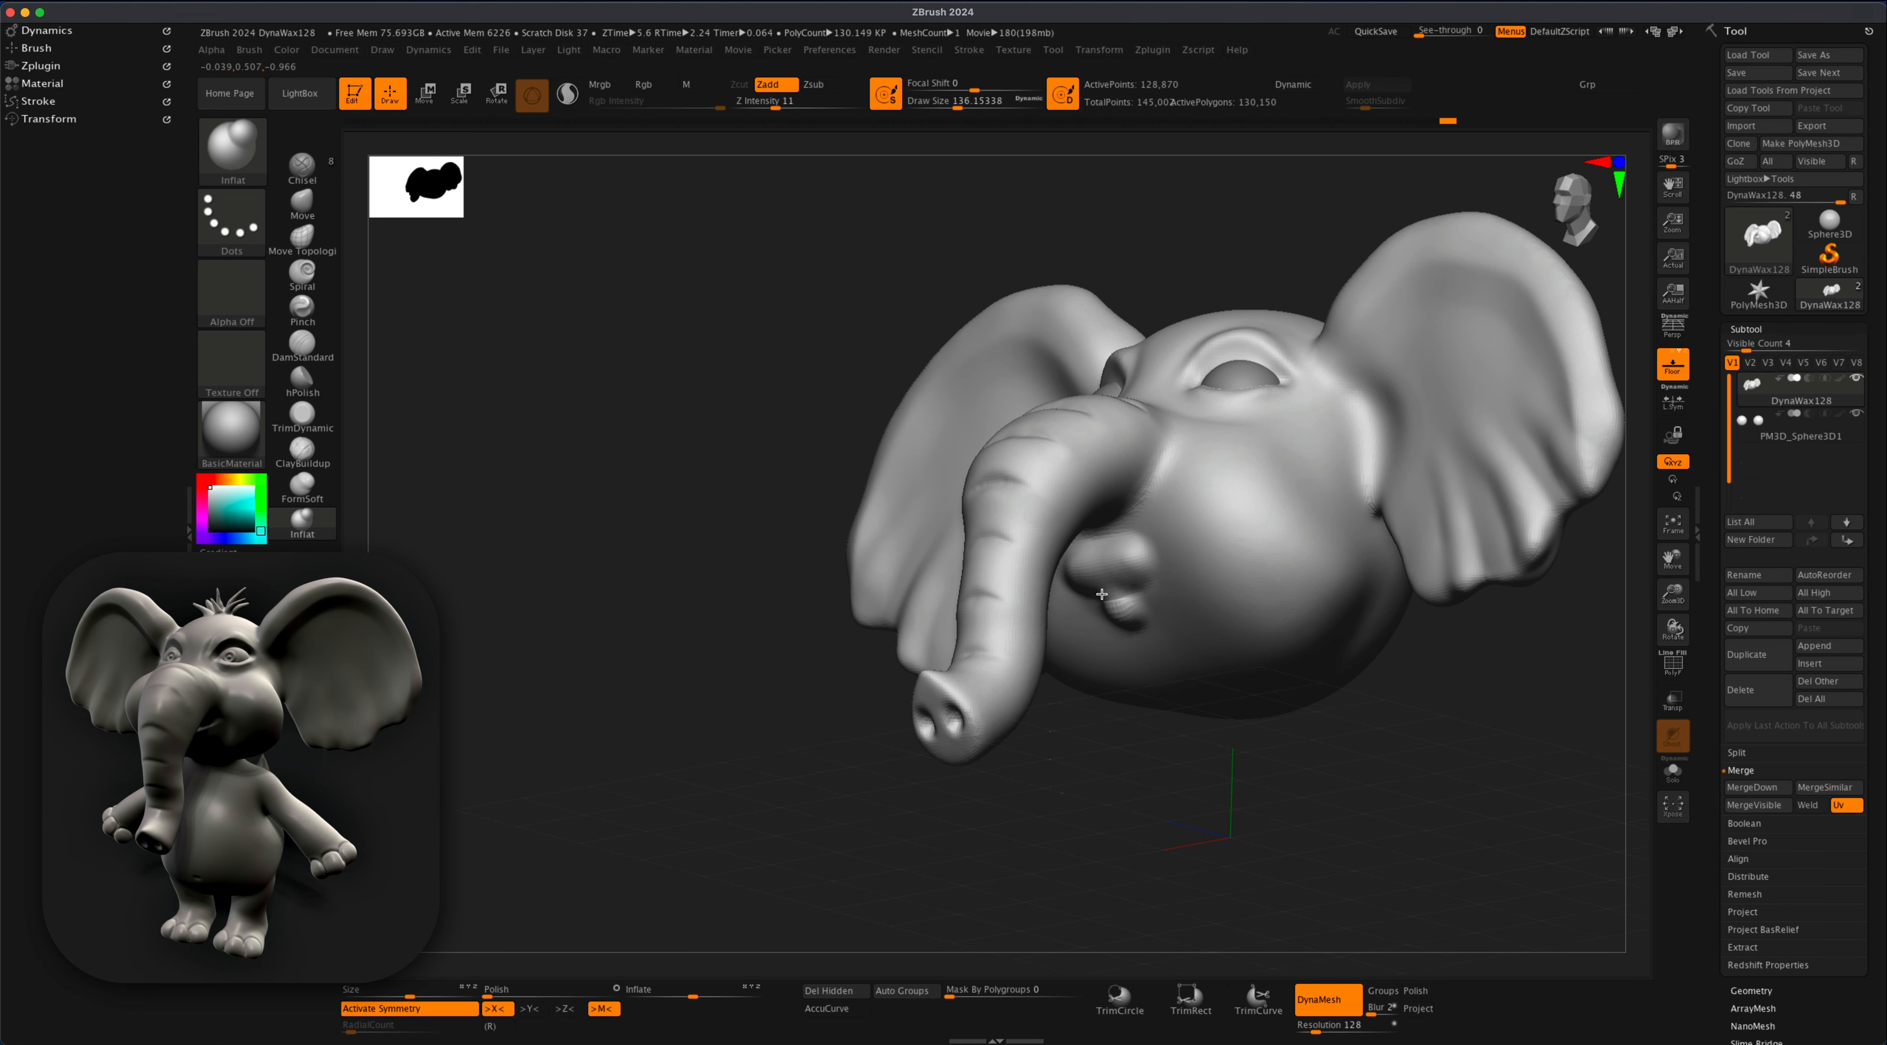
{"action": "left_click_drag", "start_coordinate": [1042, 781], "coordinate": [1077, 809], "text": "ctrl"}
{"action": "mouse_move", "coordinate": [1106, 568]}
{"action": "left_mouse_down", "text": "shift"}
{"action": "mouse_move", "coordinate": [1154, 591]}
{"action": "mouse_move", "coordinate": [1127, 624]}
{"action": "mouse_move", "coordinate": [1075, 593]}
{"action": "left_mouse_up", "text": "shift"}
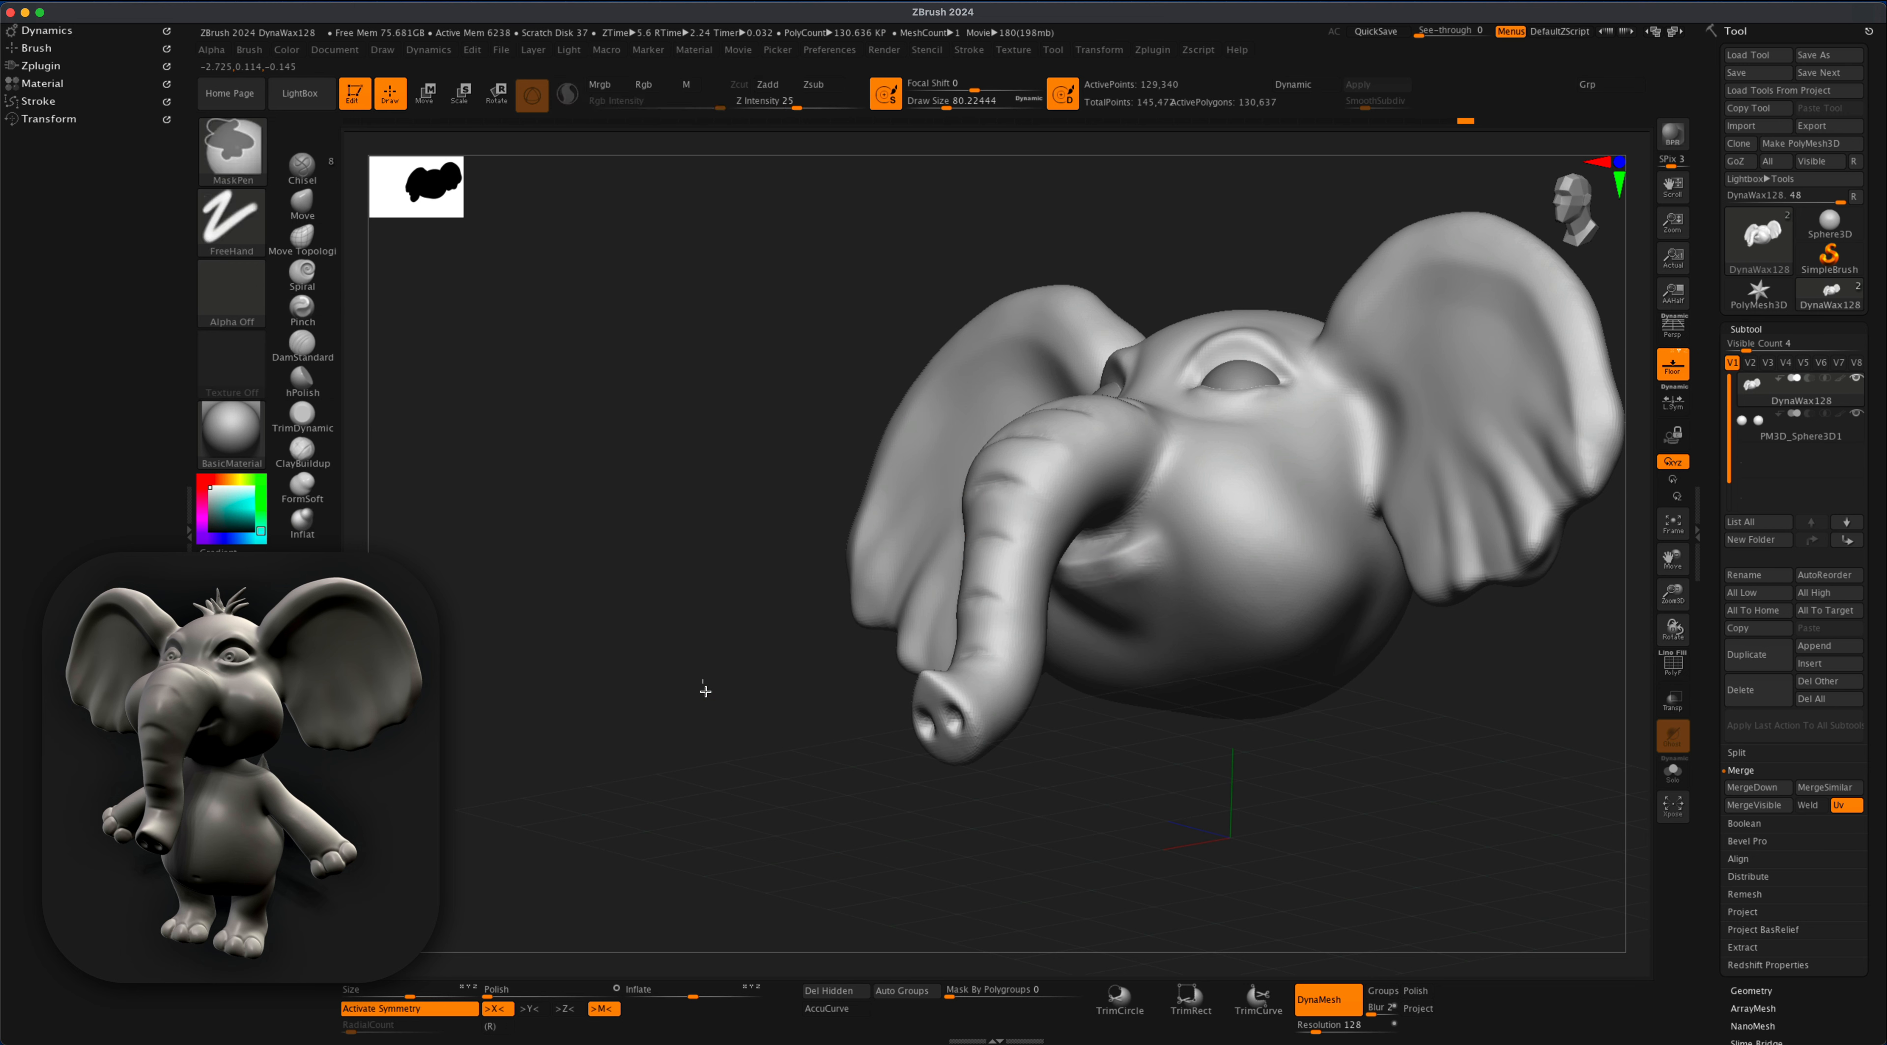
- Tighten the mouth crease beside the trunk with the Pinch brush at a draw size of about 80, remesh, and smooth the surrounding surface
{"action": "left_click", "coordinate": [301, 306]}
{"action": "mouse_move", "coordinate": [821, 513]}
{"action": "left_mouse_down"}
{"action": "mouse_move", "coordinate": [1134, 534]}
{"action": "mouse_move", "coordinate": [1147, 551]}
{"action": "left_mouse_up"}
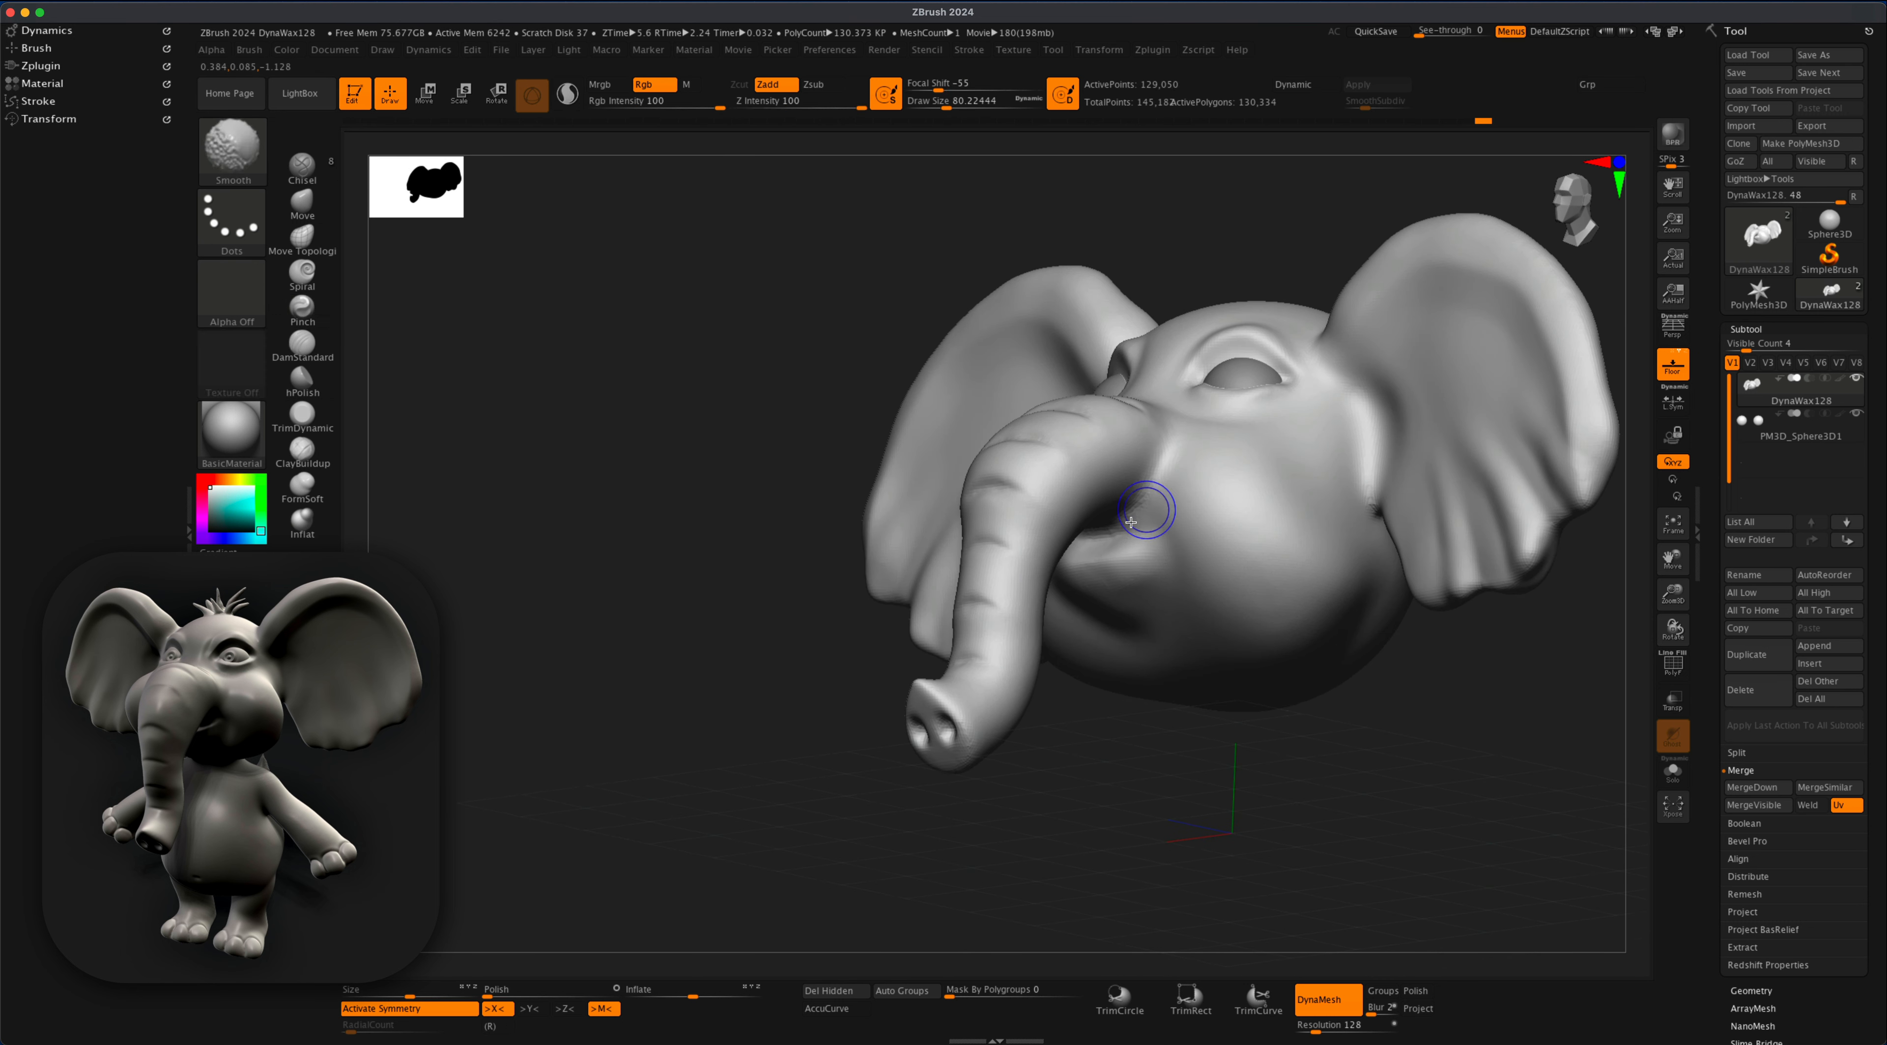
{"action": "left_click_drag", "start_coordinate": [734, 676], "coordinate": [835, 728], "text": "ctrl"}
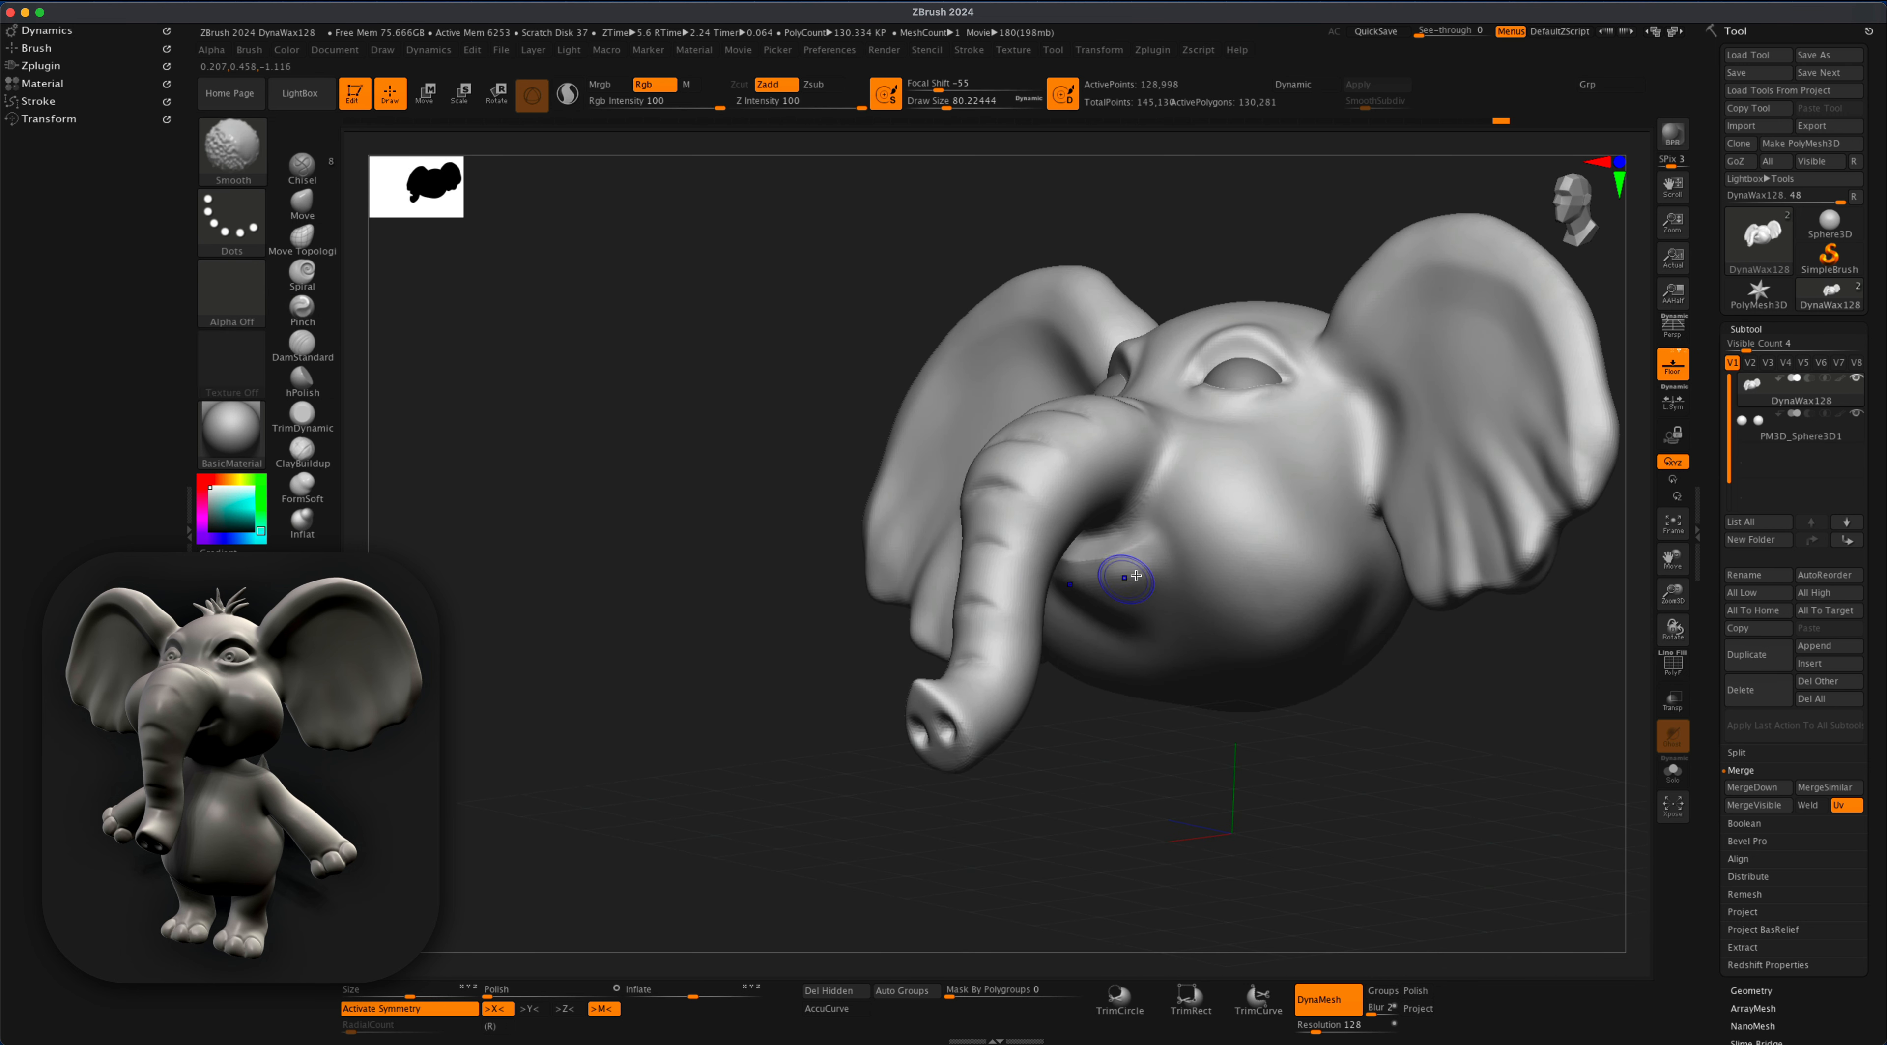
{"action": "left_click_drag", "start_coordinate": [1129, 573], "coordinate": [1181, 561], "text": "shift"}
{"action": "mouse_move", "coordinate": [1143, 783]}
{"action": "left_mouse_down", "text": "shift"}
{"action": "mouse_move", "coordinate": [1124, 821]}
{"action": "mouse_move", "coordinate": [832, 792]}
{"action": "left_mouse_up", "text": "shift"}
- Carve the mouth line into the cheek with the DamStandard brush at Z intensity 34 and a draw size of about 108, remeshing the head
{"action": "left_click", "coordinate": [302, 344]}
{"action": "mouse_move", "coordinate": [1101, 717]}
{"action": "left_mouse_down", "text": "alt"}
{"action": "mouse_move", "coordinate": [1113, 793]}
{"action": "mouse_move", "coordinate": [1119, 546]}
{"action": "left_mouse_up", "text": "alt"}
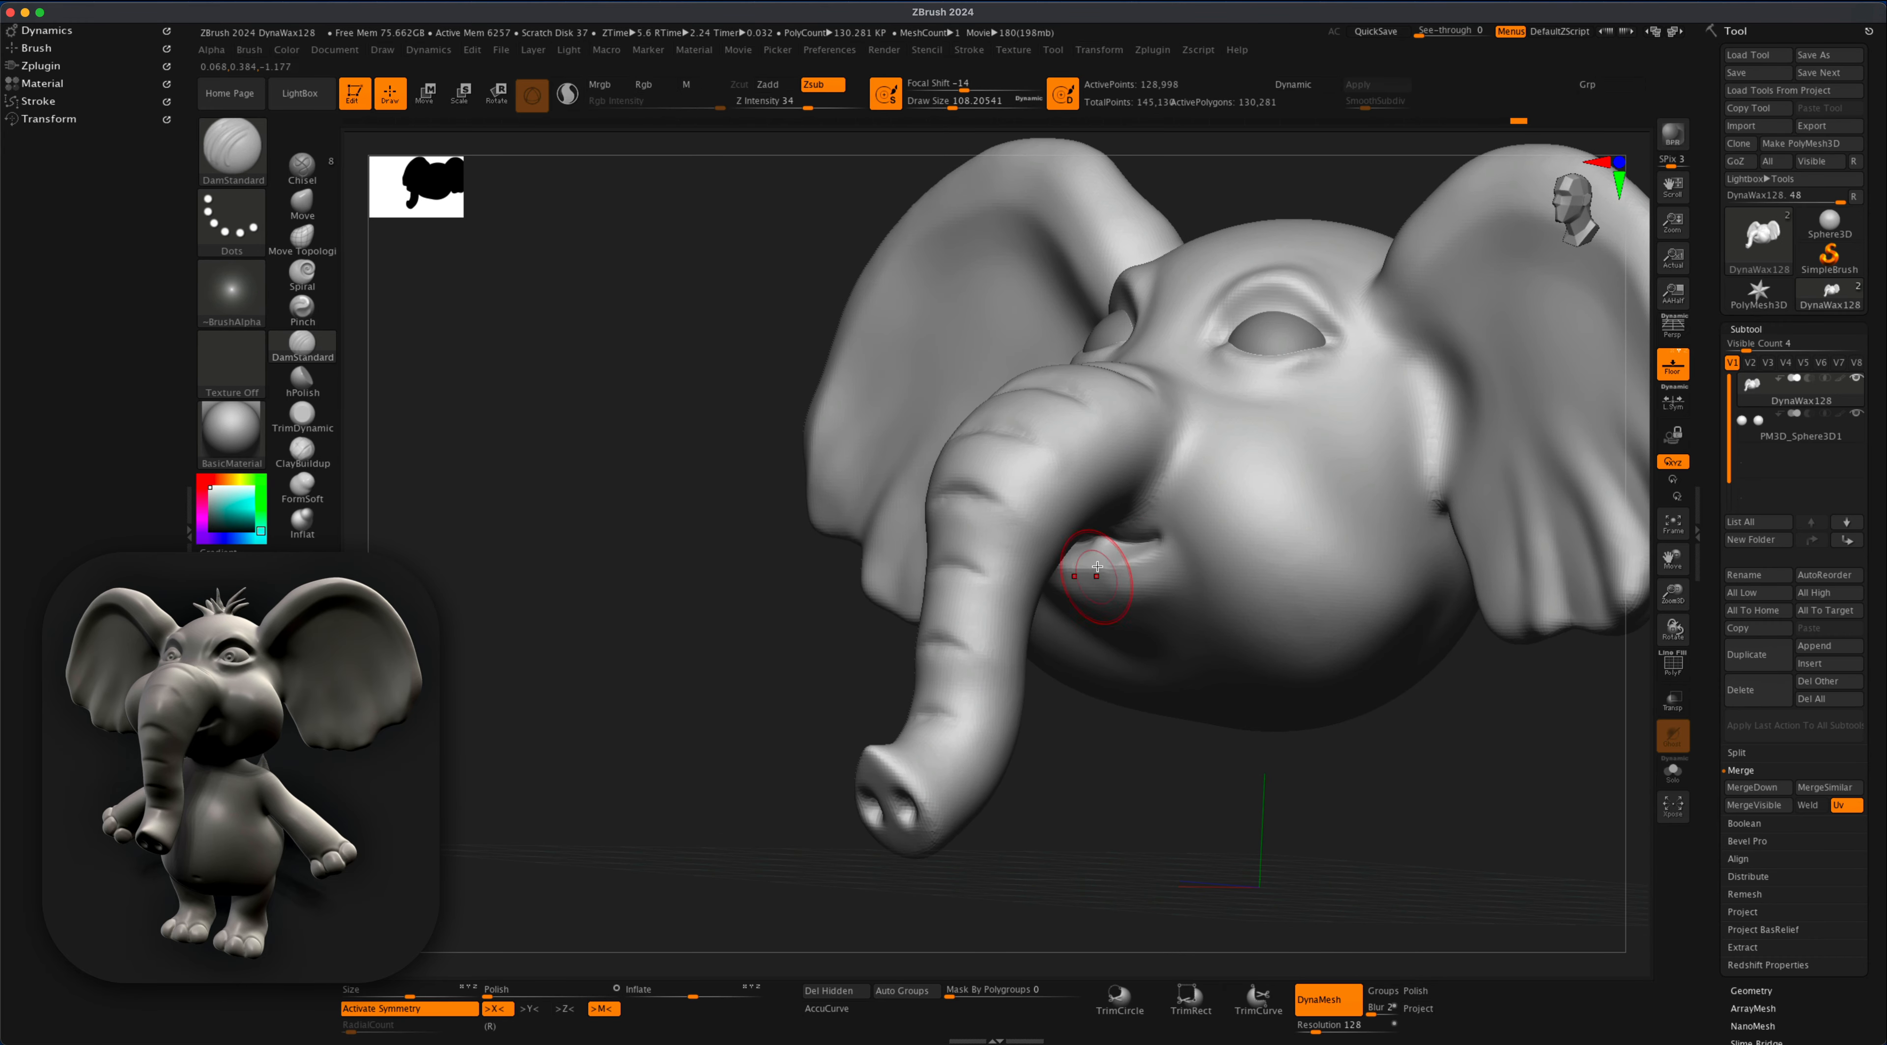
{"action": "left_click_drag", "start_coordinate": [1037, 707], "coordinate": [1058, 729], "text": "ctrl"}
{"action": "left_click_drag", "start_coordinate": [1081, 555], "coordinate": [1128, 547]}
{"action": "mouse_move", "coordinate": [1048, 722]}
{"action": "left_mouse_down"}
{"action": "mouse_move", "coordinate": [1062, 681]}
{"action": "mouse_move", "coordinate": [1060, 746]}
{"action": "left_mouse_up"}
{"action": "left_click_drag", "start_coordinate": [1048, 726], "coordinate": [1066, 659]}
- Pull the lower lip down to open the mouth with the Move brush at a draw size of about 128
{"action": "left_click", "coordinate": [302, 204]}
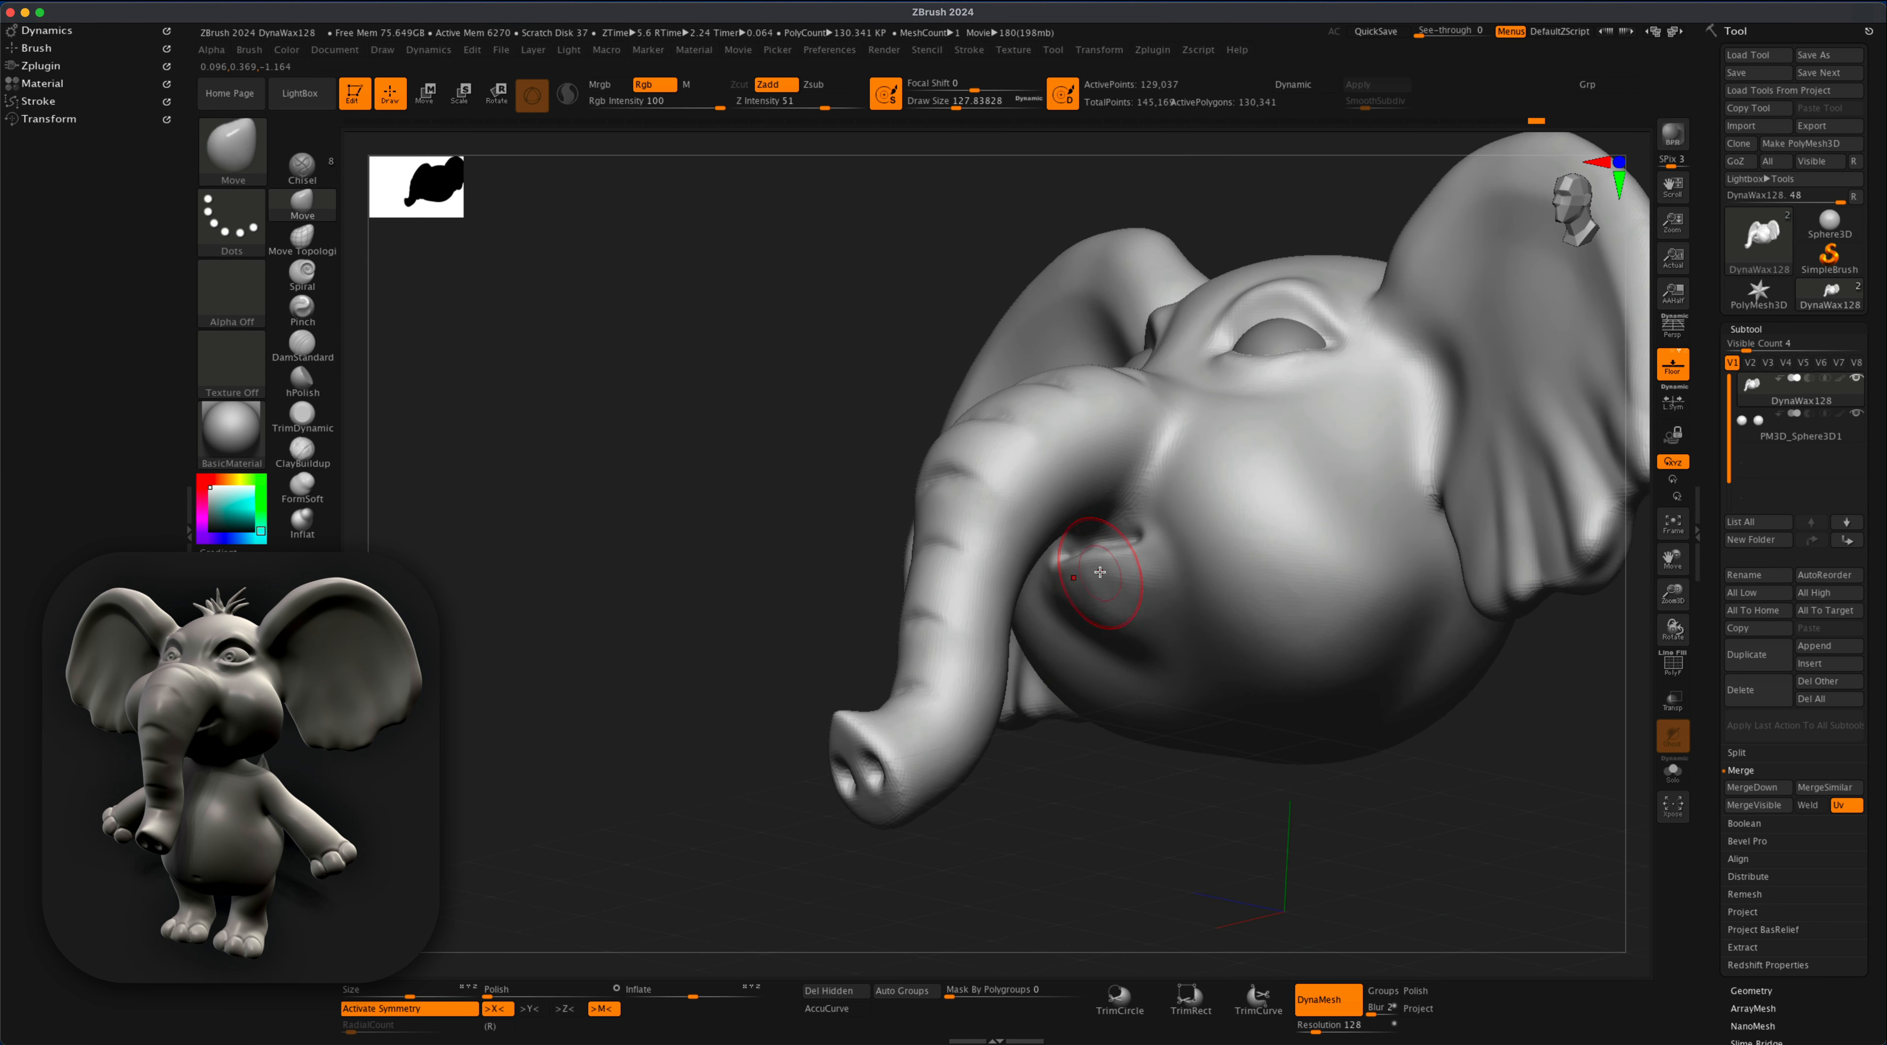
{"action": "left_click_drag", "start_coordinate": [1108, 571], "coordinate": [1117, 626]}
{"action": "mouse_move", "coordinate": [1121, 780]}
{"action": "left_mouse_down"}
{"action": "mouse_move", "coordinate": [1040, 789]}
{"action": "mouse_move", "coordinate": [1150, 769]}
{"action": "mouse_move", "coordinate": [1077, 722]}
{"action": "mouse_move", "coordinate": [1167, 749]}
{"action": "mouse_move", "coordinate": [1026, 660]}
{"action": "mouse_move", "coordinate": [806, 788]}
{"action": "left_mouse_up"}
- Puff out the cheeks with the Inflat brush at Z intensity 6 and a draw size of about 280
{"action": "left_click", "coordinate": [302, 523]}
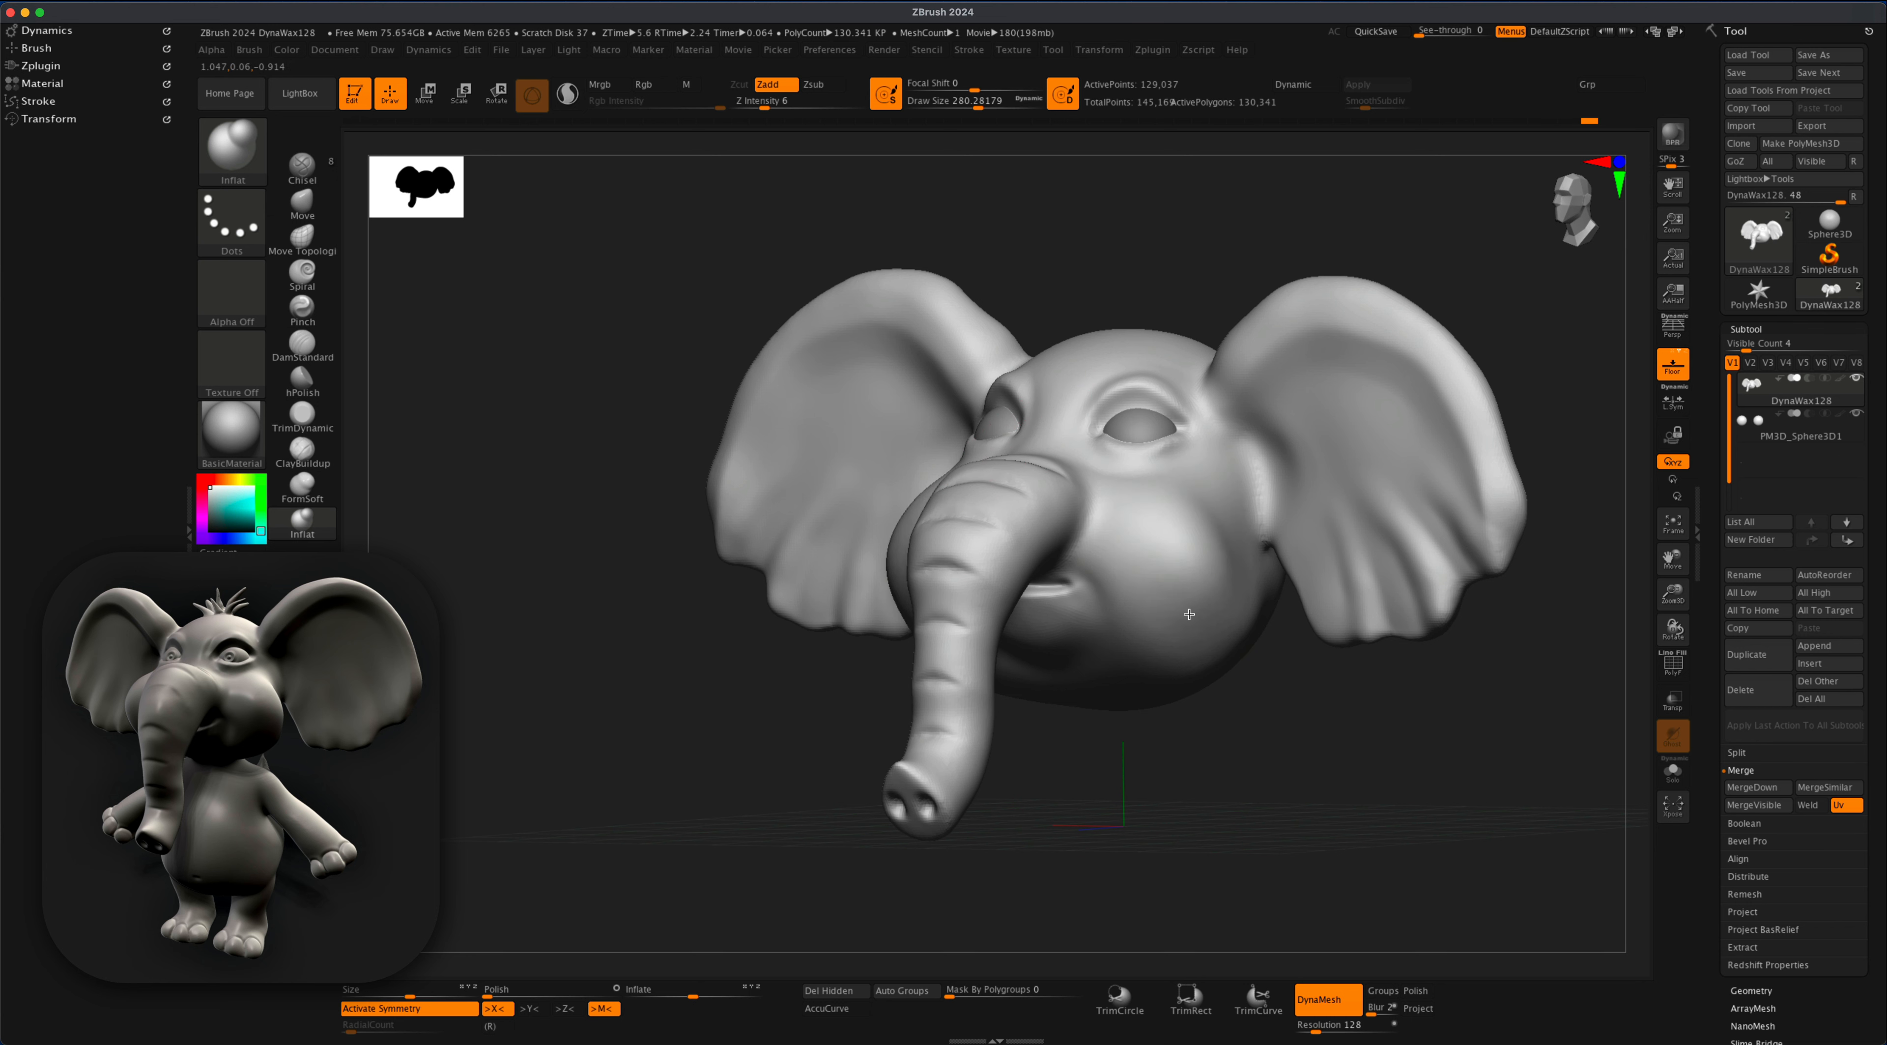
{"action": "left_click_drag", "start_coordinate": [1240, 744], "coordinate": [1168, 463]}
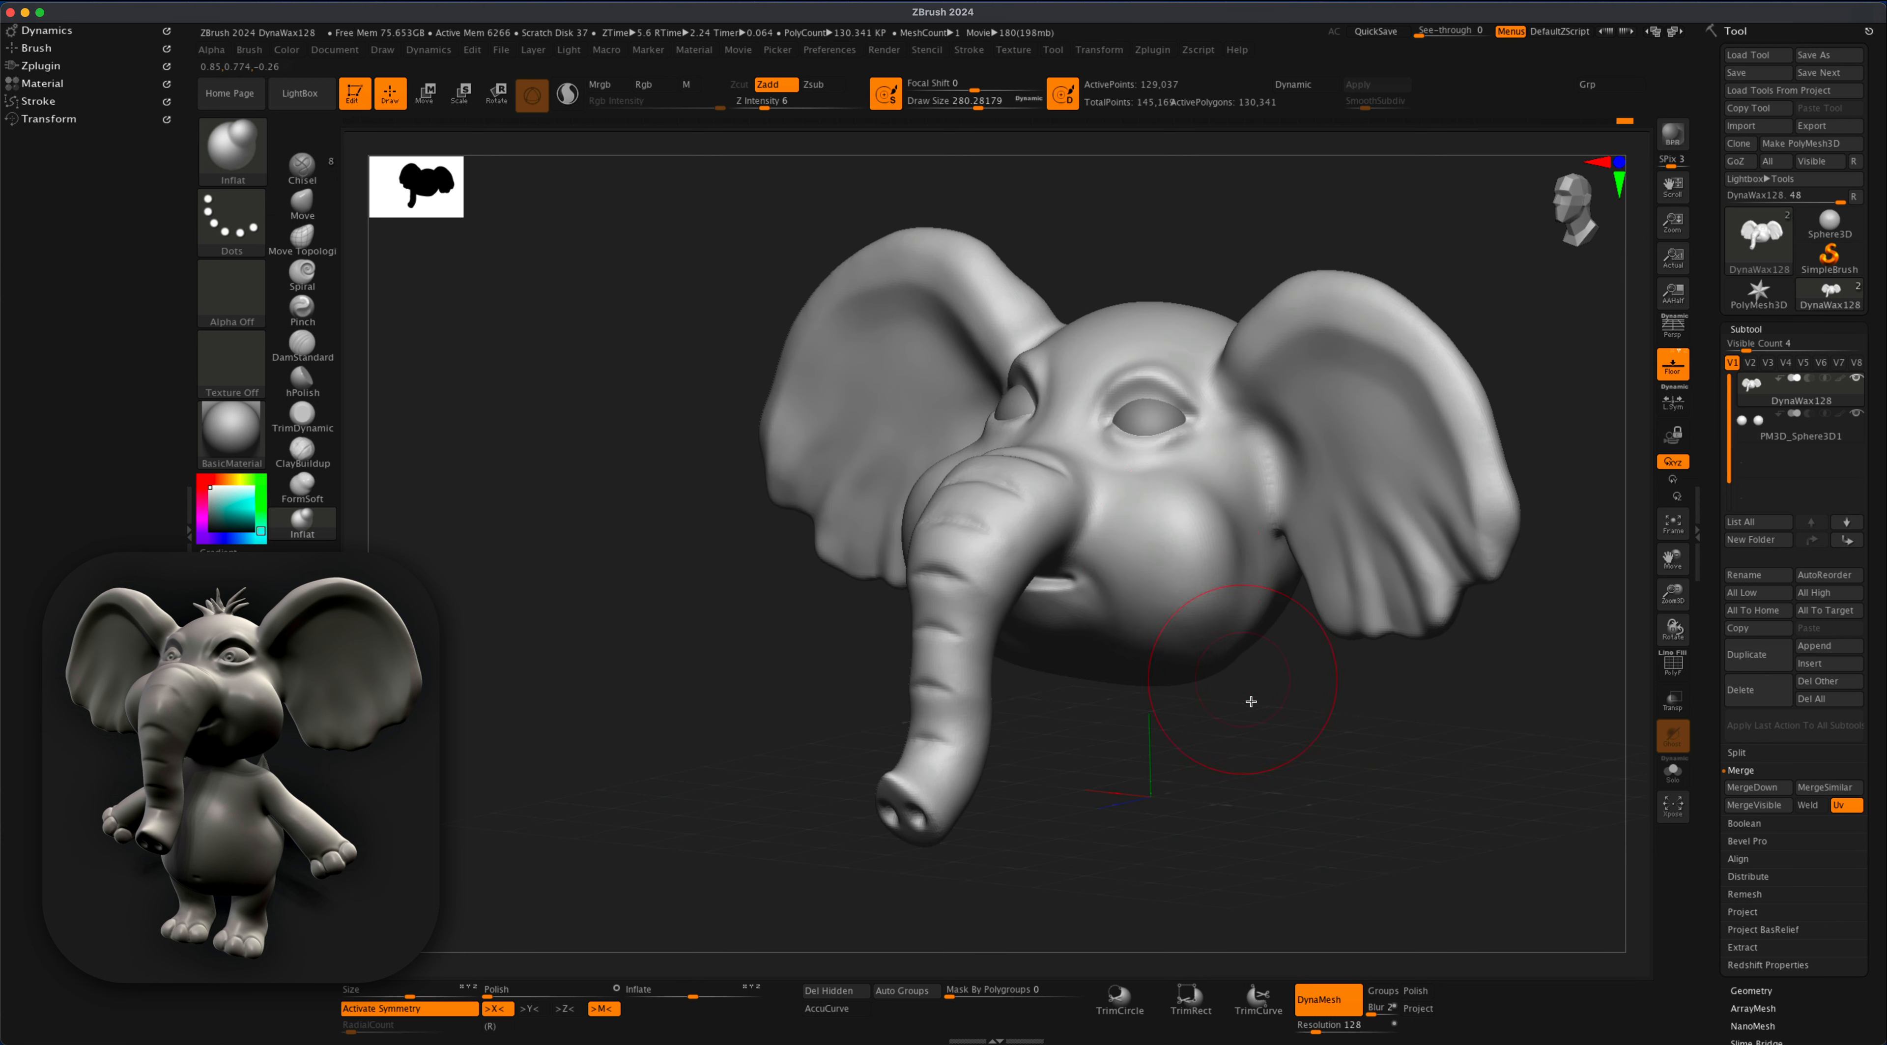
{"action": "mouse_move", "coordinate": [1251, 701]}
{"action": "left_mouse_down"}
{"action": "mouse_move", "coordinate": [1184, 725]}
{"action": "mouse_move", "coordinate": [1205, 749]}
{"action": "mouse_move", "coordinate": [1238, 491]}
{"action": "left_mouse_up"}
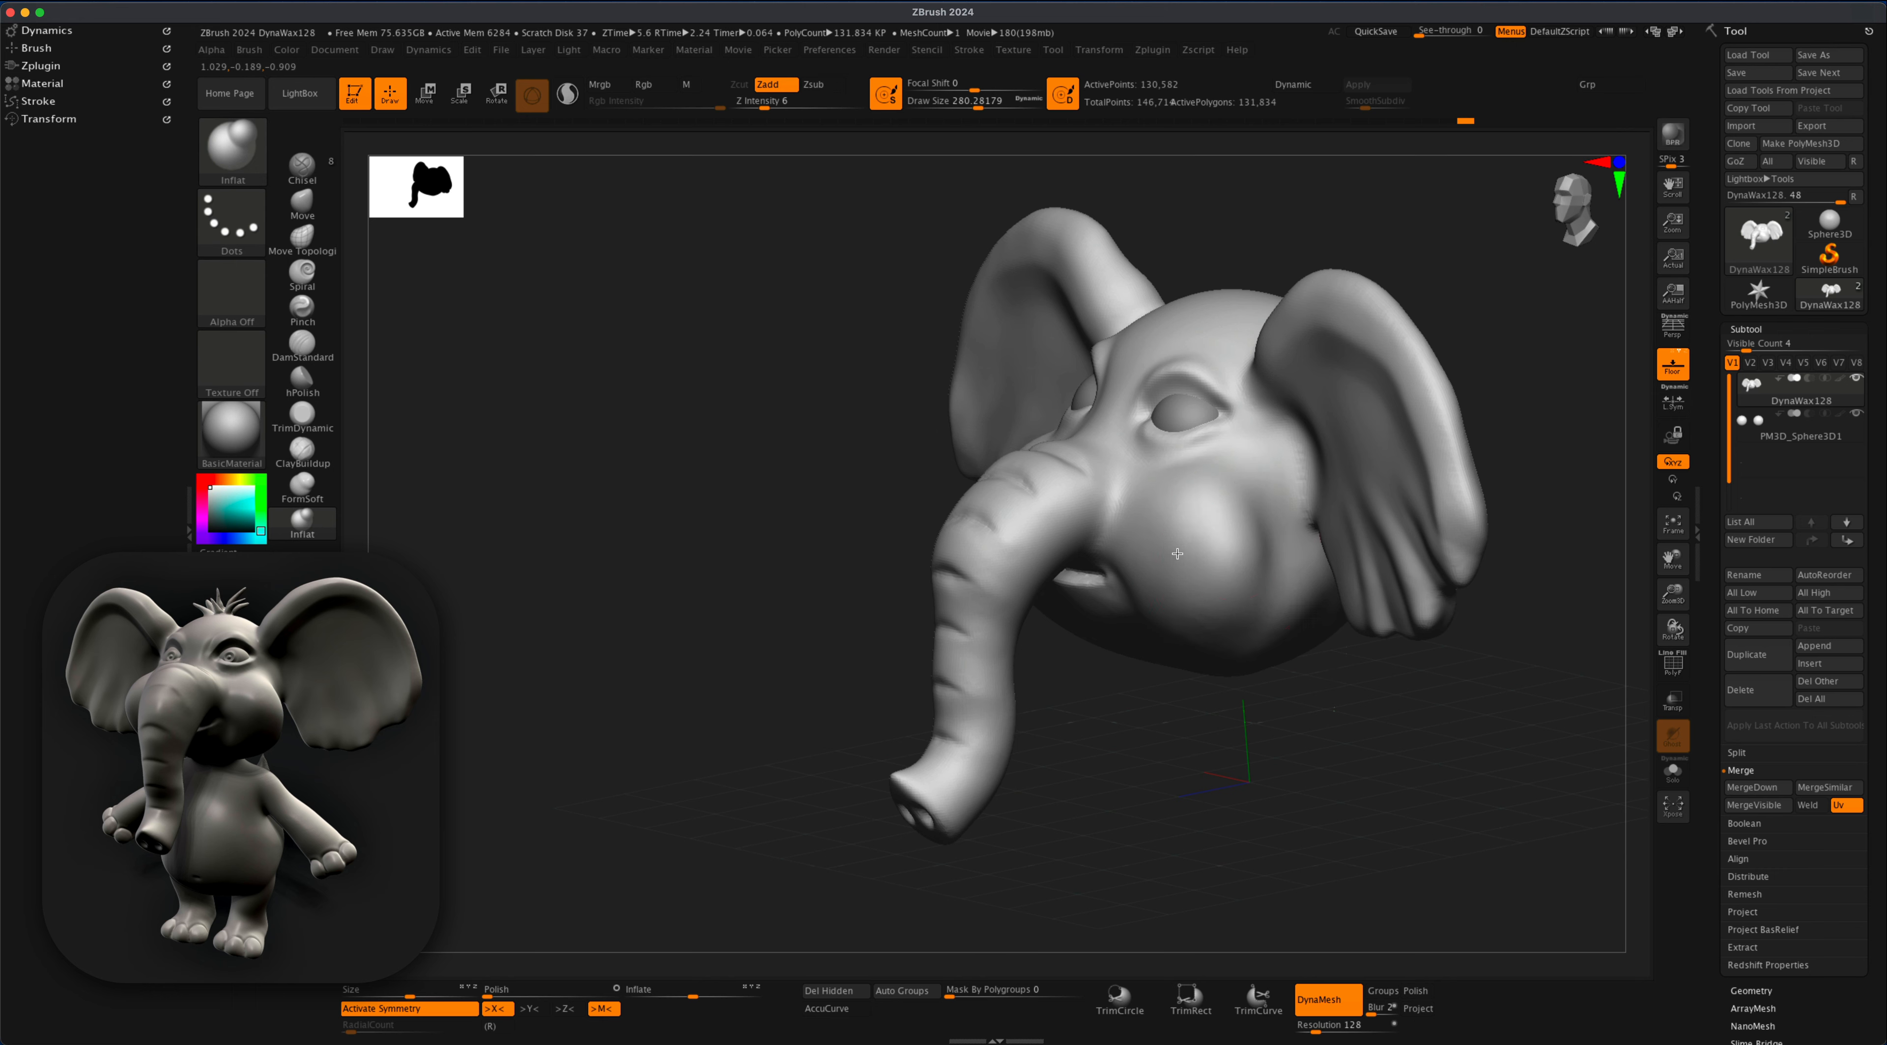
{"action": "left_click_drag", "start_coordinate": [1178, 553], "coordinate": [1427, 409]}
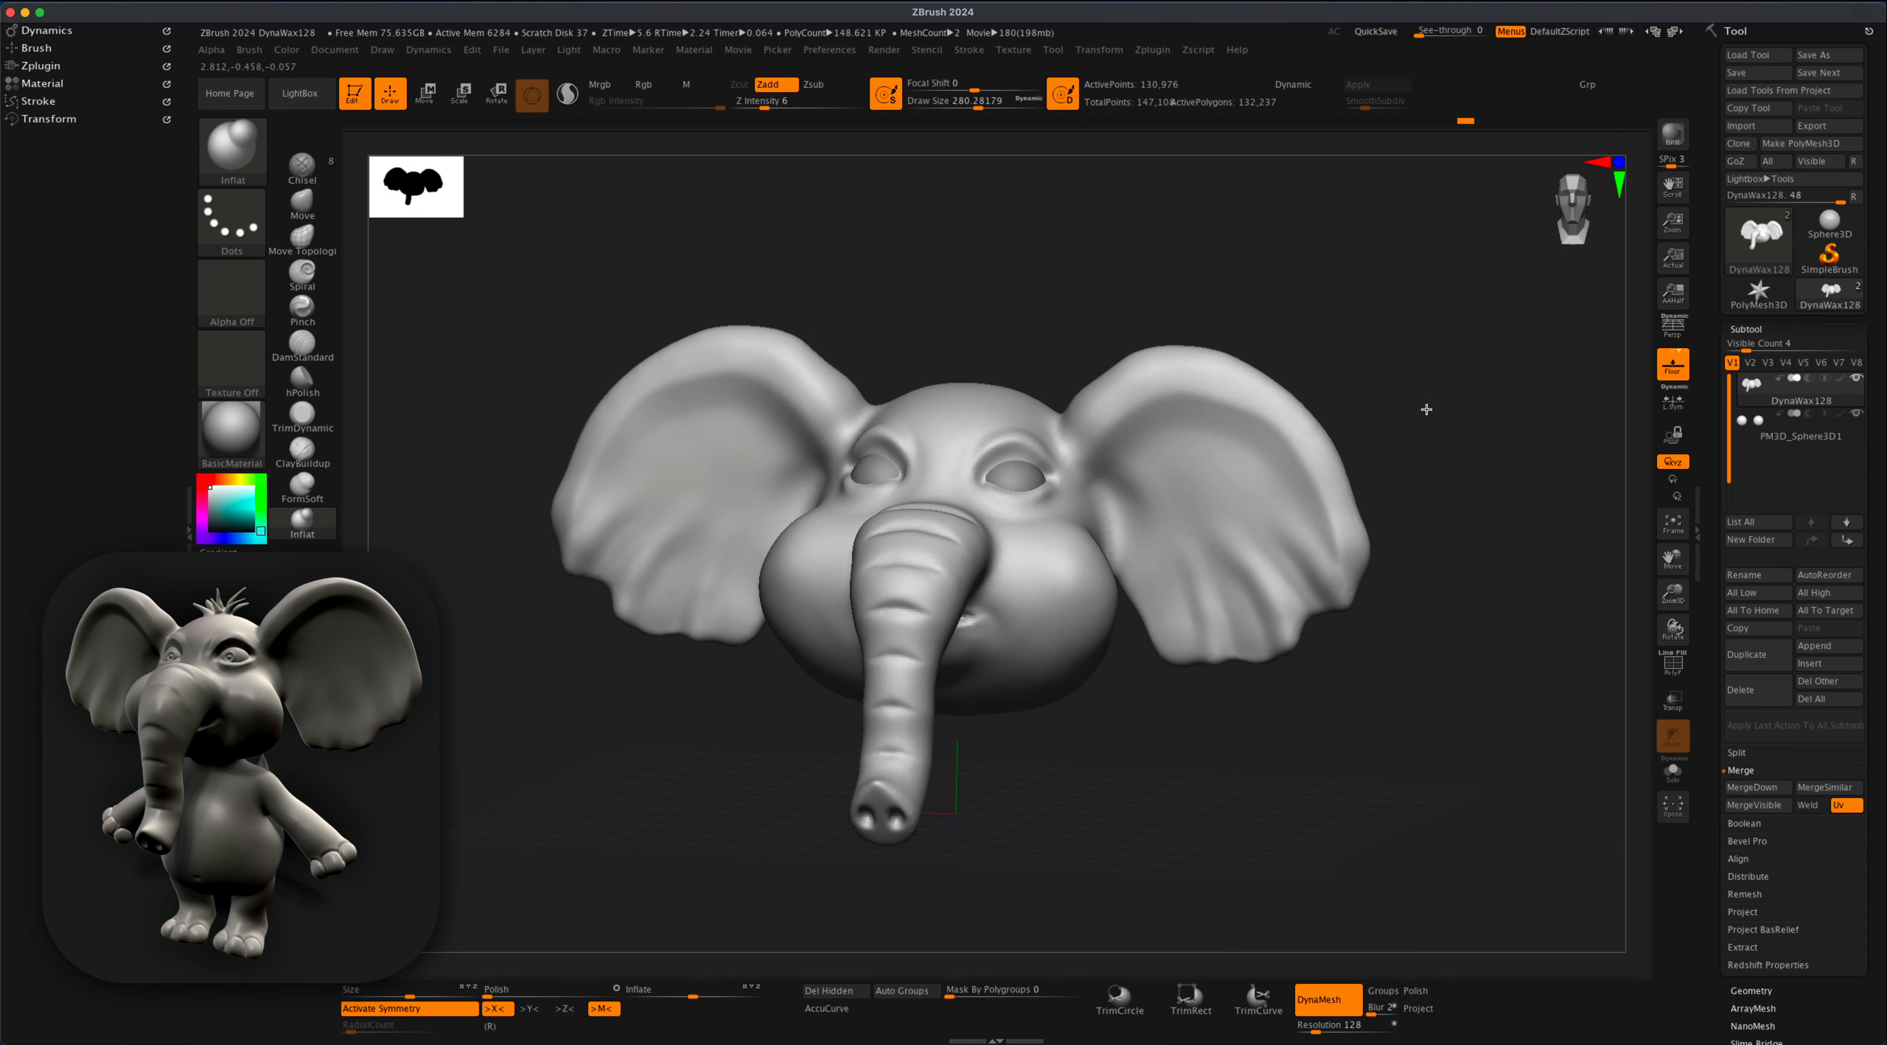
- Turn off symmetry and pull a first hair spike from the top of the head with the SnakeHook brush at a draw size of about 87
{"action": "key", "text": "b"}
{"action": "key", "text": "s"}
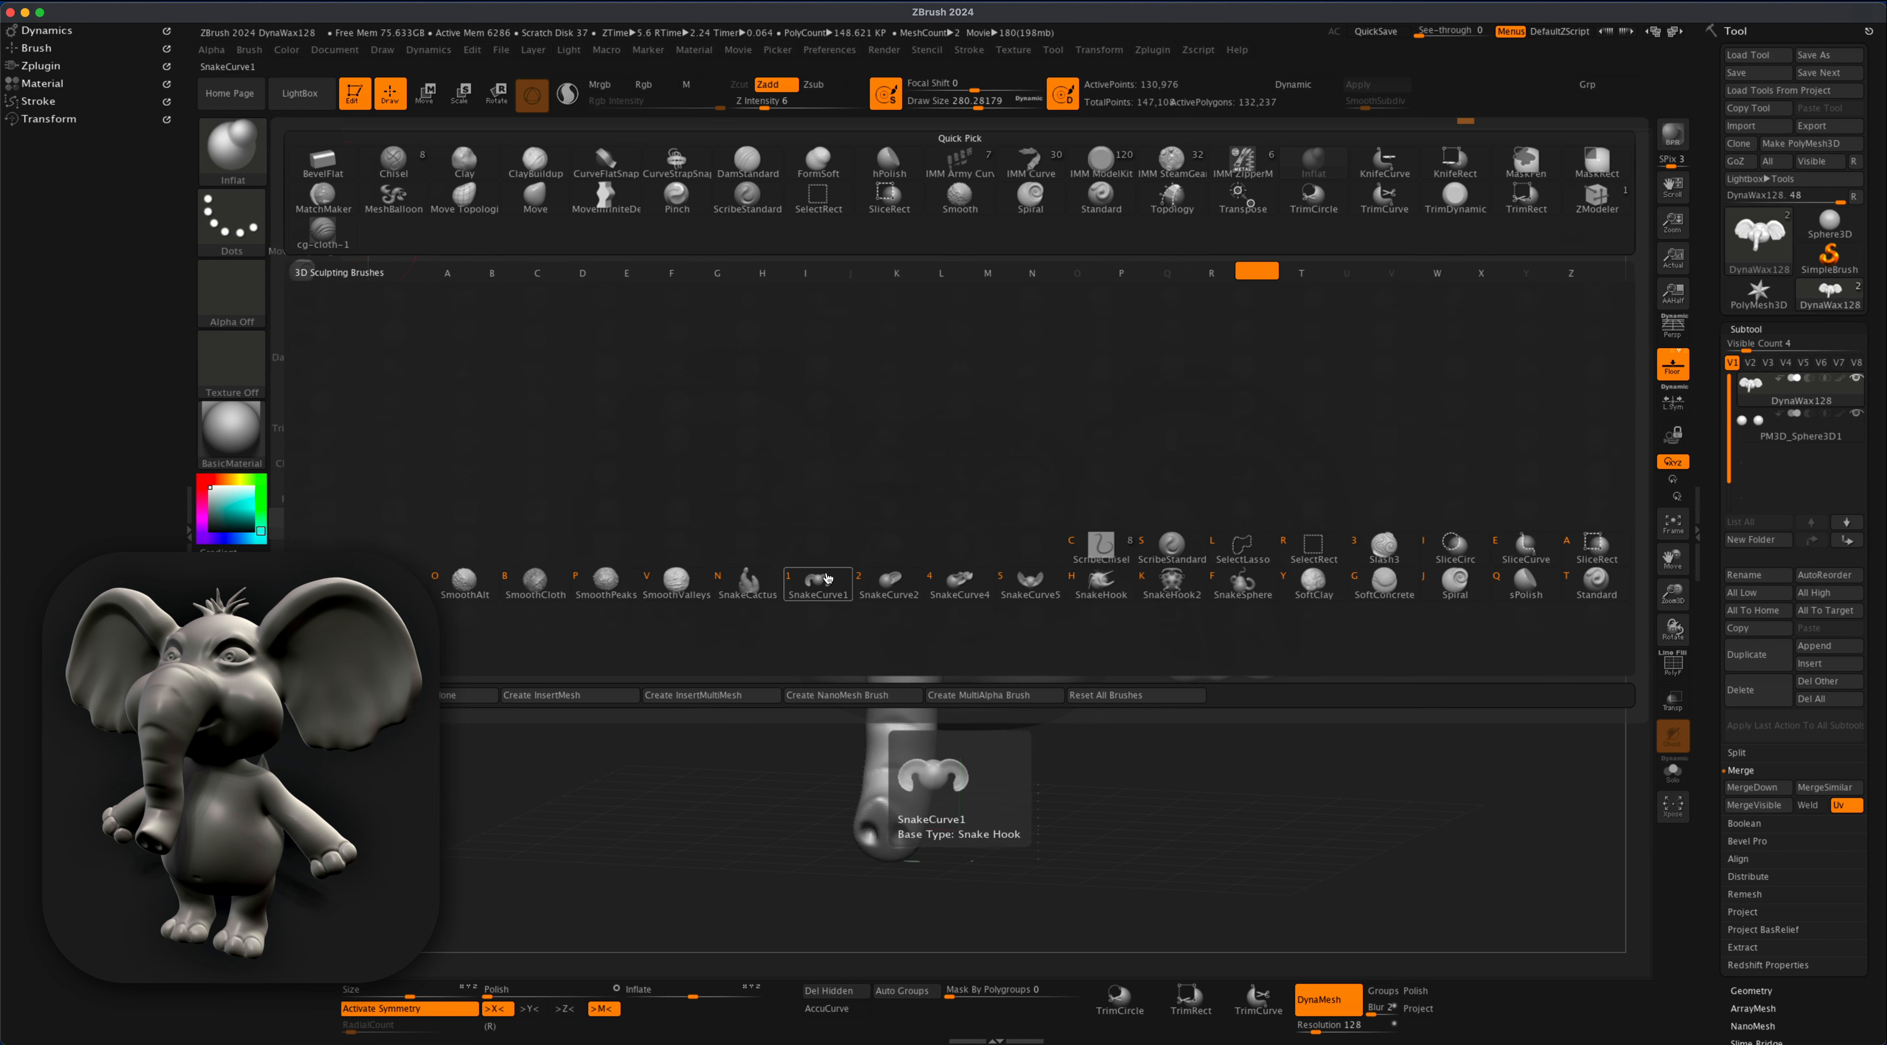
{"action": "key", "text": "h"}
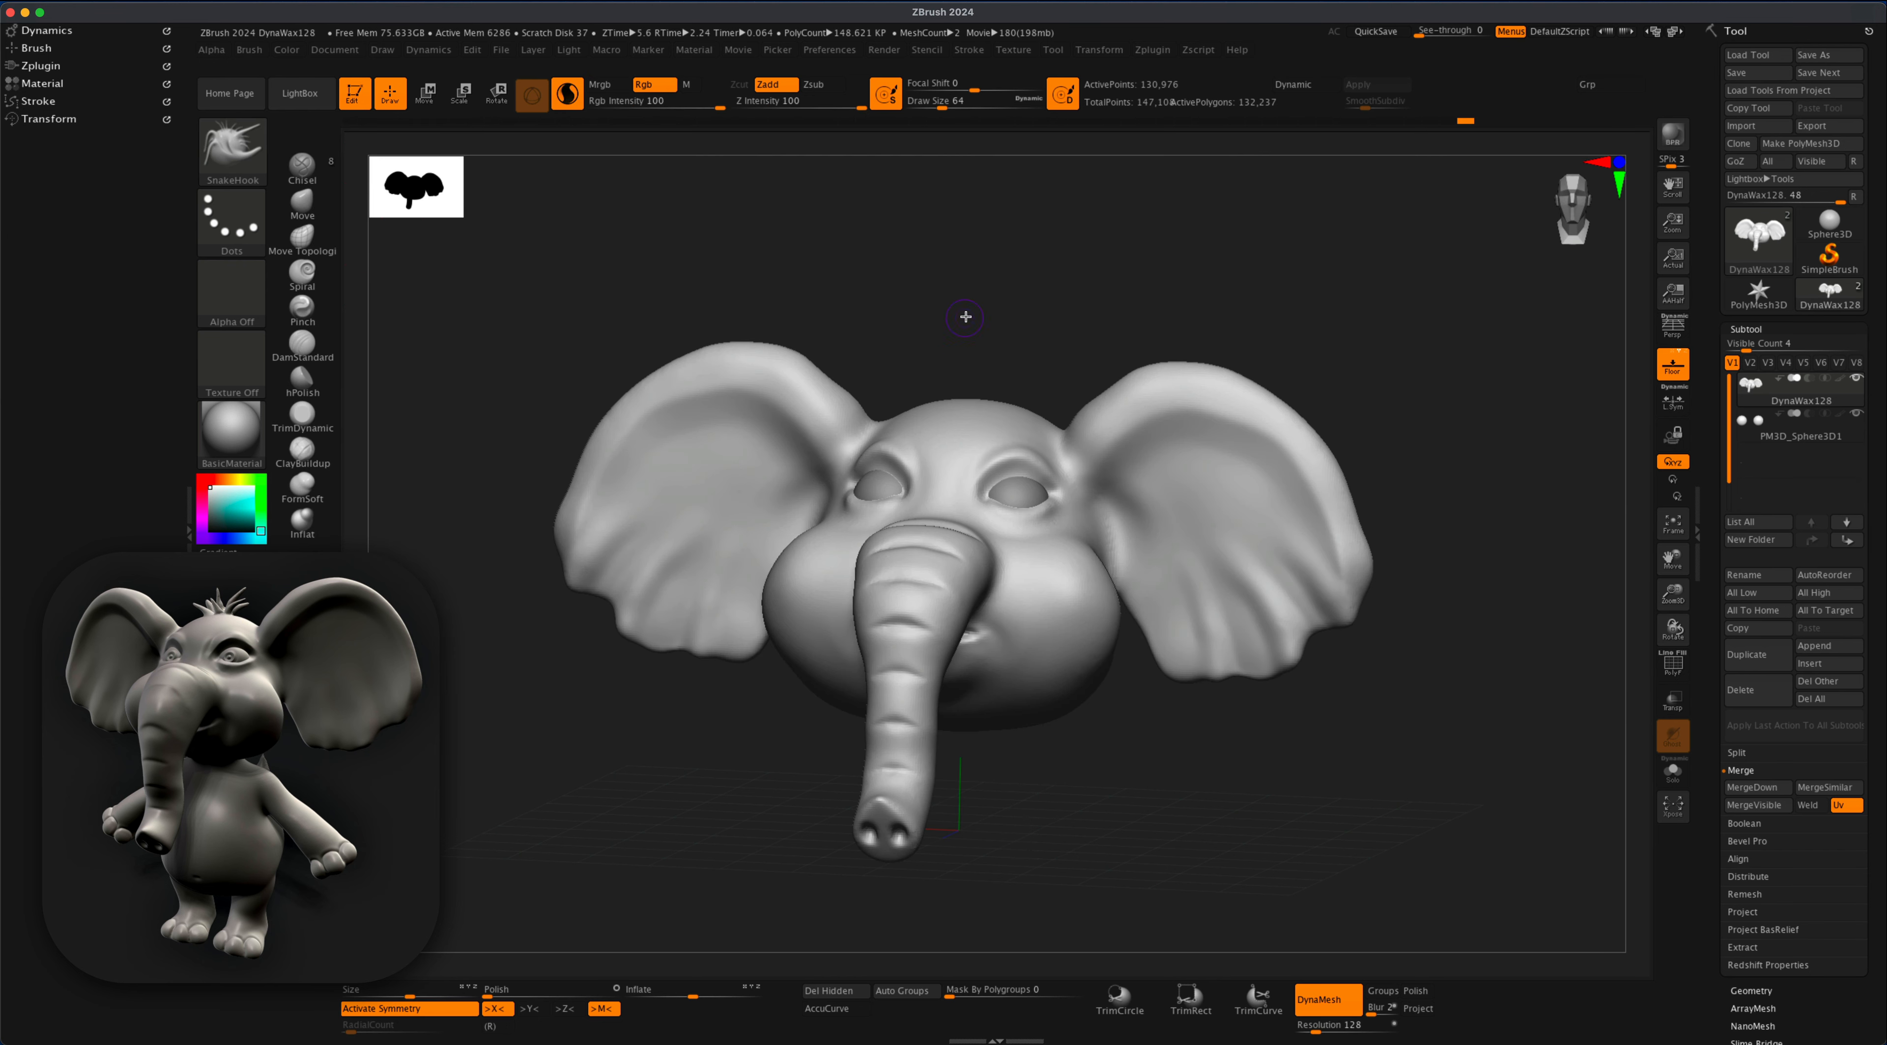
{"action": "key", "text": "s"}
{"action": "left_click_drag", "start_coordinate": [966, 317], "coordinate": [1040, 327]}
{"action": "key", "text": "super+z"}
{"action": "key", "text": "x"}
{"action": "left_click_drag", "start_coordinate": [983, 381], "coordinate": [962, 334]}
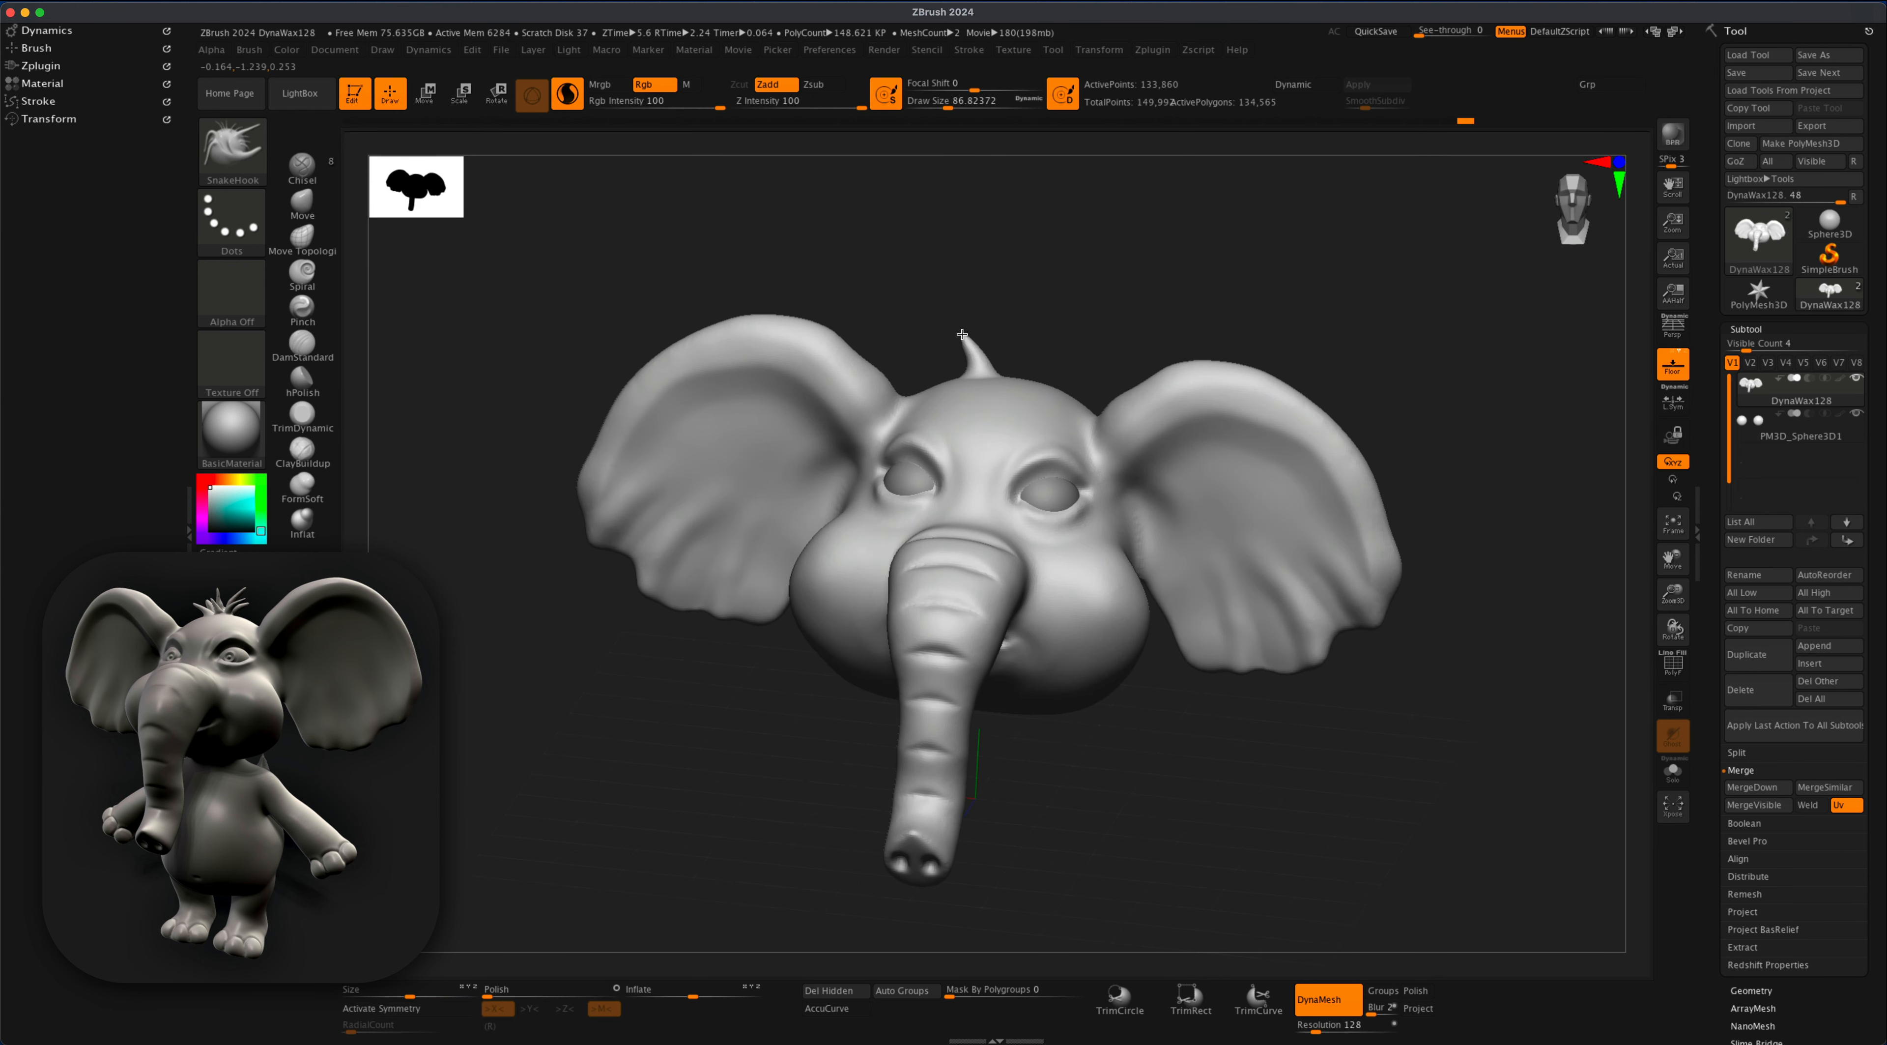
- Pull more hair spikes fanning out from the top of the head with SnakeHook at draw sizes of about 65 and 56
{"action": "mouse_move", "coordinate": [1099, 285]}
{"action": "left_mouse_down"}
{"action": "mouse_move", "coordinate": [1121, 308]}
{"action": "mouse_move", "coordinate": [1143, 293]}
{"action": "mouse_move", "coordinate": [1137, 261]}
{"action": "mouse_move", "coordinate": [1146, 302]}
{"action": "left_mouse_up"}
{"action": "key", "text": "s"}
{"action": "left_click_drag", "start_coordinate": [1146, 293], "coordinate": [1129, 279]}
{"action": "left_click_drag", "start_coordinate": [981, 400], "coordinate": [944, 355]}
{"action": "left_click_drag", "start_coordinate": [1119, 266], "coordinate": [1114, 273]}
{"action": "left_click_drag", "start_coordinate": [989, 378], "coordinate": [1048, 358]}
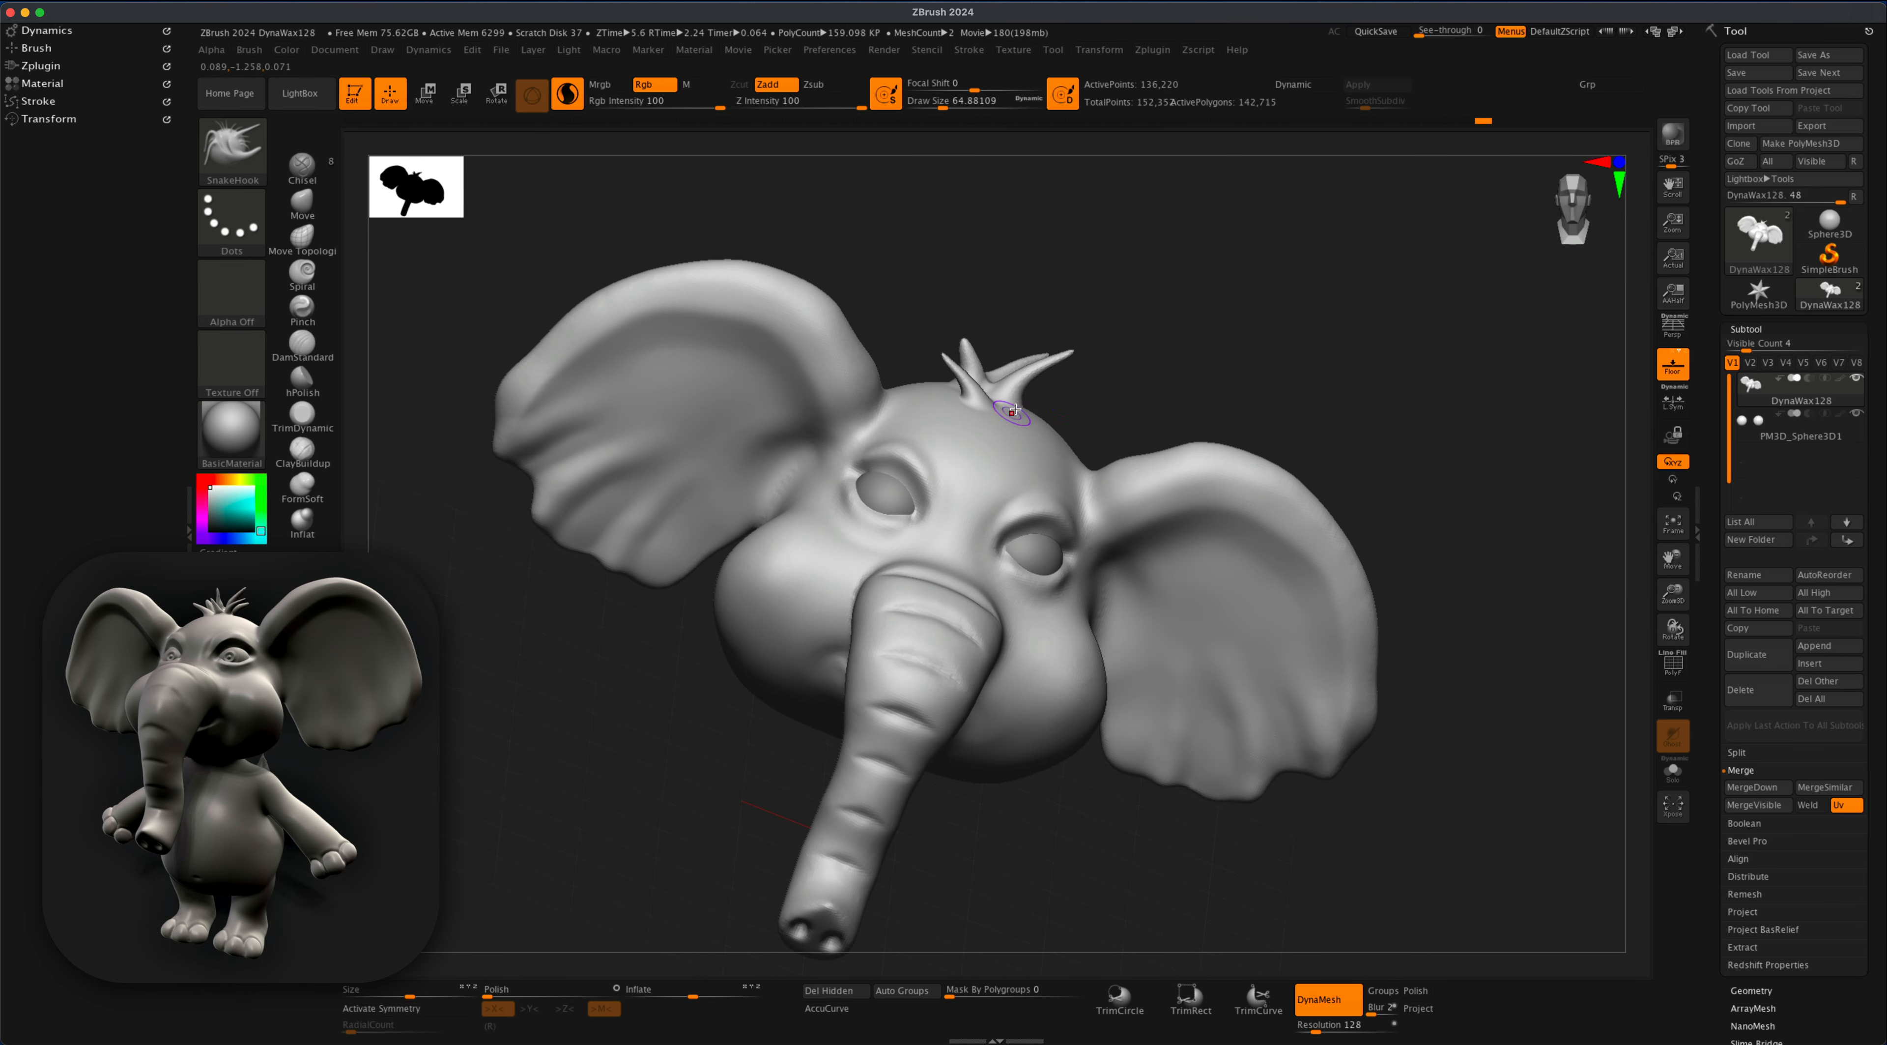
{"action": "mouse_move", "coordinate": [1195, 351]}
{"action": "left_mouse_down"}
{"action": "mouse_move", "coordinate": [1272, 244]}
{"action": "mouse_move", "coordinate": [1087, 303]}
{"action": "mouse_move", "coordinate": [1129, 236]}
{"action": "mouse_move", "coordinate": [1225, 248]}
{"action": "mouse_move", "coordinate": [1213, 266]}
{"action": "left_mouse_up"}
{"action": "left_click_drag", "start_coordinate": [1009, 391], "coordinate": [996, 323]}
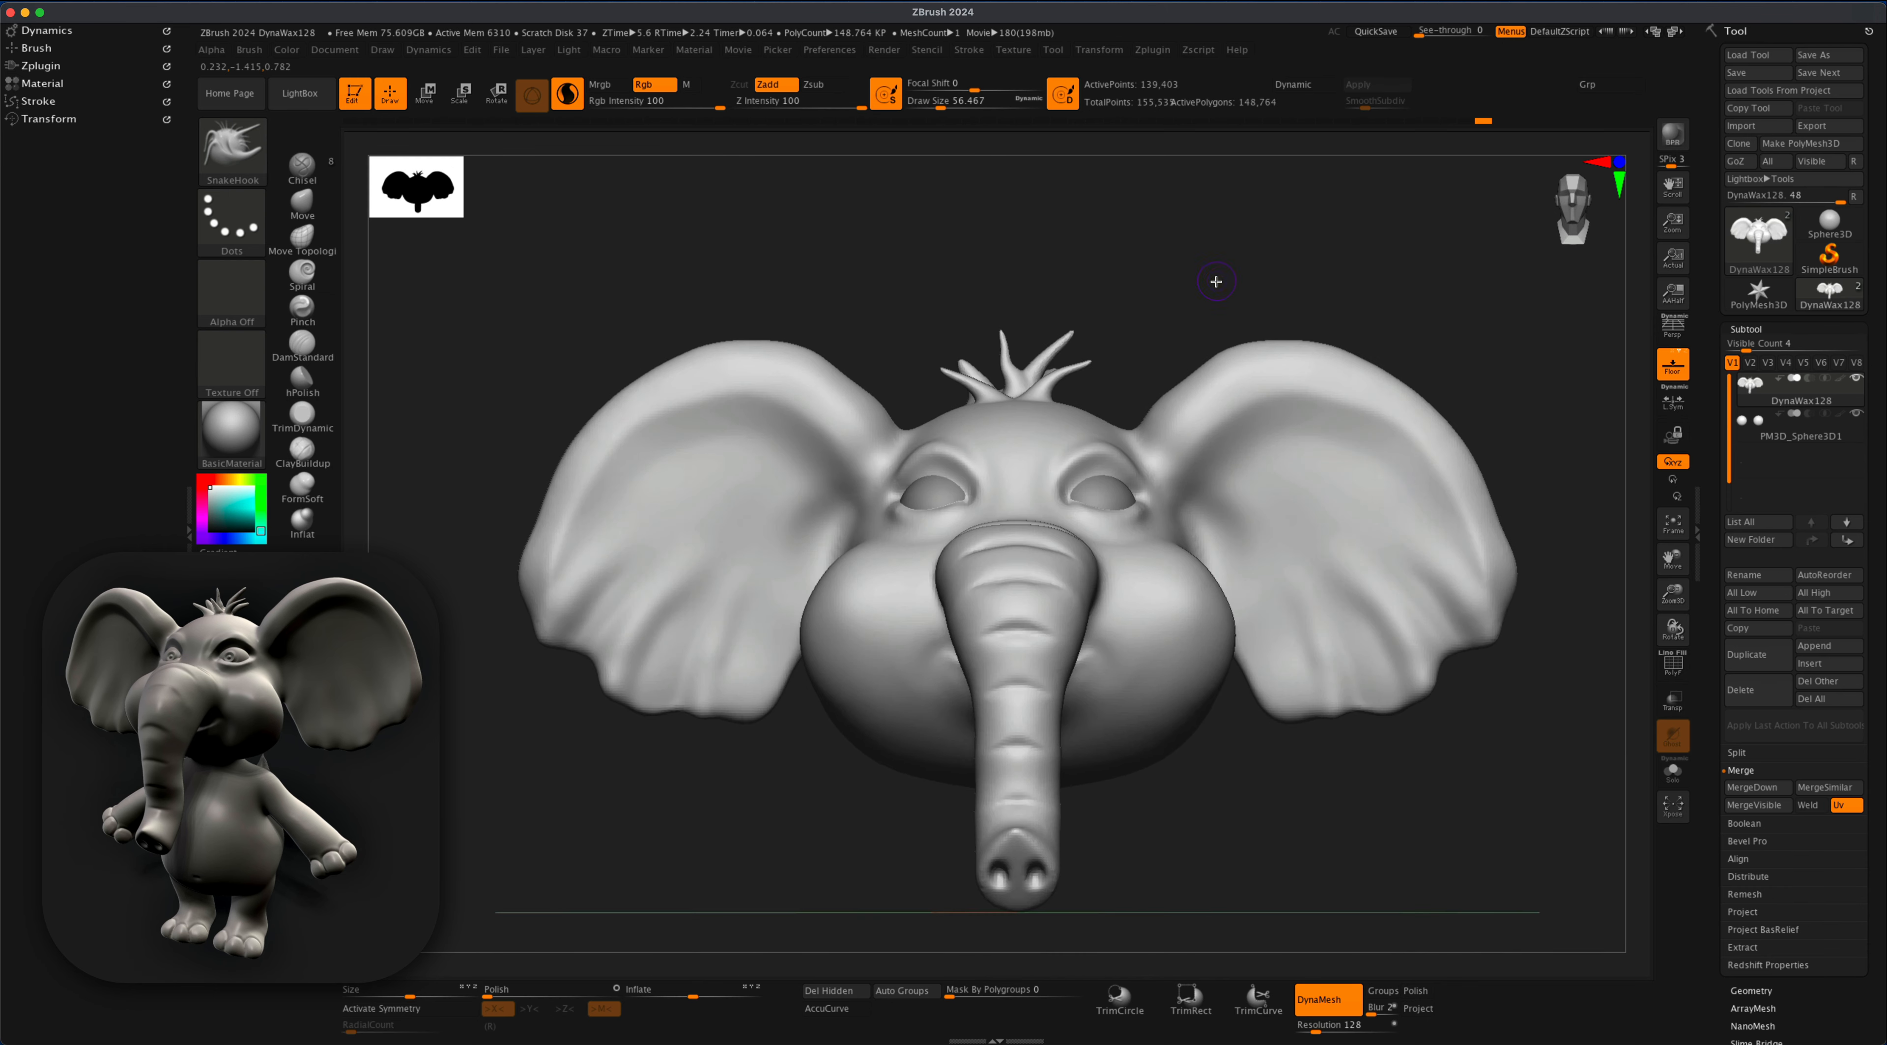
- Add thinner strands at the base of the hair tuft with SnakeHook at a draw size of about 49
{"action": "mouse_move", "coordinate": [1218, 287]}
{"action": "left_mouse_down"}
{"action": "mouse_move", "coordinate": [1167, 295]}
{"action": "mouse_move", "coordinate": [1218, 287]}
{"action": "mouse_move", "coordinate": [1209, 315]}
{"action": "mouse_move", "coordinate": [1213, 287]}
{"action": "mouse_move", "coordinate": [1165, 275]}
{"action": "left_mouse_up"}
{"action": "key", "text": "s"}
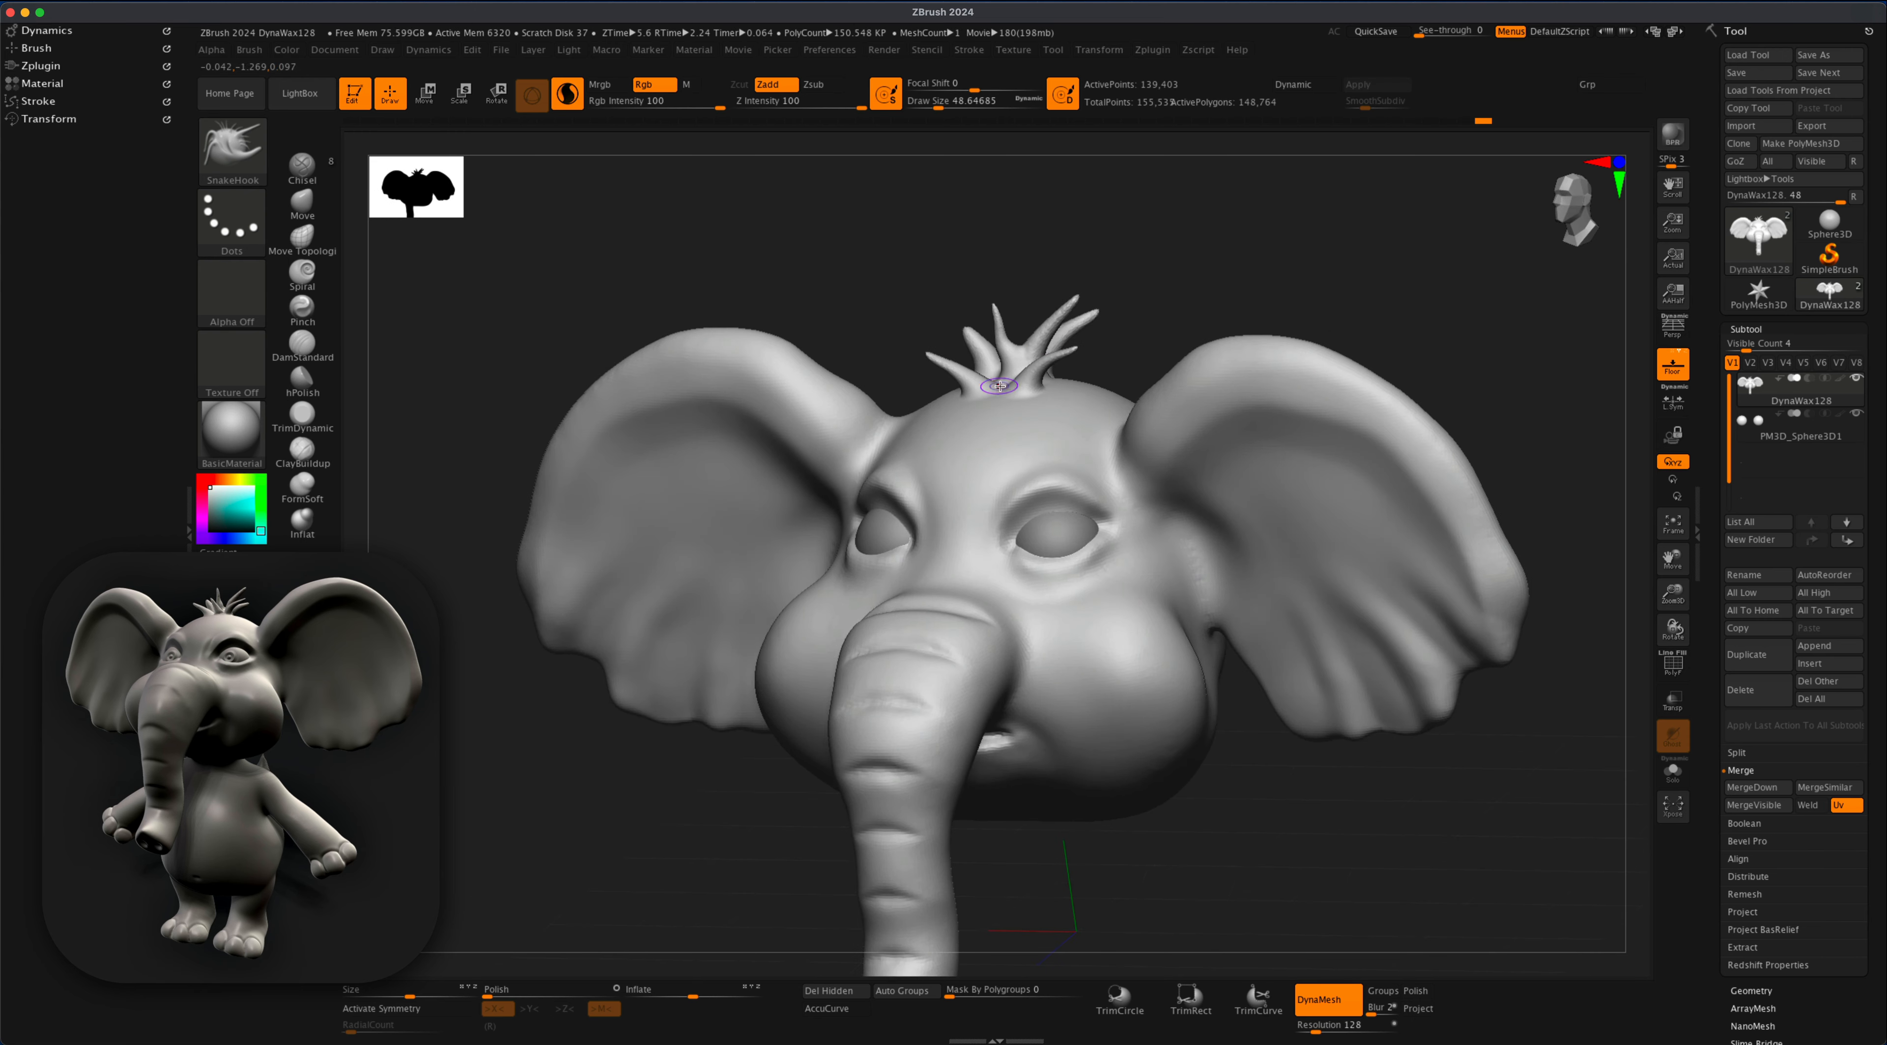
{"action": "left_click_drag", "start_coordinate": [1019, 379], "coordinate": [1015, 345]}
{"action": "mouse_move", "coordinate": [1205, 279]}
{"action": "left_mouse_down"}
{"action": "mouse_move", "coordinate": [1165, 282]}
{"action": "mouse_move", "coordinate": [1205, 264]}
{"action": "left_mouse_up"}
{"action": "left_click_drag", "start_coordinate": [1172, 264], "coordinate": [1363, 293]}
- Carve separations at the front base of the hair tuft with the DamStandard brush at a draw size of about 65, remeshing between strokes
{"action": "left_click", "coordinate": [301, 346]}
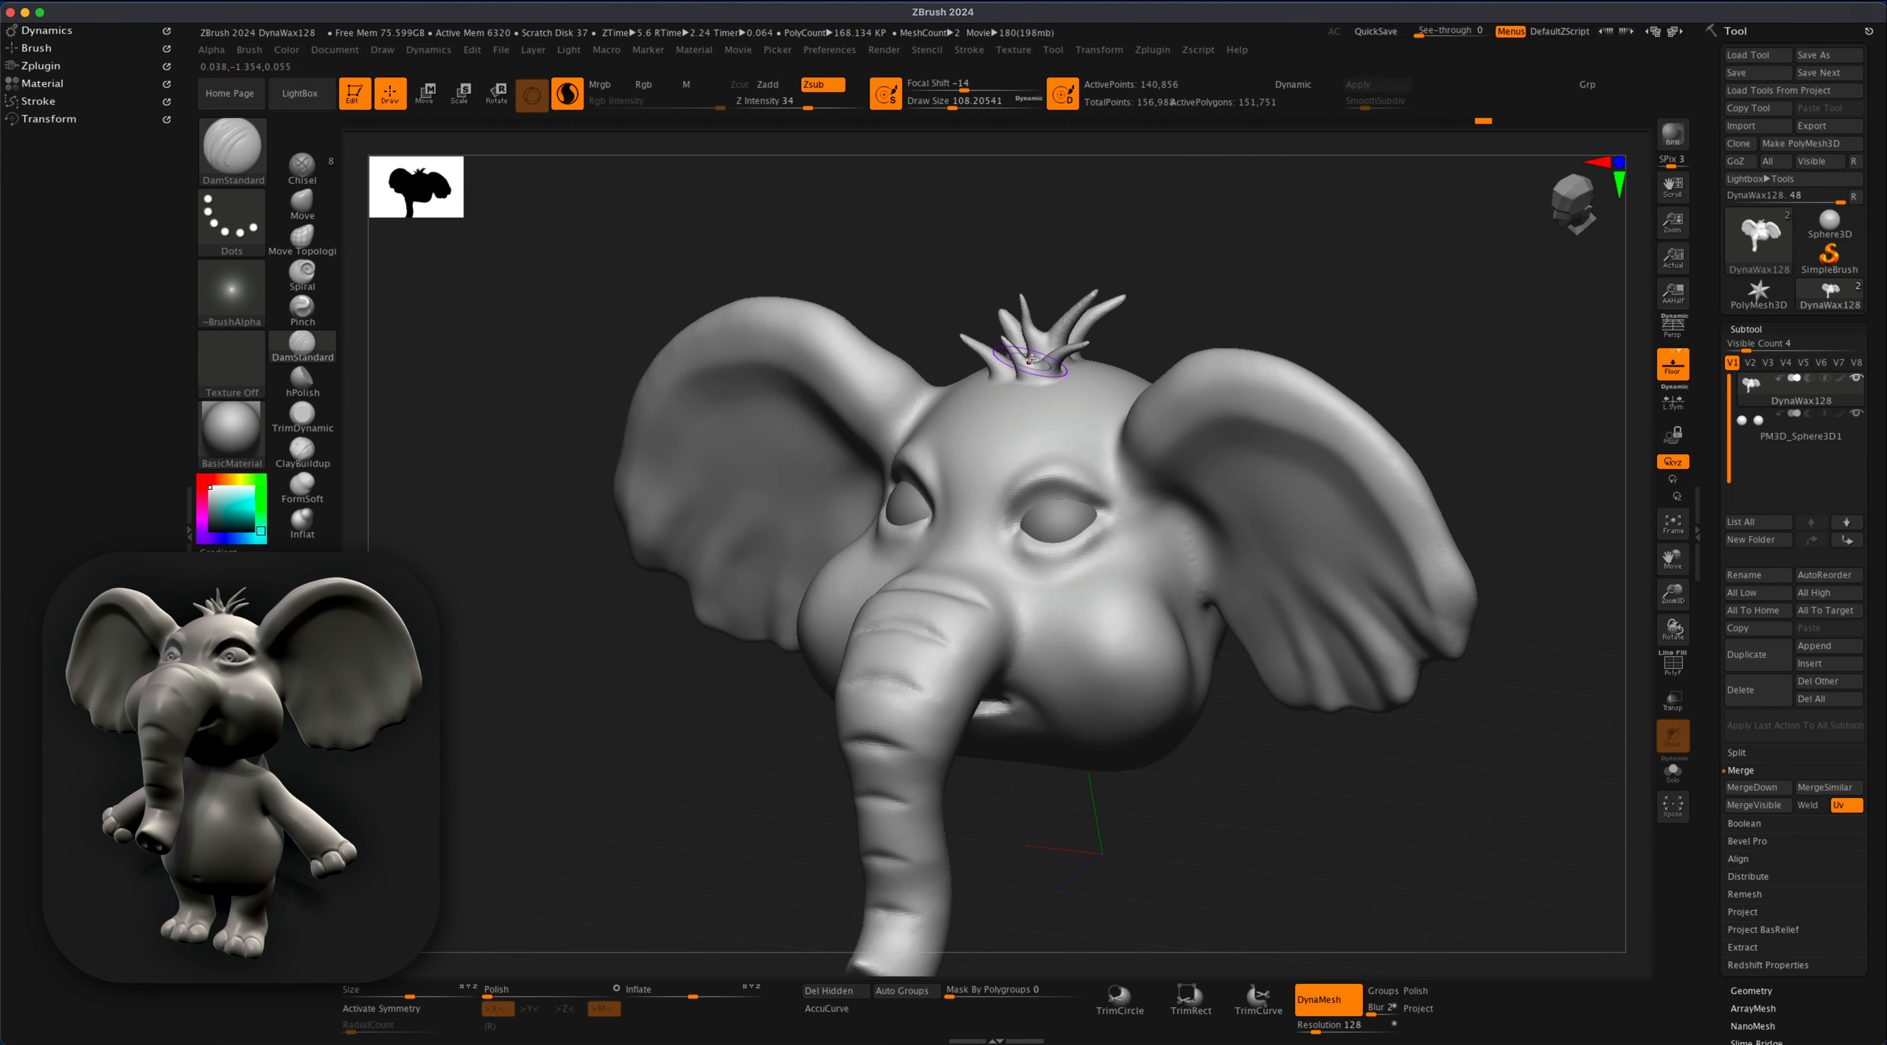
{"action": "left_click_drag", "start_coordinate": [1154, 273], "coordinate": [1180, 276], "text": "ctrl"}
{"action": "key", "text": "s"}
{"action": "left_click_drag", "start_coordinate": [1180, 276], "coordinate": [1184, 276]}
{"action": "mouse_move", "coordinate": [944, 223]}
{"action": "left_mouse_down"}
{"action": "mouse_move", "coordinate": [1222, 294]}
{"action": "mouse_move", "coordinate": [1221, 352]}
{"action": "left_mouse_up"}
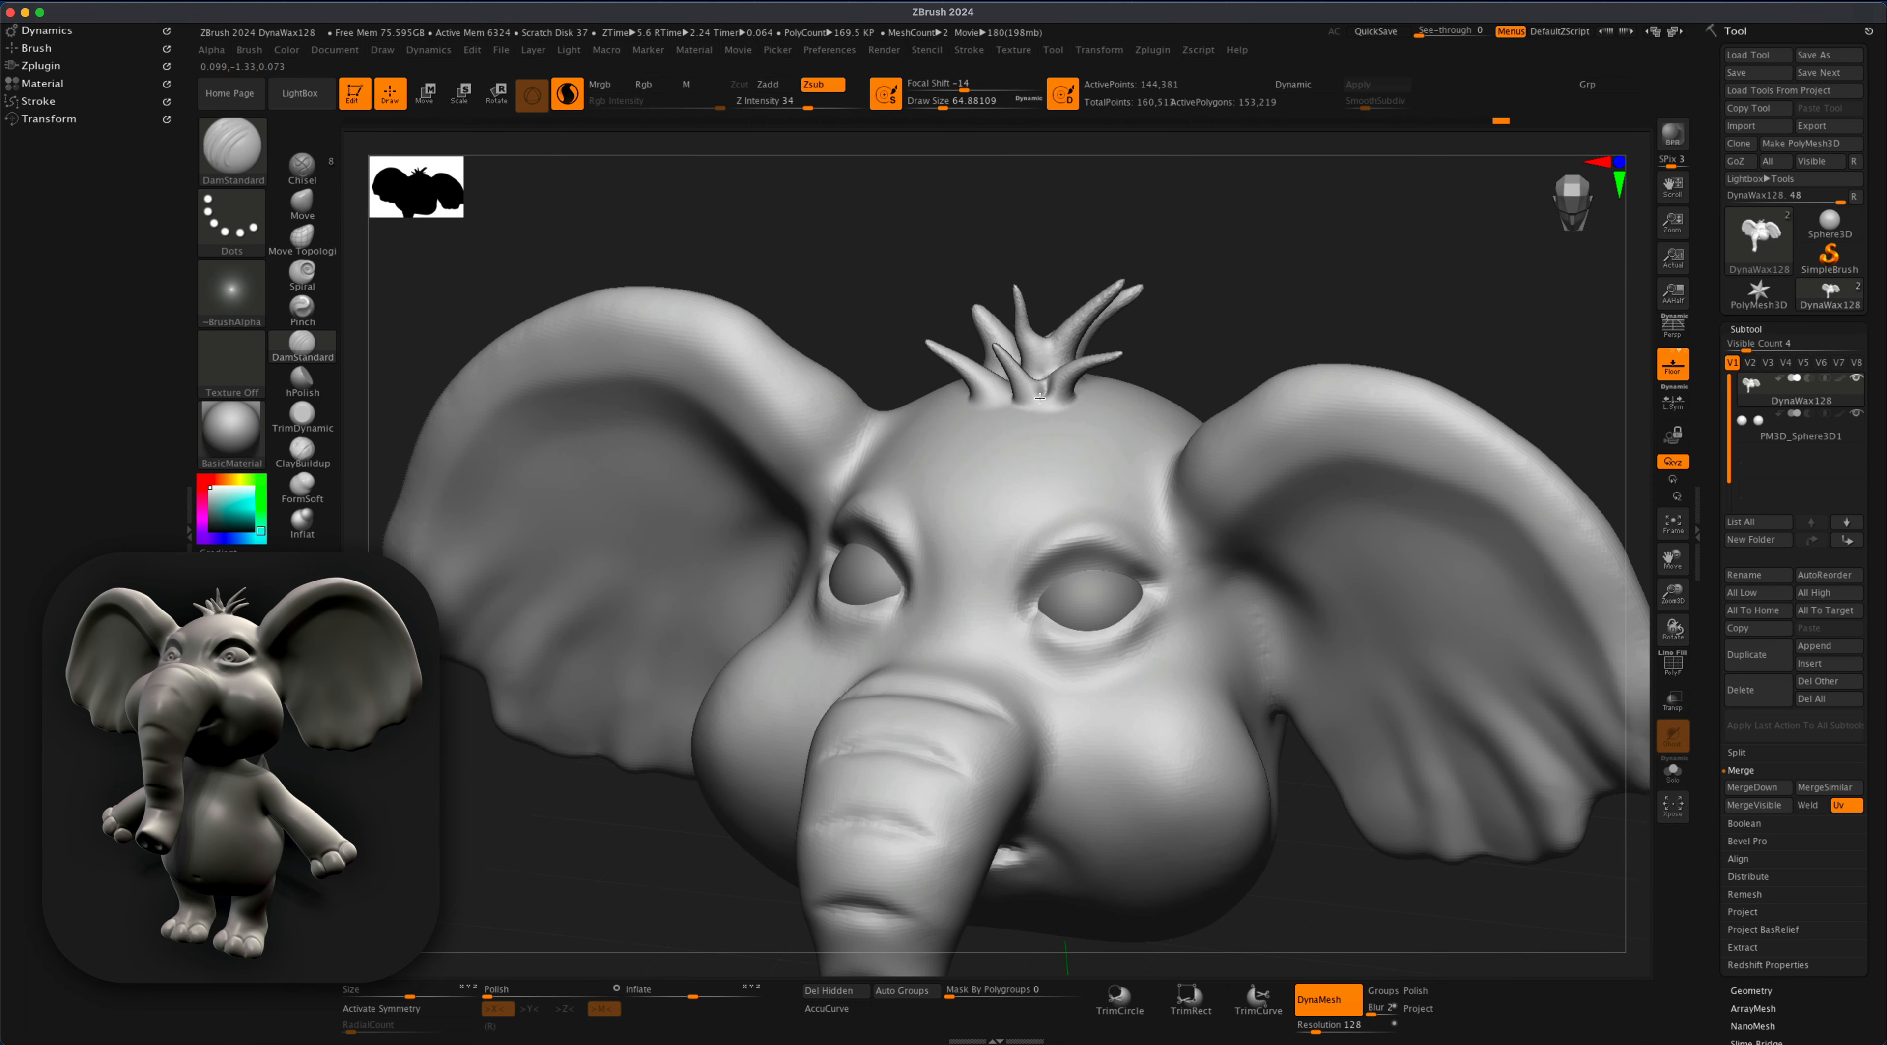
{"action": "left_click_drag", "start_coordinate": [1047, 400], "coordinate": [1045, 408]}
{"action": "left_click_drag", "start_coordinate": [1202, 282], "coordinate": [1227, 289], "text": "ctrl"}
{"action": "left_click_drag", "start_coordinate": [1217, 282], "coordinate": [1222, 363]}
{"action": "left_click_drag", "start_coordinate": [1035, 372], "coordinate": [1044, 390]}
- Deepen the grooves between the hair strands from the top and sides with DamStandard, remeshing the head as the tuft is refined
{"action": "left_click_drag", "start_coordinate": [1216, 271], "coordinate": [1245, 282], "text": "ctrl"}
{"action": "left_click_drag", "start_coordinate": [1254, 278], "coordinate": [1261, 217]}
{"action": "left_click_drag", "start_coordinate": [1042, 342], "coordinate": [1041, 320]}
{"action": "left_click_drag", "start_coordinate": [1289, 244], "coordinate": [1308, 256], "text": "ctrl"}
{"action": "left_click_drag", "start_coordinate": [1289, 256], "coordinate": [1315, 220]}
{"action": "left_click_drag", "start_coordinate": [1315, 198], "coordinate": [1317, 308]}
{"action": "left_click_drag", "start_coordinate": [897, 538], "coordinate": [908, 432]}
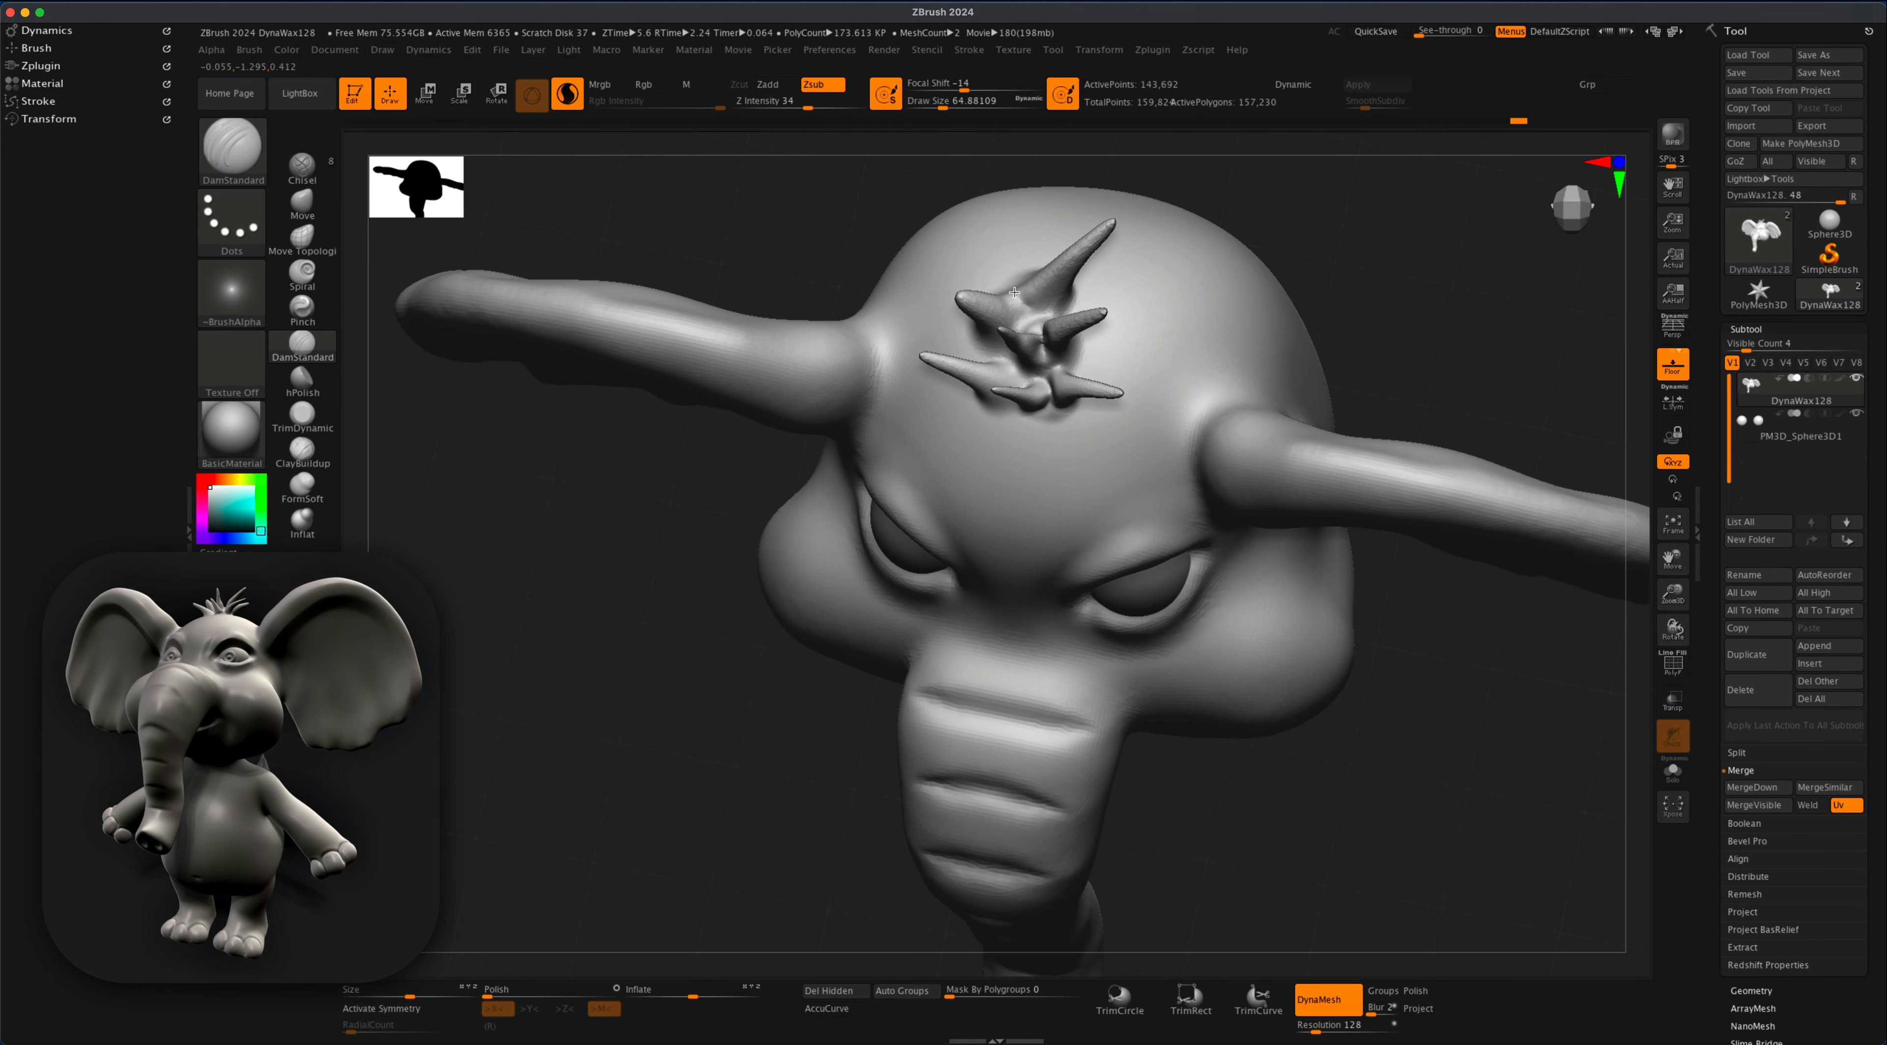
{"action": "left_click_drag", "start_coordinate": [1293, 227], "coordinate": [1315, 242], "text": "ctrl"}
{"action": "left_click_drag", "start_coordinate": [1316, 234], "coordinate": [1301, 356]}
{"action": "left_click_drag", "start_coordinate": [1026, 542], "coordinate": [1048, 410]}
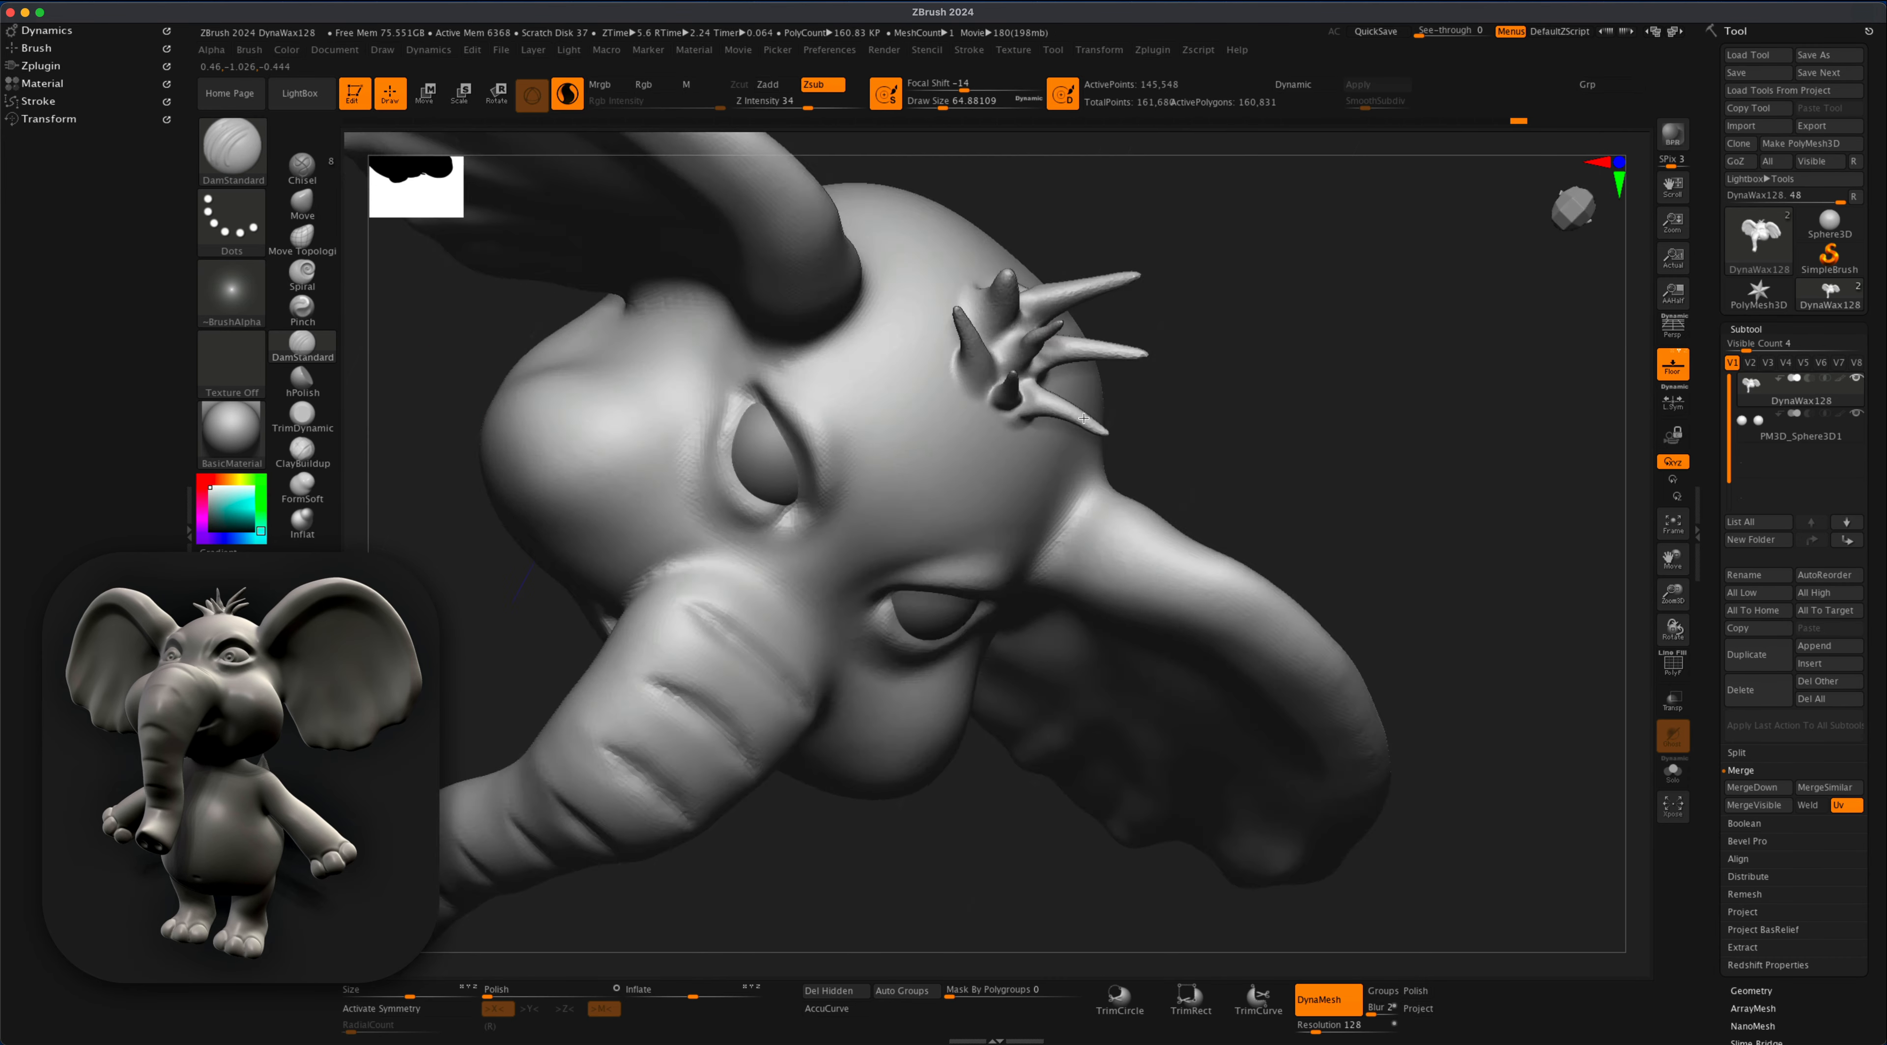
{"action": "left_click_drag", "start_coordinate": [1304, 201], "coordinate": [1330, 279]}
{"action": "left_click_drag", "start_coordinate": [1323, 275], "coordinate": [1315, 213]}
{"action": "left_click_drag", "start_coordinate": [1269, 307], "coordinate": [1285, 294], "text": "shift"}
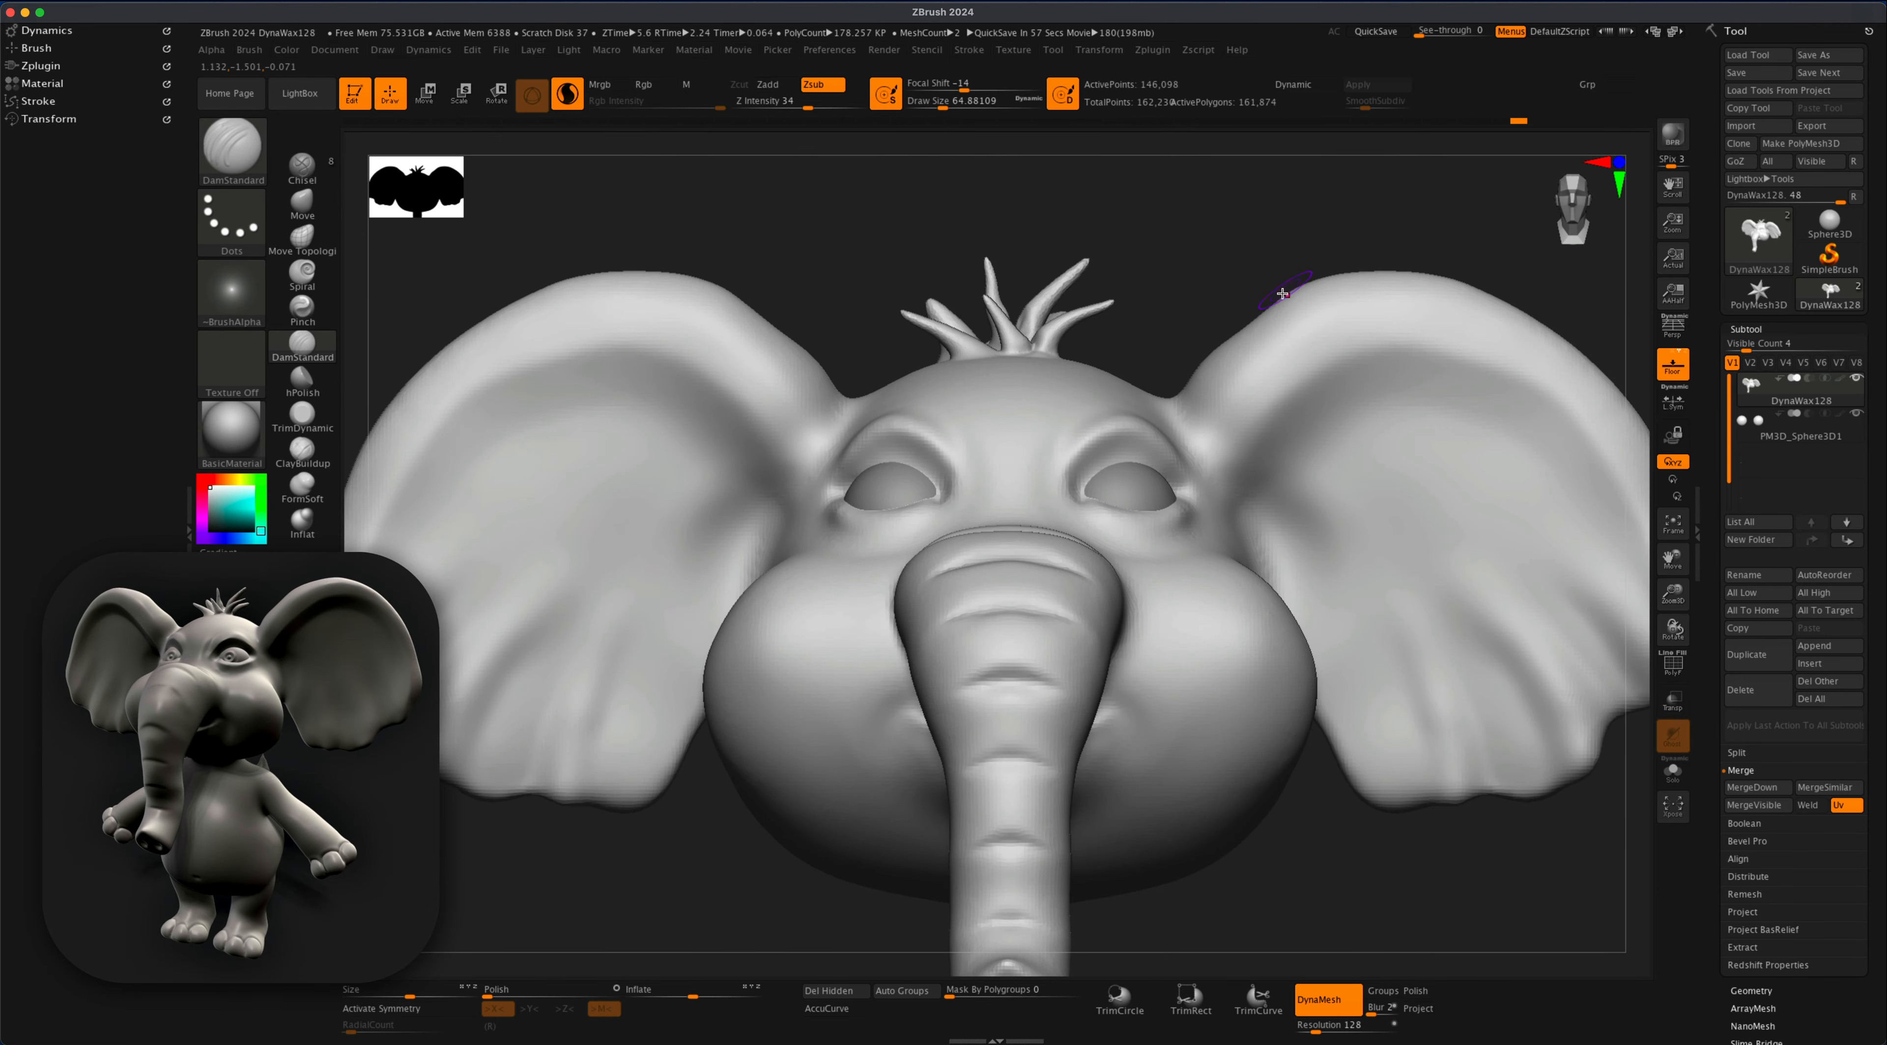
- Turn on perspective display for the elephant head
{"action": "left_click_drag", "start_coordinate": [1218, 901], "coordinate": [1226, 653], "text": "alt"}
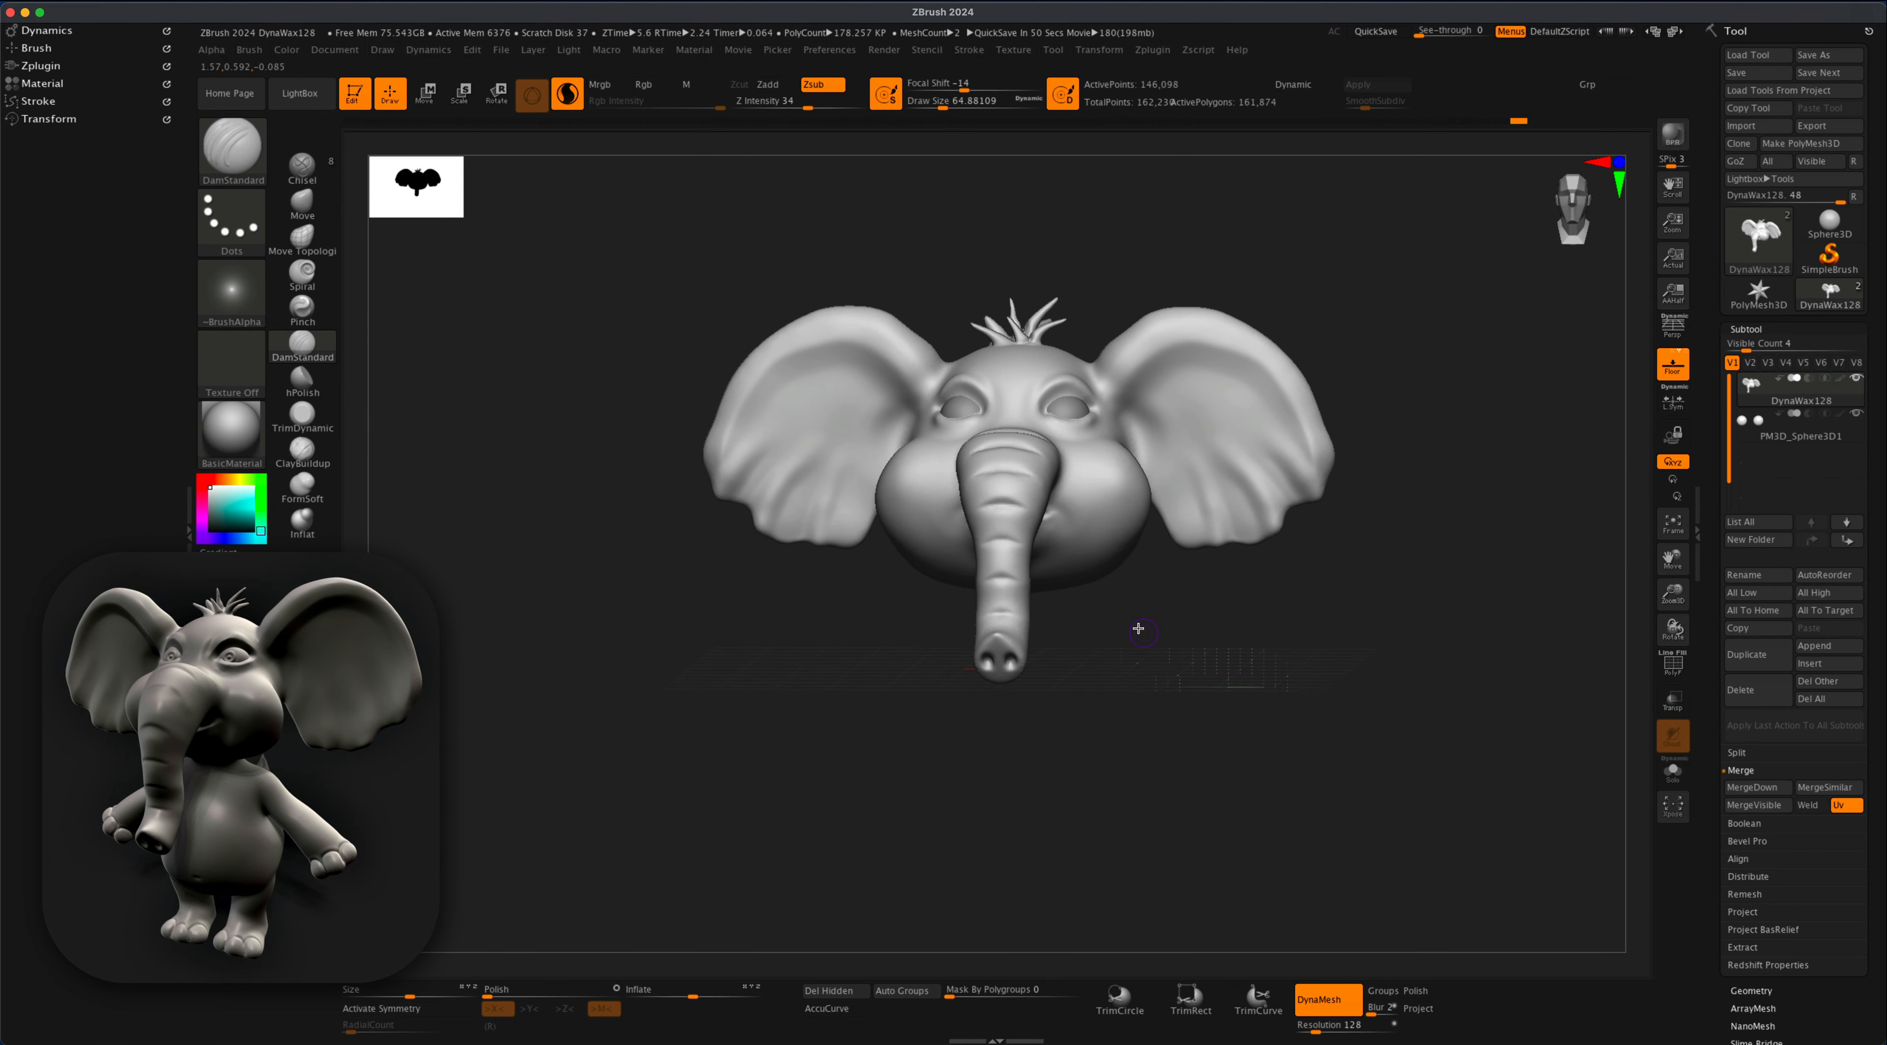
{"action": "key", "text": "p"}
{"action": "mouse_move", "coordinate": [1437, 607]}
{"action": "left_mouse_down"}
{"action": "mouse_move", "coordinate": [1403, 602]}
{"action": "mouse_move", "coordinate": [1433, 603]}
{"action": "left_mouse_up"}
- Try to refine the cheeks and mouth area with the Move brush at draw sizes of about 344 and 192, with symmetry on
{"action": "left_click", "coordinate": [302, 205]}
{"action": "key", "text": "s"}
{"action": "left_click_drag", "start_coordinate": [575, 481], "coordinate": [590, 481]}
{"action": "mouse_move", "coordinate": [1141, 628]}
{"action": "left_mouse_down"}
{"action": "mouse_move", "coordinate": [1099, 608]}
{"action": "mouse_move", "coordinate": [989, 651]}
{"action": "mouse_move", "coordinate": [884, 640]}
{"action": "mouse_move", "coordinate": [1180, 653]}
{"action": "mouse_move", "coordinate": [1156, 650]}
{"action": "left_mouse_up"}
{"action": "key", "text": "s"}
{"action": "key", "text": "s"}
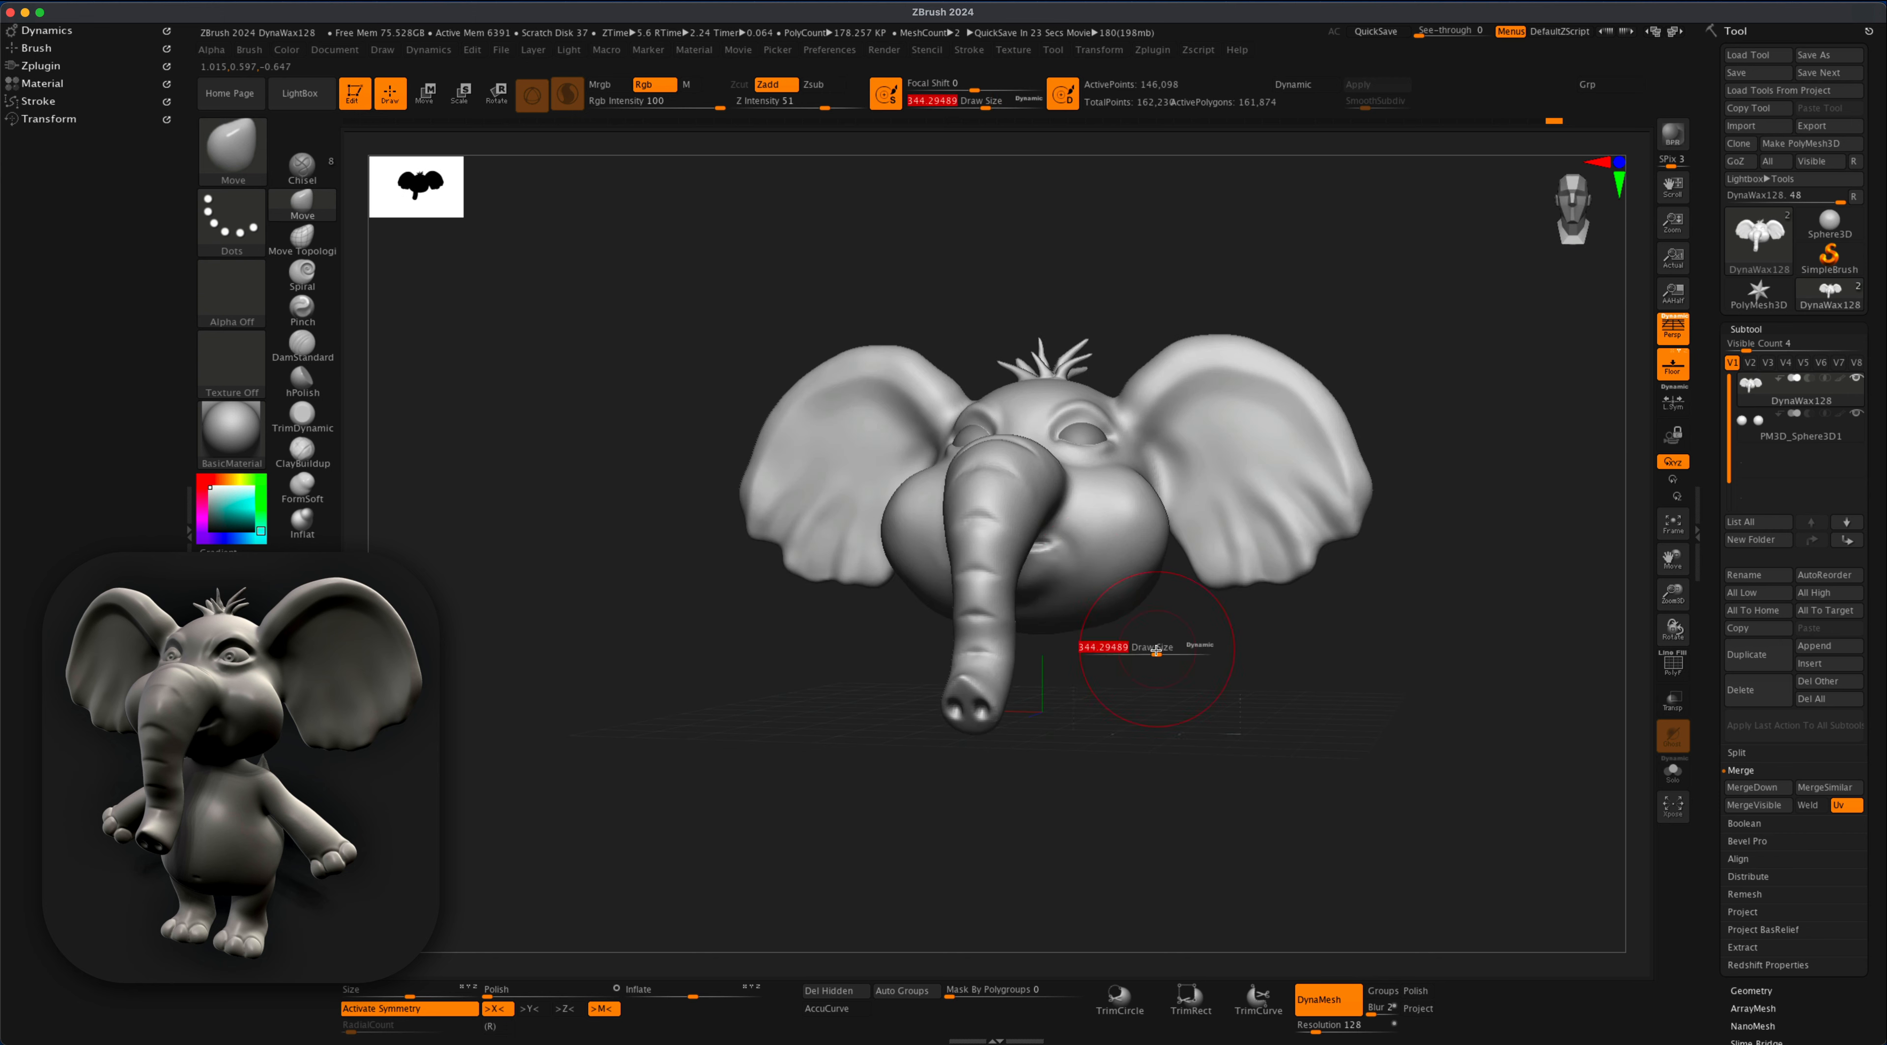
{"action": "left_click_drag", "start_coordinate": [1075, 539], "coordinate": [1327, 498]}
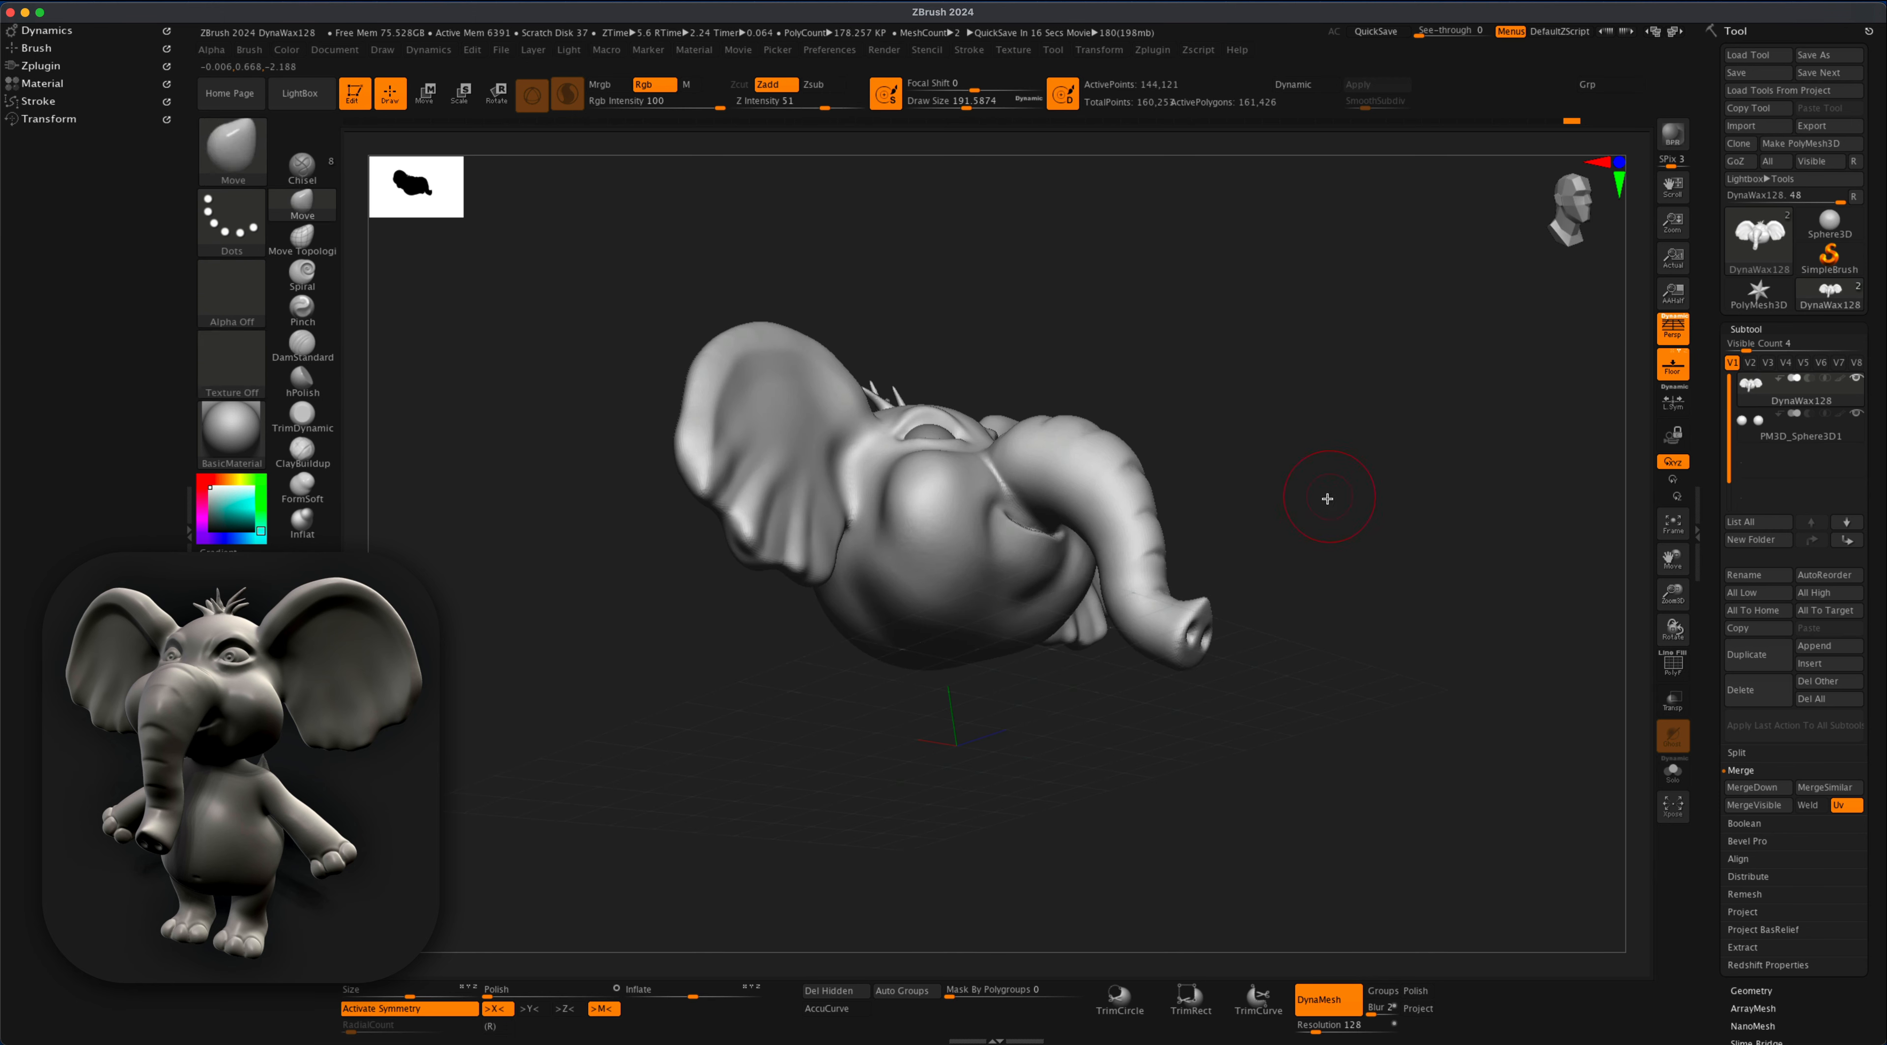
{"action": "left_click_drag", "start_coordinate": [1036, 583], "coordinate": [996, 601], "text": "shift"}
{"action": "mouse_move", "coordinate": [1392, 400]}
{"action": "left_mouse_down"}
{"action": "mouse_move", "coordinate": [1272, 624]}
{"action": "mouse_move", "coordinate": [1310, 632]}
{"action": "mouse_move", "coordinate": [1285, 619]}
{"action": "mouse_move", "coordinate": [1308, 616]}
{"action": "left_mouse_up"}
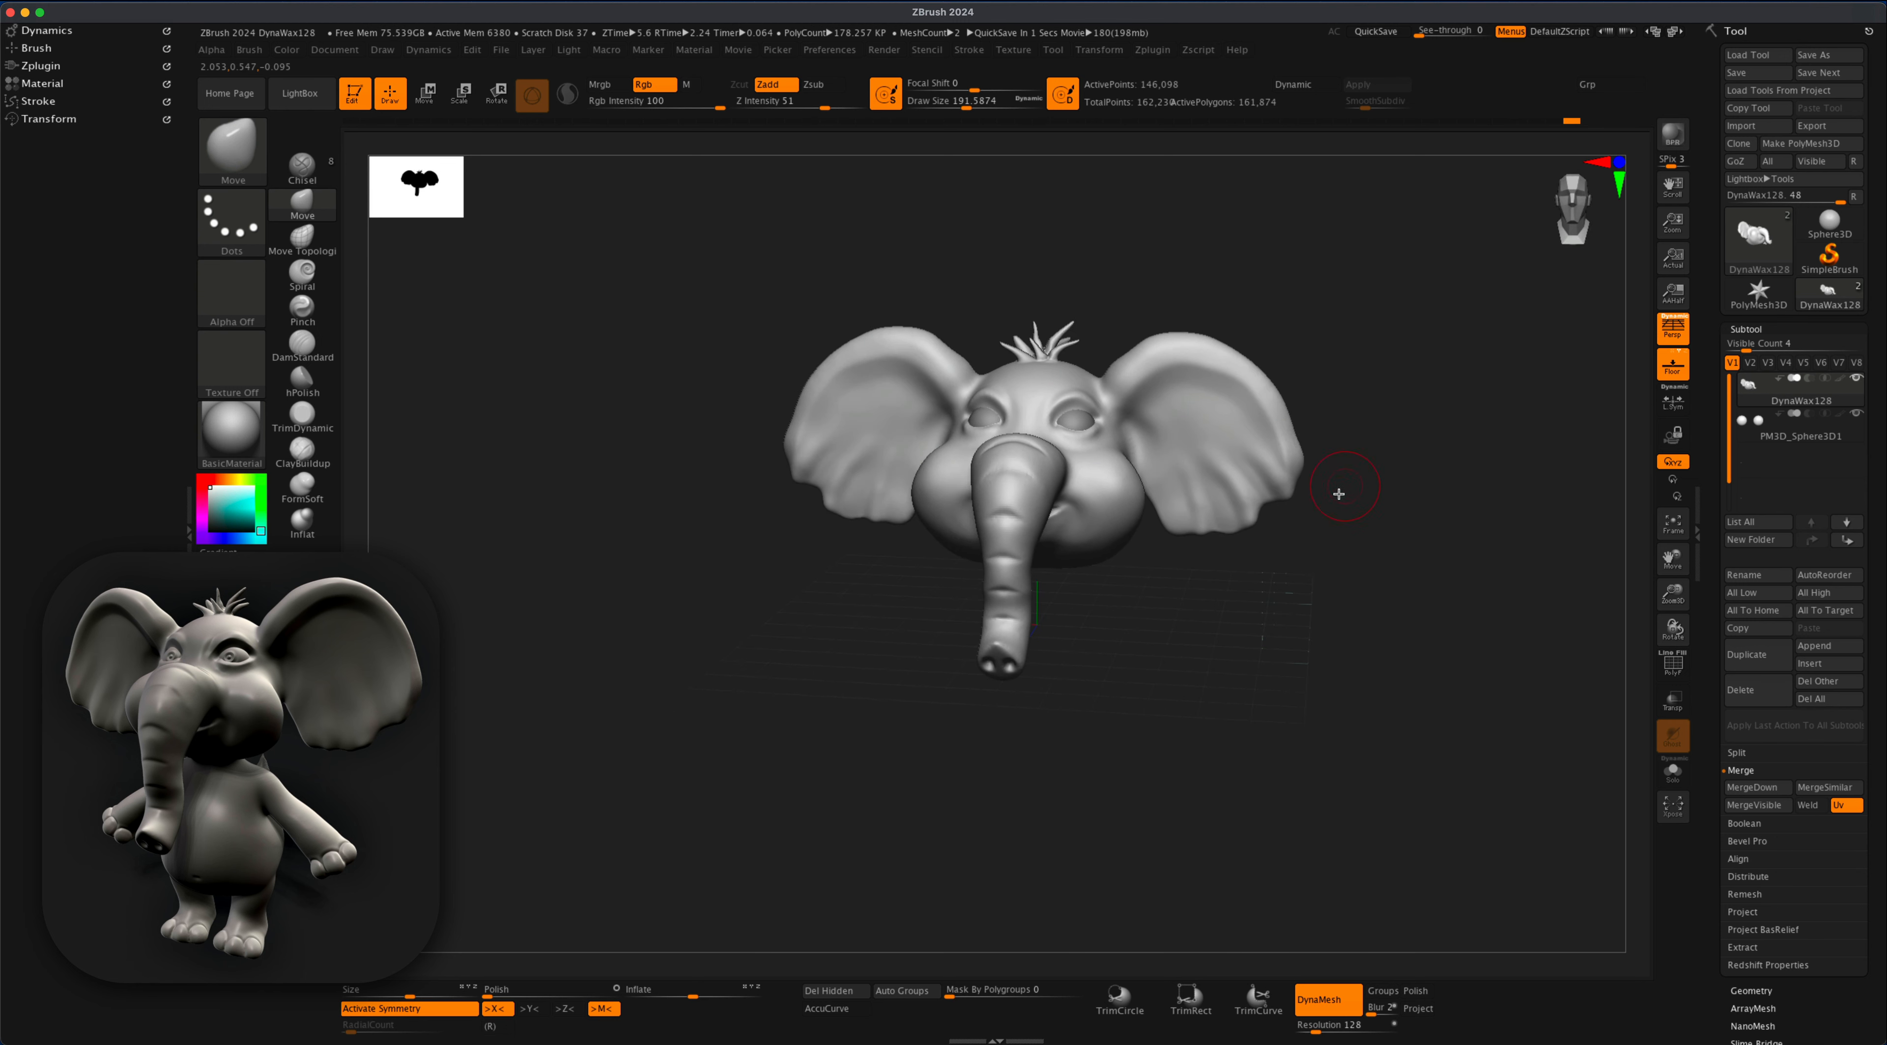
- Append a sphere as a new subtool and move it below the head as the base of the body
{"action": "left_click", "coordinate": [1829, 663]}
{"action": "left_click", "coordinate": [1319, 730]}
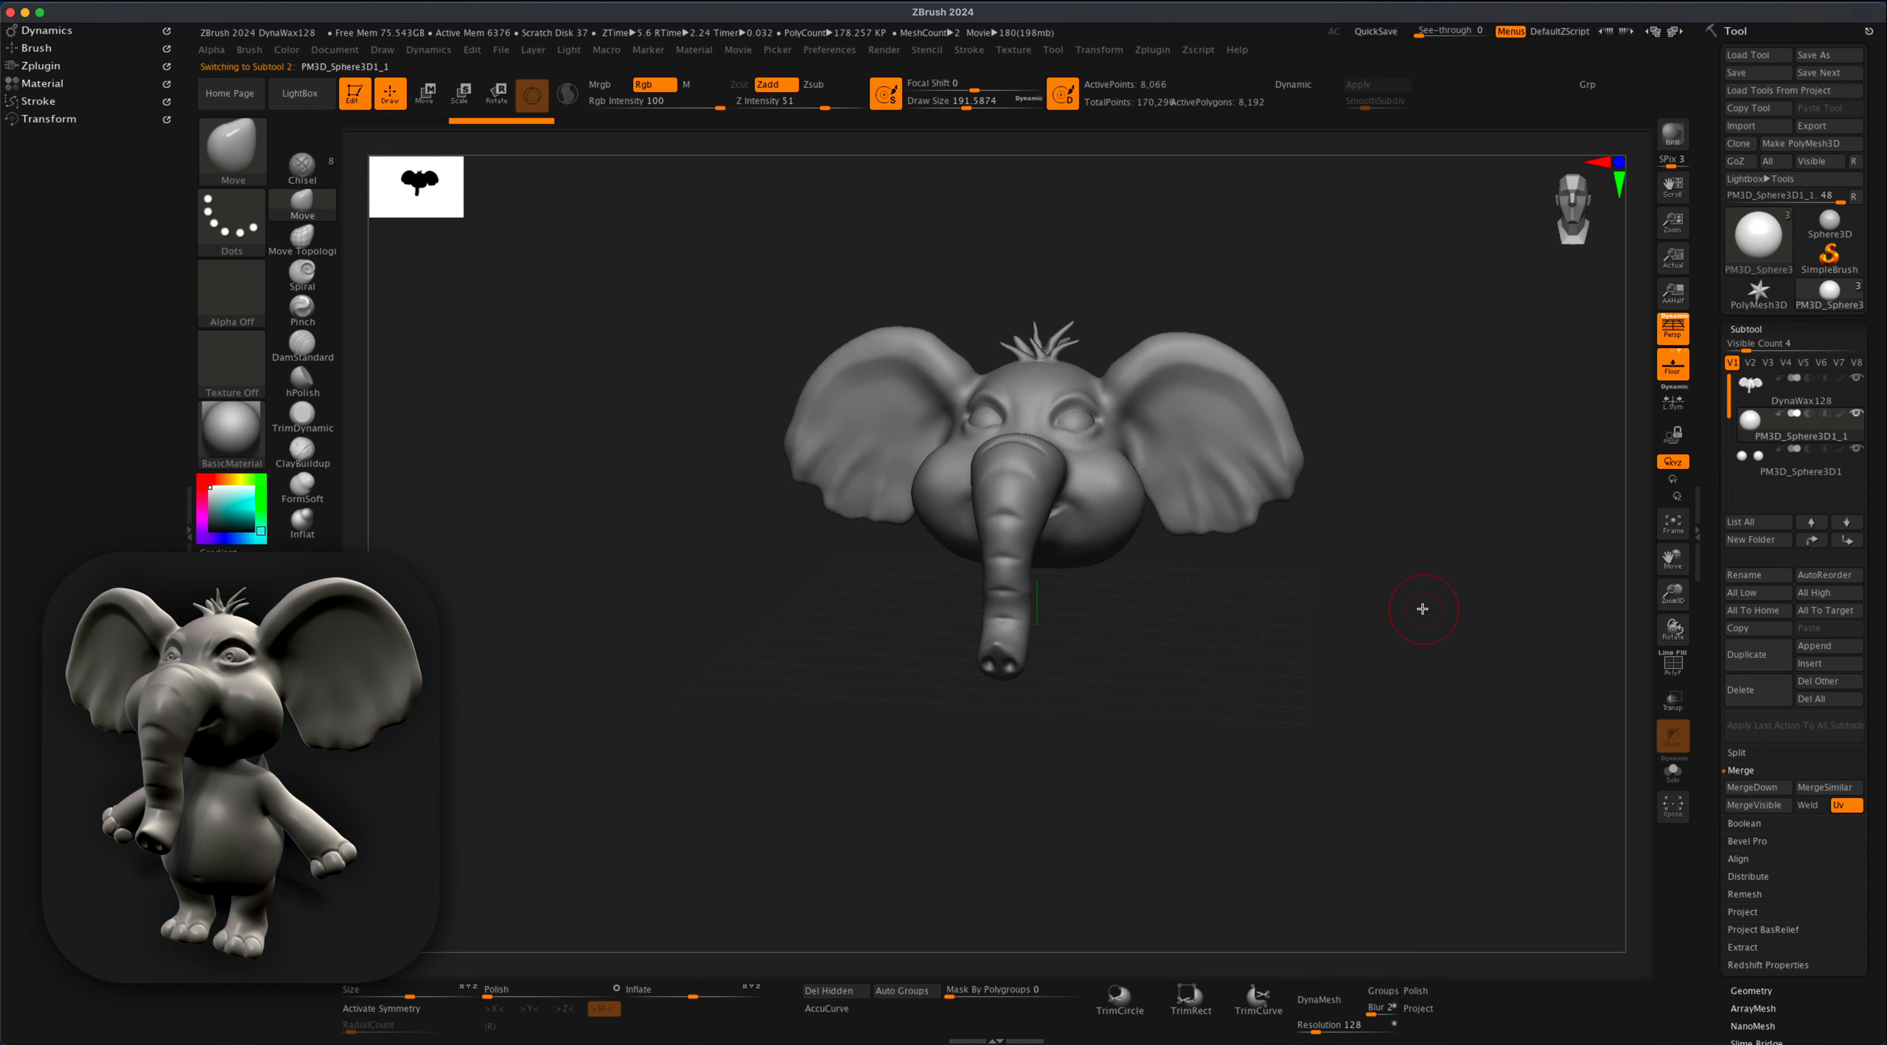
{"action": "key", "text": "w"}
{"action": "left_click_drag", "start_coordinate": [1038, 526], "coordinate": [1080, 513]}
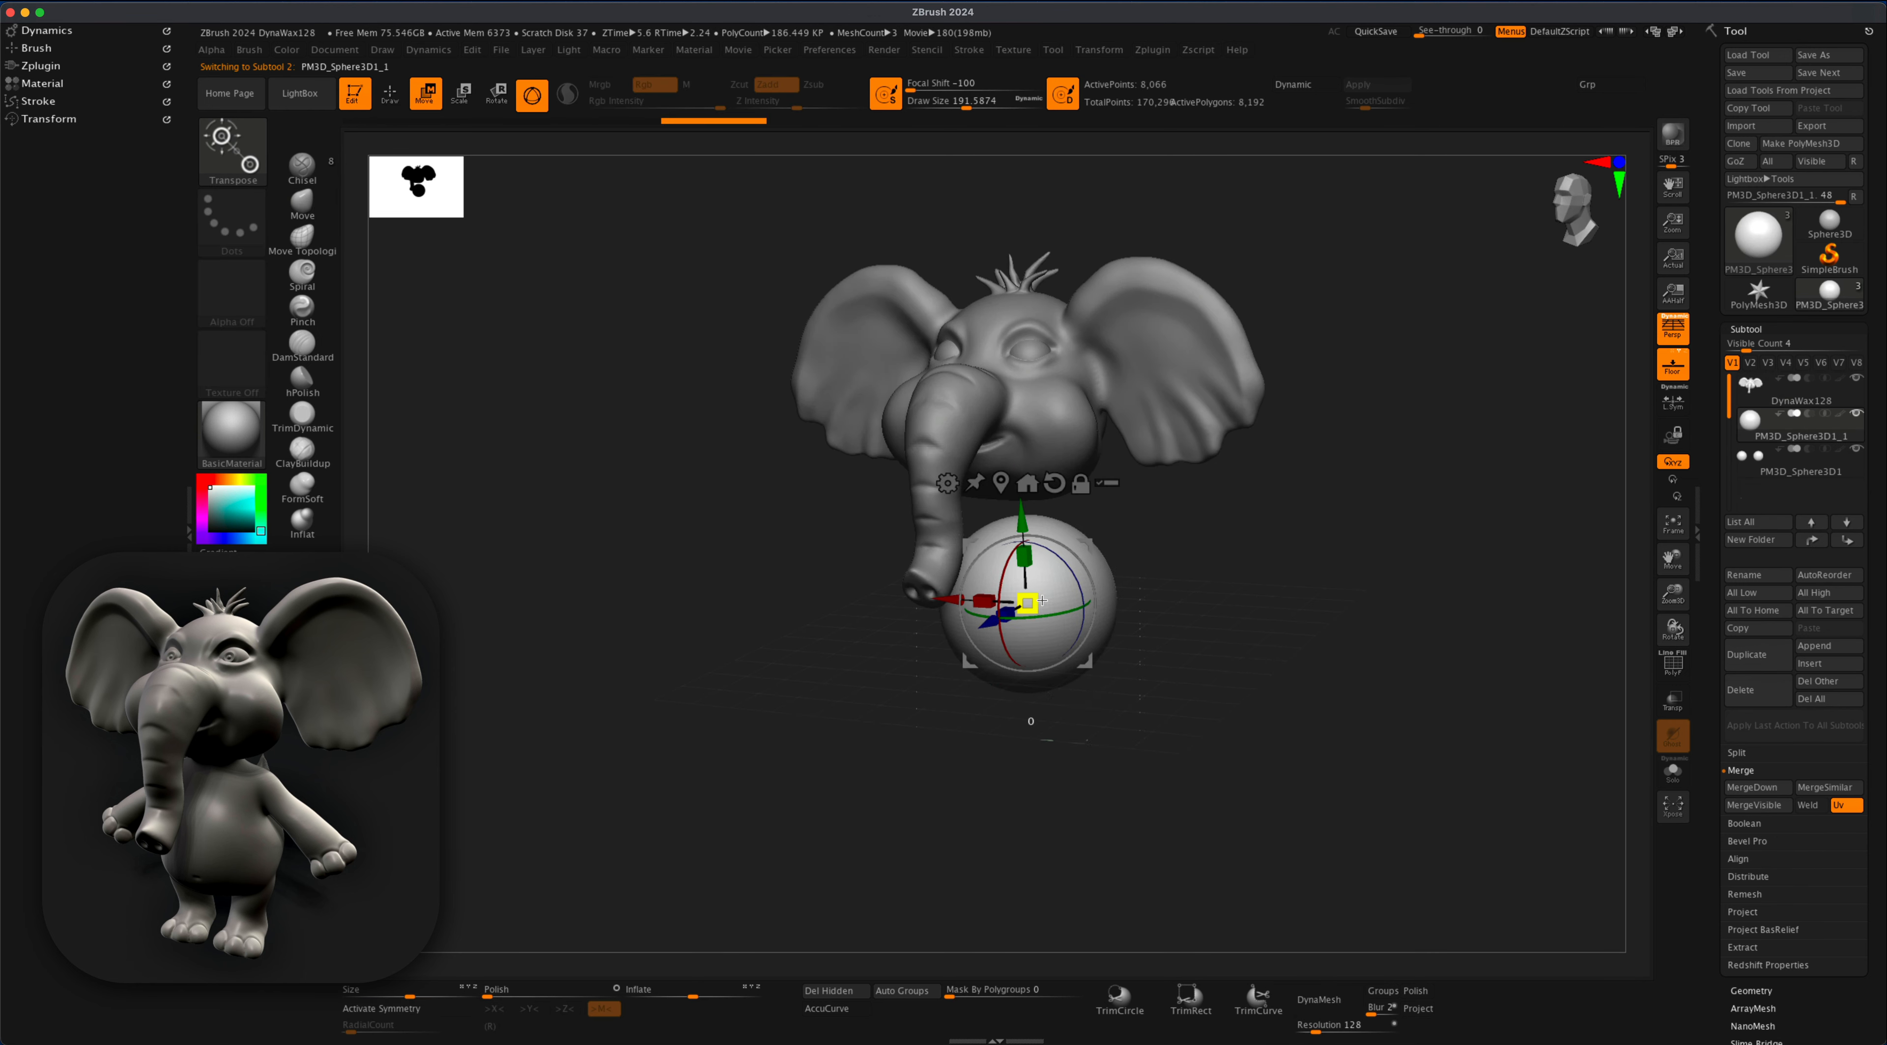
- Enlarge and position the body sphere beneath the head, convert it to DynaMesh at resolution 128, and return to Draw mode
{"action": "left_click_drag", "start_coordinate": [1042, 600], "coordinate": [1062, 600]}
{"action": "left_click_drag", "start_coordinate": [1267, 596], "coordinate": [1188, 591]}
{"action": "left_click_drag", "start_coordinate": [1028, 523], "coordinate": [1028, 541]}
{"action": "mouse_move", "coordinate": [1222, 533]}
{"action": "left_mouse_down"}
{"action": "mouse_move", "coordinate": [1277, 522]}
{"action": "mouse_move", "coordinate": [1183, 515]}
{"action": "left_mouse_up"}
{"action": "left_click", "coordinate": [1317, 998]}
{"action": "left_click", "coordinate": [390, 94]}
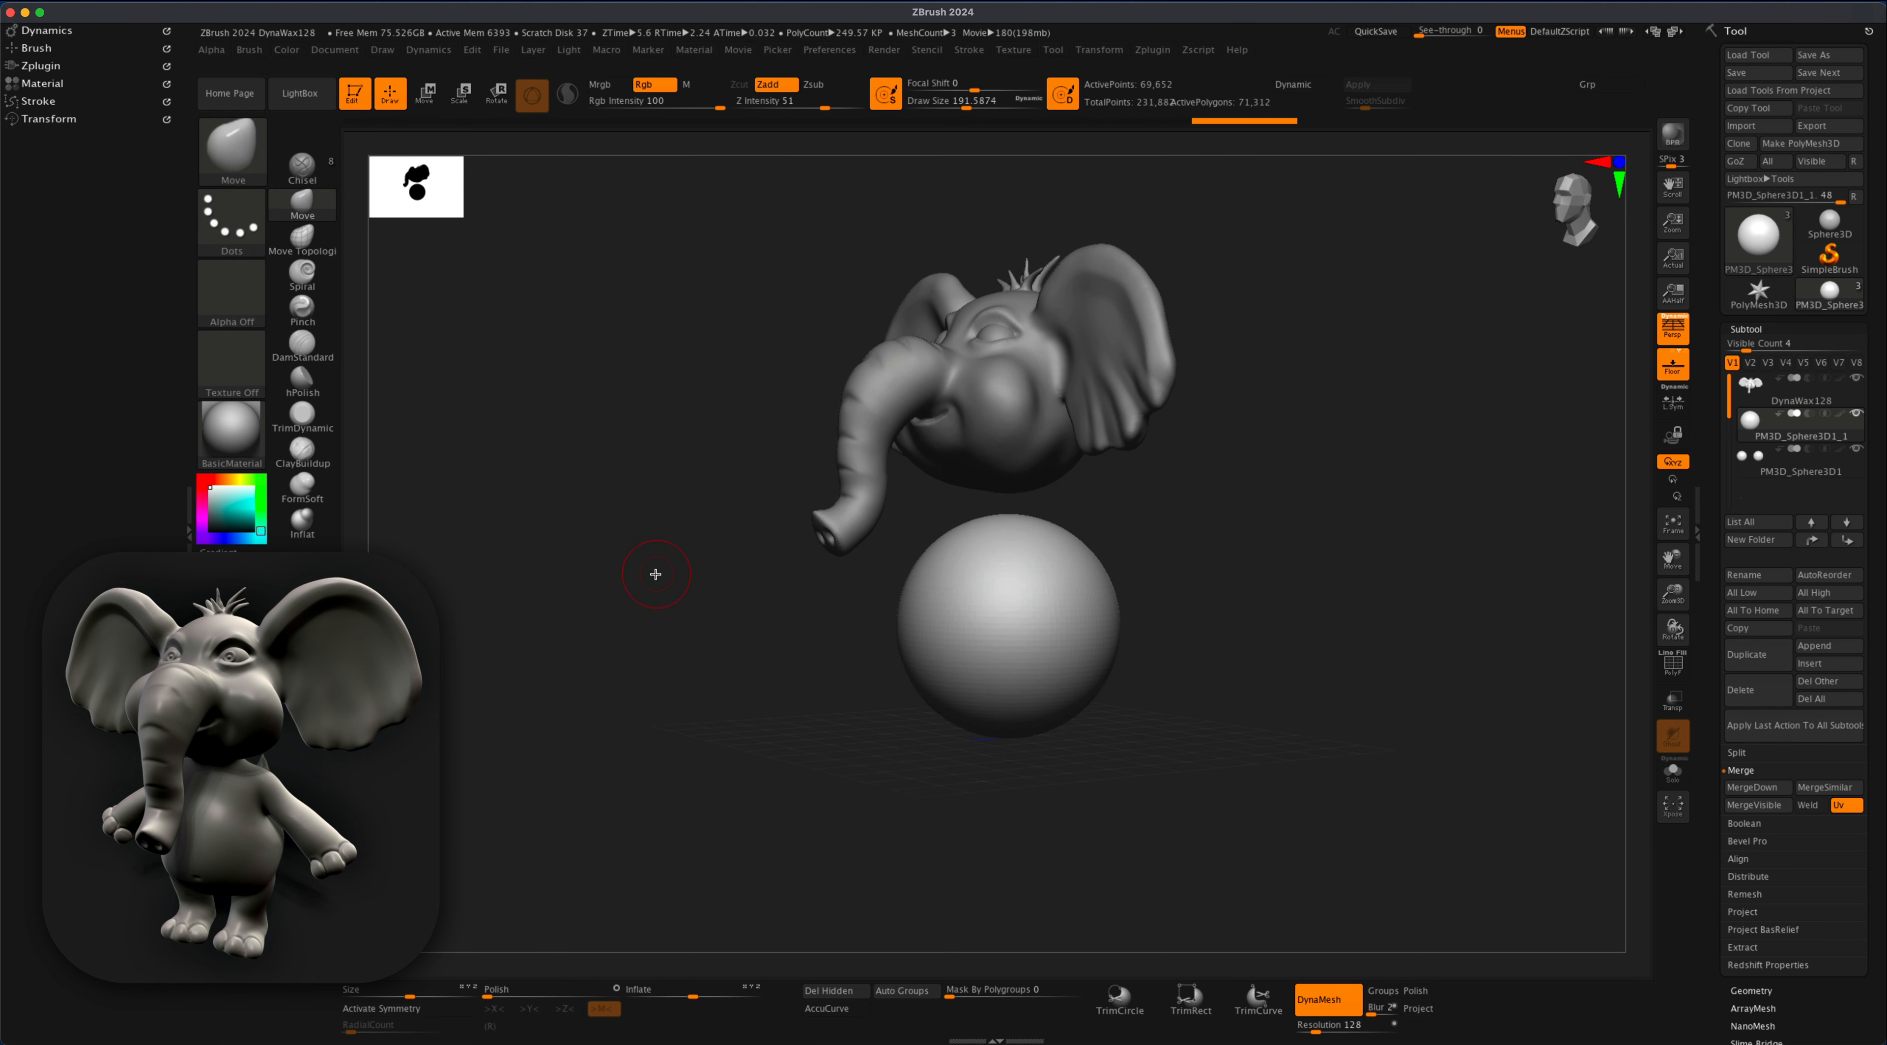
- Turn on X symmetry and pull the top of the body sphere up into a neck with the Move brush at draw sizes of about 460 and 567
{"action": "key", "text": "x"}
{"action": "key", "text": "bracketright"}
{"action": "key", "text": "bracketright"}
{"action": "left_click_drag", "start_coordinate": [612, 980], "coordinate": [614, 982]}
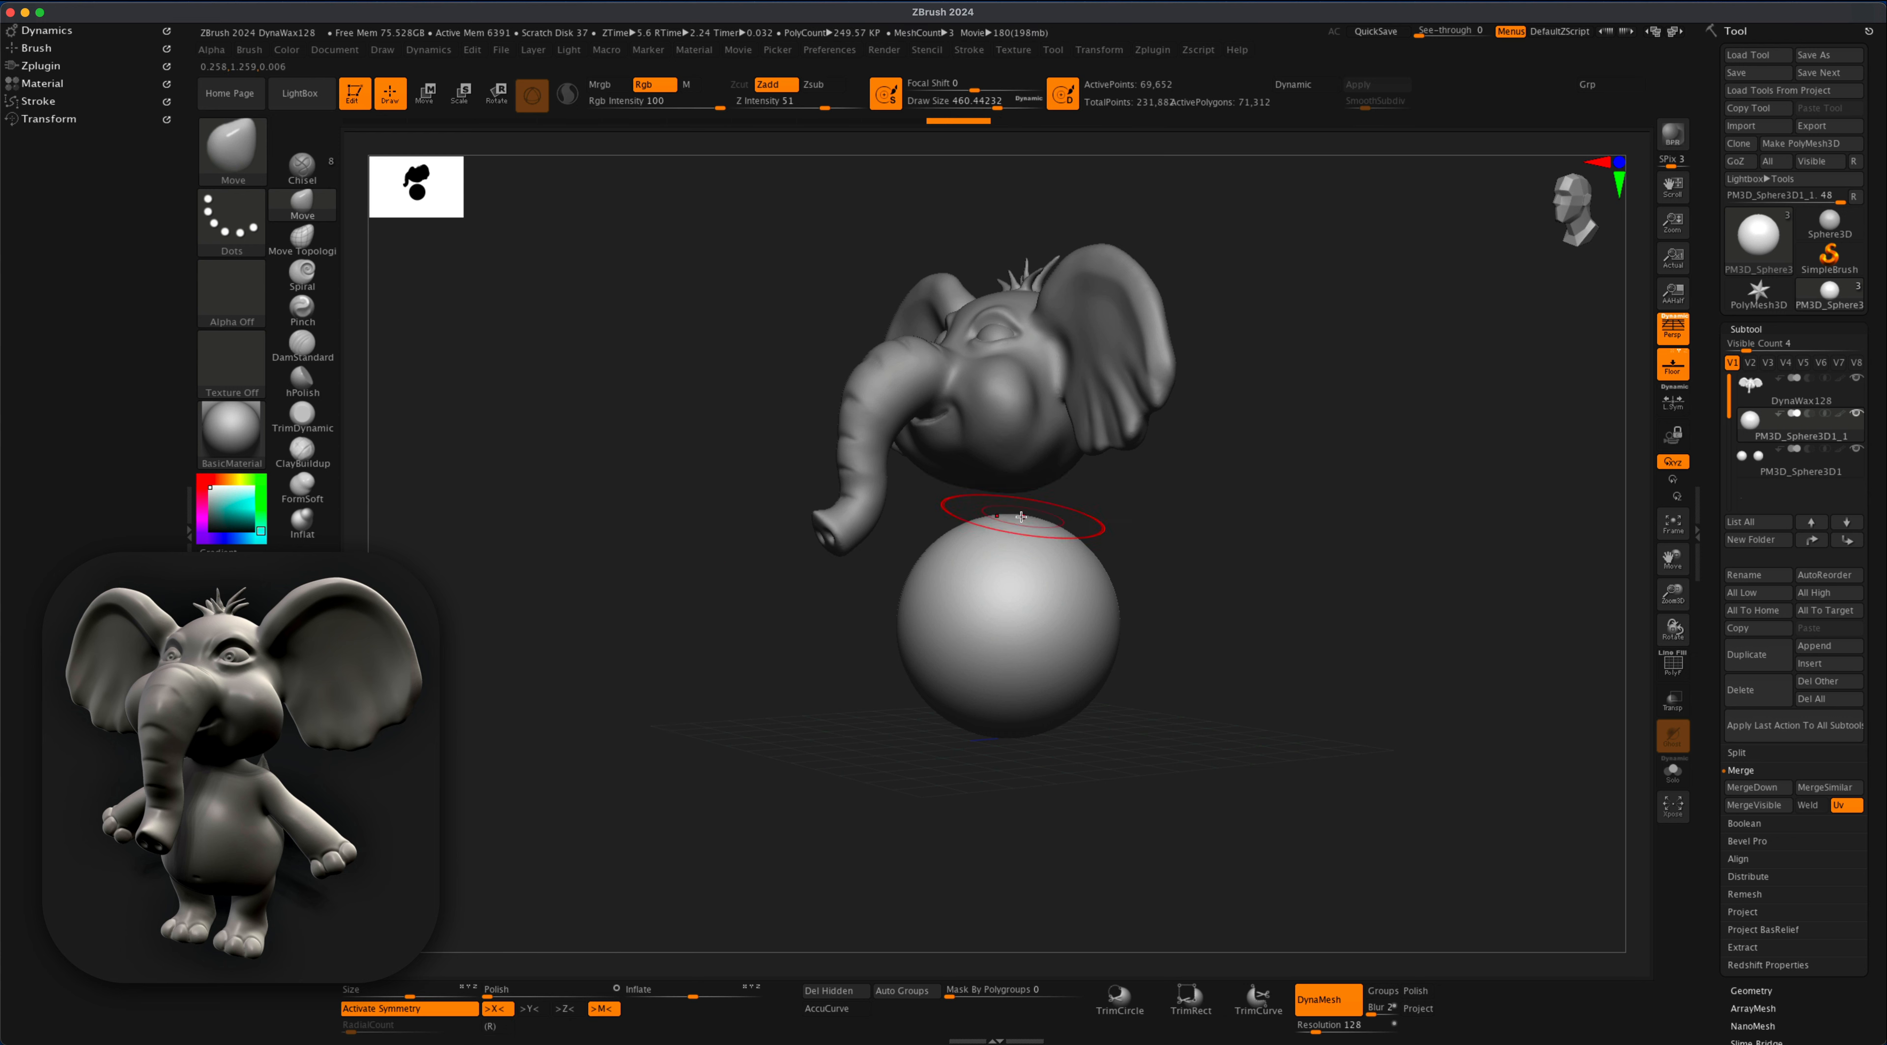
{"action": "left_click_drag", "start_coordinate": [1018, 516], "coordinate": [1017, 468]}
{"action": "left_click_drag", "start_coordinate": [1213, 508], "coordinate": [1150, 507]}
{"action": "key", "text": "s"}
{"action": "left_click_drag", "start_coordinate": [1133, 506], "coordinate": [1150, 506]}
{"action": "left_click_drag", "start_coordinate": [963, 554], "coordinate": [983, 557]}
{"action": "left_click_drag", "start_coordinate": [1202, 614], "coordinate": [1143, 619]}
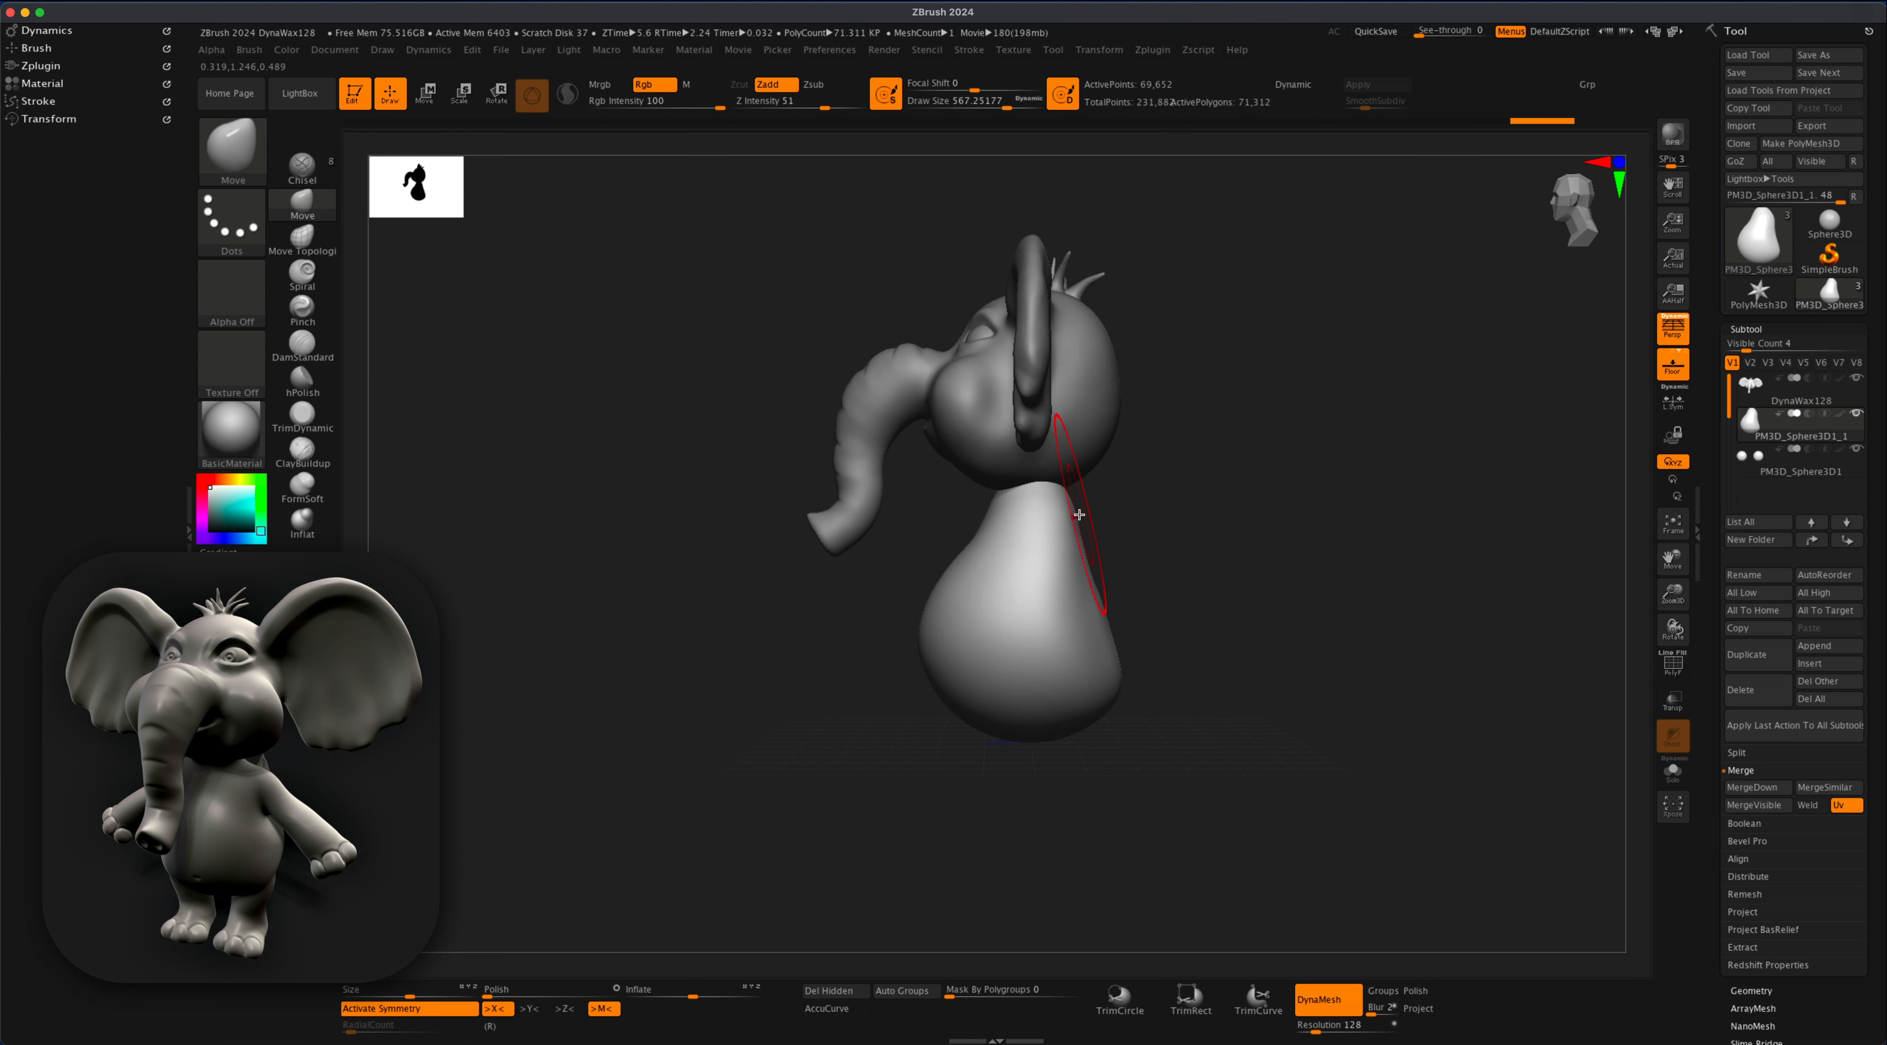
- Shape the torso's back, belly and shoulders from the side and front with the Move brush, reducing the draw size to about 379
{"action": "left_click_drag", "start_coordinate": [1152, 698], "coordinate": [1162, 648], "text": "alt"}
{"action": "left_click_drag", "start_coordinate": [1192, 581], "coordinate": [1132, 585]}
{"action": "left_click_drag", "start_coordinate": [1080, 612], "coordinate": [1064, 622]}
{"action": "left_click_drag", "start_coordinate": [1036, 645], "coordinate": [1114, 649]}
{"action": "mouse_move", "coordinate": [1202, 590]}
{"action": "left_mouse_down"}
{"action": "mouse_move", "coordinate": [1307, 555]}
{"action": "mouse_move", "coordinate": [1374, 493]}
{"action": "mouse_move", "coordinate": [1392, 502]}
{"action": "mouse_move", "coordinate": [1271, 499]}
{"action": "left_mouse_up"}
{"action": "key", "text": "s"}
{"action": "mouse_move", "coordinate": [1330, 500]}
{"action": "left_mouse_down"}
{"action": "mouse_move", "coordinate": [1221, 548]}
{"action": "mouse_move", "coordinate": [1202, 587]}
{"action": "mouse_move", "coordinate": [1212, 575]}
{"action": "left_mouse_up"}
{"action": "key", "text": "["}
{"action": "mouse_move", "coordinate": [1330, 546]}
{"action": "left_mouse_down"}
{"action": "mouse_move", "coordinate": [1249, 553]}
{"action": "mouse_move", "coordinate": [1332, 603]}
{"action": "mouse_move", "coordinate": [1382, 582]}
{"action": "left_mouse_up"}
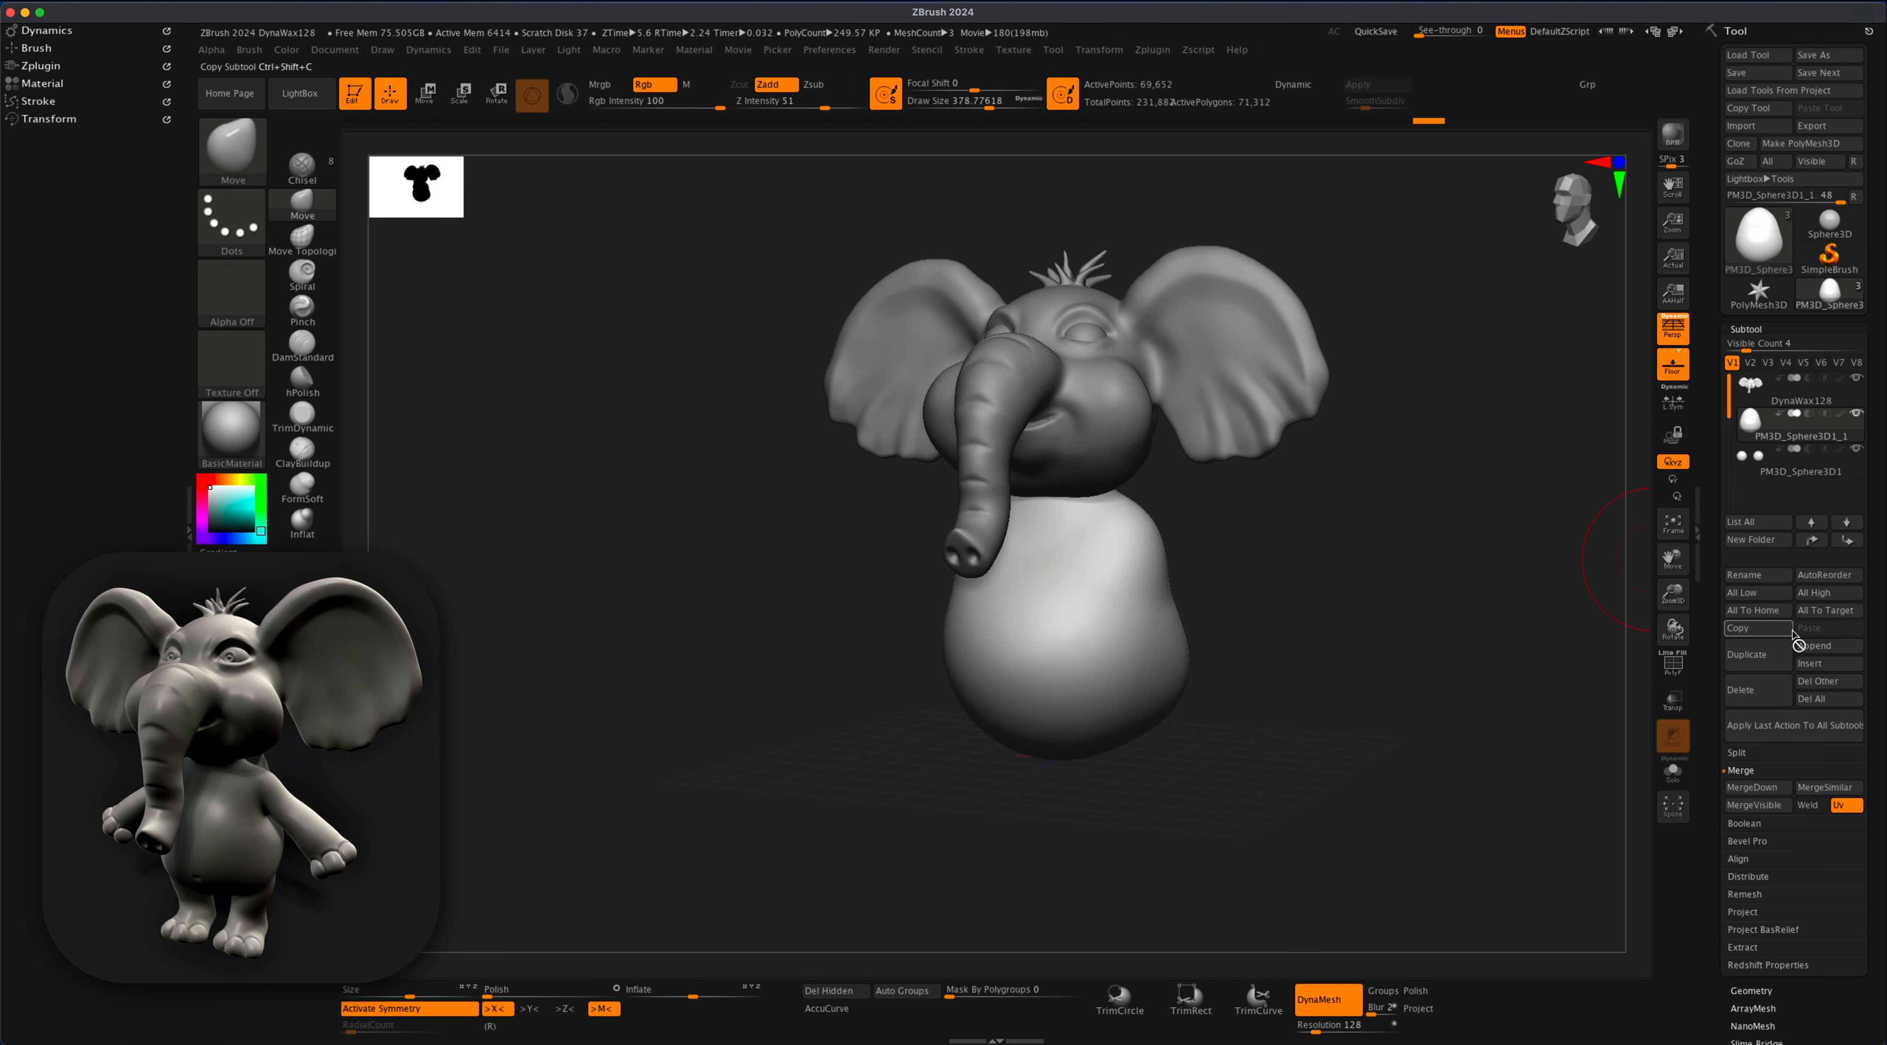
- Add a Cylinder3D as a new subtool, then move and scale it under one side of the body as a leg
{"action": "left_click", "coordinate": [1826, 664]}
{"action": "left_click", "coordinate": [1461, 731]}
{"action": "key", "text": "w"}
{"action": "left_click_drag", "start_coordinate": [1061, 318], "coordinate": [1061, 692]}
{"action": "left_click_drag", "start_coordinate": [1311, 631], "coordinate": [1292, 529], "text": "alt"}
{"action": "left_click_drag", "start_coordinate": [1040, 679], "coordinate": [1001, 695]}
{"action": "left_click_drag", "start_coordinate": [1041, 633], "coordinate": [1042, 586]}
{"action": "left_click_drag", "start_coordinate": [1209, 631], "coordinate": [1250, 630], "text": "shift"}
{"action": "left_click_drag", "start_coordinate": [1103, 626], "coordinate": [1041, 631]}
{"action": "mouse_move", "coordinate": [1247, 622]}
{"action": "left_mouse_down"}
{"action": "mouse_move", "coordinate": [1204, 624]}
{"action": "mouse_move", "coordinate": [1277, 645]}
{"action": "mouse_move", "coordinate": [1245, 646]}
{"action": "left_mouse_up"}
- Subdivide the leg cylinder twice, convert it to DynaMesh at resolution 128, and return to Draw mode
{"action": "key", "text": "ctrl+d"}
{"action": "key", "text": "ctrl+d"}
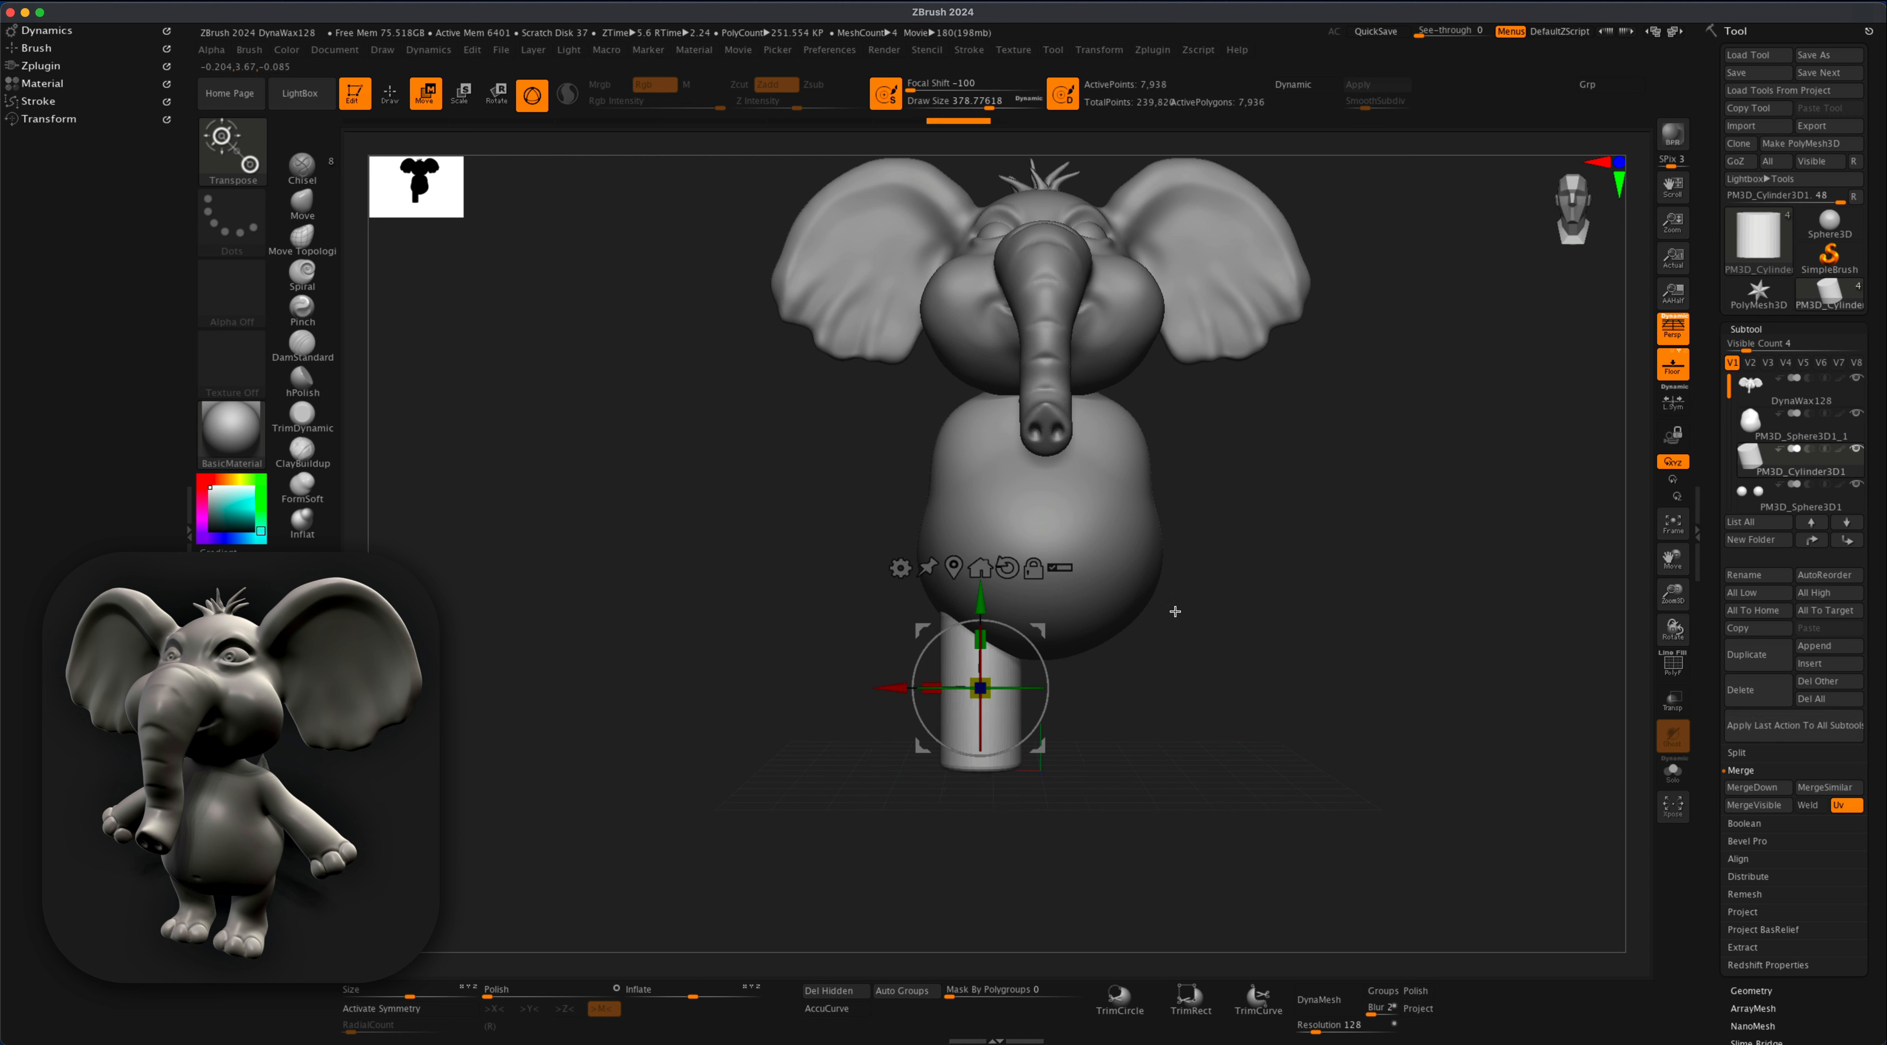
{"action": "left_click", "coordinate": [1324, 1000]}
{"action": "left_click", "coordinate": [1264, 1028]}
{"action": "mouse_move", "coordinate": [1290, 806]}
{"action": "left_mouse_down"}
{"action": "mouse_move", "coordinate": [1310, 632]}
{"action": "mouse_move", "coordinate": [836, 675]}
{"action": "left_mouse_up"}
{"action": "key", "text": "q"}
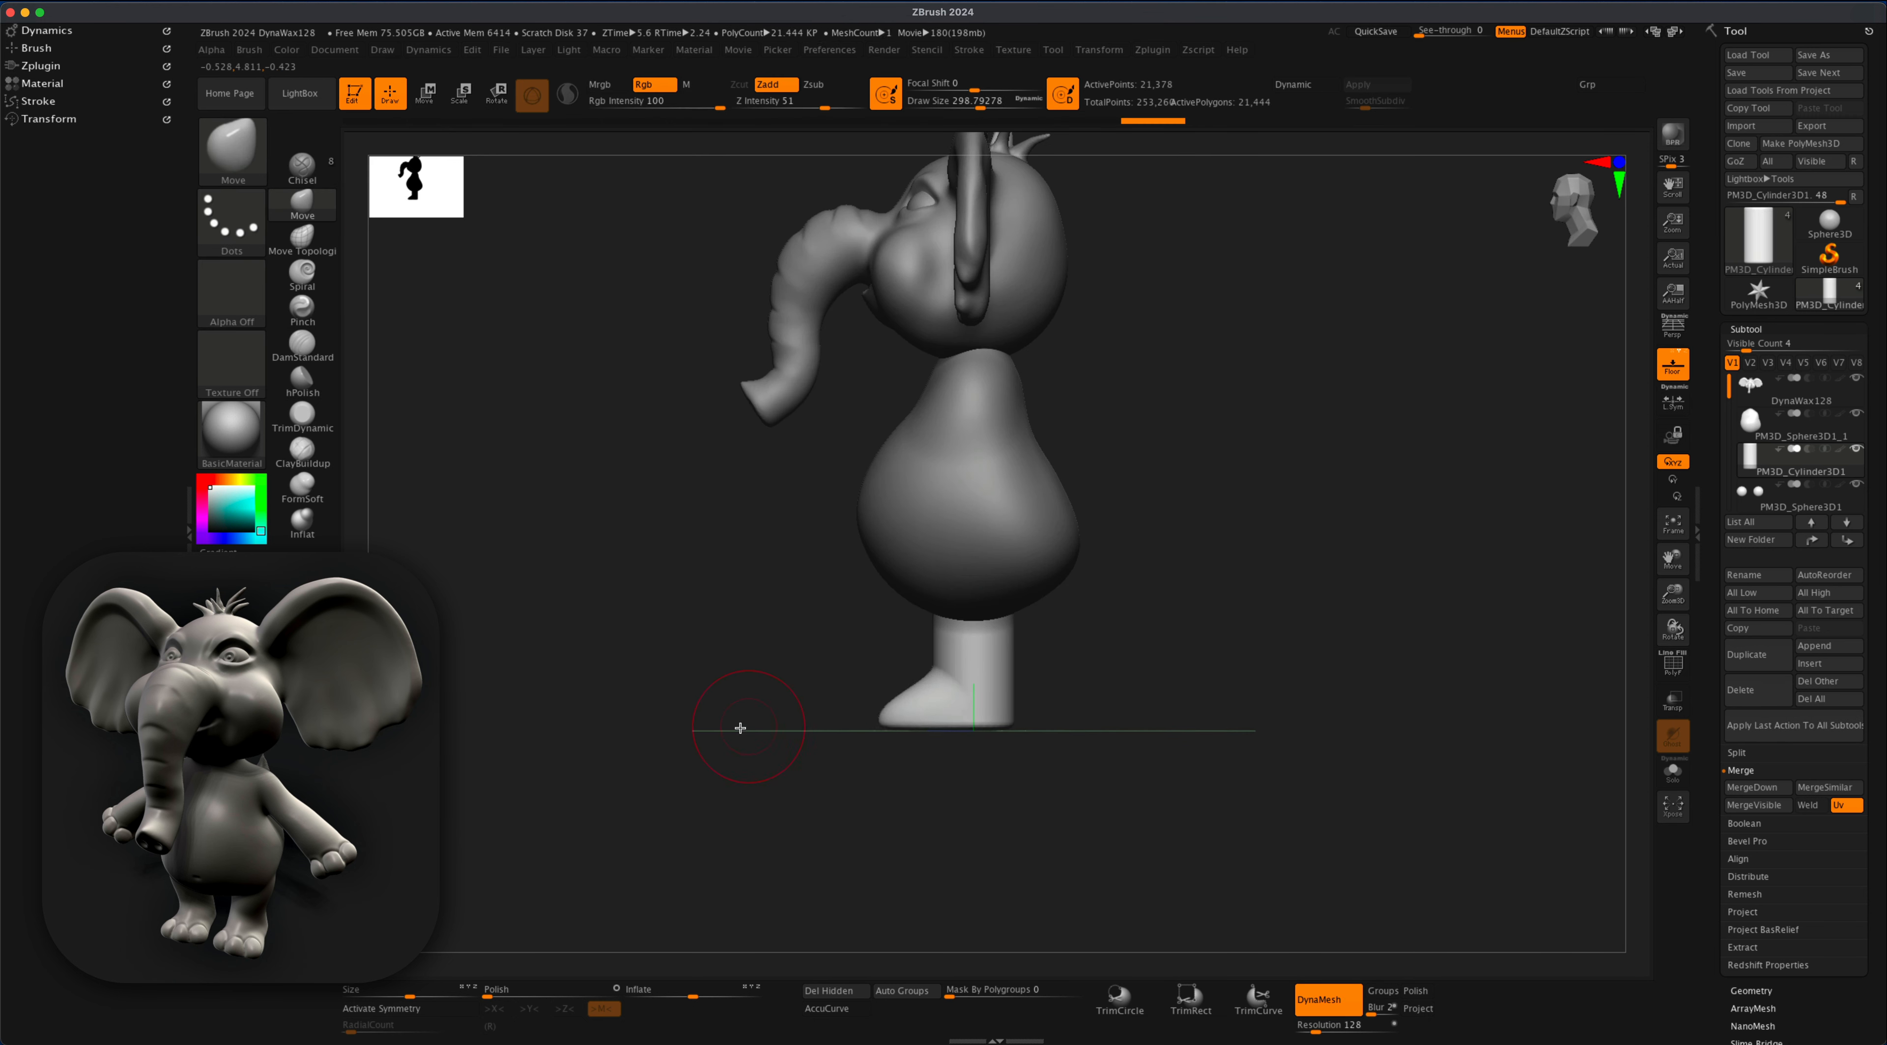
- Shape the foot at the leg's base, widening its front from below with the Move brush at a draw size of about 202
{"action": "mouse_move", "coordinate": [741, 728]}
{"action": "left_mouse_down"}
{"action": "mouse_move", "coordinate": [818, 657]}
{"action": "mouse_move", "coordinate": [881, 515]}
{"action": "mouse_move", "coordinate": [798, 502]}
{"action": "left_mouse_up"}
{"action": "key", "text": "s"}
{"action": "left_click_drag", "start_coordinate": [798, 501], "coordinate": [786, 502]}
{"action": "left_click_drag", "start_coordinate": [881, 579], "coordinate": [865, 570]}
{"action": "left_click_drag", "start_coordinate": [941, 575], "coordinate": [958, 566]}
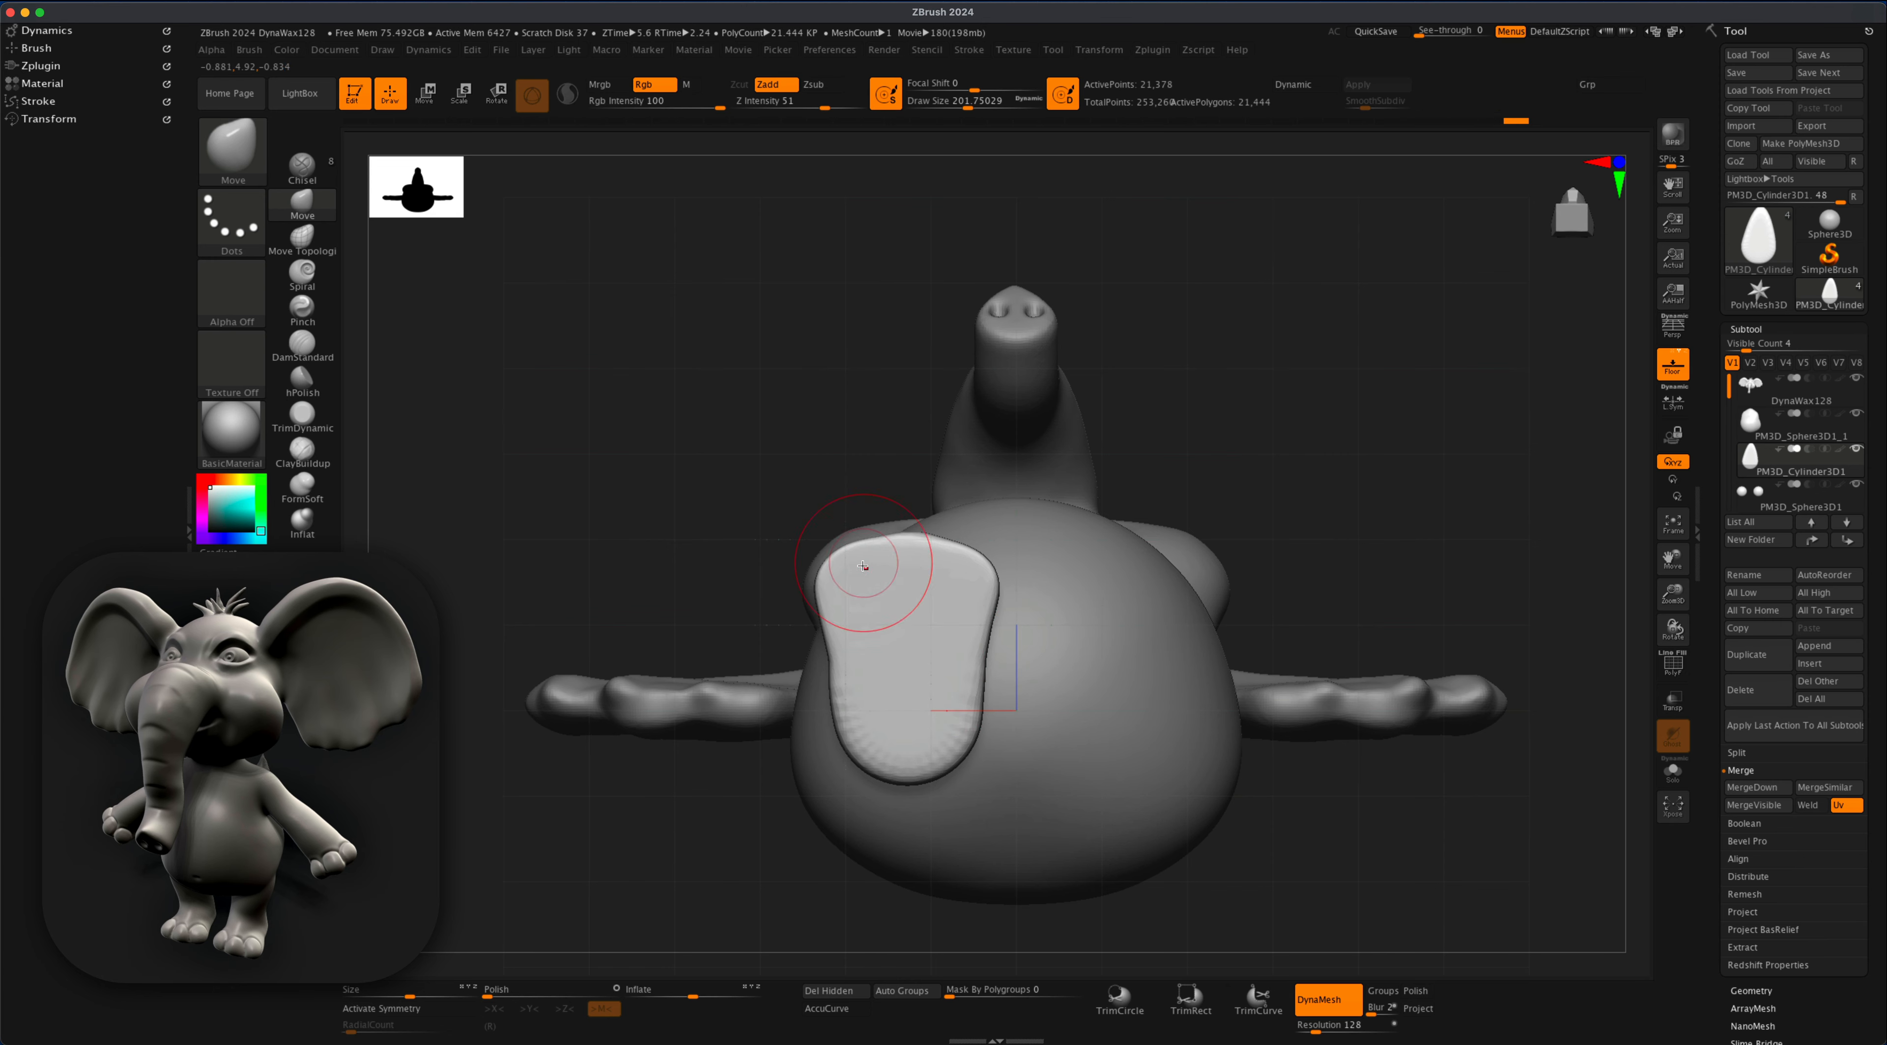
{"action": "left_click_drag", "start_coordinate": [865, 411], "coordinate": [908, 565], "text": "shift"}
{"action": "mouse_move", "coordinate": [1202, 645]}
{"action": "left_mouse_down"}
{"action": "mouse_move", "coordinate": [1100, 707]}
{"action": "mouse_move", "coordinate": [1085, 663]}
{"action": "left_mouse_up"}
- Build rounded toes on the front of the foot with the Inflat brush at a draw size of about 140
{"action": "left_click", "coordinate": [301, 522]}
{"action": "key", "text": "s"}
{"action": "mouse_move", "coordinate": [610, 624]}
{"action": "left_mouse_down"}
{"action": "mouse_move", "coordinate": [834, 622]}
{"action": "mouse_move", "coordinate": [809, 617]}
{"action": "left_mouse_up"}
{"action": "left_click_drag", "start_coordinate": [787, 746], "coordinate": [681, 722]}
{"action": "left_click_drag", "start_coordinate": [854, 612], "coordinate": [875, 630]}
{"action": "left_click_drag", "start_coordinate": [872, 732], "coordinate": [769, 722]}
{"action": "left_click_drag", "start_coordinate": [927, 631], "coordinate": [1066, 660], "text": "shift"}
{"action": "left_click_drag", "start_coordinate": [1026, 546], "coordinate": [1178, 617]}
{"action": "mouse_move", "coordinate": [1178, 616]}
{"action": "left_mouse_down"}
{"action": "mouse_move", "coordinate": [1209, 594]}
{"action": "mouse_move", "coordinate": [1190, 597]}
{"action": "left_mouse_up"}
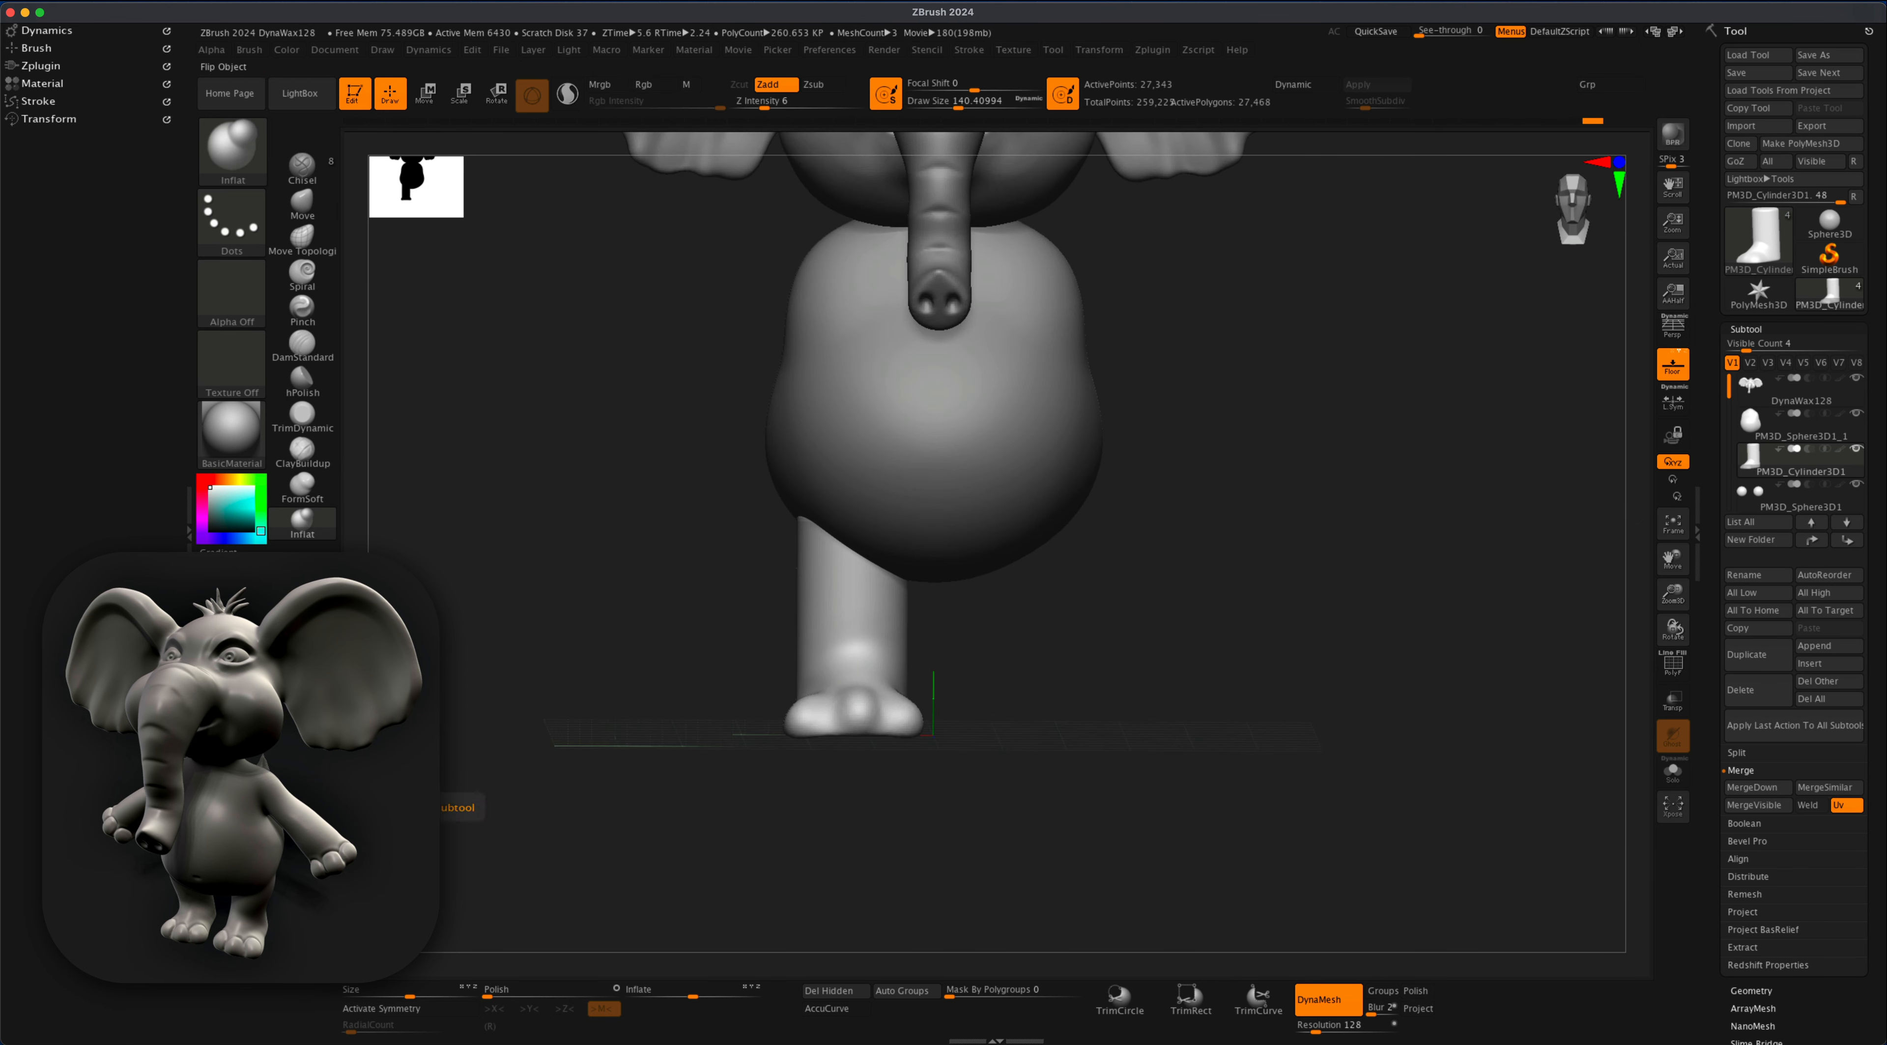
- Mirror the leg, merge the legs into the body subtool, and smooth the joints at a draw size of about 239
{"action": "mouse_move", "coordinate": [1215, 522]}
{"action": "left_mouse_down", "text": "alt"}
{"action": "mouse_move", "coordinate": [1192, 551]}
{"action": "mouse_move", "coordinate": [1249, 565]}
{"action": "mouse_move", "coordinate": [1237, 630]}
{"action": "left_mouse_up", "text": "alt"}
{"action": "left_click", "coordinate": [1755, 425]}
{"action": "left_click", "coordinate": [1768, 785]}
{"action": "key", "text": "s"}
{"action": "left_click_drag", "start_coordinate": [1236, 630], "coordinate": [1254, 632]}
{"action": "left_click_drag", "start_coordinate": [1044, 572], "coordinate": [989, 603], "text": "shift"}
{"action": "left_click_drag", "start_coordinate": [1377, 592], "coordinate": [1290, 561]}
{"action": "left_click_drag", "start_coordinate": [1245, 636], "coordinate": [1281, 606], "text": "shift"}
{"action": "mouse_move", "coordinate": [956, 637]}
{"action": "left_mouse_down"}
{"action": "mouse_move", "coordinate": [1259, 552]}
{"action": "mouse_move", "coordinate": [1306, 581]}
{"action": "left_mouse_up"}
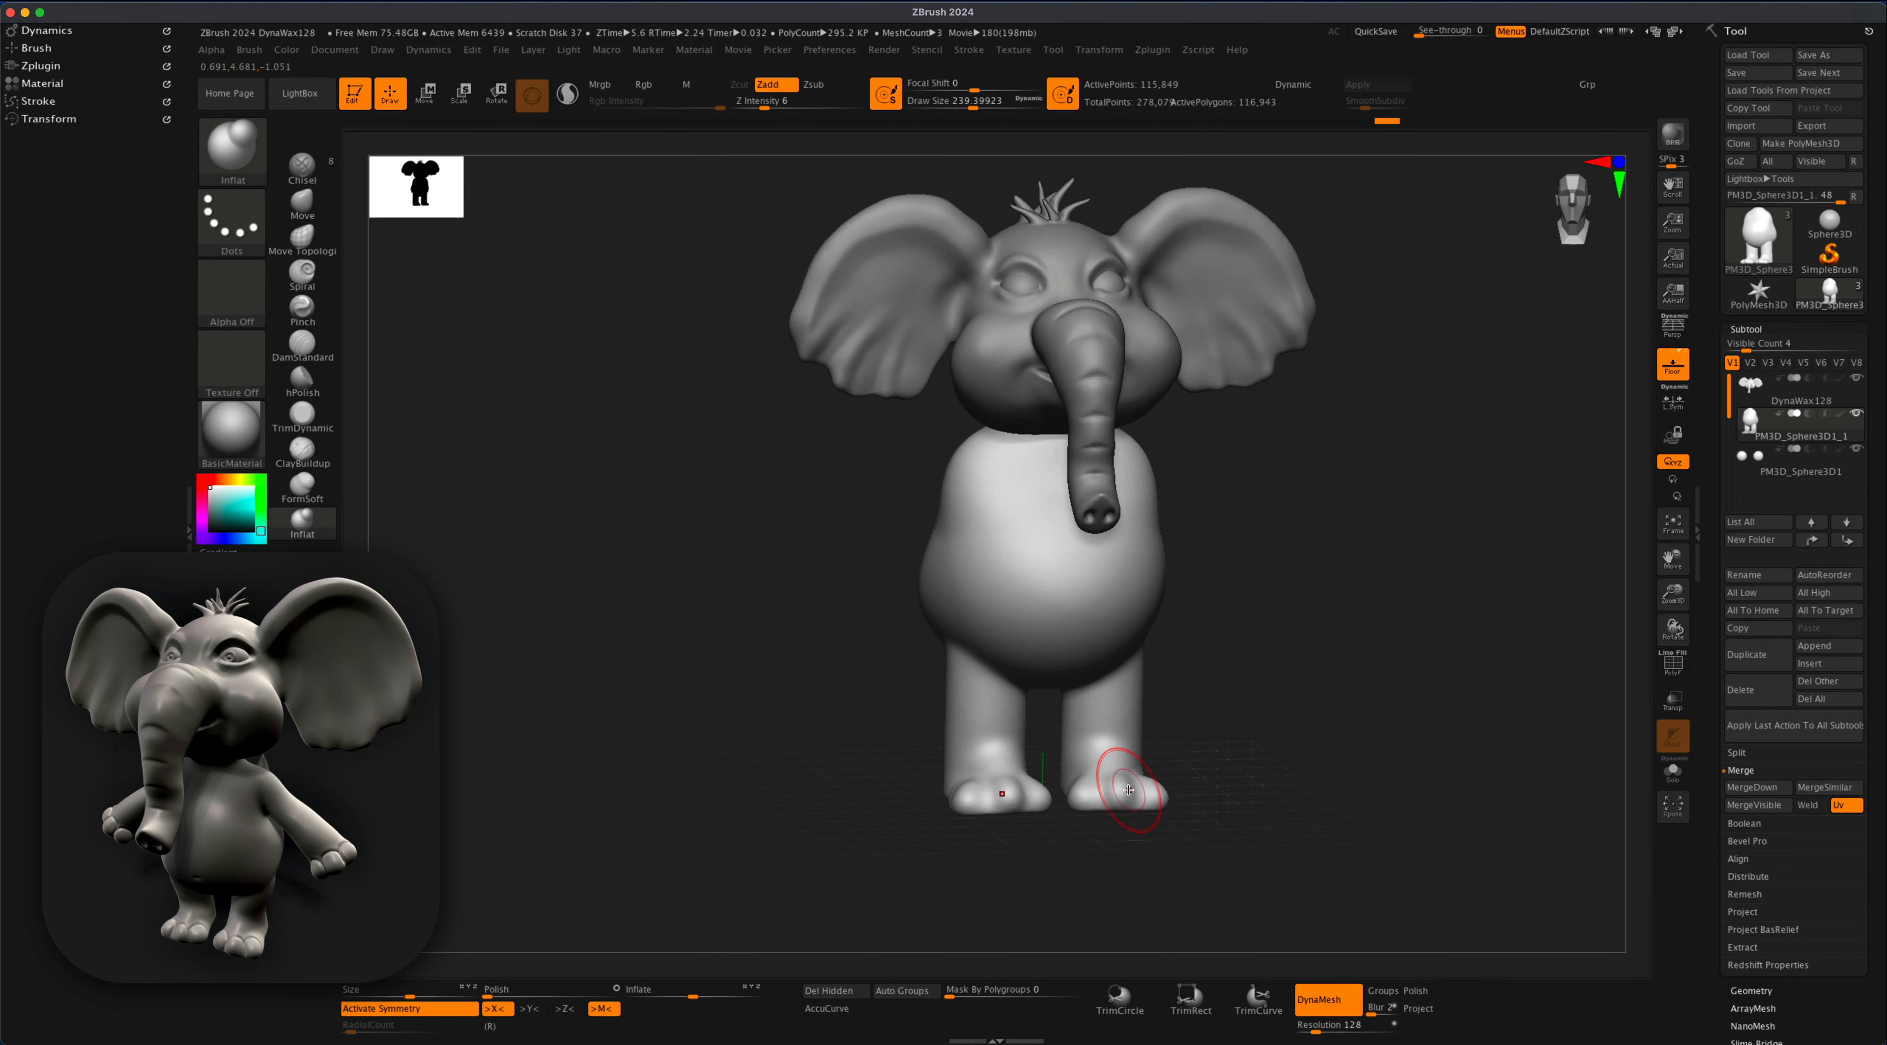
- Move the body up to meet the head, then merge the head and body into one subtool
{"action": "left_click_drag", "start_coordinate": [1293, 670], "coordinate": [1206, 493]}
{"action": "left_click", "coordinate": [426, 97]}
{"action": "left_click_drag", "start_coordinate": [1017, 539], "coordinate": [1016, 499]}
{"action": "left_click_drag", "start_coordinate": [1355, 546], "coordinate": [1276, 539]}
{"action": "left_click", "coordinate": [1787, 388]}
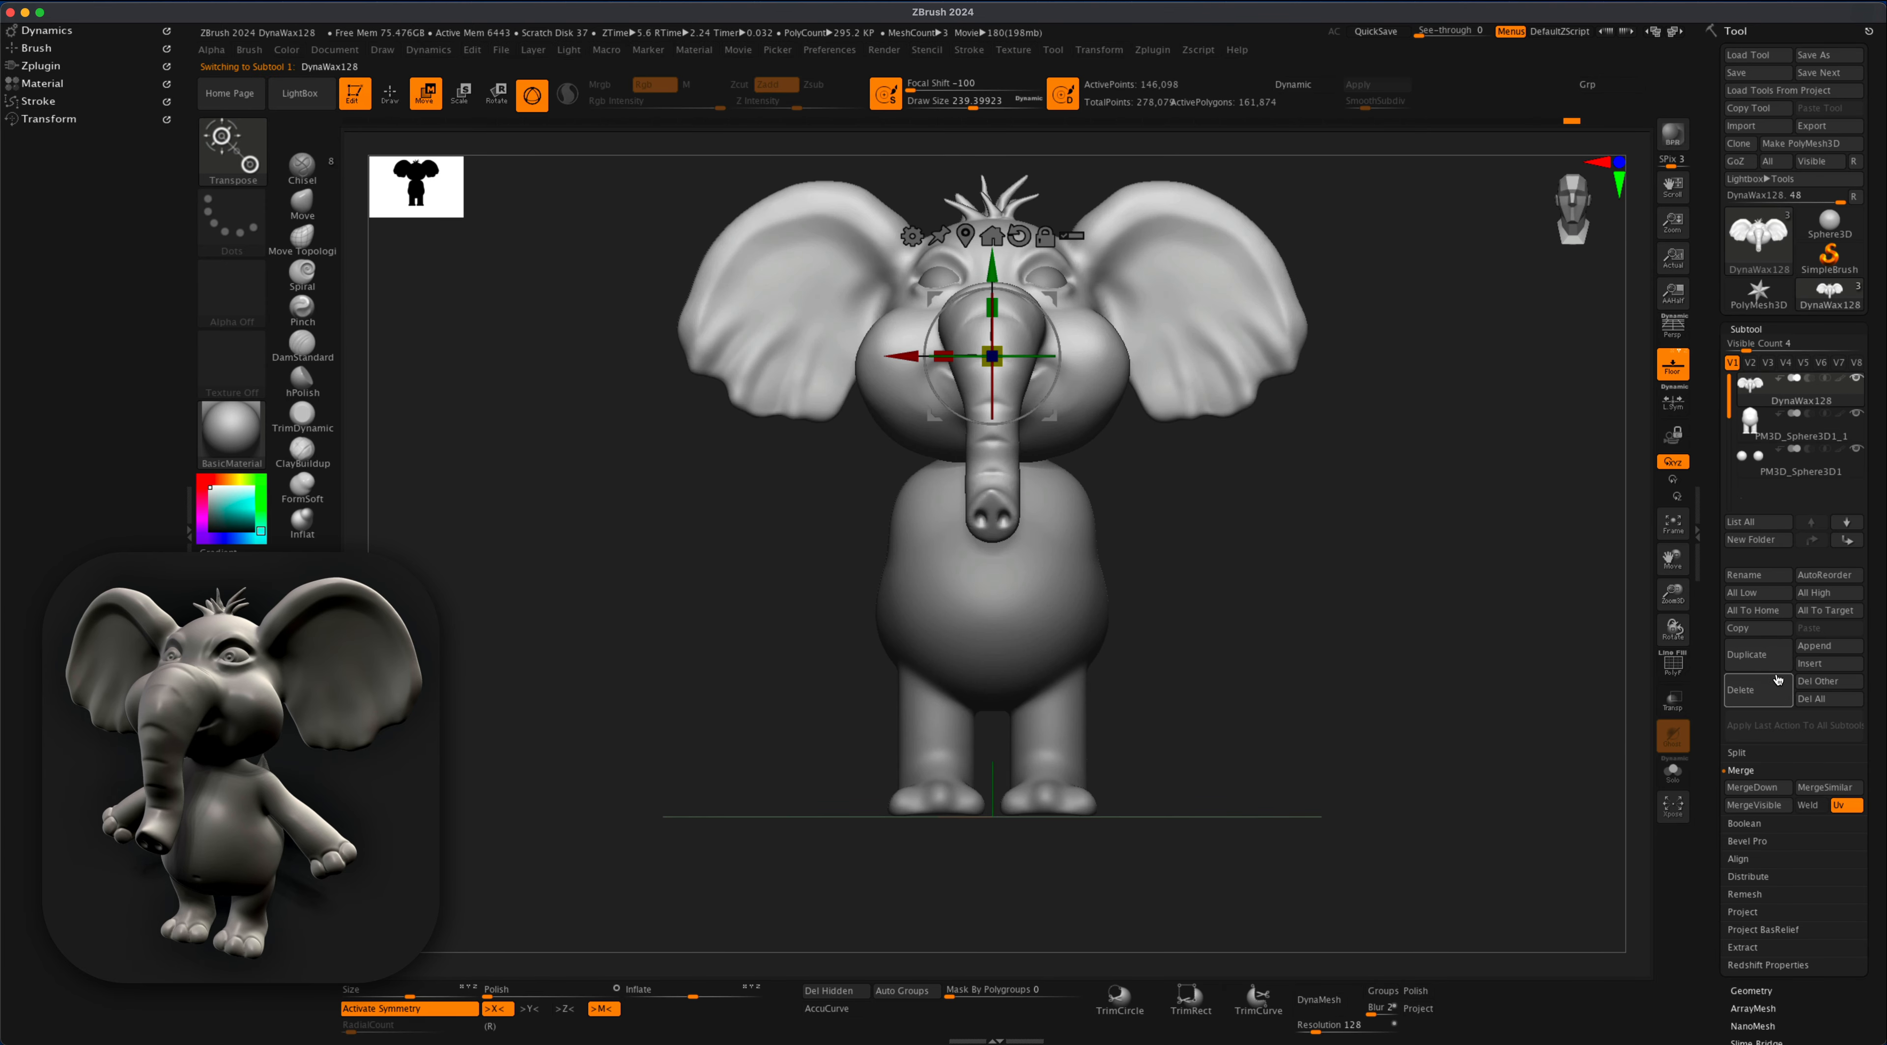
{"action": "left_click", "coordinate": [1750, 786]}
{"action": "left_click_drag", "start_coordinate": [1454, 594], "coordinate": [1240, 624]}
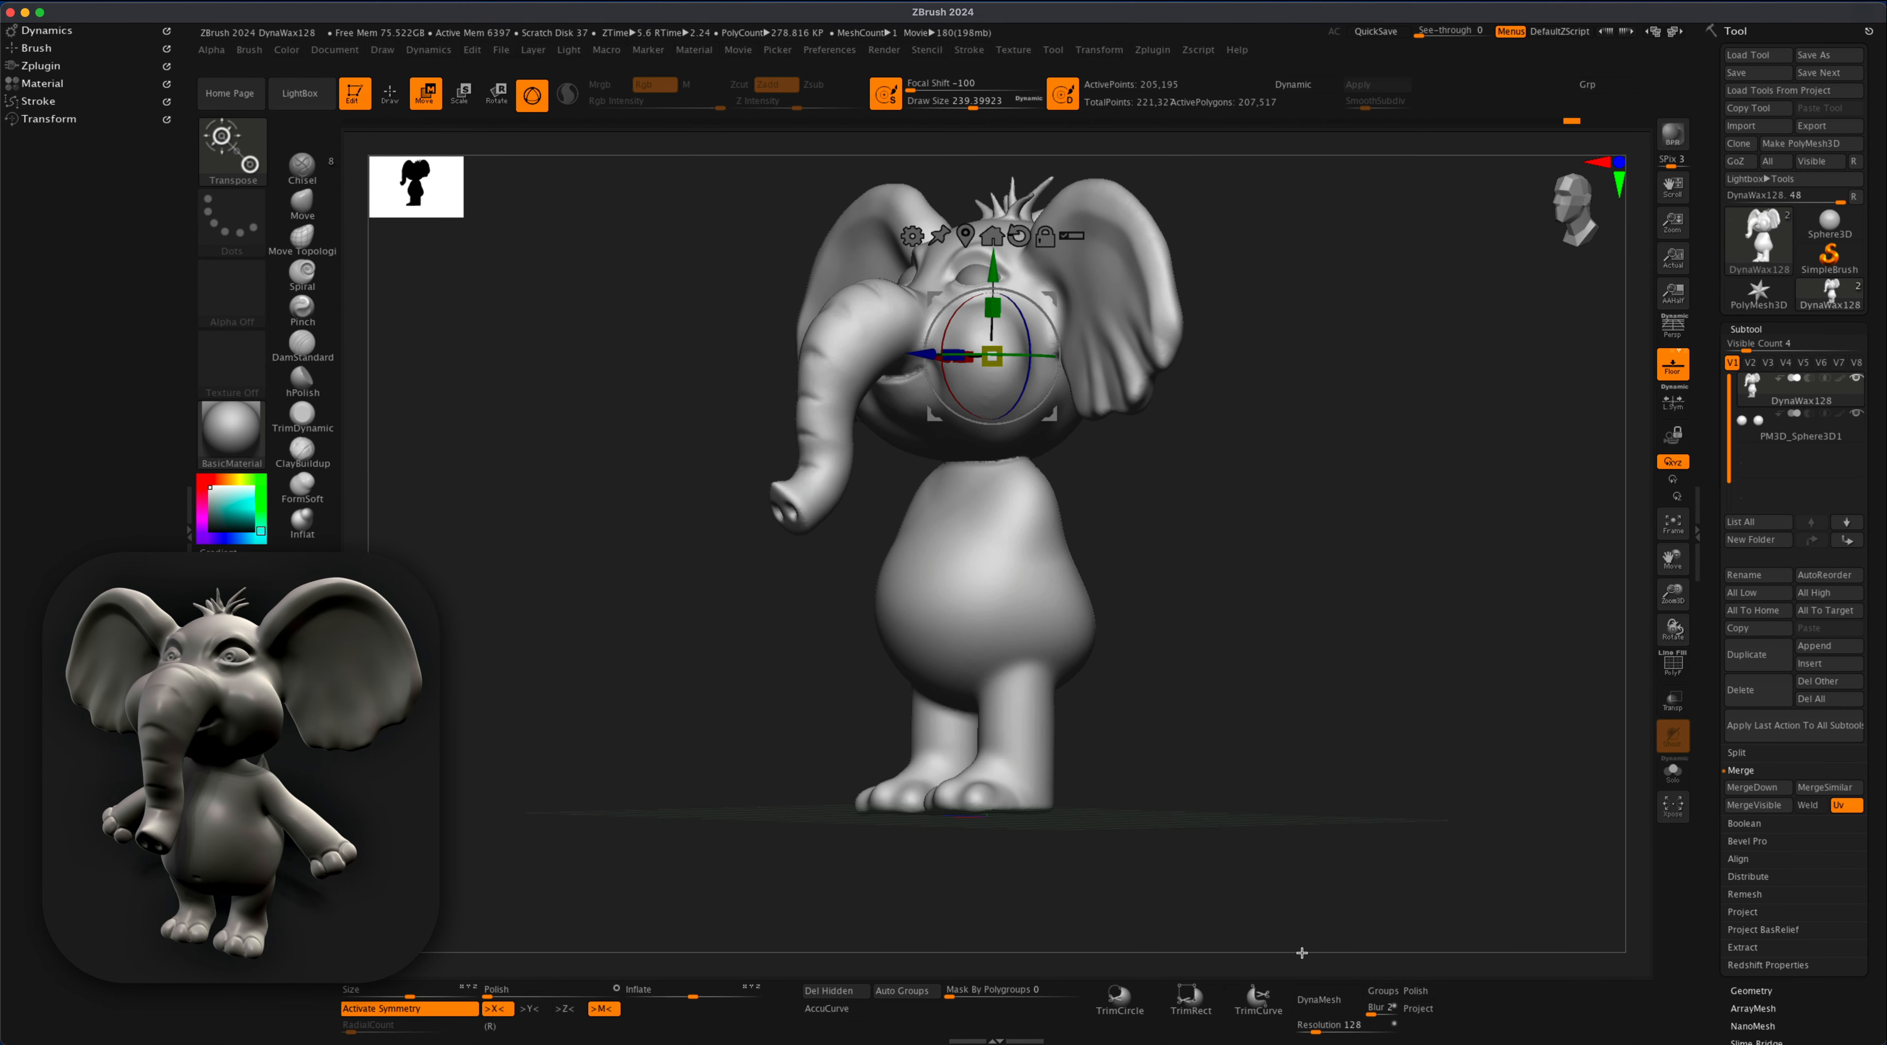
- Return to Draw mode and remesh the merged elephant with DynaMesh at resolution 128
{"action": "key", "text": "s"}
{"action": "mouse_move", "coordinate": [1201, 553]}
{"action": "left_mouse_down"}
{"action": "mouse_move", "coordinate": [1225, 552]}
{"action": "mouse_move", "coordinate": [1196, 544]}
{"action": "mouse_move", "coordinate": [1203, 488]}
{"action": "left_mouse_up"}
{"action": "key", "text": "q"}
{"action": "key", "text": "s"}
{"action": "left_click", "coordinate": [1192, 523]}
{"action": "mouse_move", "coordinate": [1203, 488]}
{"action": "left_mouse_down", "text": "ctrl"}
{"action": "mouse_move", "coordinate": [1227, 546]}
{"action": "mouse_move", "coordinate": [1247, 488]}
{"action": "mouse_move", "coordinate": [1202, 469]}
{"action": "left_mouse_up", "text": "ctrl"}
{"action": "left_click_drag", "start_coordinate": [1202, 469], "coordinate": [1172, 527], "text": "alt"}
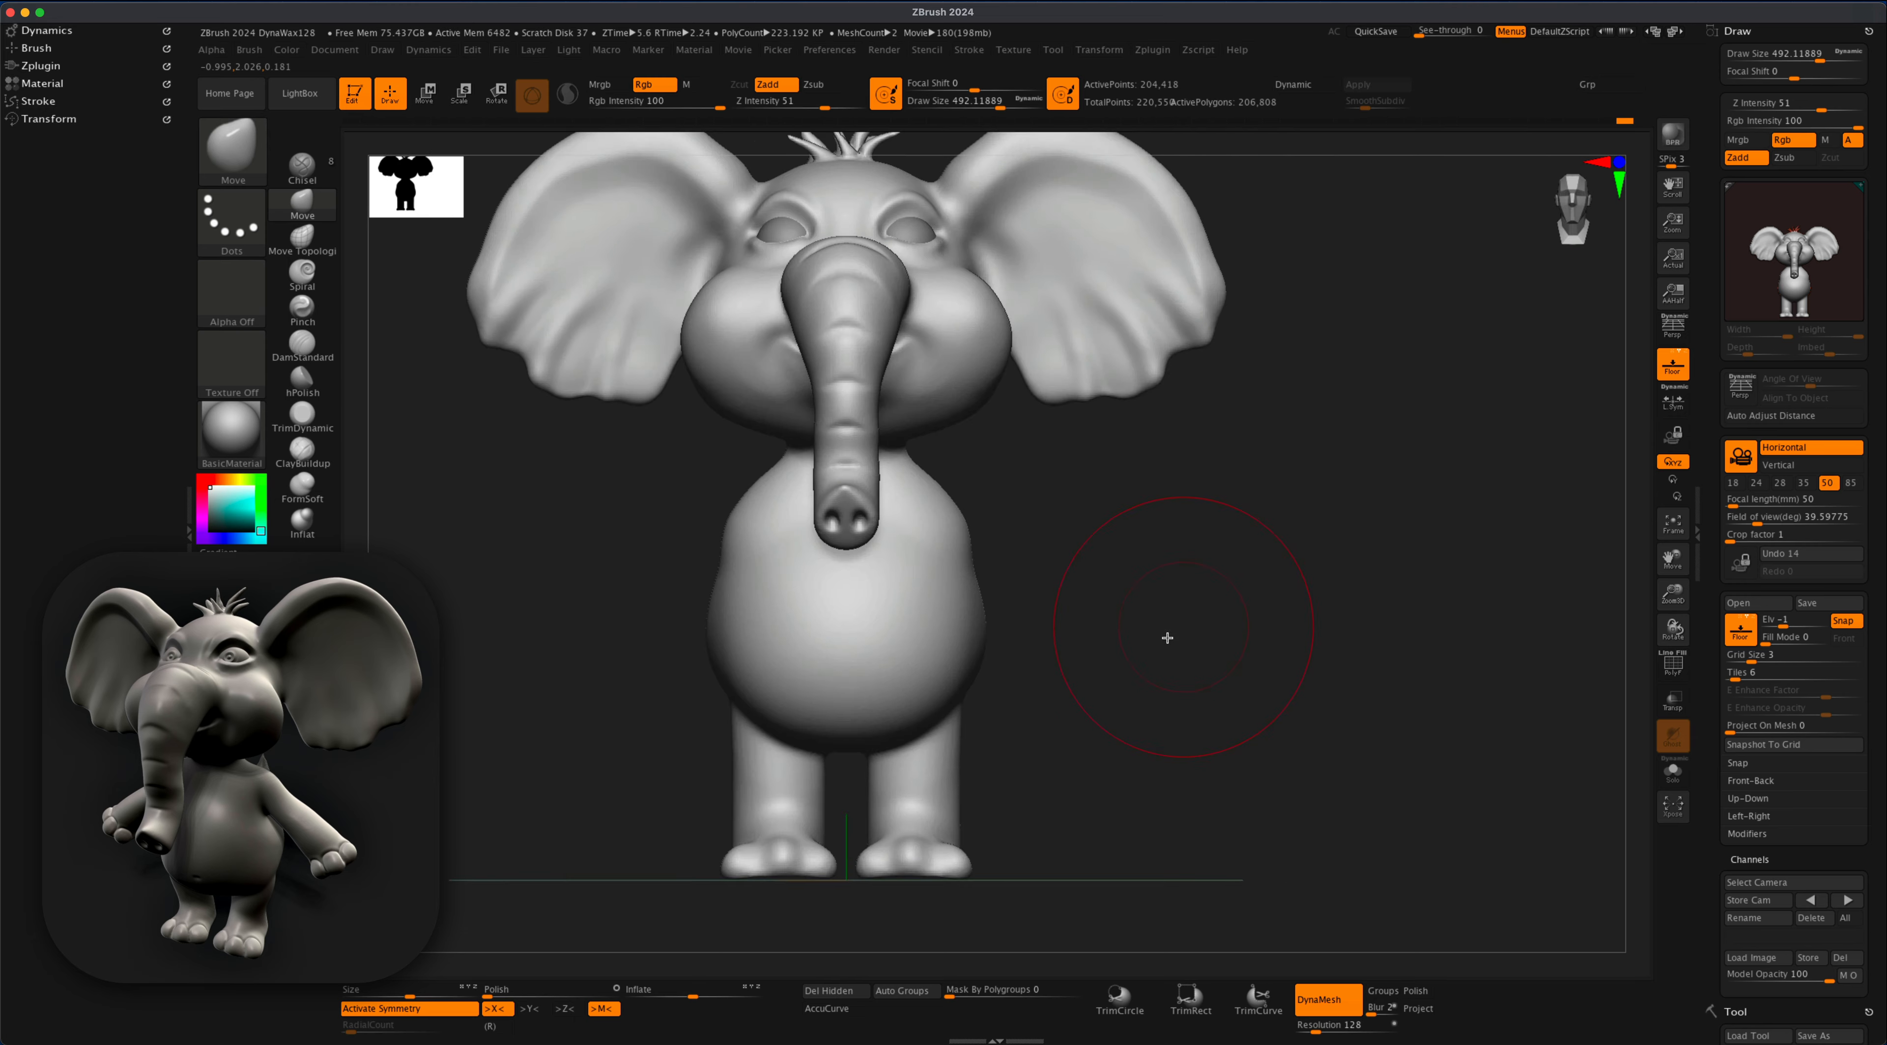
- Reshape the hips and legs symmetrically with the Move brush at draw sizes of about 437 and 257
{"action": "key", "text": "s"}
{"action": "key", "text": "s"}
{"action": "left_click_drag", "start_coordinate": [660, 689], "coordinate": [754, 702]}
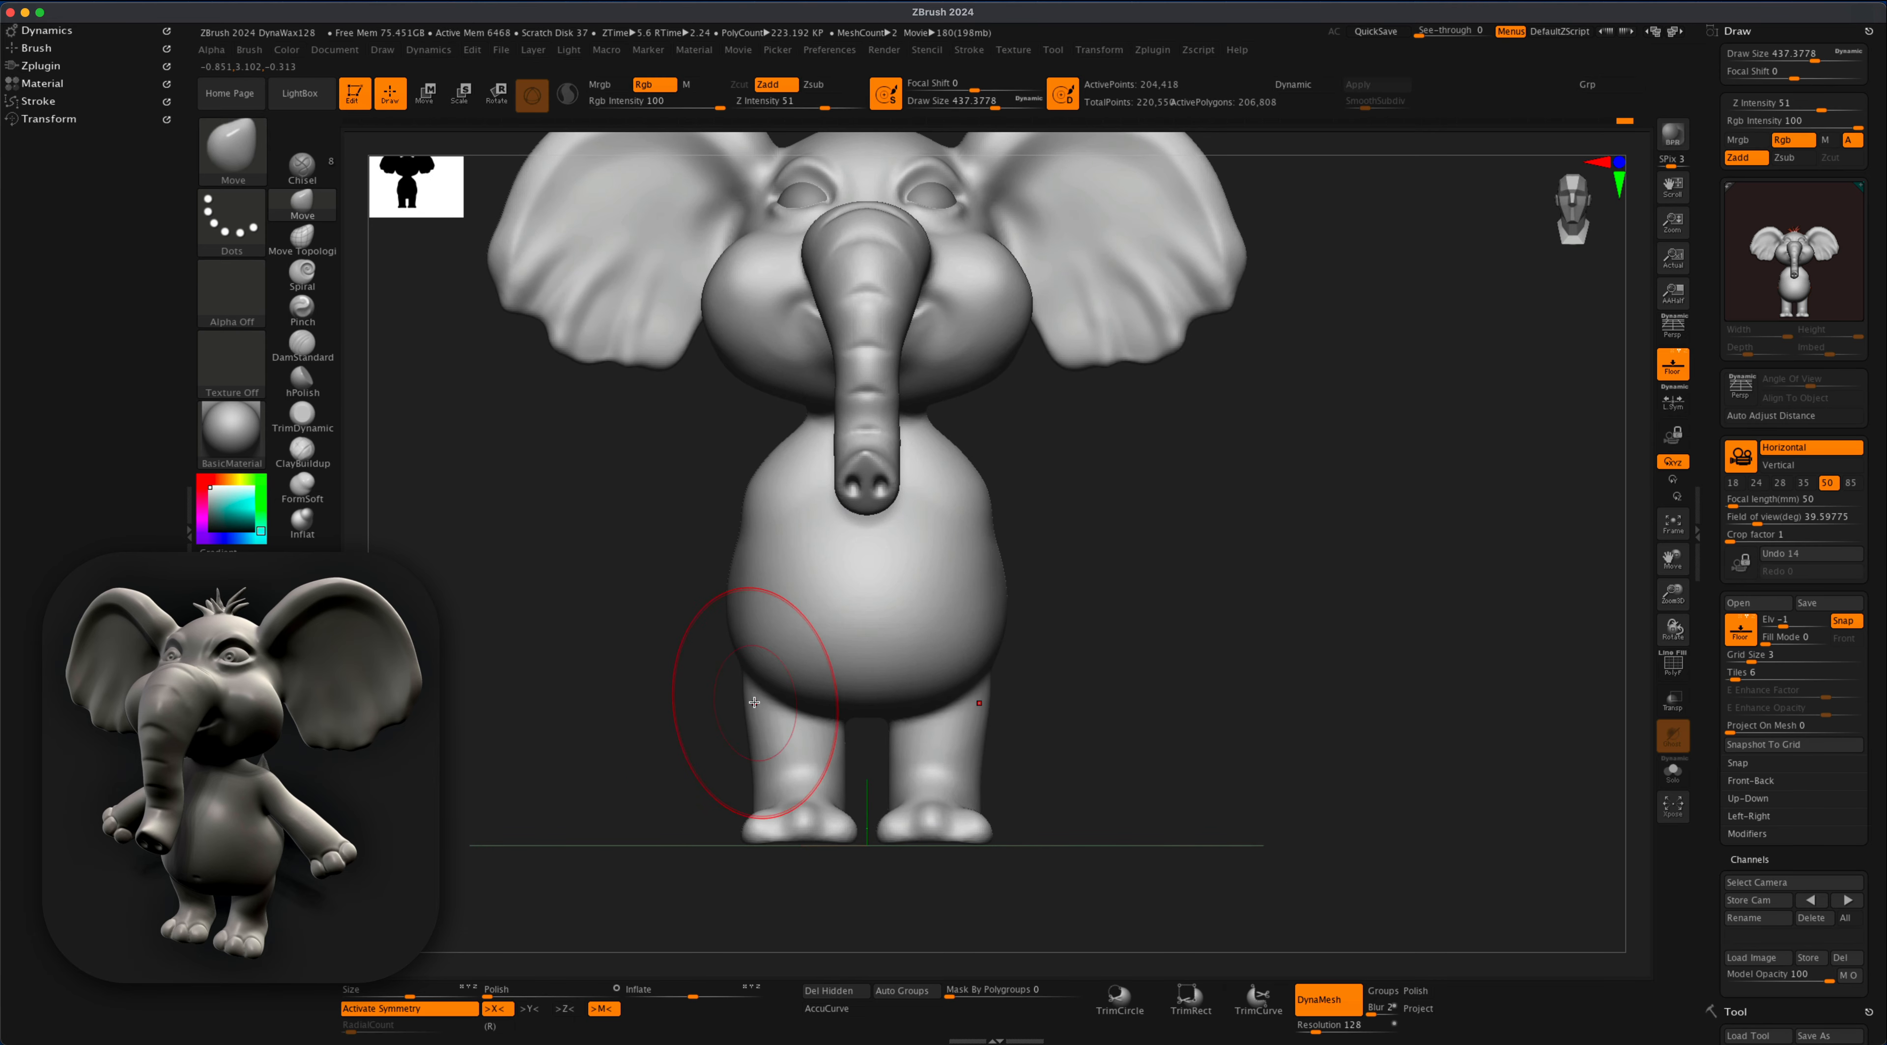
{"action": "key", "text": "s"}
{"action": "left_click", "coordinate": [660, 754]}
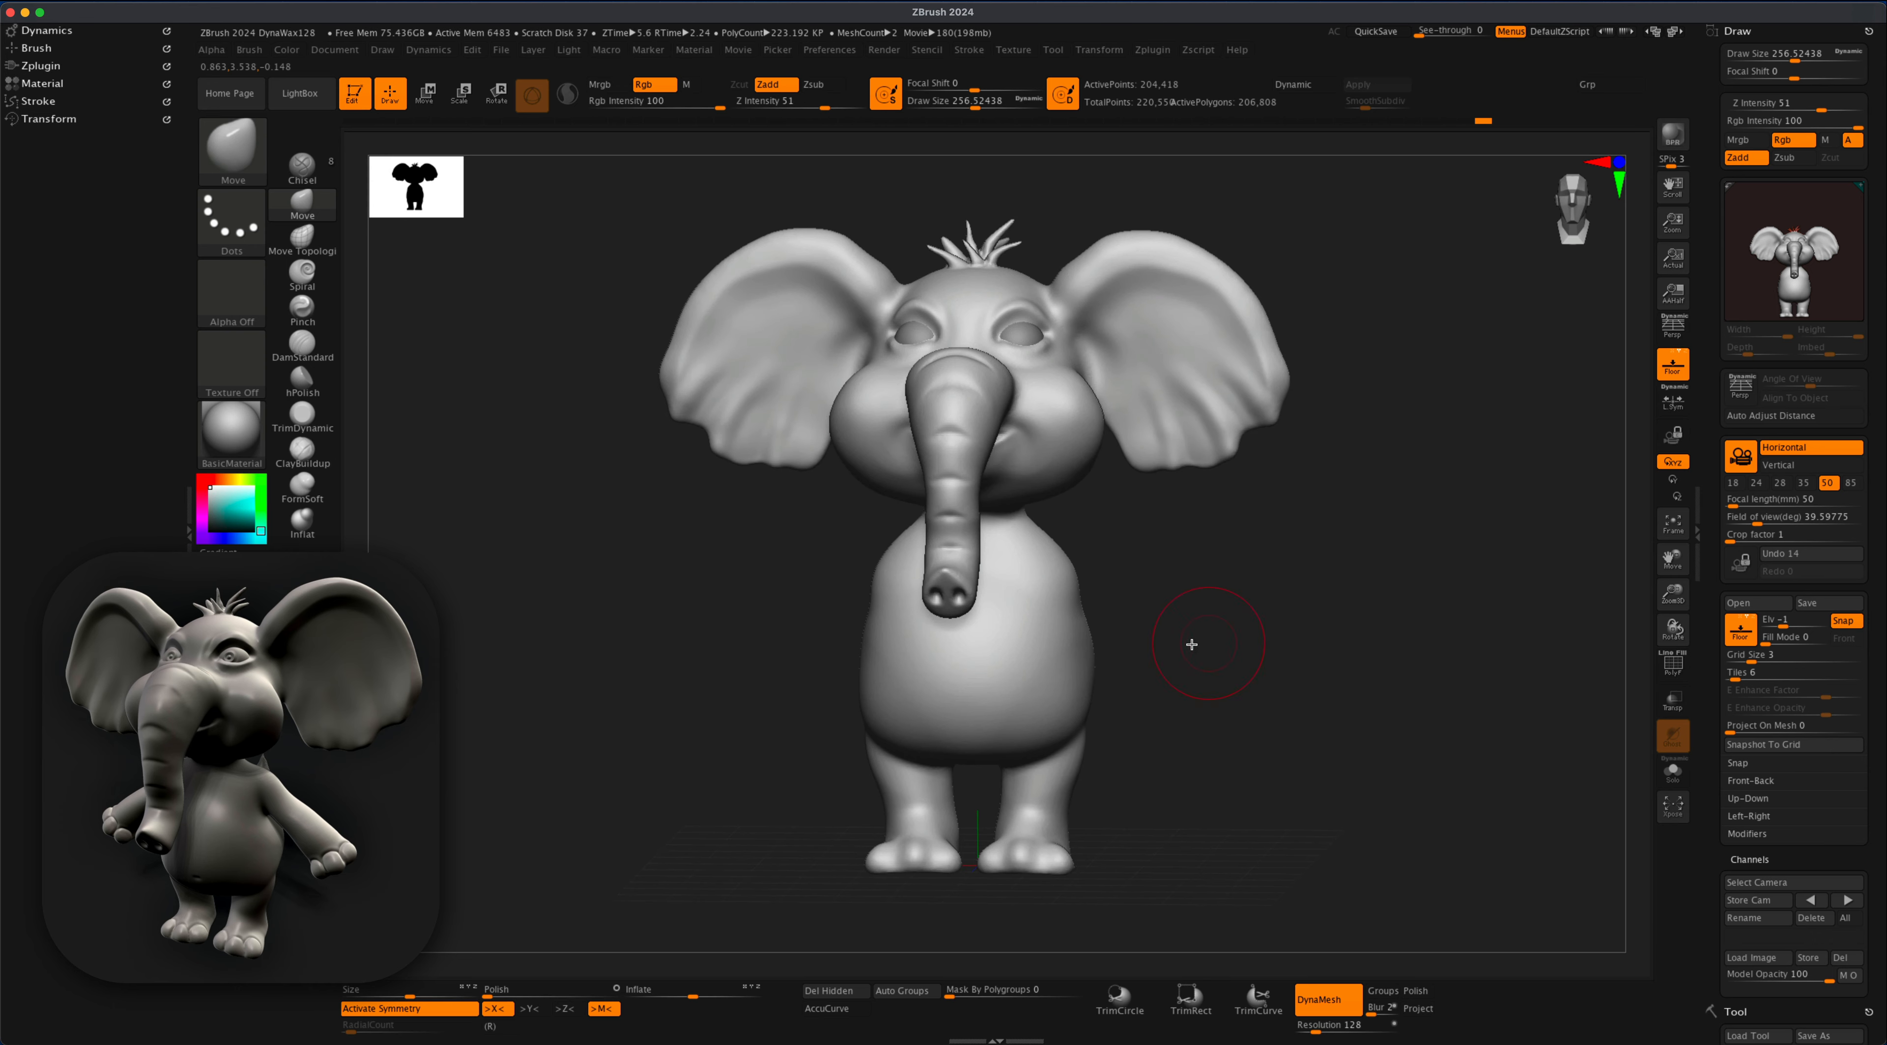
{"action": "left_click_drag", "start_coordinate": [1425, 524], "coordinate": [1434, 521], "text": "alt"}
- Append a Cylinder3D as a new subtool, shrink it, and place it beside the torso as an arm
{"action": "left_click", "coordinate": [1744, 33]}
{"action": "left_click", "coordinate": [1822, 682]}
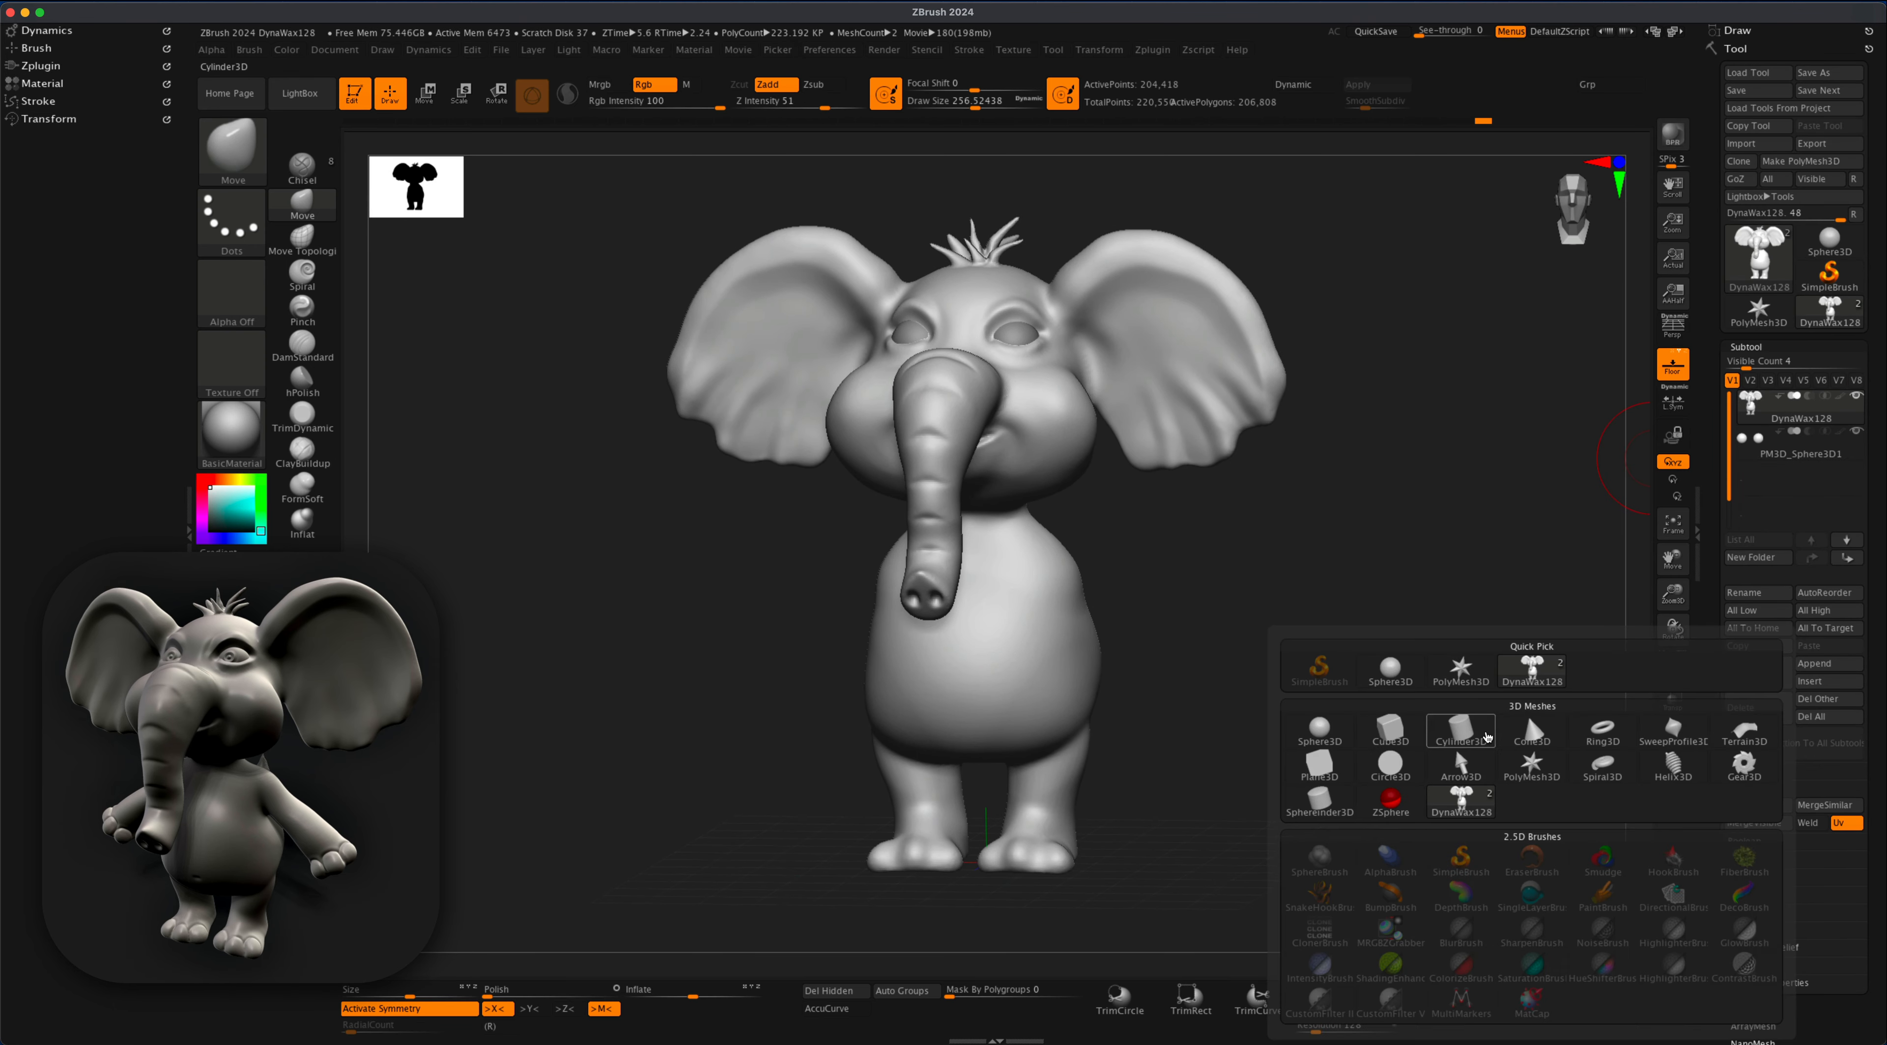
{"action": "left_click", "coordinate": [1461, 731]}
{"action": "left_click", "coordinate": [425, 94]}
{"action": "left_click_drag", "start_coordinate": [572, 352], "coordinate": [586, 355], "text": "shift"}
{"action": "left_click_drag", "start_coordinate": [920, 348], "coordinate": [663, 536]}
{"action": "left_click_drag", "start_coordinate": [721, 593], "coordinate": [825, 589]}
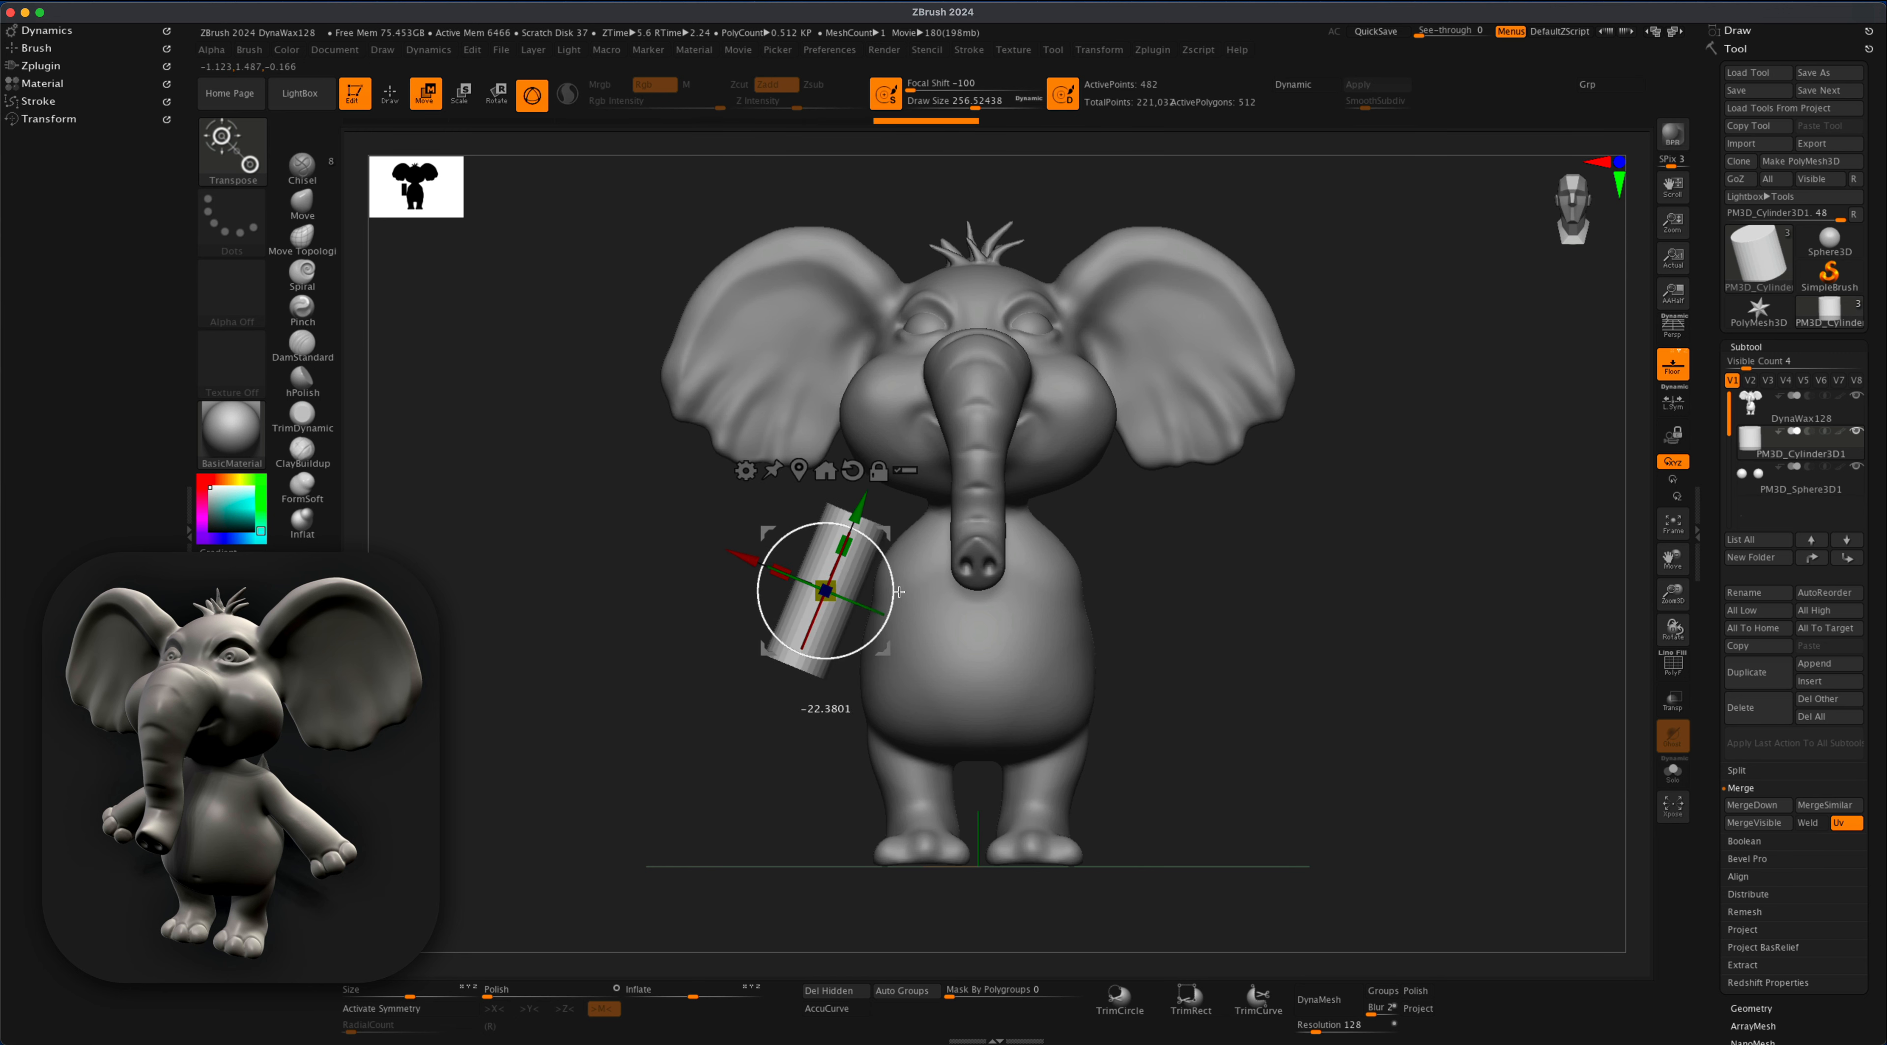
- Tilt the arm cylinder away from the torso and adjust its scale and position beside the shoulder
{"action": "left_click_drag", "start_coordinate": [884, 648], "coordinate": [894, 652]}
{"action": "left_click_drag", "start_coordinate": [903, 591], "coordinate": [901, 608]}
{"action": "left_click_drag", "start_coordinate": [893, 652], "coordinate": [875, 656]}
{"action": "left_click_drag", "start_coordinate": [816, 597], "coordinate": [808, 598]}
{"action": "left_click_drag", "start_coordinate": [816, 596], "coordinate": [820, 601]}
{"action": "left_click_drag", "start_coordinate": [660, 611], "coordinate": [921, 594], "text": "shift"}
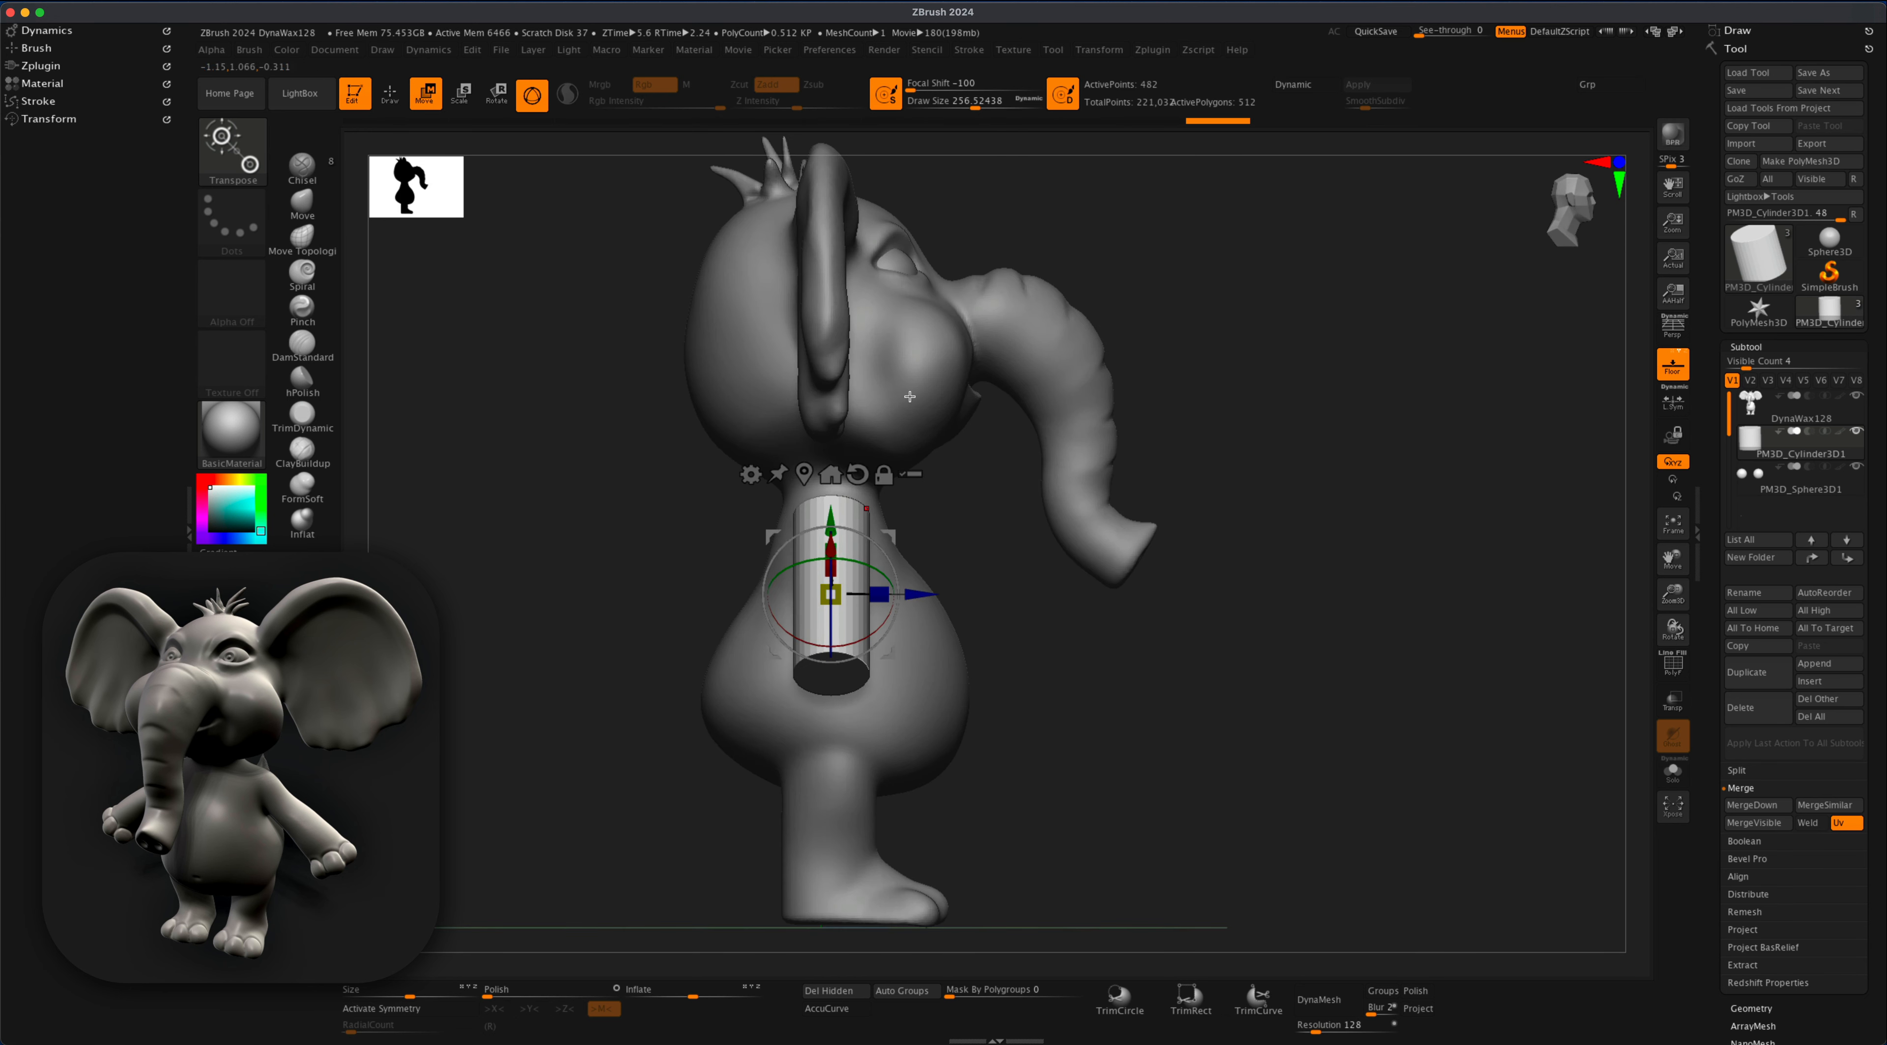
{"action": "left_click_drag", "start_coordinate": [1084, 624], "coordinate": [882, 676], "text": "shift"}
{"action": "left_click_drag", "start_coordinate": [1004, 683], "coordinate": [1007, 668], "text": "alt"}
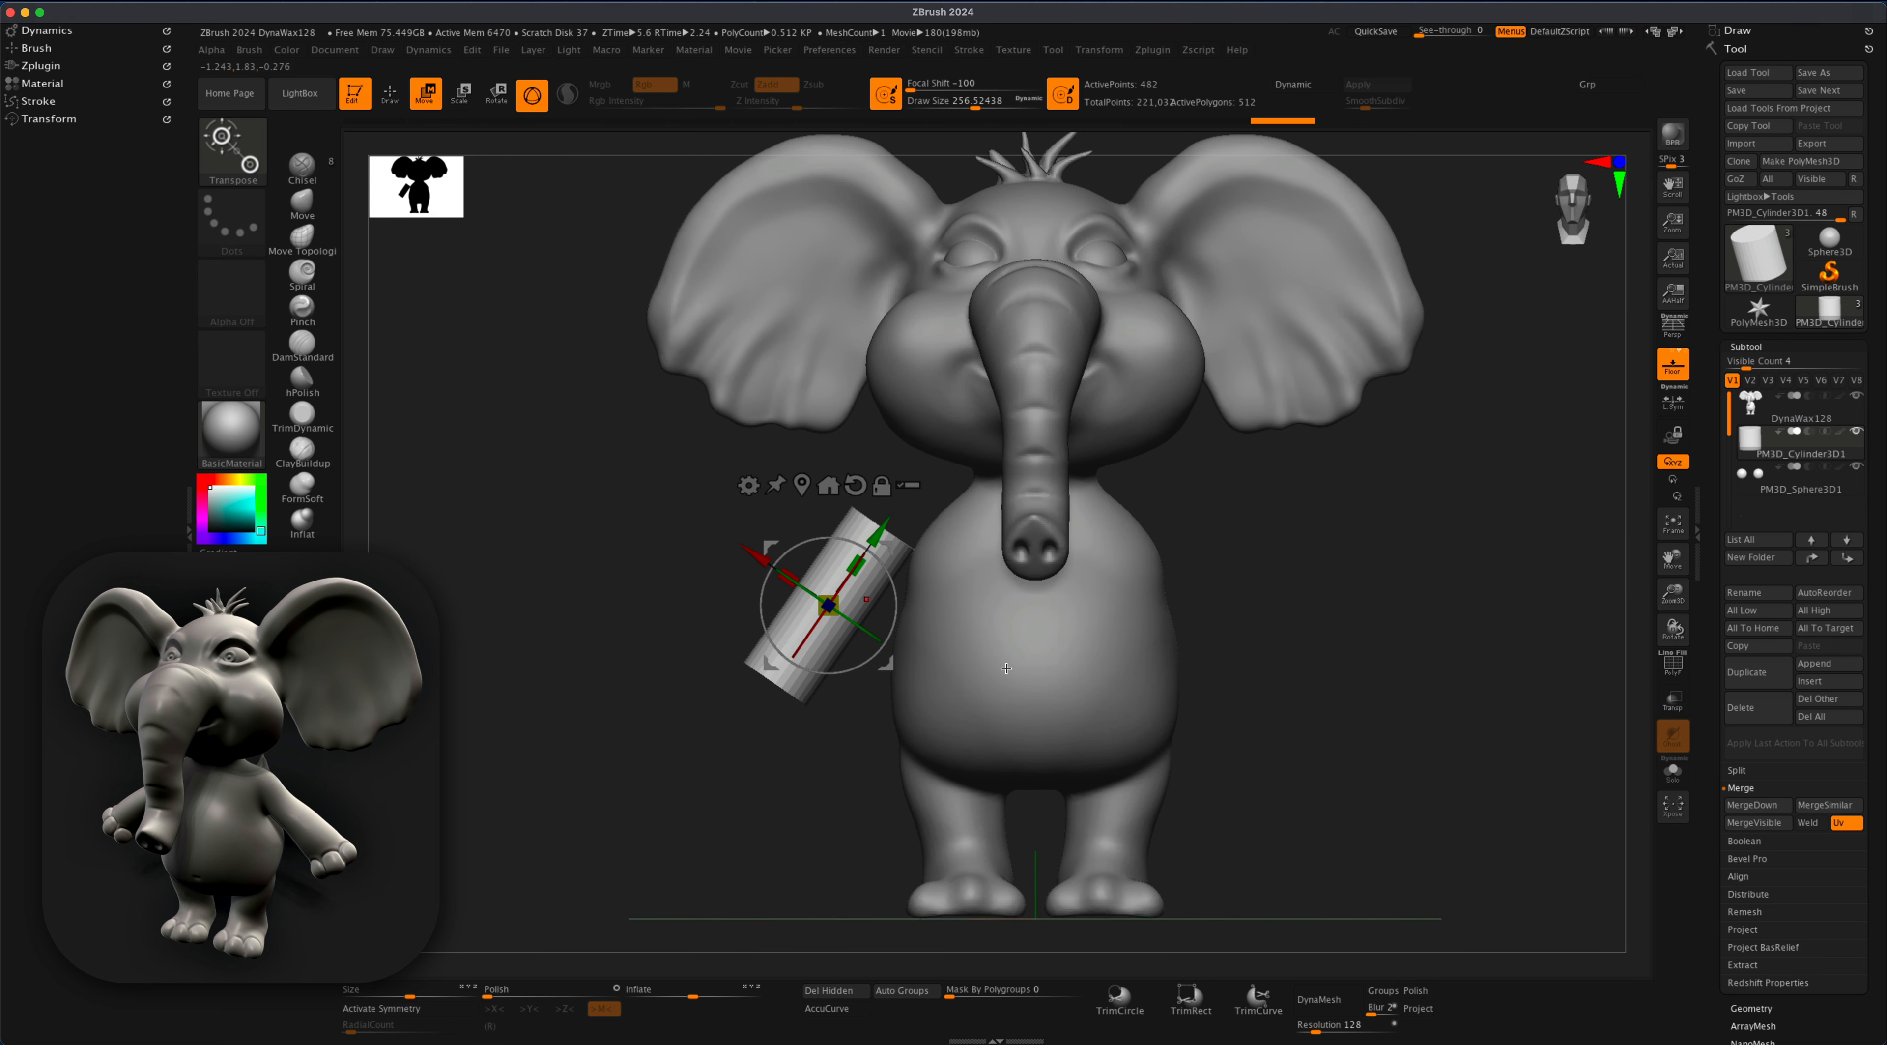
- Convert the arm cylinder to DynaMesh at resolution 128 and bend it into the shoulder with the Move brush at draw sizes of about 415 and 379
{"action": "left_click", "coordinate": [1327, 1000]}
{"action": "left_click", "coordinate": [393, 104]}
{"action": "key", "text": "s"}
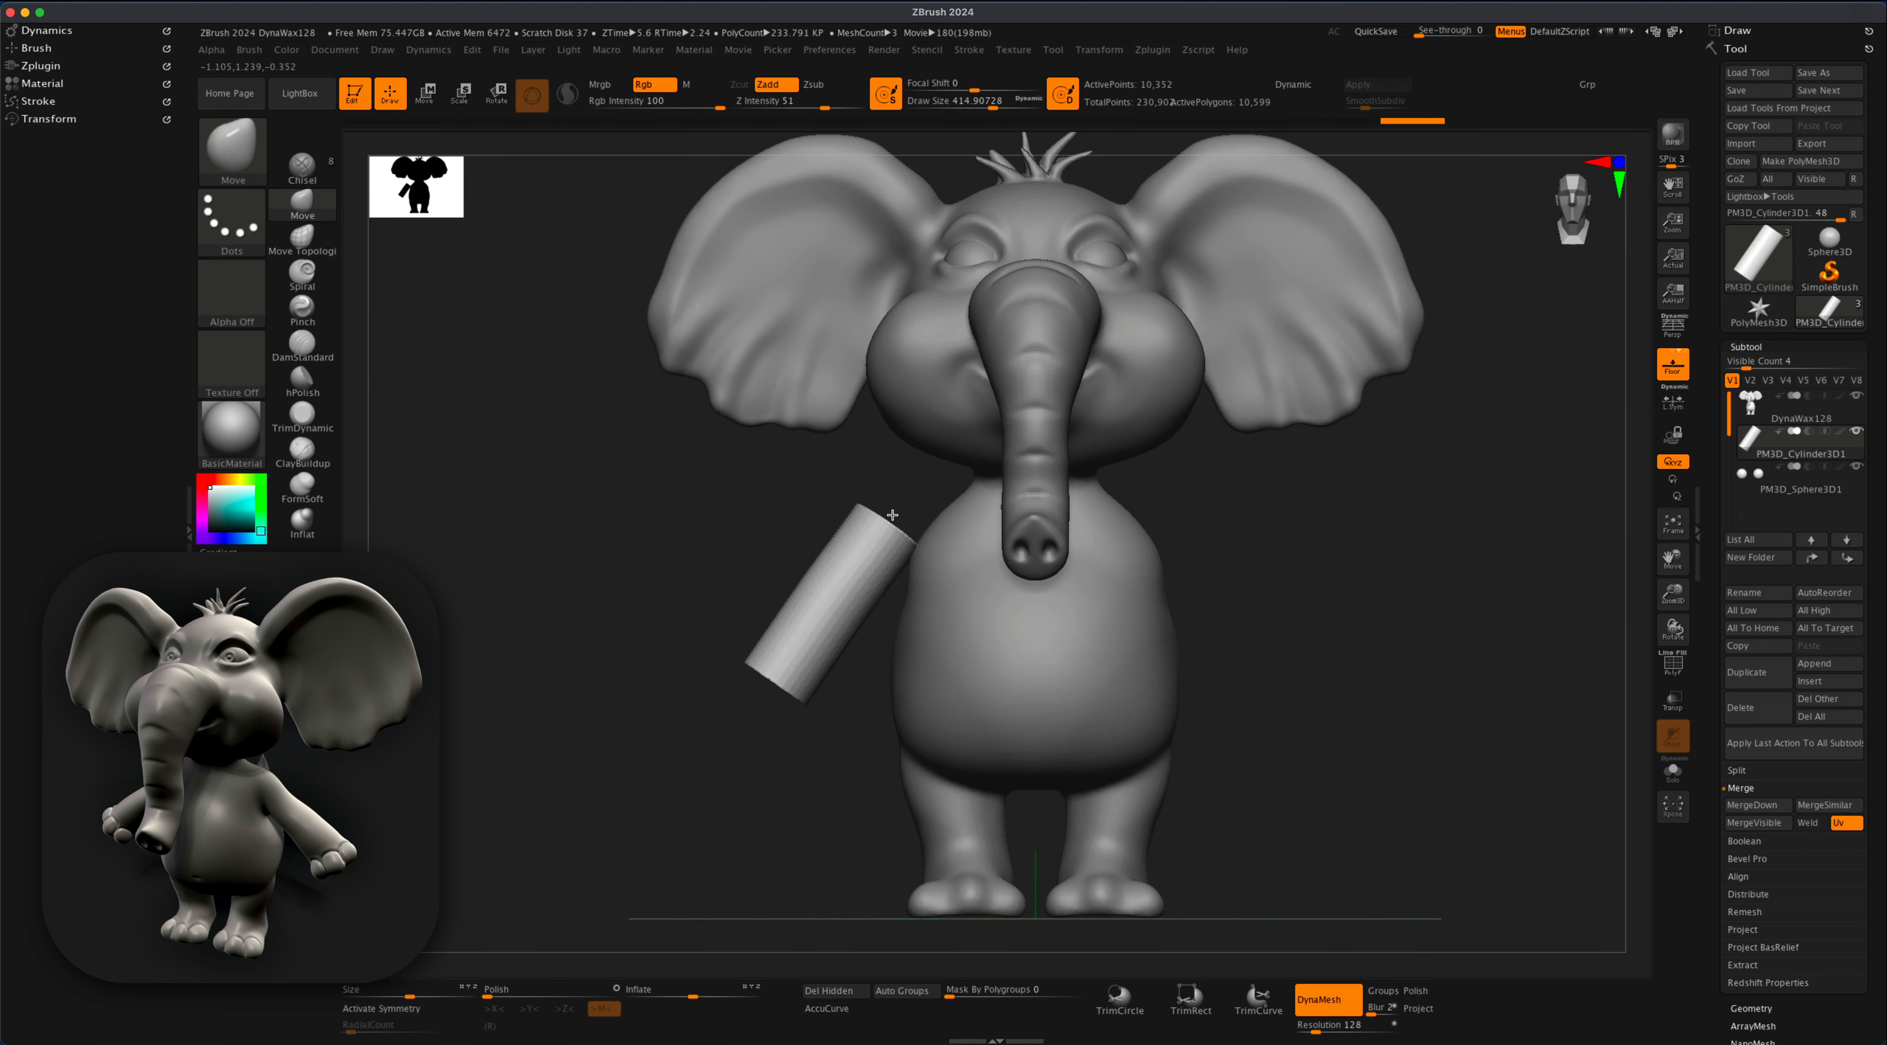
{"action": "mouse_move", "coordinate": [882, 526]}
{"action": "right_mouse_down"}
{"action": "mouse_move", "coordinate": [964, 501]}
{"action": "mouse_move", "coordinate": [762, 542]}
{"action": "mouse_move", "coordinate": [696, 502]}
{"action": "mouse_move", "coordinate": [1033, 525]}
{"action": "right_mouse_up"}
{"action": "key", "text": "s"}
{"action": "key", "text": "shift"}
{"action": "right_click_drag", "start_coordinate": [671, 521], "coordinate": [732, 476], "text": "alt"}
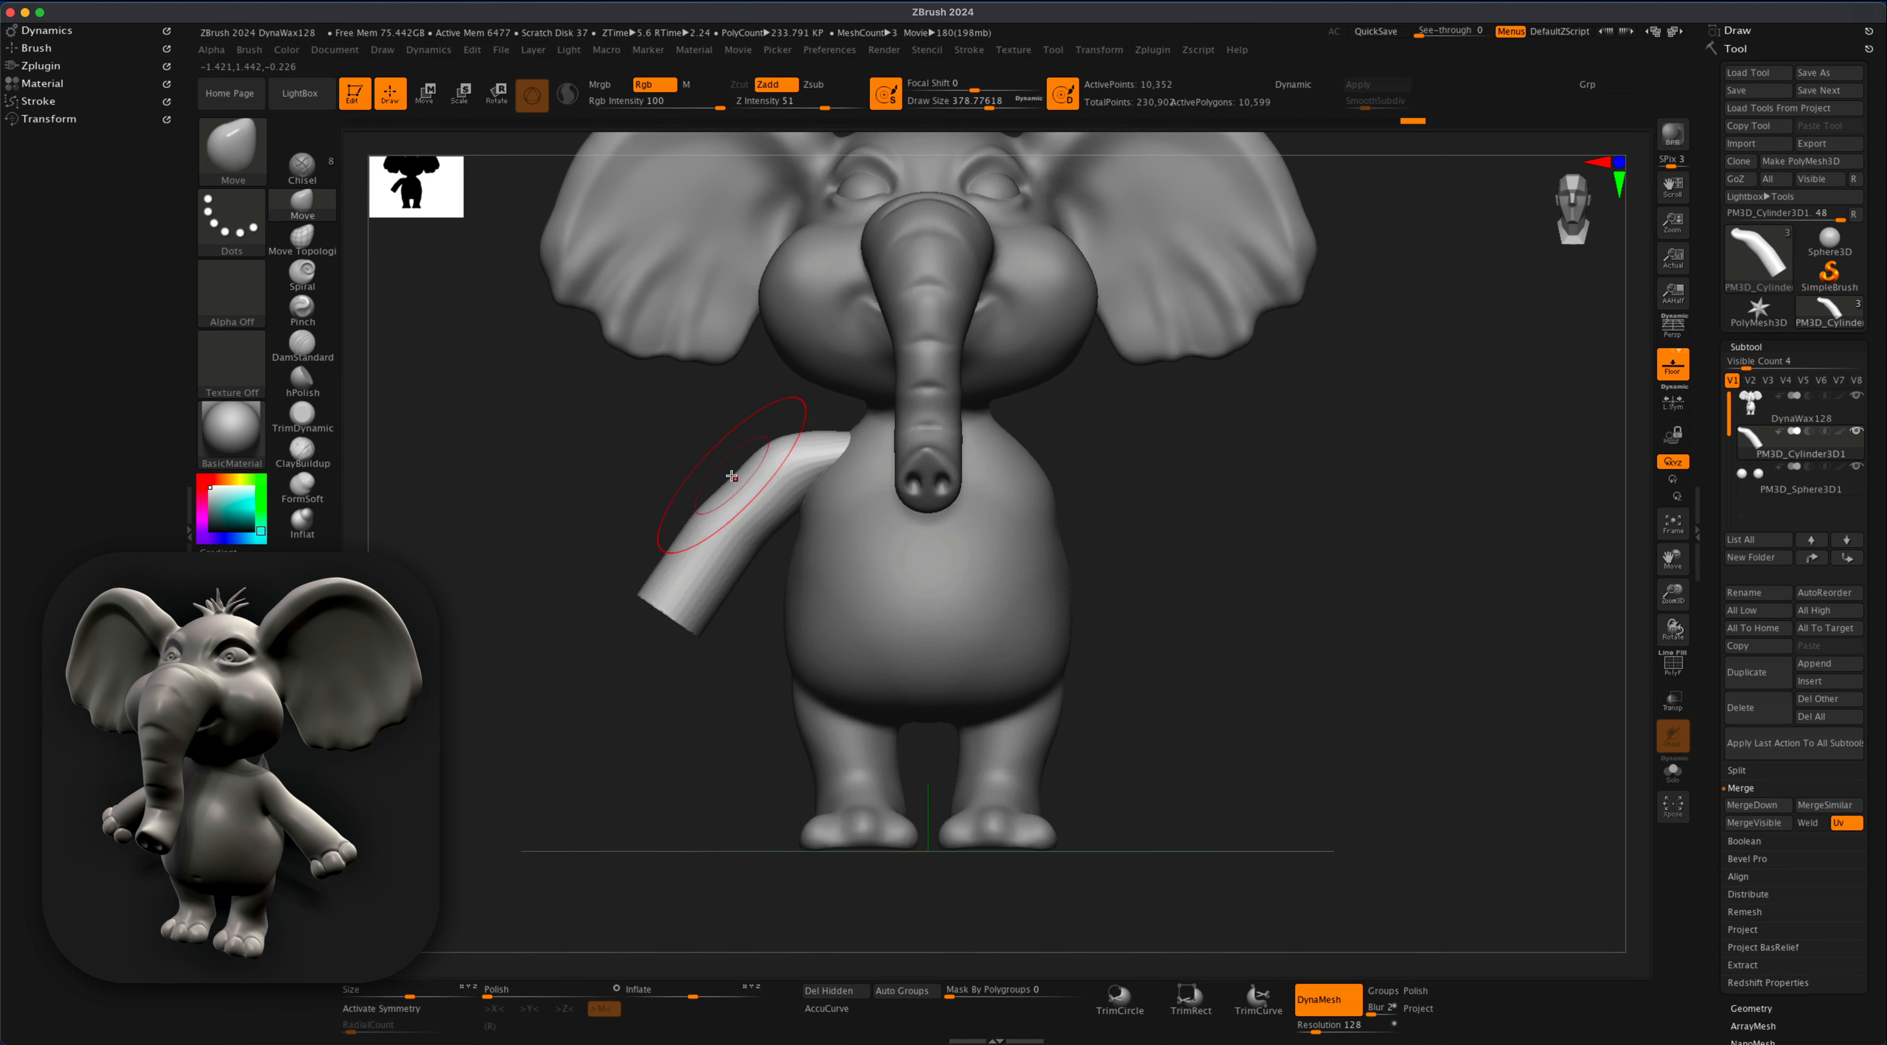
{"action": "left_click_drag", "start_coordinate": [630, 484], "coordinate": [638, 484]}
{"action": "key", "text": "s"}
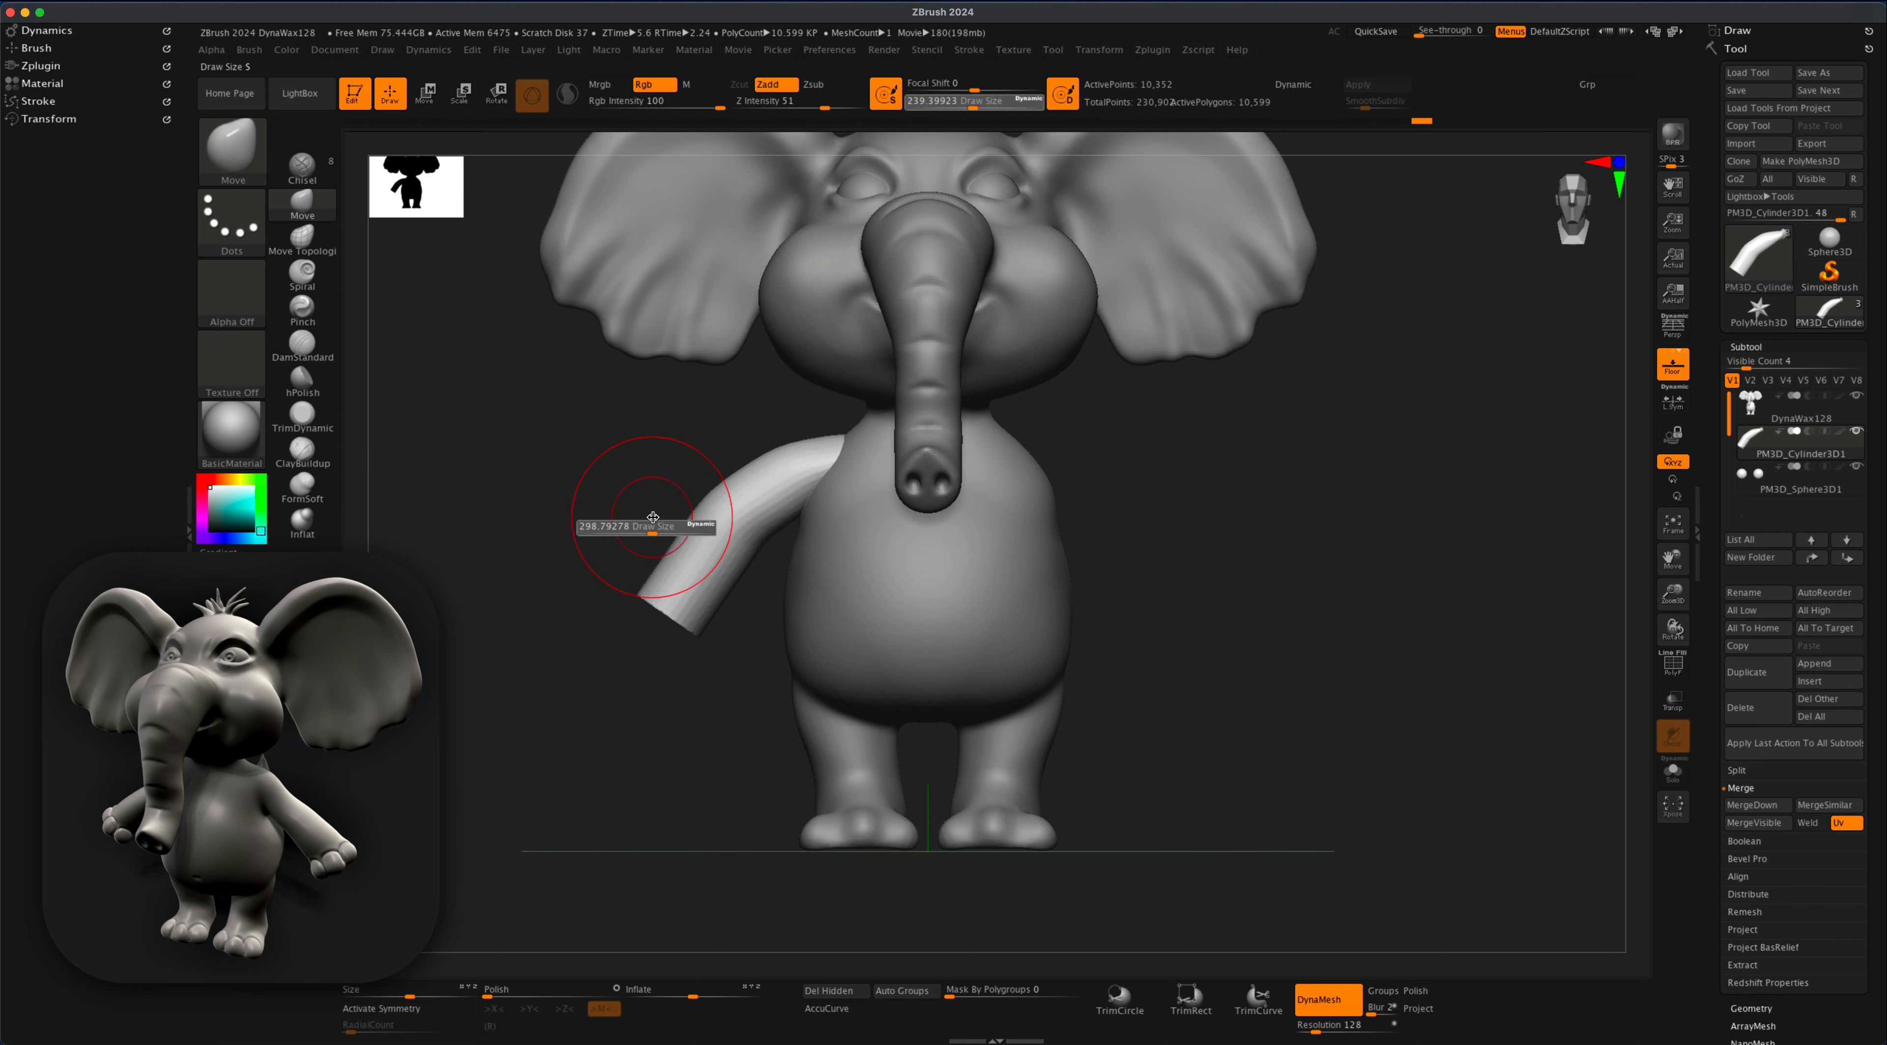
- Thicken the arm with the Inflat brush at a draw size of about 453 and mirror it to the other side
{"action": "left_click", "coordinate": [302, 523]}
{"action": "mouse_move", "coordinate": [537, 575]}
{"action": "right_mouse_down", "text": "alt"}
{"action": "mouse_move", "coordinate": [563, 568]}
{"action": "mouse_move", "coordinate": [660, 682]}
{"action": "mouse_move", "coordinate": [788, 611]}
{"action": "right_mouse_up", "text": "alt"}
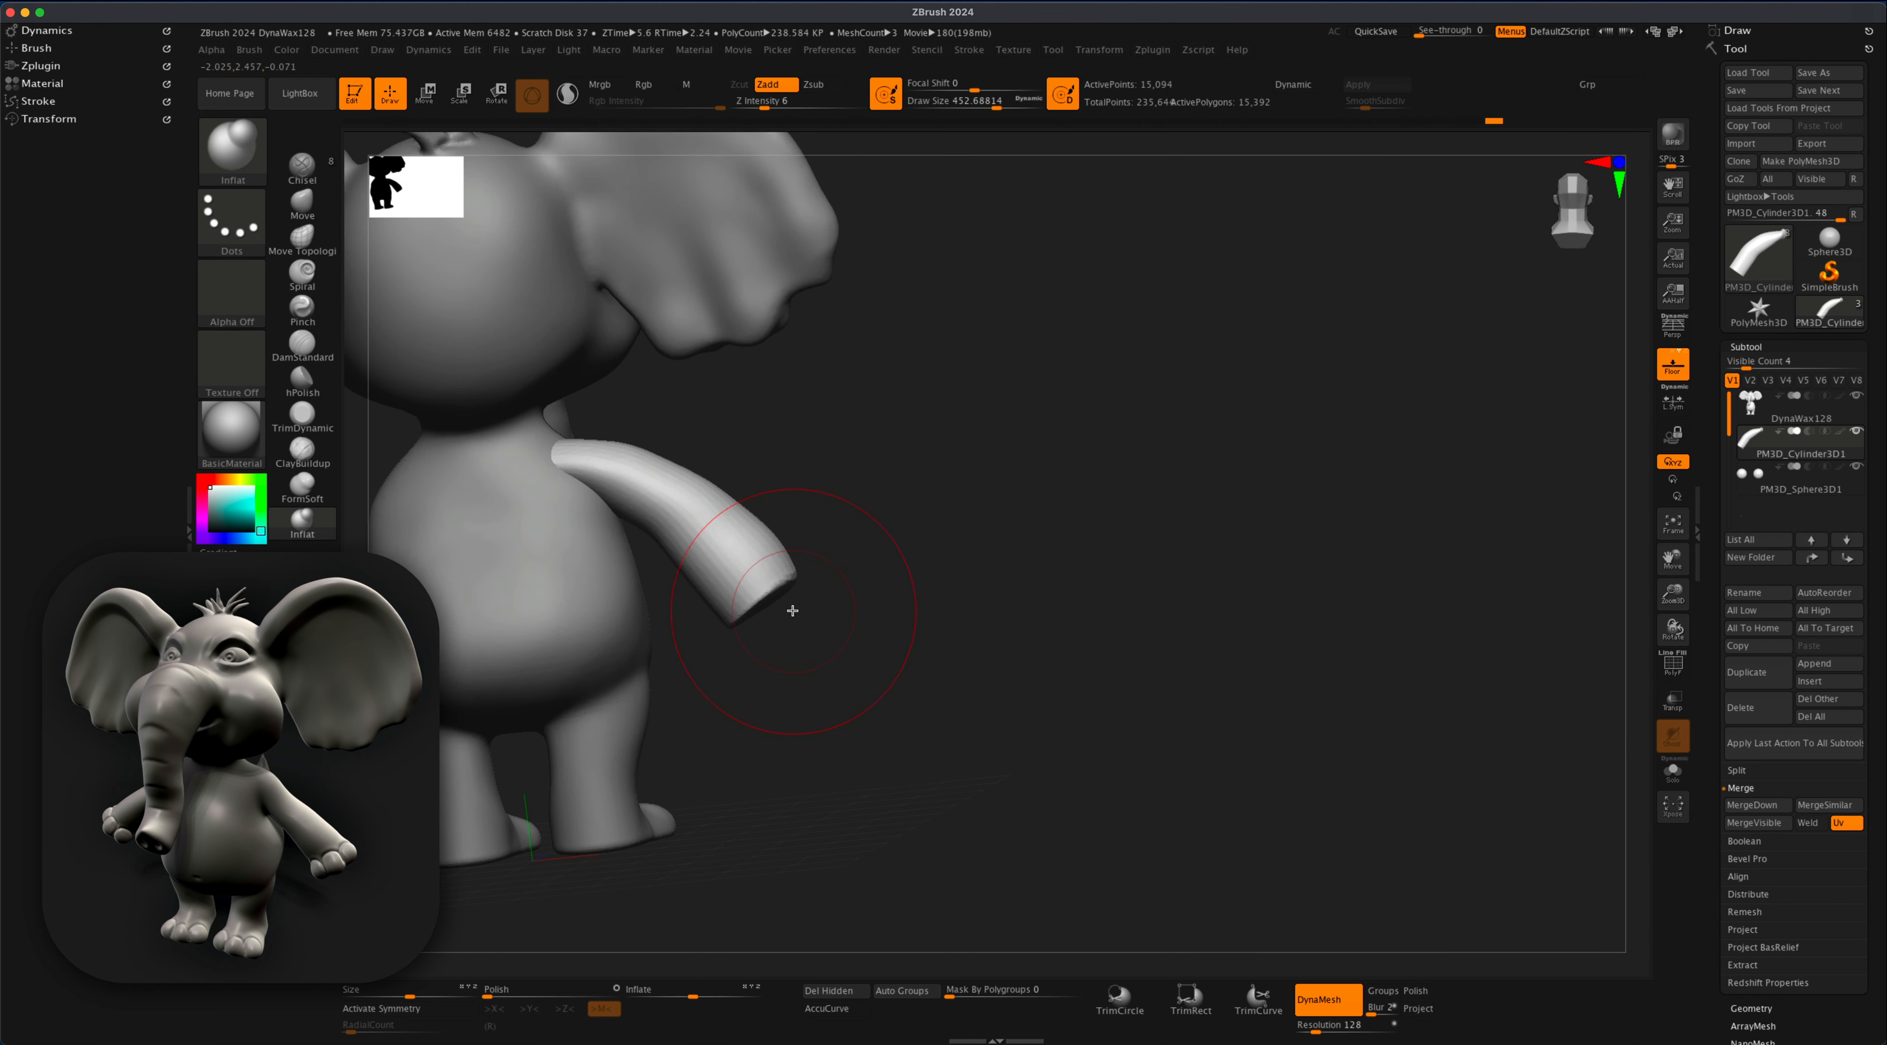
{"action": "mouse_move", "coordinate": [932, 515]}
{"action": "right_mouse_down"}
{"action": "mouse_move", "coordinate": [1162, 518]}
{"action": "mouse_move", "coordinate": [1159, 534]}
{"action": "right_mouse_up"}
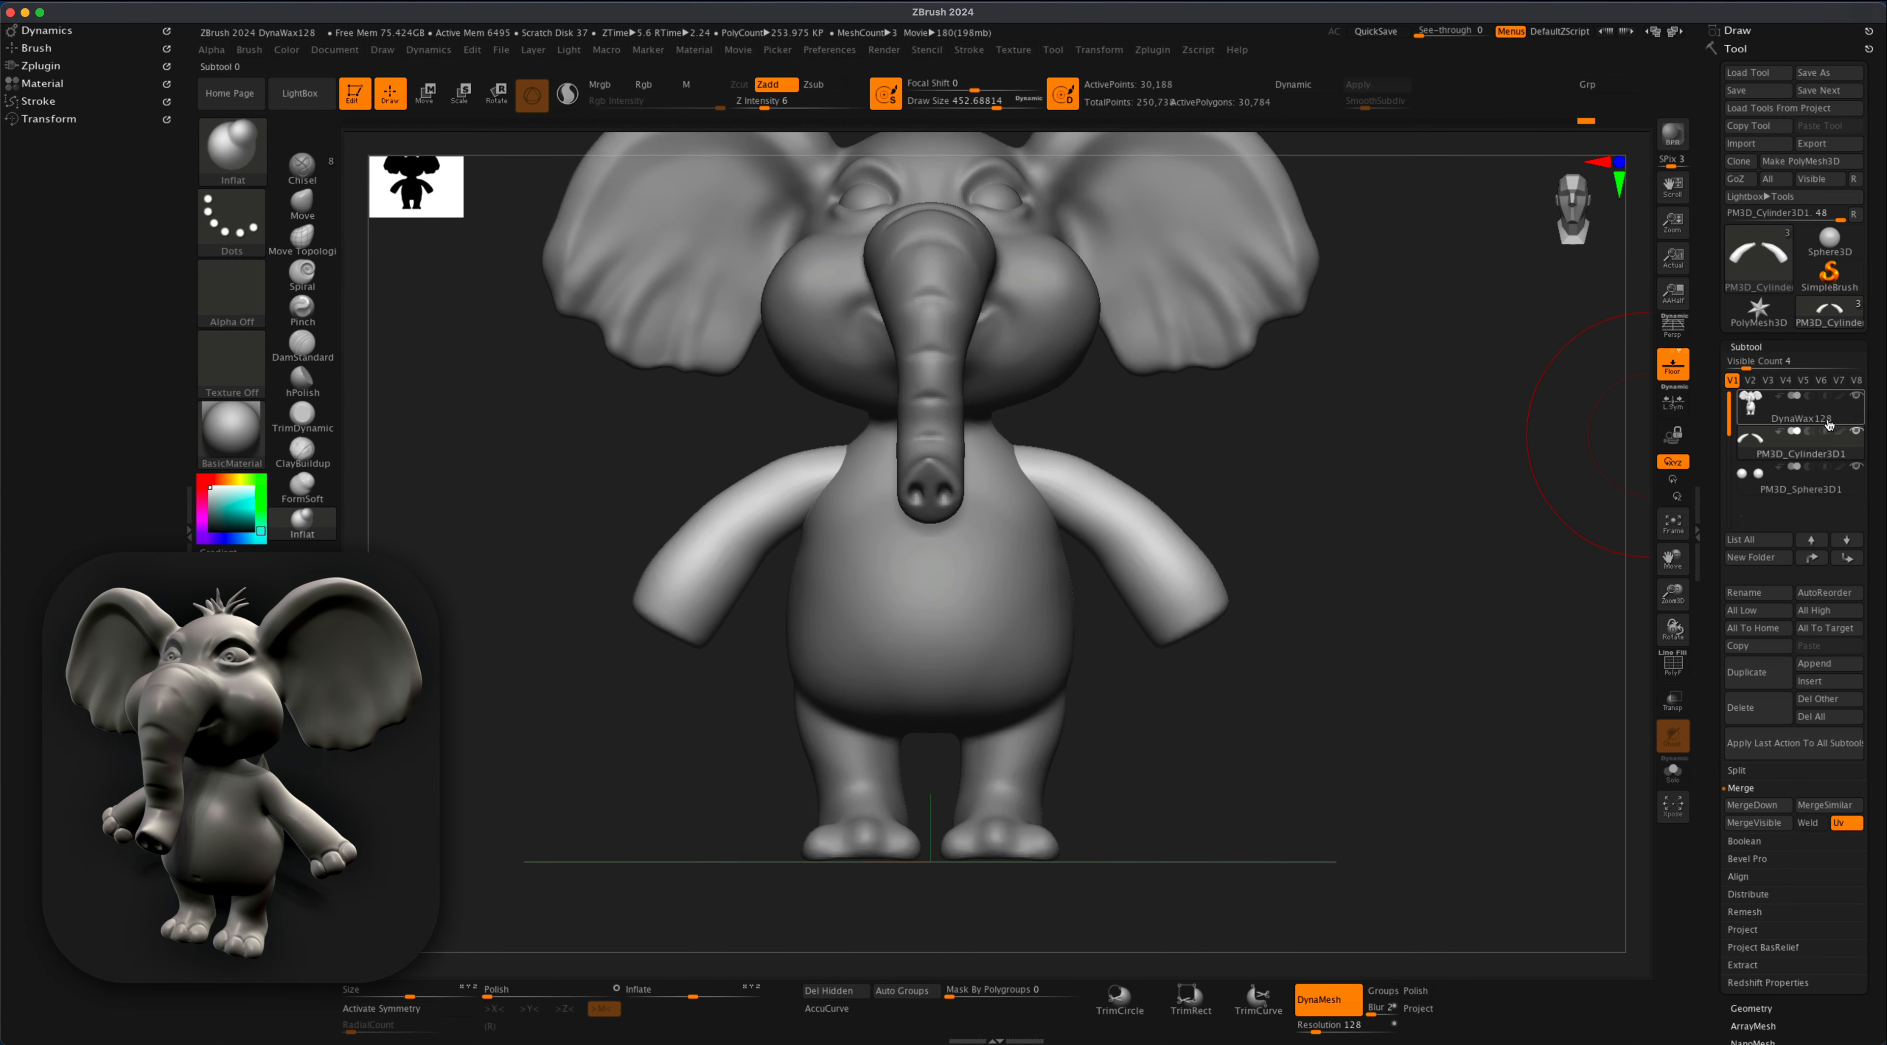
- Merge both arms into the elephant subtool, remesh it with DynaMesh at resolution 128, and smooth the shoulder joints
{"action": "left_click_drag", "start_coordinate": [1401, 549], "coordinate": [1440, 608], "text": "ctrl"}
{"action": "left_click_drag", "start_coordinate": [1326, 608], "coordinate": [1399, 615]}
{"action": "left_click_drag", "start_coordinate": [872, 440], "coordinate": [855, 476], "text": "shift"}
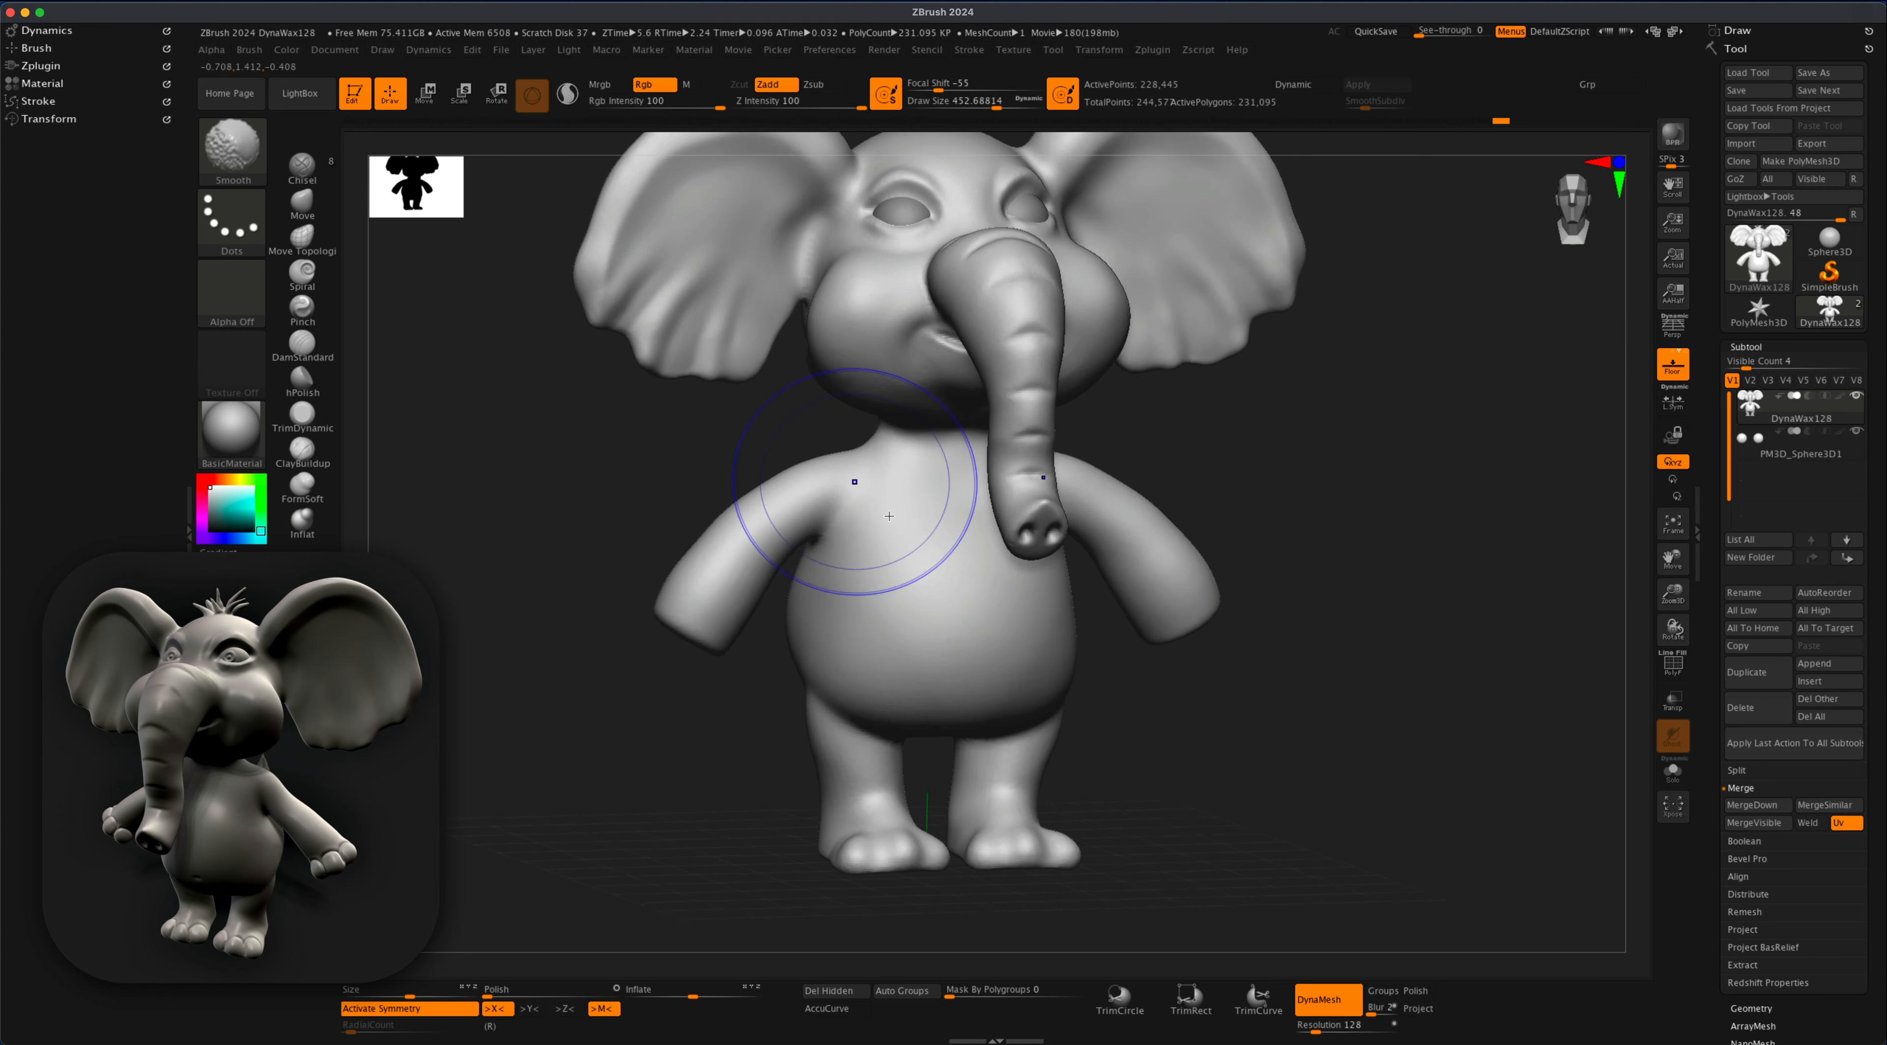
{"action": "mouse_move", "coordinate": [1502, 477]}
{"action": "left_mouse_down"}
{"action": "mouse_move", "coordinate": [1273, 488]}
{"action": "mouse_move", "coordinate": [885, 693]}
{"action": "mouse_move", "coordinate": [1344, 541]}
{"action": "mouse_move", "coordinate": [1310, 556]}
{"action": "left_mouse_up"}
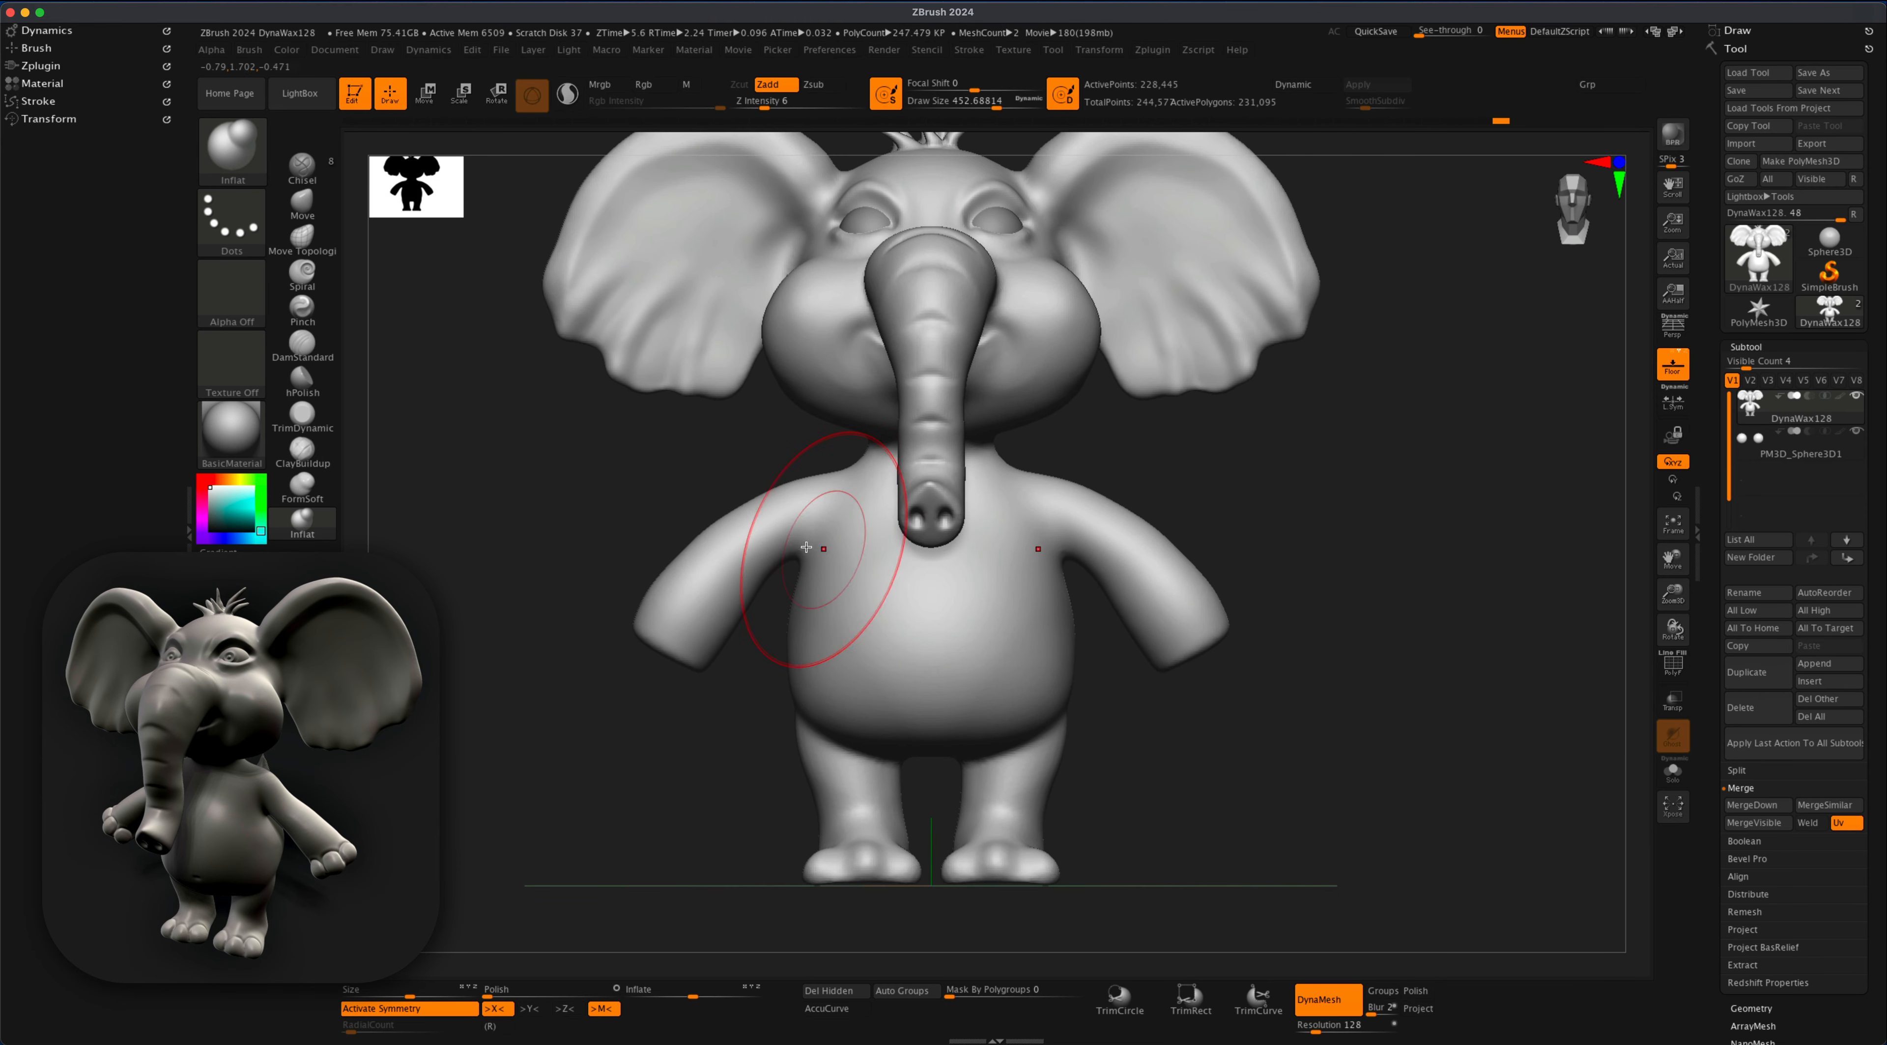
- Reshape the arms and their hand ends with the Move brush at a draw size of about 453
{"action": "left_click", "coordinate": [302, 205]}
{"action": "mouse_move", "coordinate": [674, 540]}
{"action": "left_mouse_down"}
{"action": "mouse_move", "coordinate": [737, 548]}
{"action": "mouse_move", "coordinate": [770, 498]}
{"action": "mouse_move", "coordinate": [690, 565]}
{"action": "left_mouse_up"}
{"action": "left_click_drag", "start_coordinate": [659, 704], "coordinate": [566, 703]}
{"action": "mouse_move", "coordinate": [1319, 469]}
{"action": "left_mouse_down", "text": "alt"}
{"action": "mouse_move", "coordinate": [1339, 535]}
{"action": "mouse_move", "coordinate": [1312, 509]}
{"action": "left_mouse_up", "text": "alt"}
- Build rounded fingers on the ends of the arms with the Inflat brush, symmetry on
{"action": "left_click", "coordinate": [301, 523]}
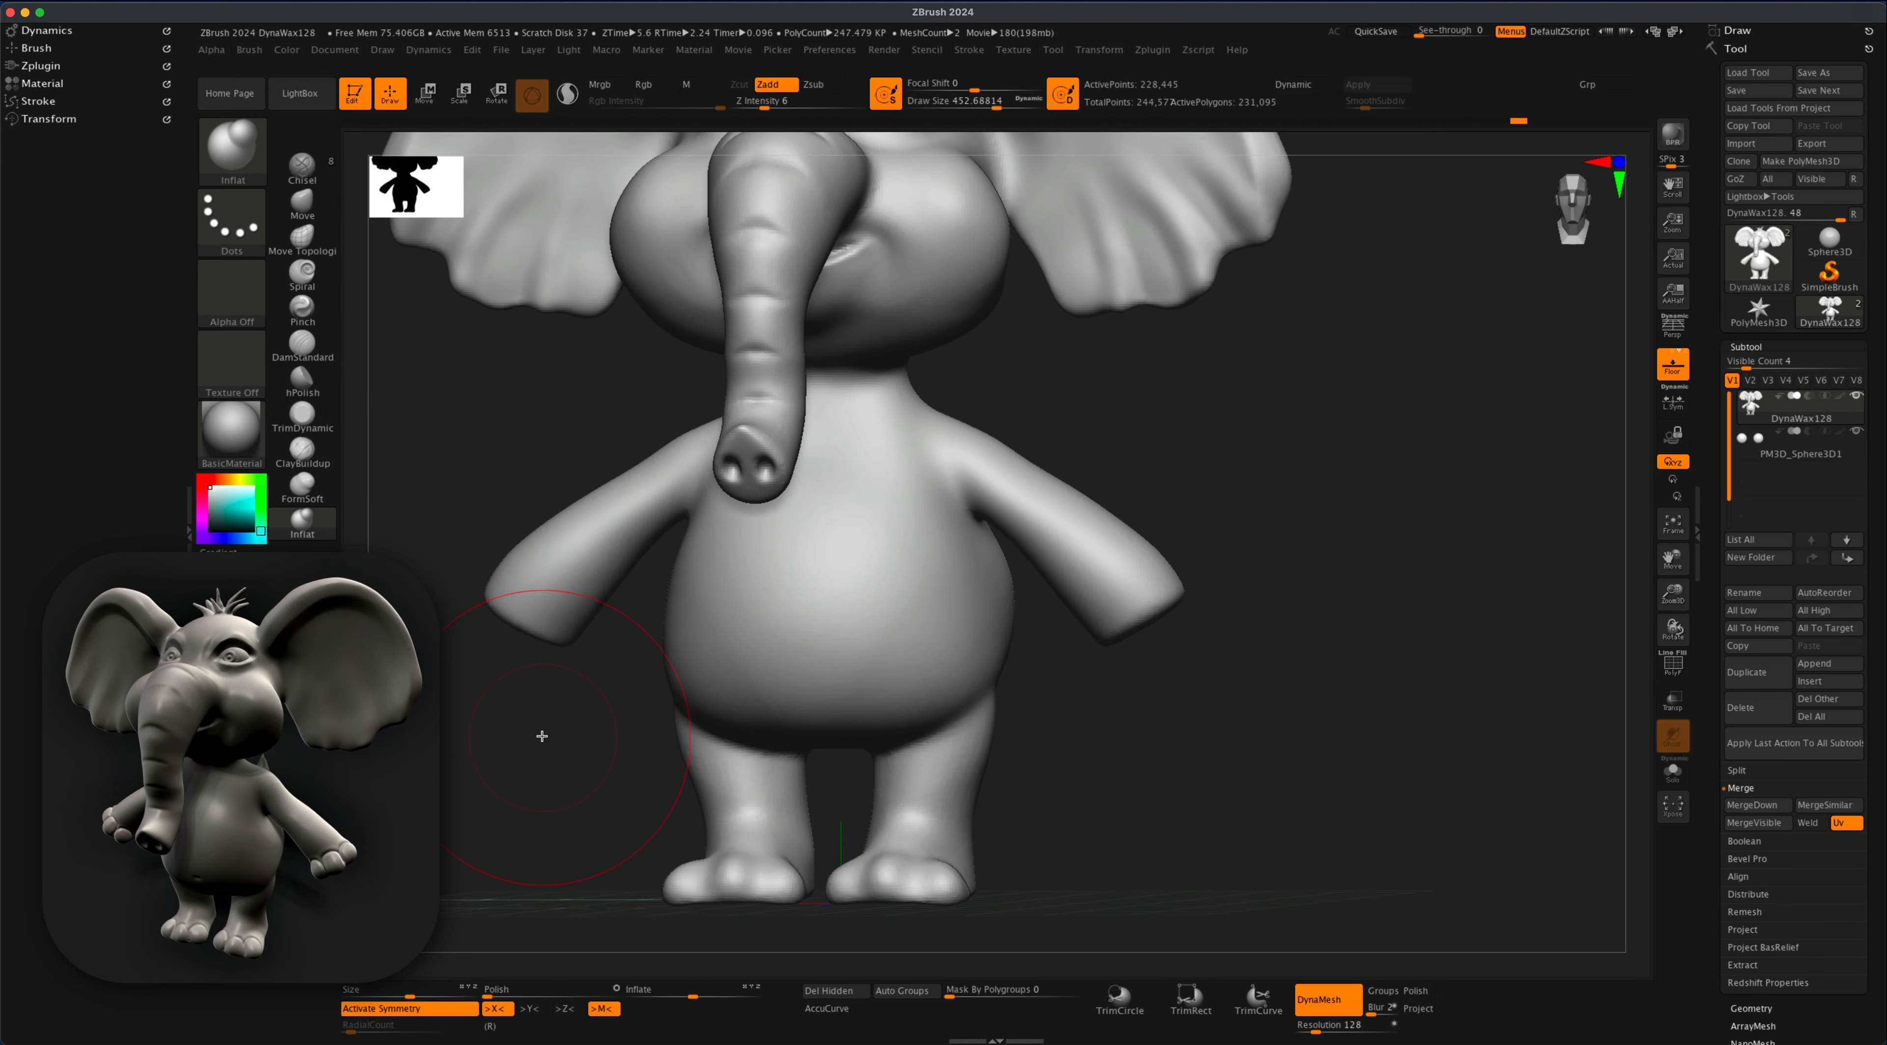
{"action": "left_click_drag", "start_coordinate": [1208, 603], "coordinate": [1220, 590]}
{"action": "key", "text": "s"}
{"action": "left_click_drag", "start_coordinate": [1269, 533], "coordinate": [1306, 535]}
{"action": "left_click_drag", "start_coordinate": [1106, 632], "coordinate": [1128, 626]}
{"action": "left_click_drag", "start_coordinate": [1311, 596], "coordinate": [1126, 612]}
- Remesh the elephant with DynaMesh and carve a navel into the belly with the DamStandard brush at a draw size of about 65
{"action": "left_click_drag", "start_coordinate": [1317, 489], "coordinate": [1370, 546], "text": "ctrl"}
{"action": "mouse_move", "coordinate": [1370, 550]}
{"action": "left_mouse_down"}
{"action": "mouse_move", "coordinate": [1314, 564]}
{"action": "mouse_move", "coordinate": [1341, 564]}
{"action": "left_mouse_up"}
{"action": "left_click_drag", "start_coordinate": [1341, 564], "coordinate": [1309, 530], "text": "alt"}
{"action": "left_click", "coordinate": [304, 350]}
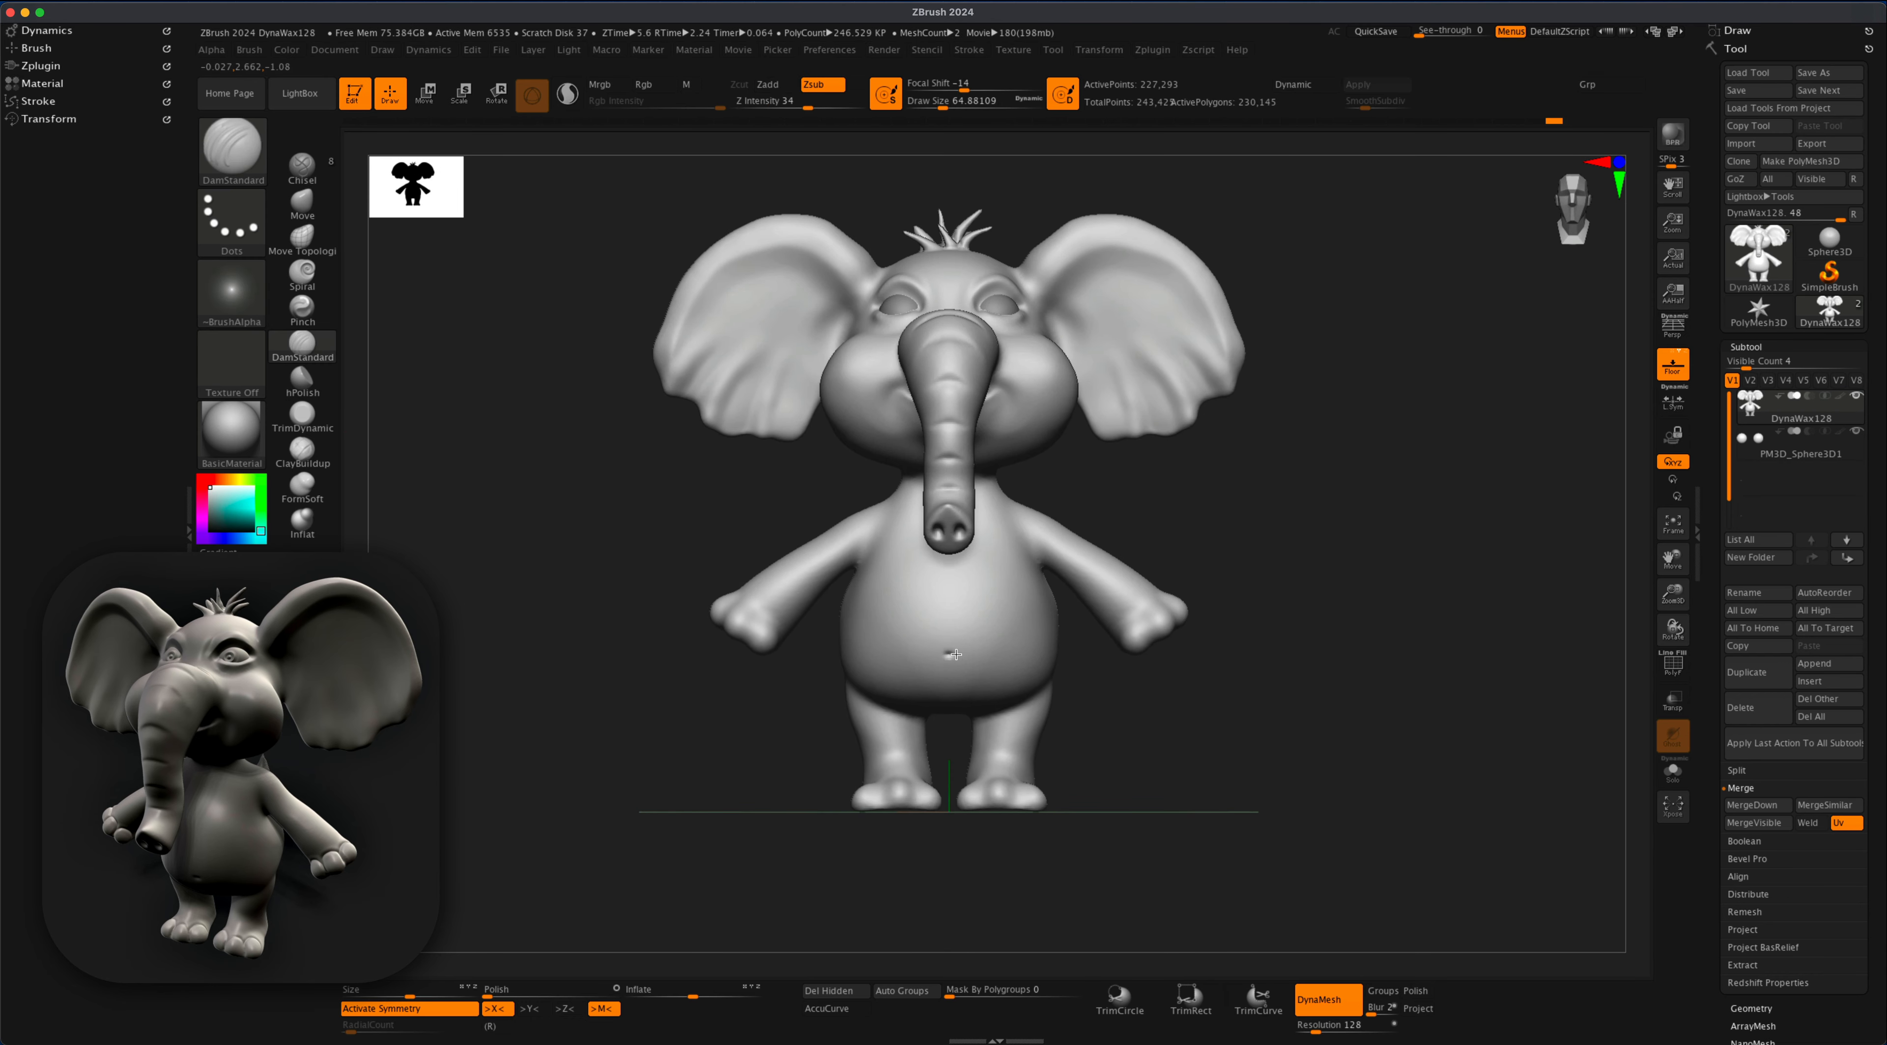
{"action": "mouse_move", "coordinate": [1403, 659]}
{"action": "left_mouse_down"}
{"action": "mouse_move", "coordinate": [1357, 676]}
{"action": "mouse_move", "coordinate": [1365, 625]}
{"action": "left_mouse_up"}
- Adjust the shoulders with the Move brush at a draw size of about 379
{"action": "left_click", "coordinate": [303, 205]}
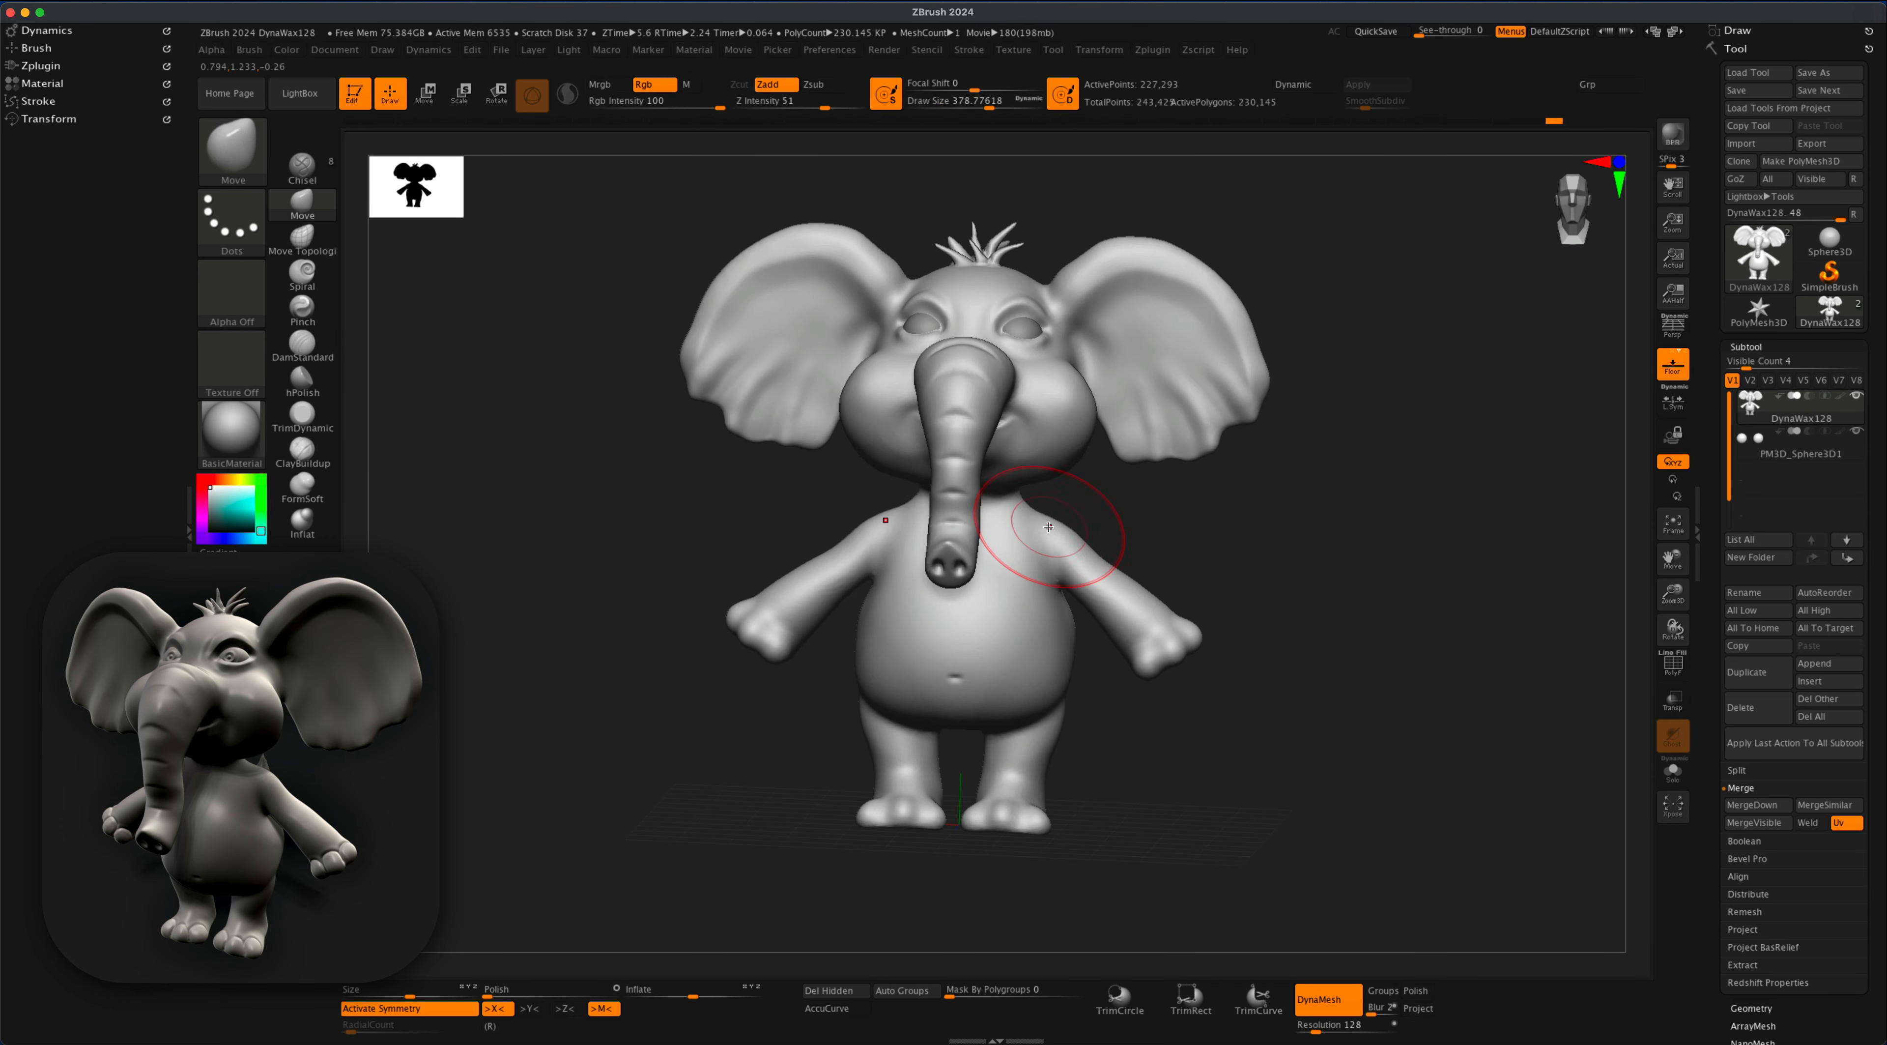
{"action": "key", "text": "s"}
{"action": "mouse_move", "coordinate": [1202, 538]}
{"action": "left_mouse_down"}
{"action": "mouse_move", "coordinate": [884, 552]}
{"action": "mouse_move", "coordinate": [596, 534]}
{"action": "left_mouse_up"}
- Carve the crease between the buttocks with the DamStandard brush, raising the draw size to about 177
{"action": "left_click", "coordinate": [303, 347]}
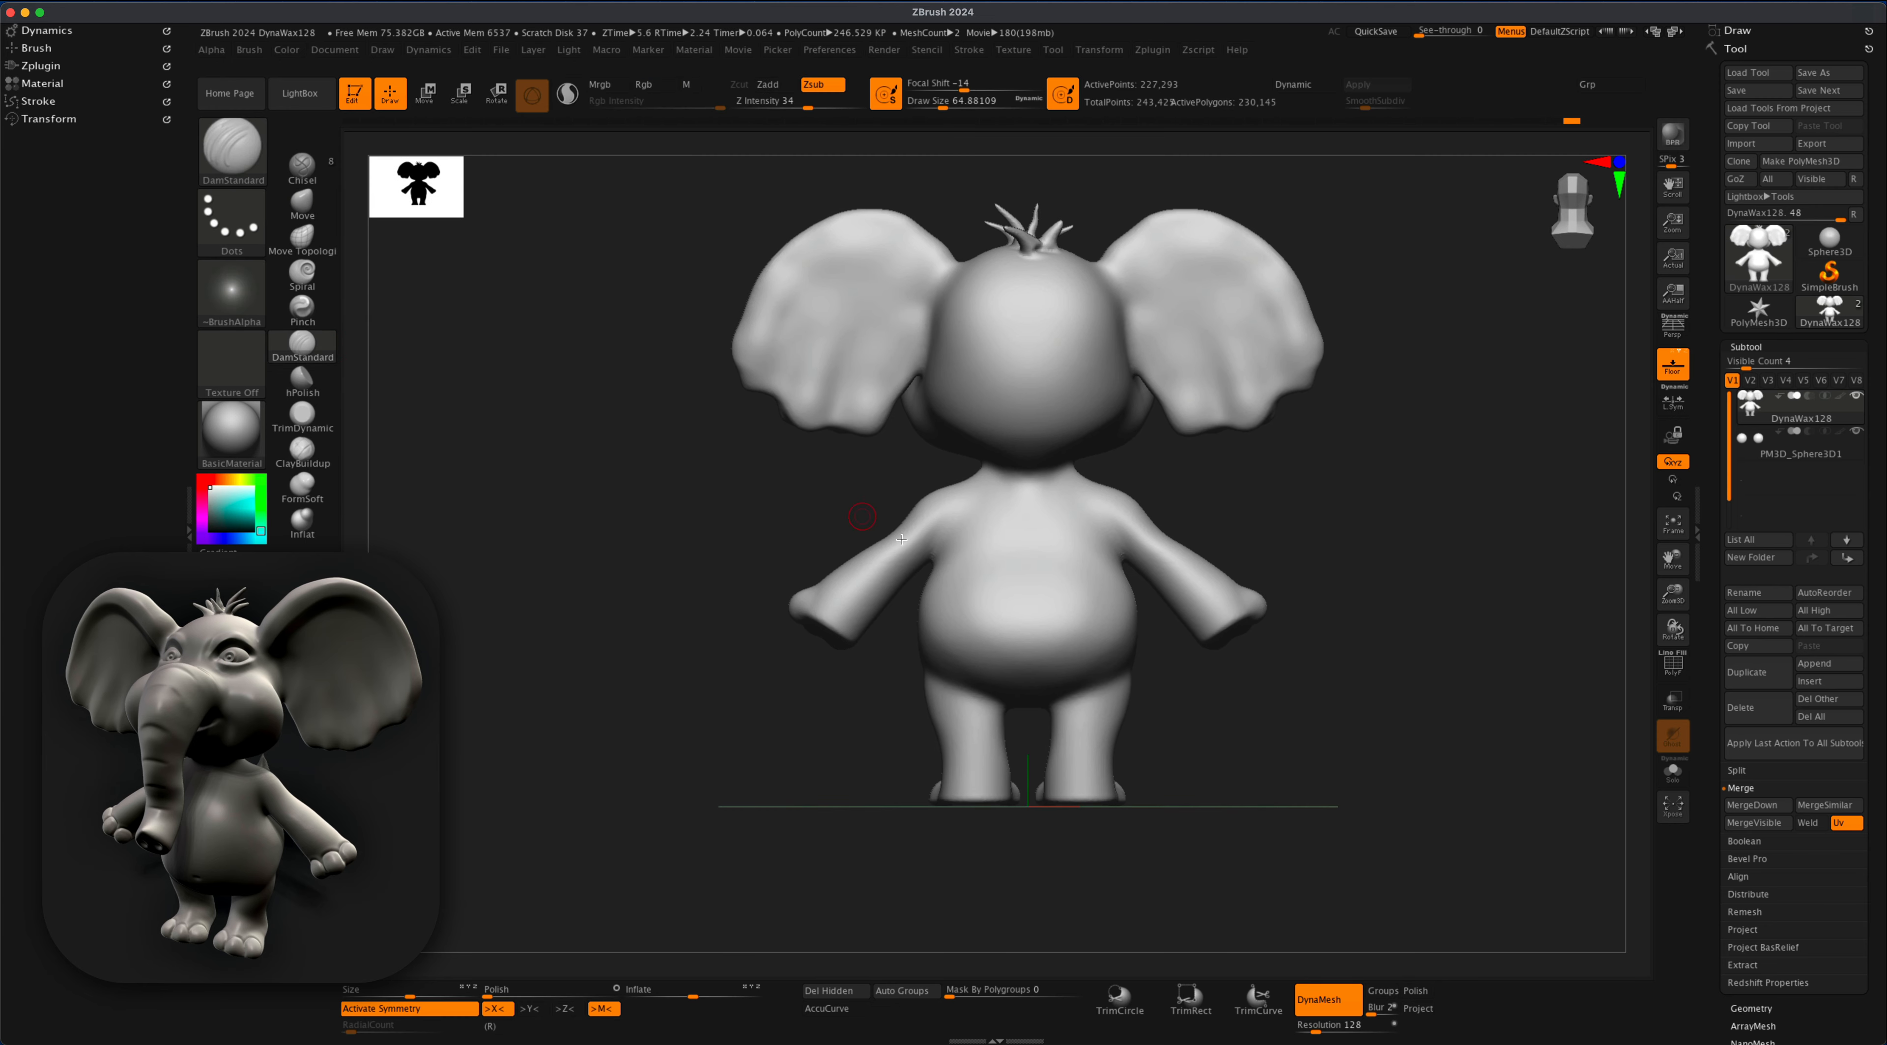
{"action": "mouse_move", "coordinate": [1028, 632]}
{"action": "left_mouse_down"}
{"action": "mouse_move", "coordinate": [1032, 673]}
{"action": "mouse_move", "coordinate": [1028, 653]}
{"action": "left_mouse_up"}
{"action": "left_click_drag", "start_coordinate": [663, 779], "coordinate": [763, 784]}
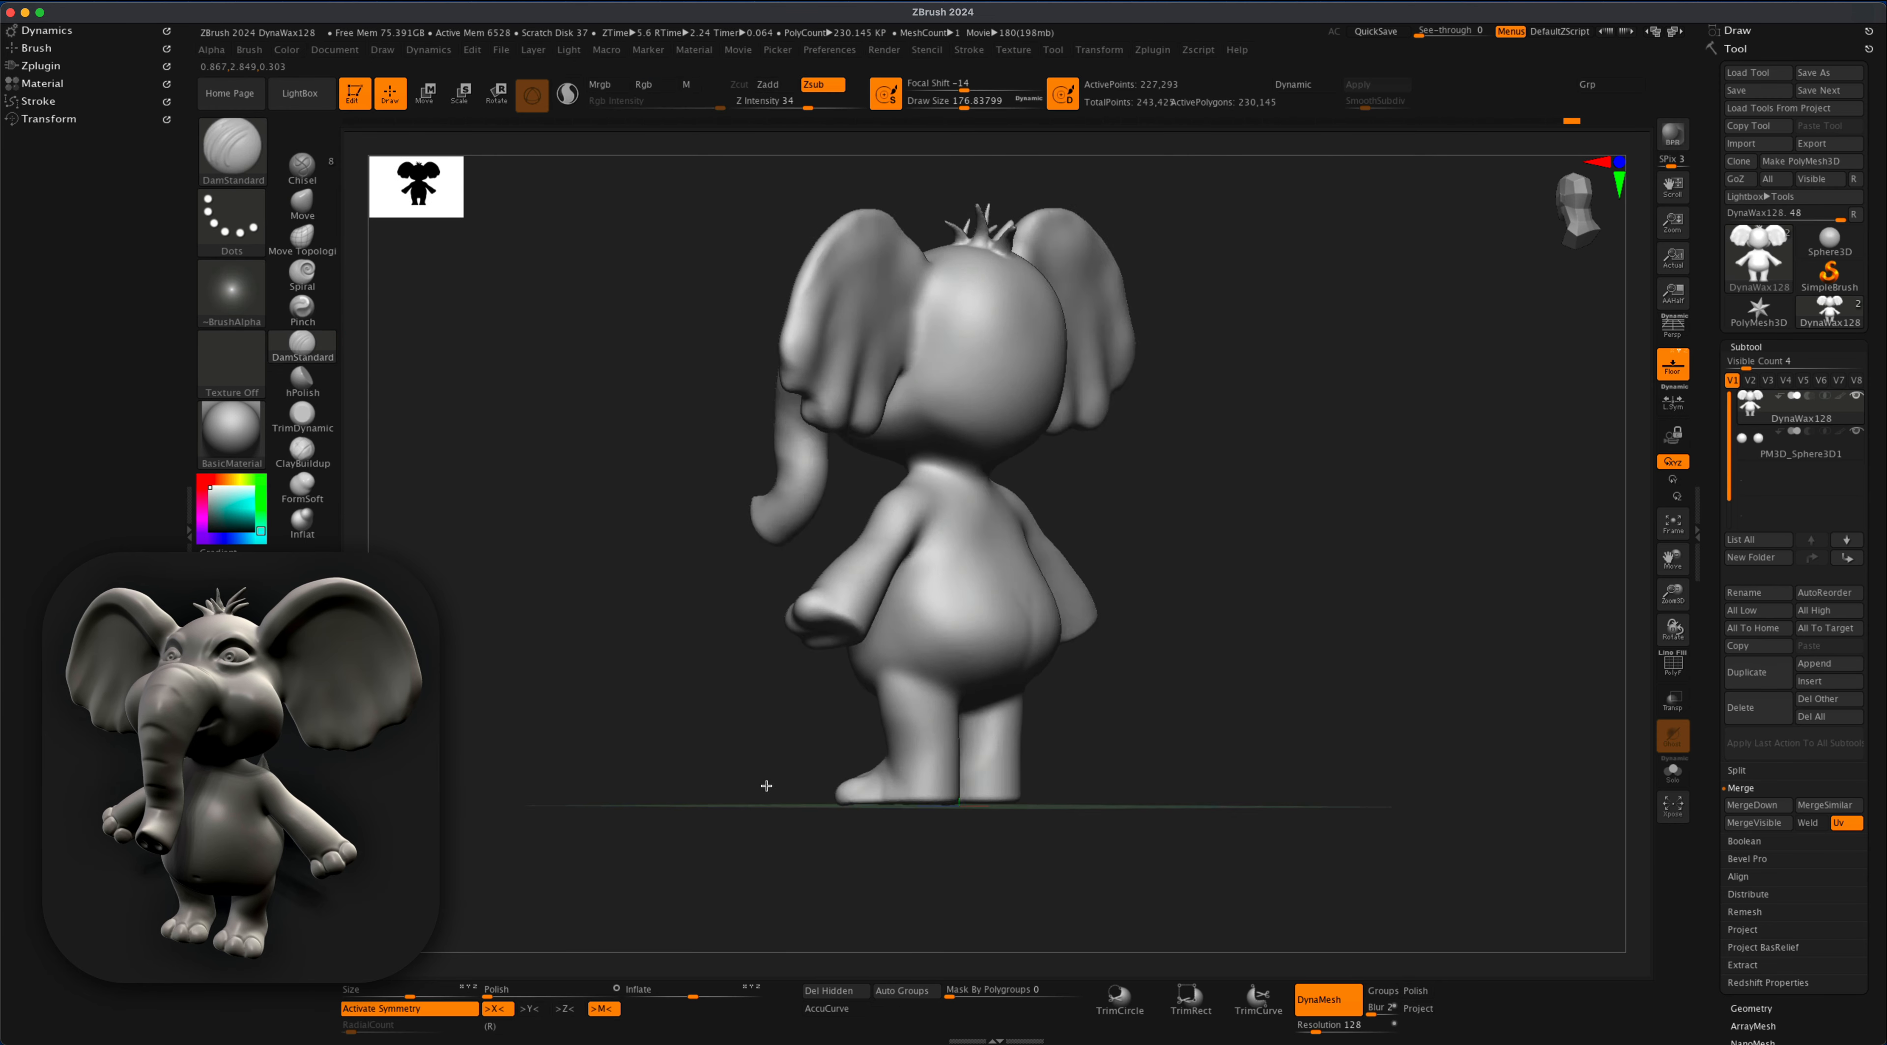
- Turn on perspective display and examine the whole elephant from the front
{"action": "mouse_move", "coordinate": [1392, 522]}
{"action": "left_mouse_down"}
{"action": "mouse_move", "coordinate": [1244, 518]}
{"action": "mouse_move", "coordinate": [1361, 546]}
{"action": "left_mouse_up"}
{"action": "left_click", "coordinate": [1673, 327]}
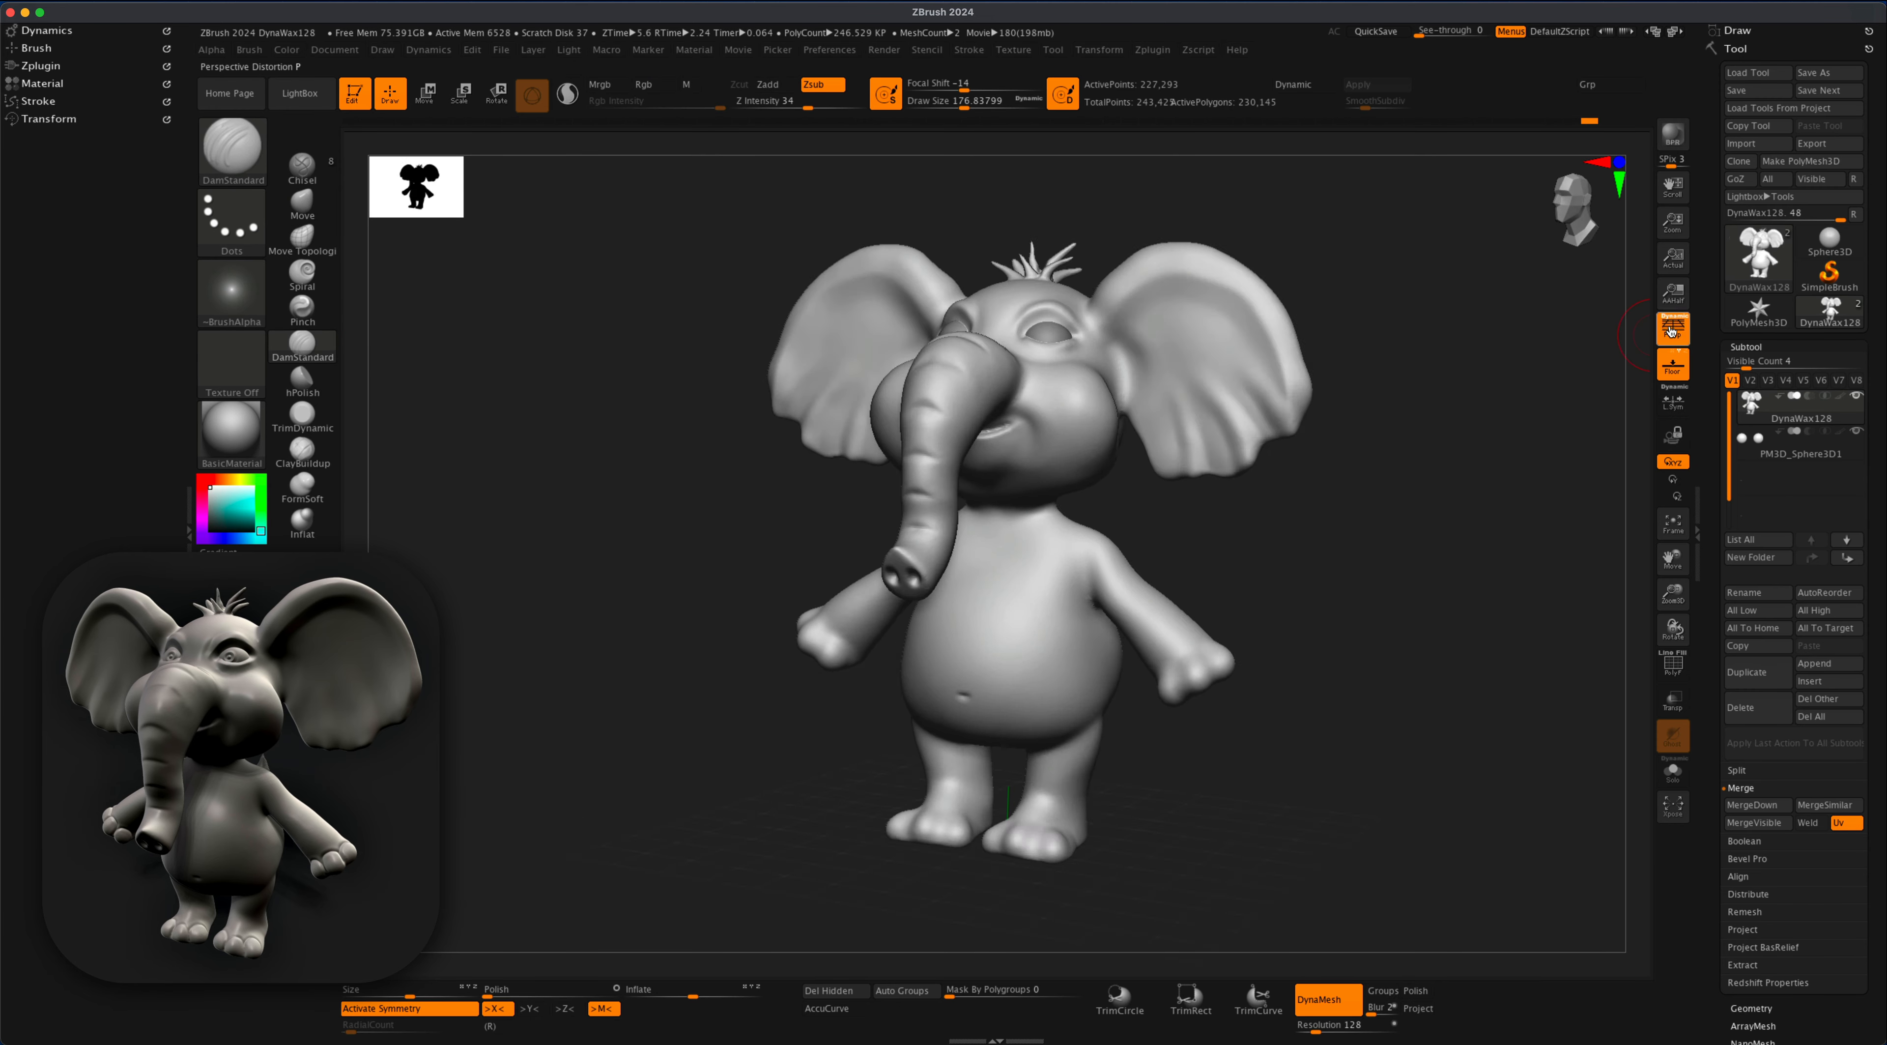
{"action": "left_click_drag", "start_coordinate": [1363, 440], "coordinate": [1375, 477]}
{"action": "left_click_drag", "start_coordinate": [1374, 476], "coordinate": [1372, 425], "text": "alt"}
{"action": "mouse_move", "coordinate": [1301, 569]}
{"action": "left_mouse_down"}
{"action": "mouse_move", "coordinate": [1418, 573]}
{"action": "mouse_move", "coordinate": [1244, 578]}
{"action": "mouse_move", "coordinate": [1263, 566]}
{"action": "mouse_move", "coordinate": [1242, 489]}
{"action": "mouse_move", "coordinate": [1315, 523]}
{"action": "left_mouse_up"}
{"action": "key", "text": "s"}
{"action": "left_click", "coordinate": [1224, 599]}
- Append a cylinder as a new subtool, shrink it, and move it behind the body as the tail's base form
{"action": "left_click", "coordinate": [1825, 682]}
{"action": "left_click", "coordinate": [1447, 927]}
{"action": "left_click_drag", "start_coordinate": [1420, 712], "coordinate": [1344, 704], "text": "shift"}
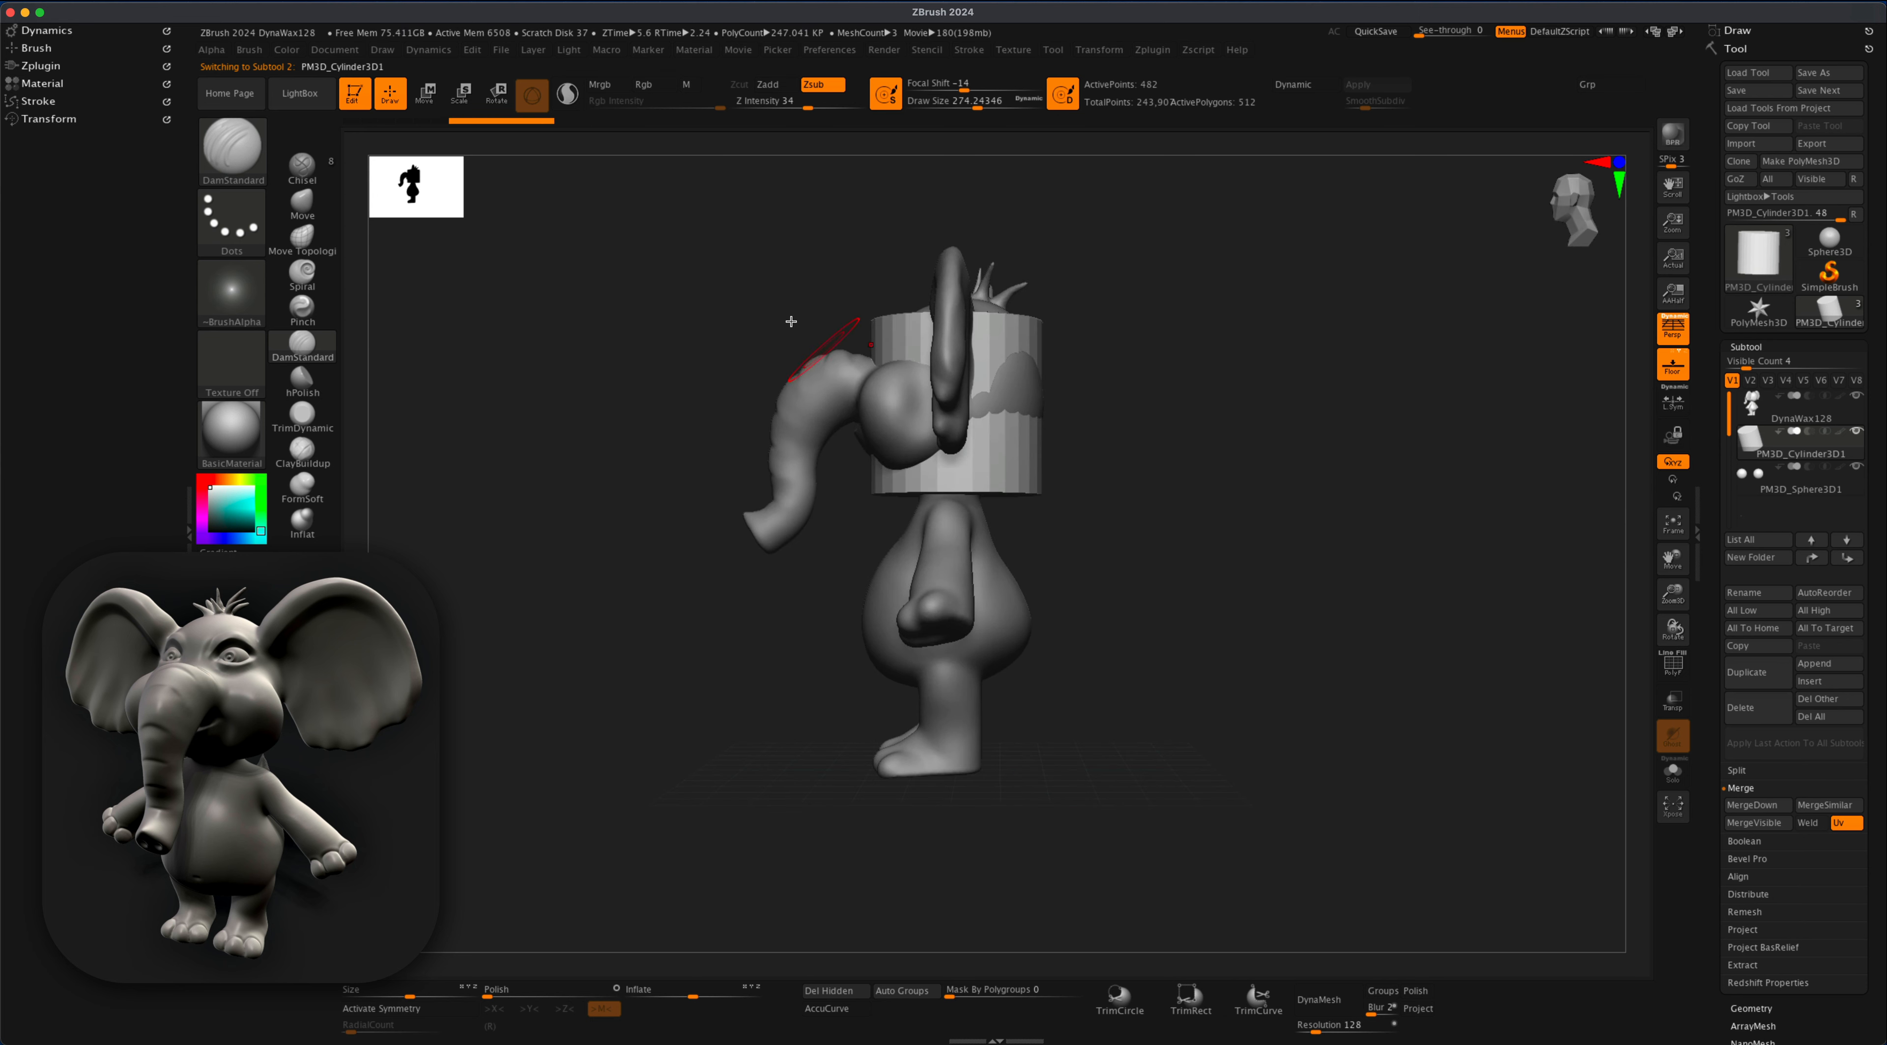
{"action": "left_click", "coordinate": [426, 94]}
{"action": "left_click_drag", "start_coordinate": [956, 409], "coordinate": [926, 427]}
{"action": "left_click_drag", "start_coordinate": [1020, 352], "coordinate": [1171, 479]}
- Without perspective display, stretch the tail cylinder into a long thin rod and convert it to DynaMesh at resolution 128
{"action": "left_click", "coordinate": [1673, 328]}
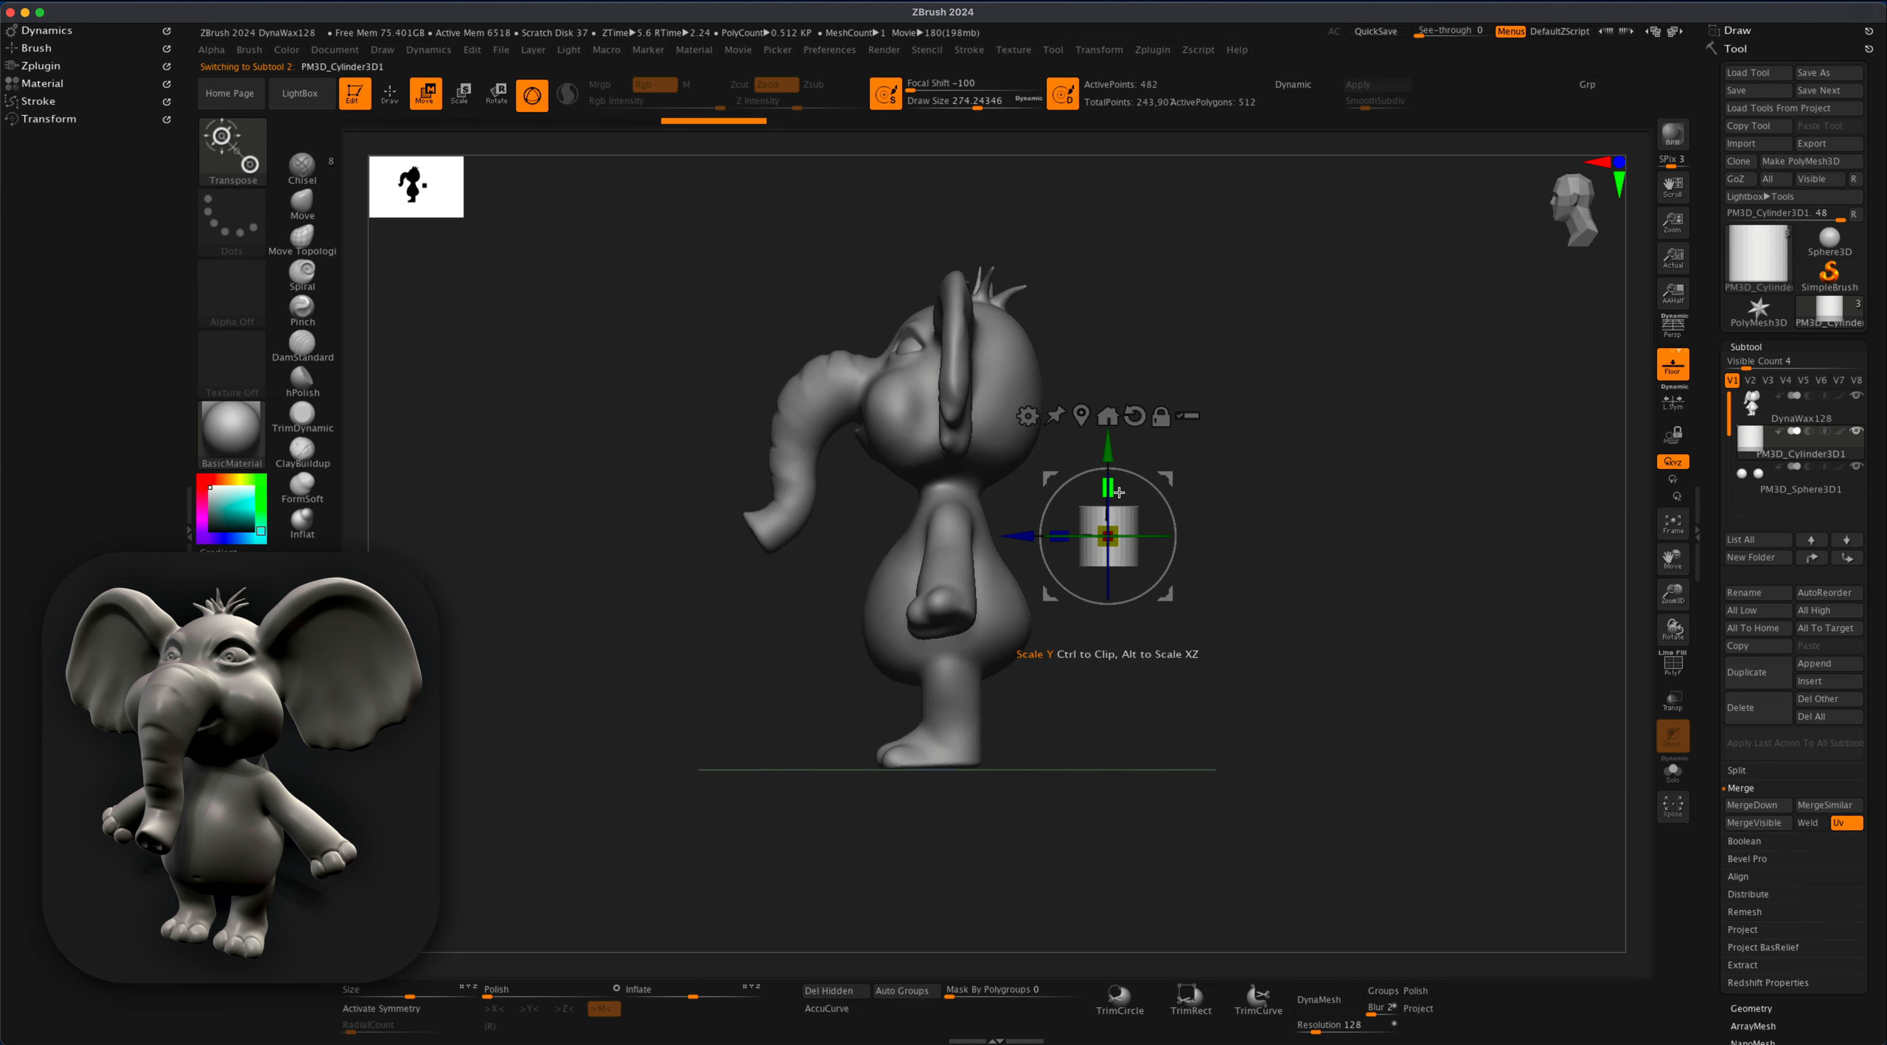
{"action": "right_click_drag", "start_coordinate": [1173, 469], "coordinate": [1173, 482], "text": "ctrl"}
{"action": "left_click_drag", "start_coordinate": [1108, 486], "coordinate": [1108, 421]}
{"action": "left_click_drag", "start_coordinate": [1170, 477], "coordinate": [1148, 495]}
{"action": "right_click_drag", "start_coordinate": [1218, 485], "coordinate": [1241, 503], "text": "ctrl"}
{"action": "left_click_drag", "start_coordinate": [1241, 503], "coordinate": [1238, 514], "text": "alt"}
{"action": "left_click", "coordinate": [1326, 1003]}
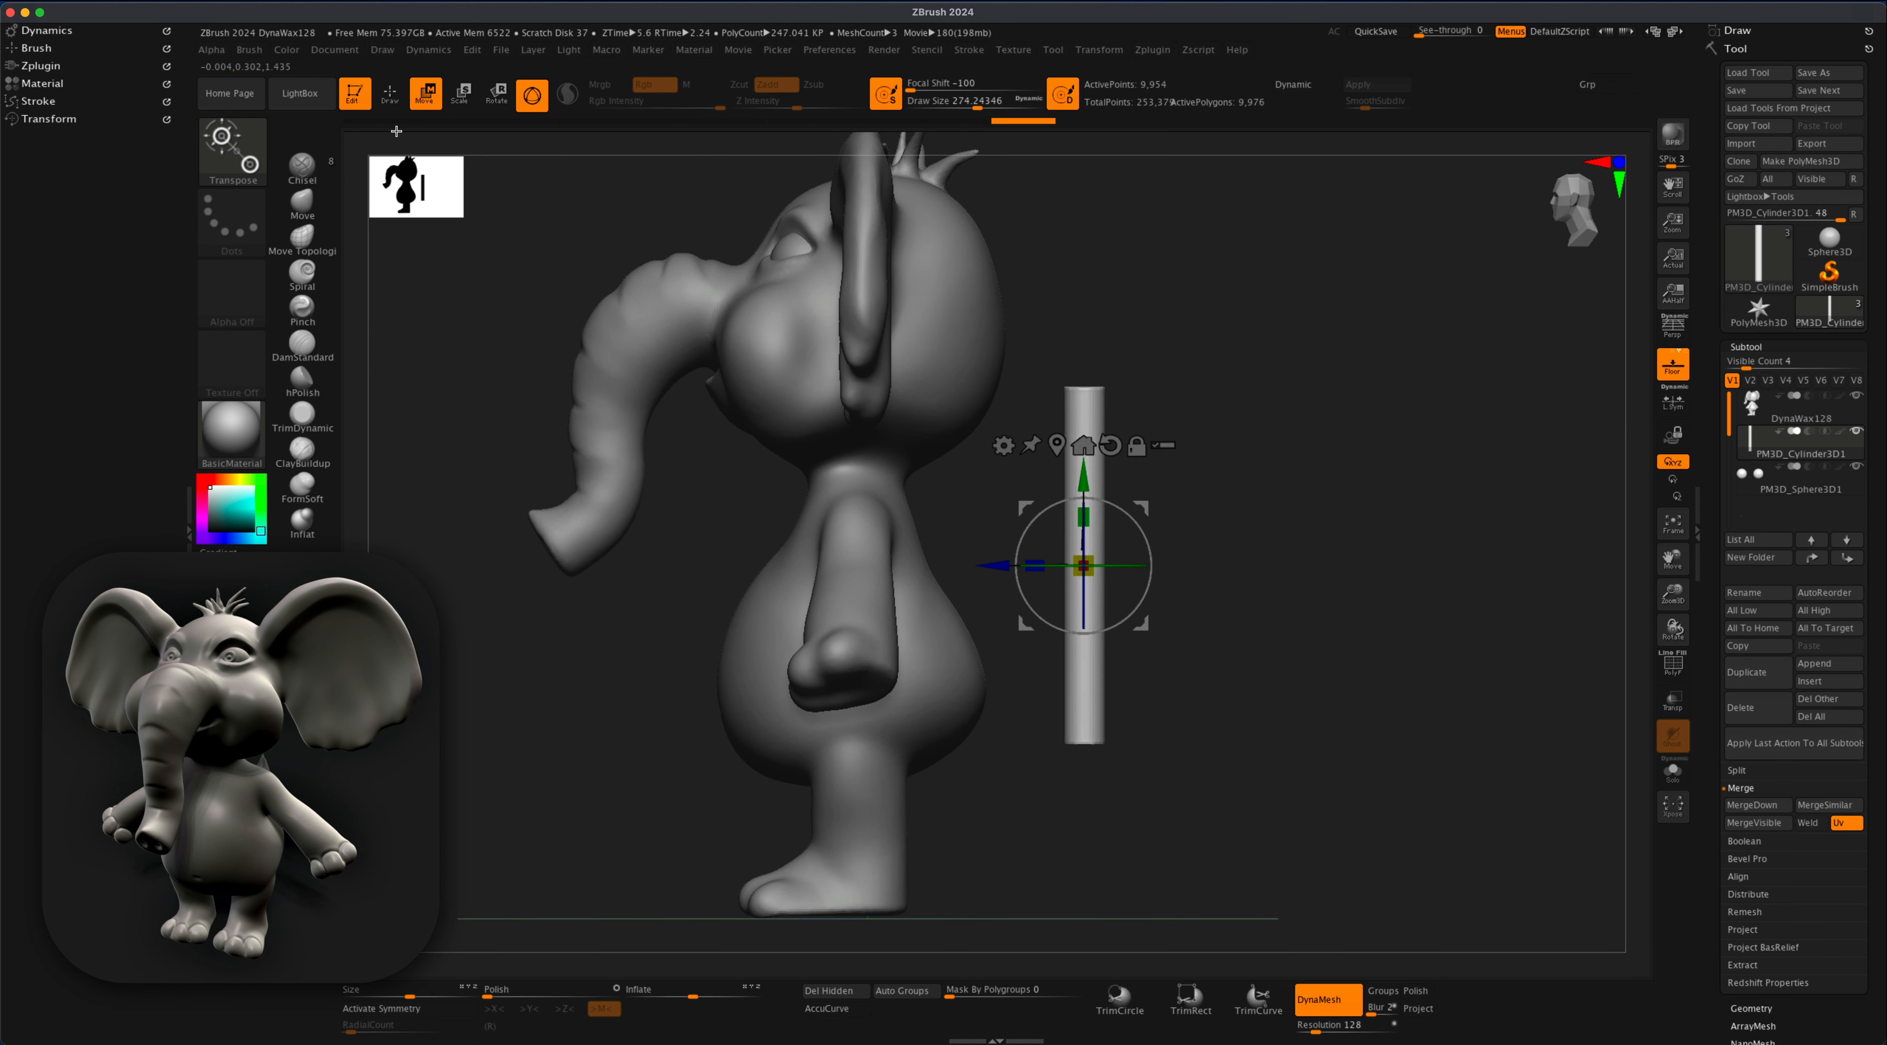
- Narrow the tail rod toward its upper end with the Taper deformer and accept the deformation
{"action": "left_click", "coordinate": [1003, 445]}
{"action": "left_click", "coordinate": [1144, 596]}
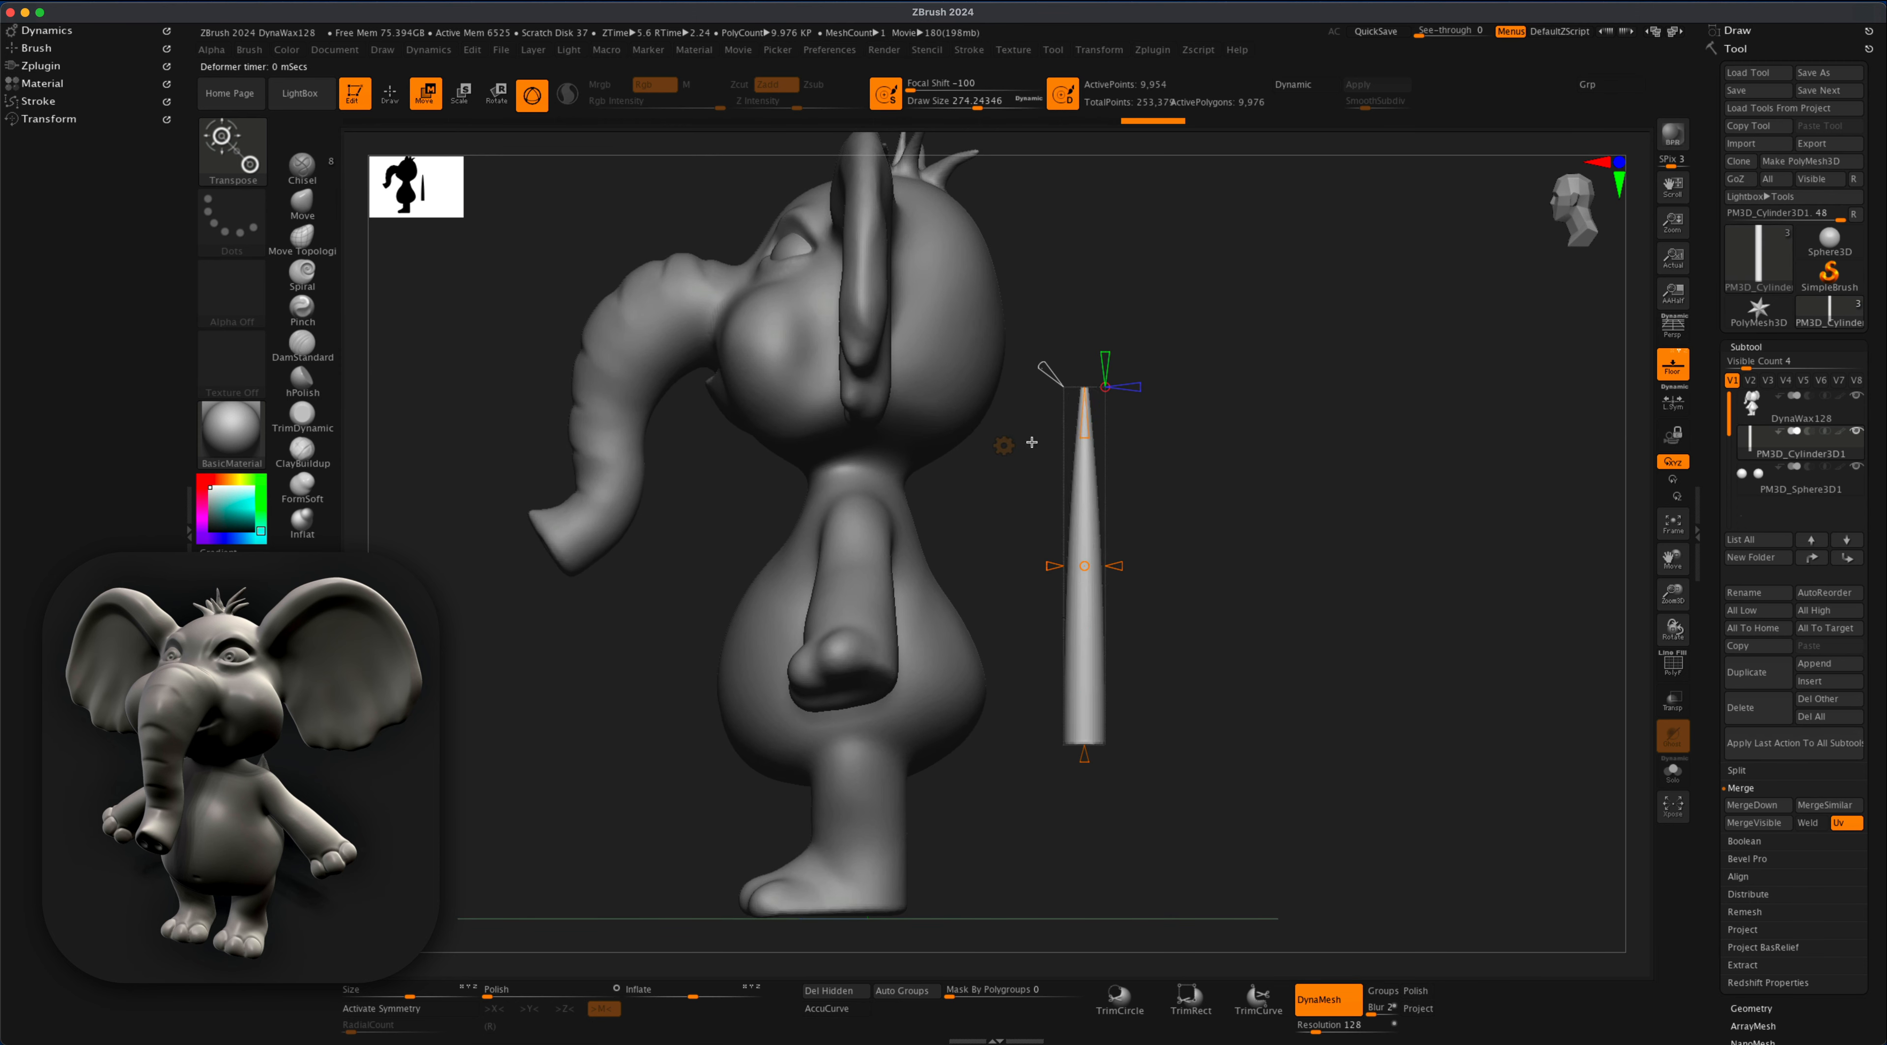
{"action": "left_click", "coordinate": [1003, 444]}
{"action": "left_click", "coordinate": [1187, 443]}
- Rotate the tapered tail to point backward, place its thick end at the elephant's rear, and scale it down
{"action": "left_click_drag", "start_coordinate": [1127, 515], "coordinate": [1210, 586]}
{"action": "left_click_drag", "start_coordinate": [1388, 483], "coordinate": [1318, 471]}
{"action": "left_click_drag", "start_coordinate": [1216, 579], "coordinate": [1167, 582]}
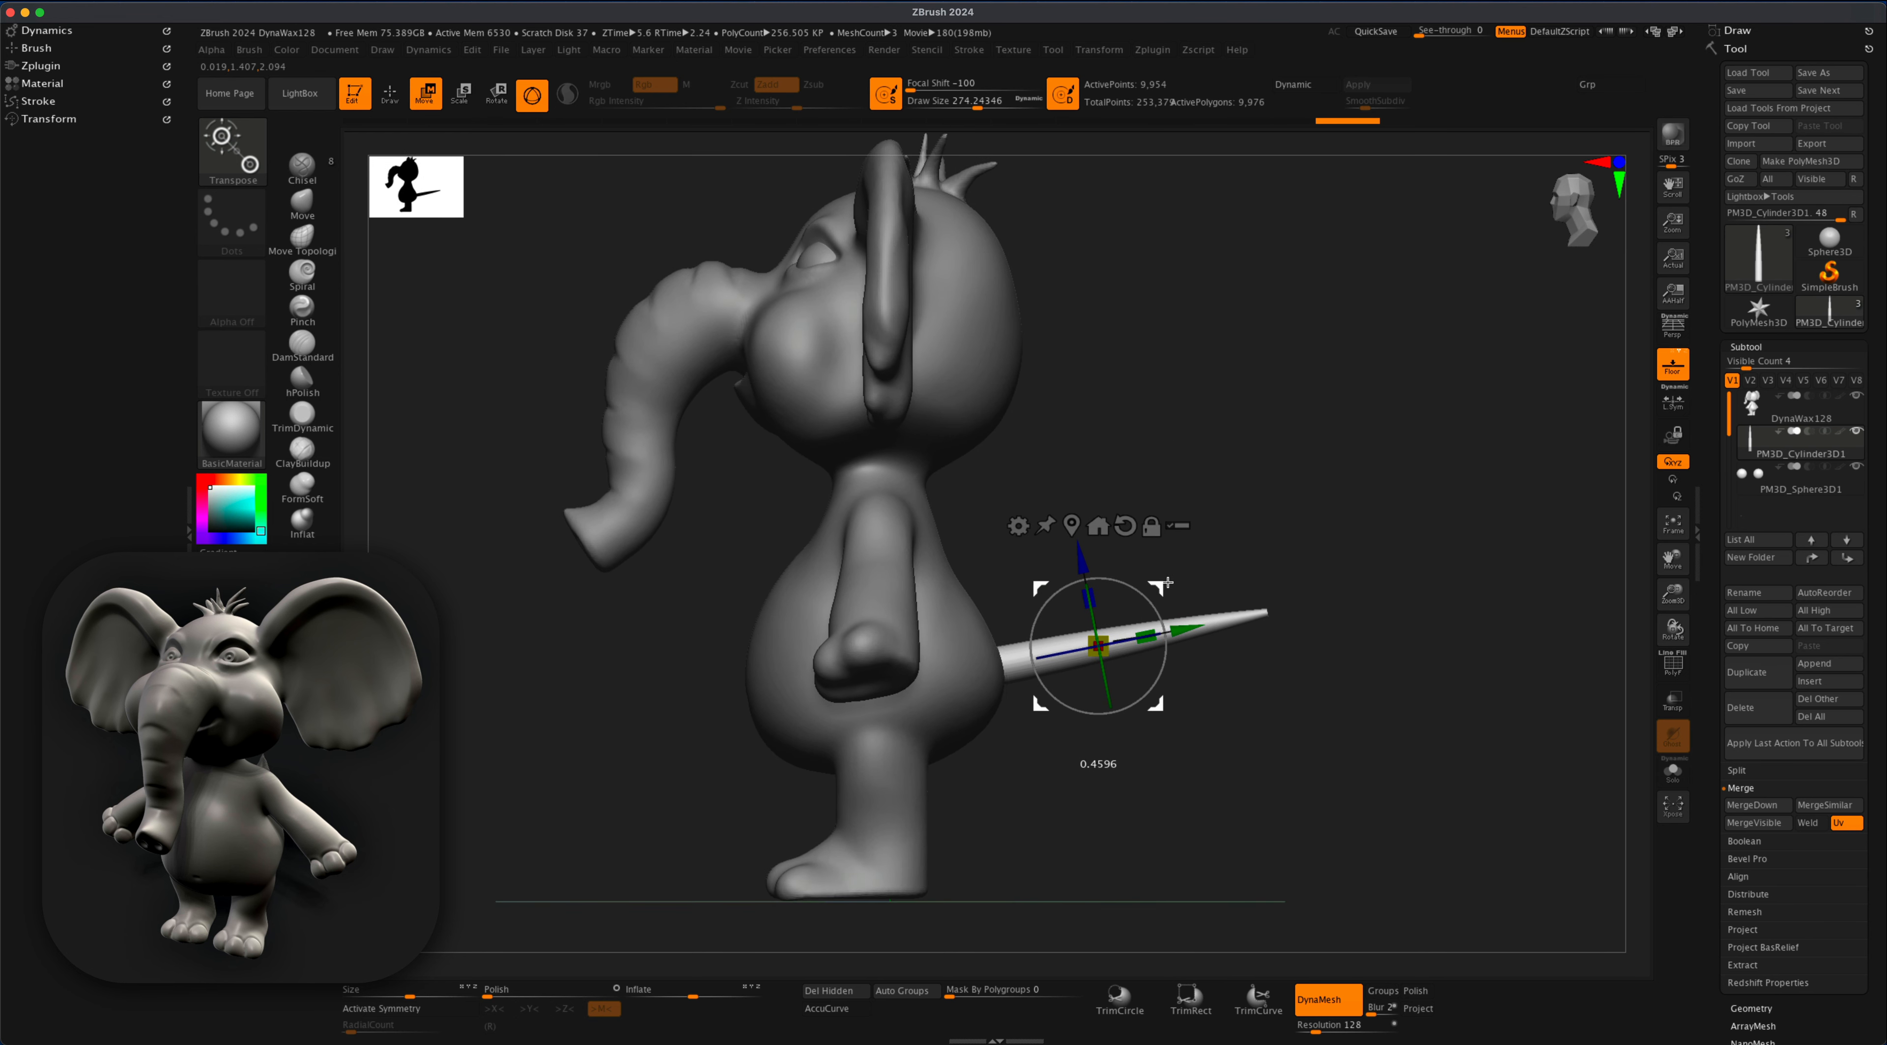
- Curve the tail upward with the Bend Curve deformer, accept the deformation, and nudge the tail against the elephant's rear
{"action": "left_click", "coordinate": [1018, 525]}
{"action": "left_click", "coordinate": [1193, 619]}
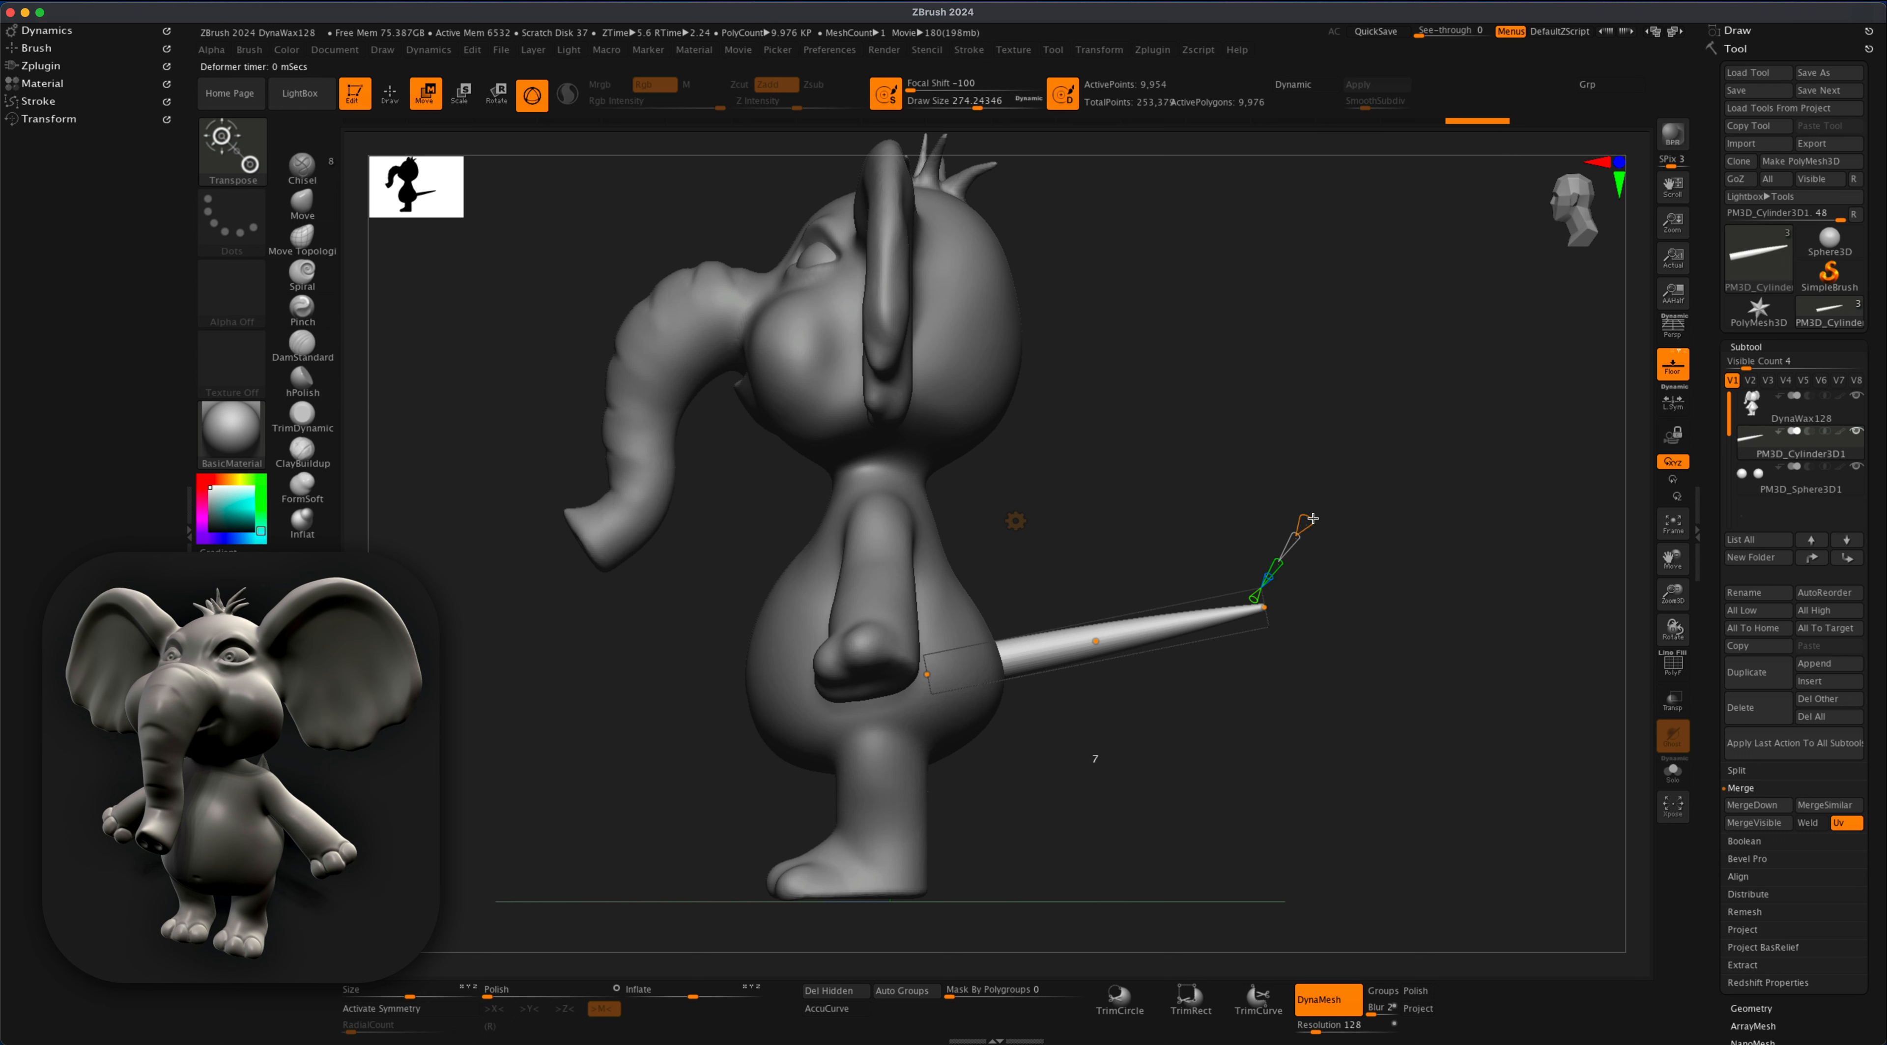
{"action": "left_click_drag", "start_coordinate": [1096, 642], "coordinate": [1117, 682]}
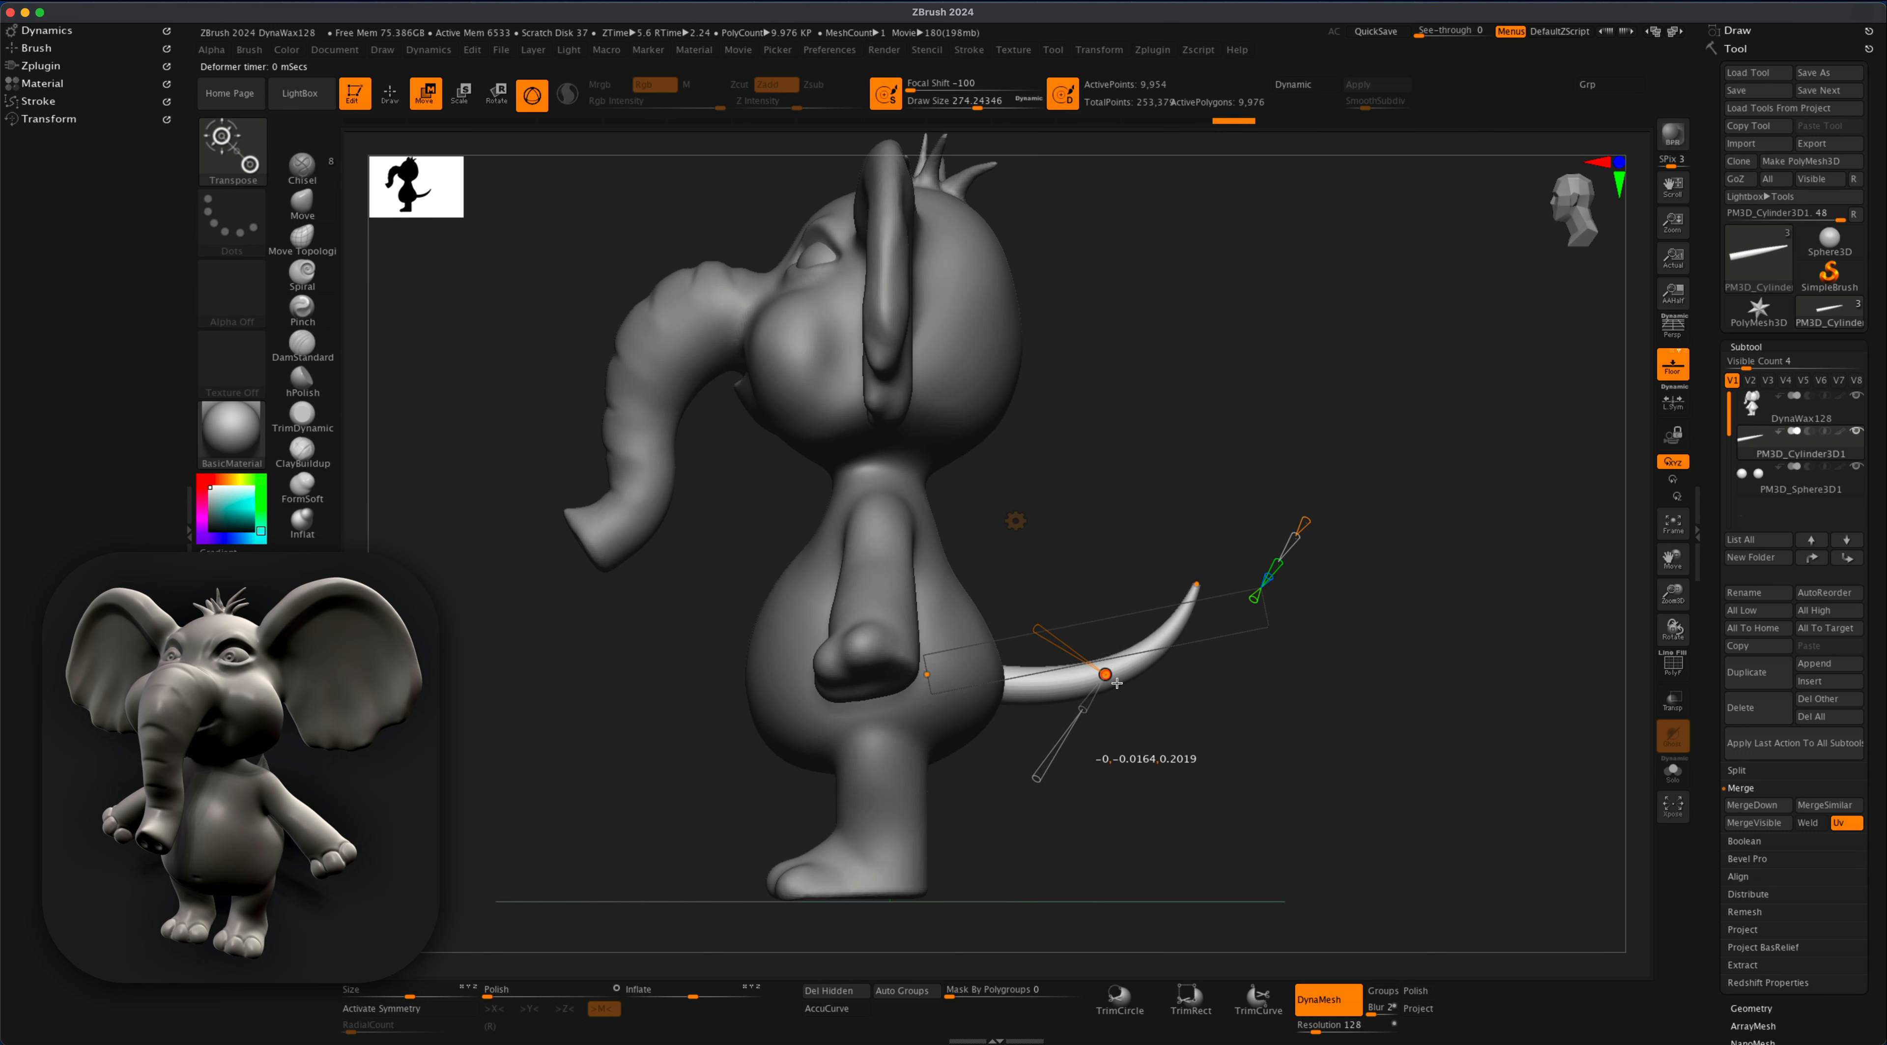
{"action": "left_click_drag", "start_coordinate": [928, 675], "coordinate": [978, 675]}
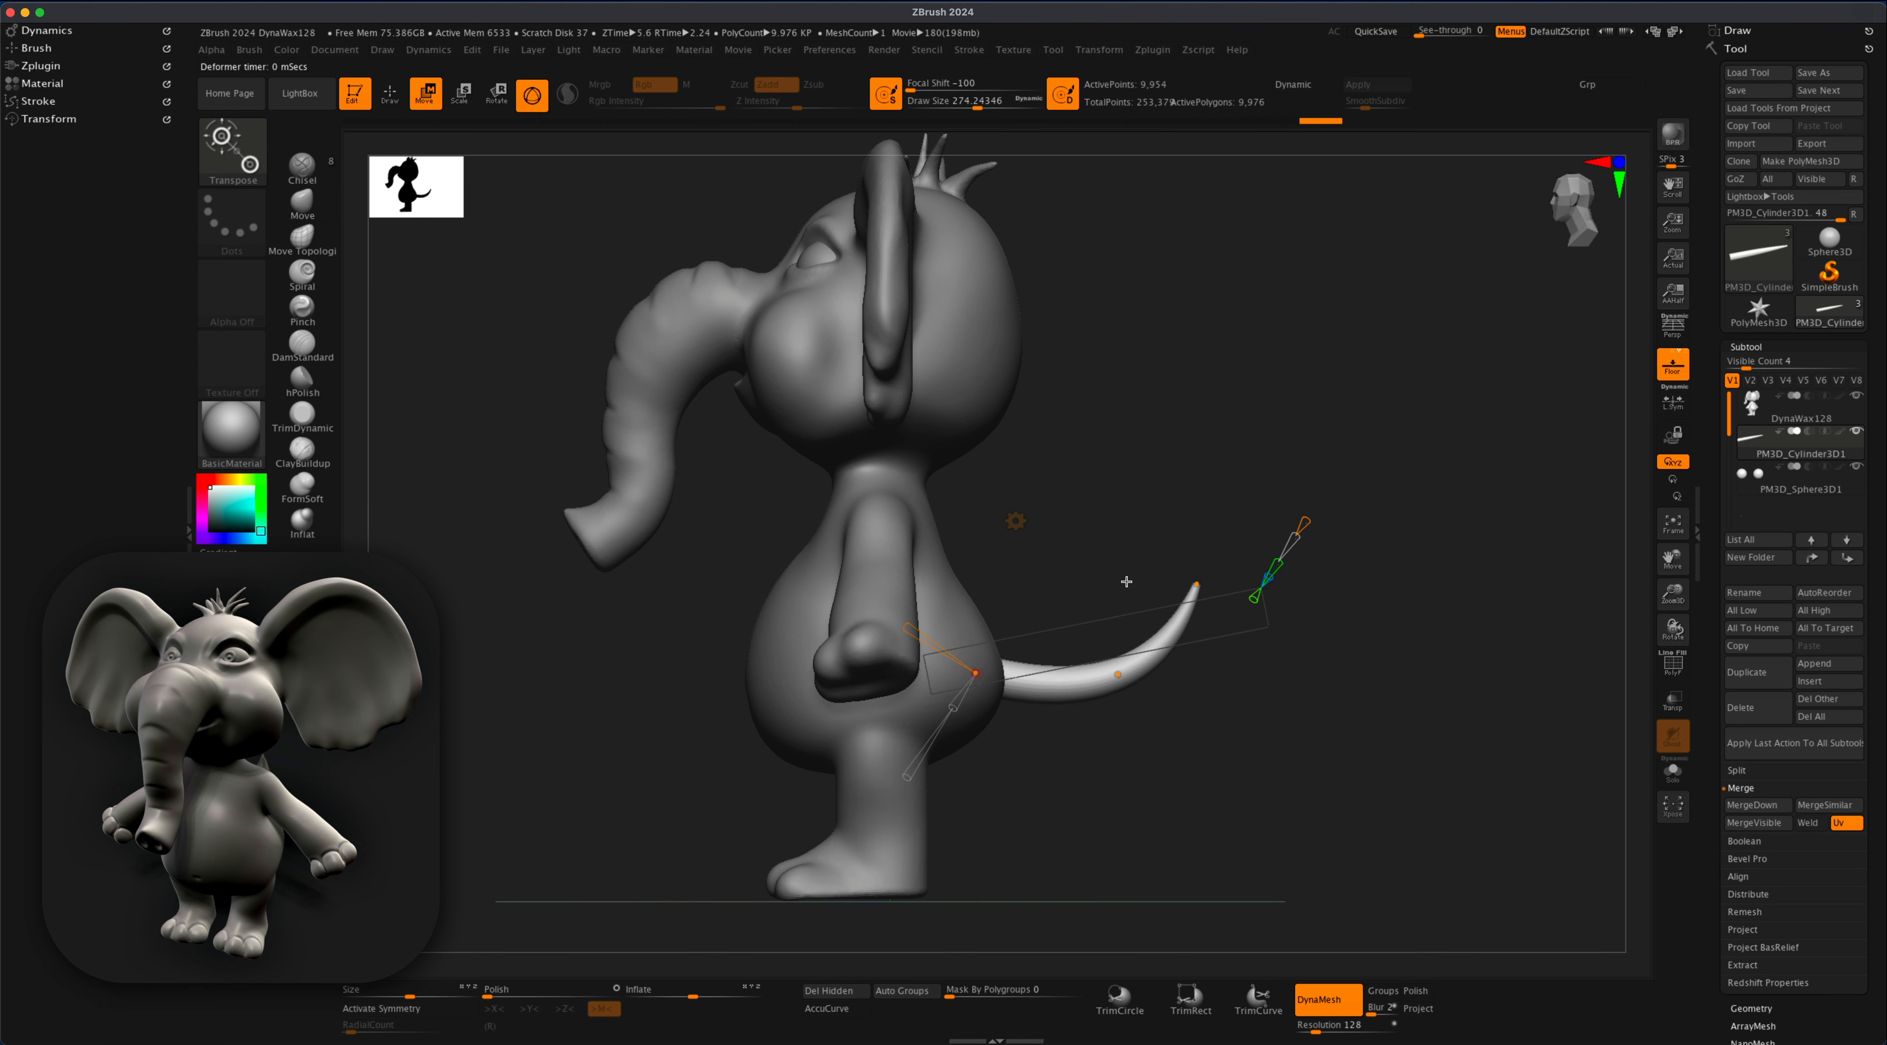
{"action": "left_click", "coordinate": [1015, 521]}
{"action": "left_click", "coordinate": [1008, 530]}
{"action": "left_click_drag", "start_coordinate": [1096, 641], "coordinate": [1085, 648]}
{"action": "mouse_move", "coordinate": [1370, 550]}
{"action": "left_mouse_down"}
{"action": "mouse_move", "coordinate": [1214, 545]}
{"action": "mouse_move", "coordinate": [1235, 467]}
{"action": "left_mouse_up"}
{"action": "key", "text": "q"}
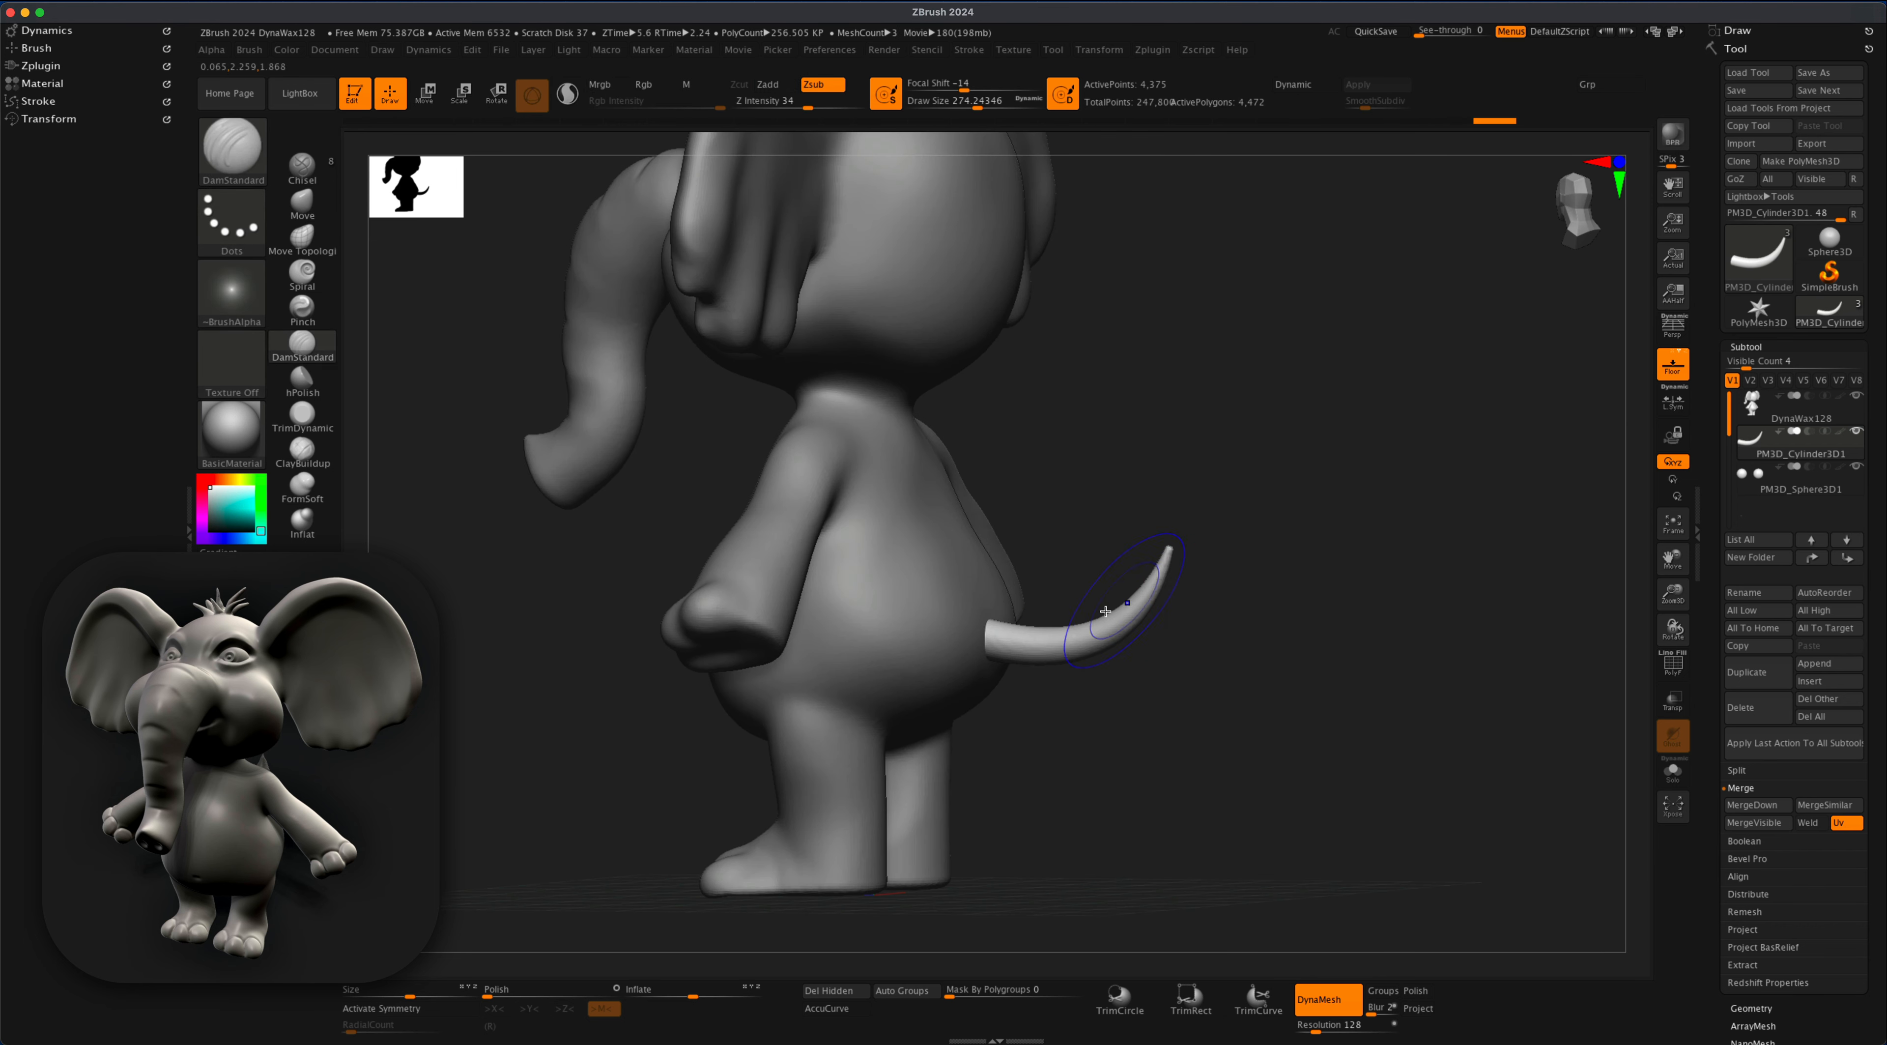
- Swell the tail's tip into a round ball with the Inflat brush and remesh the tail with DynaMesh
{"action": "left_click", "coordinate": [302, 522]}
{"action": "key", "text": "s"}
{"action": "left_click_drag", "start_coordinate": [1172, 556], "coordinate": [1238, 564]}
{"action": "left_click_drag", "start_coordinate": [1170, 557], "coordinate": [1173, 546]}
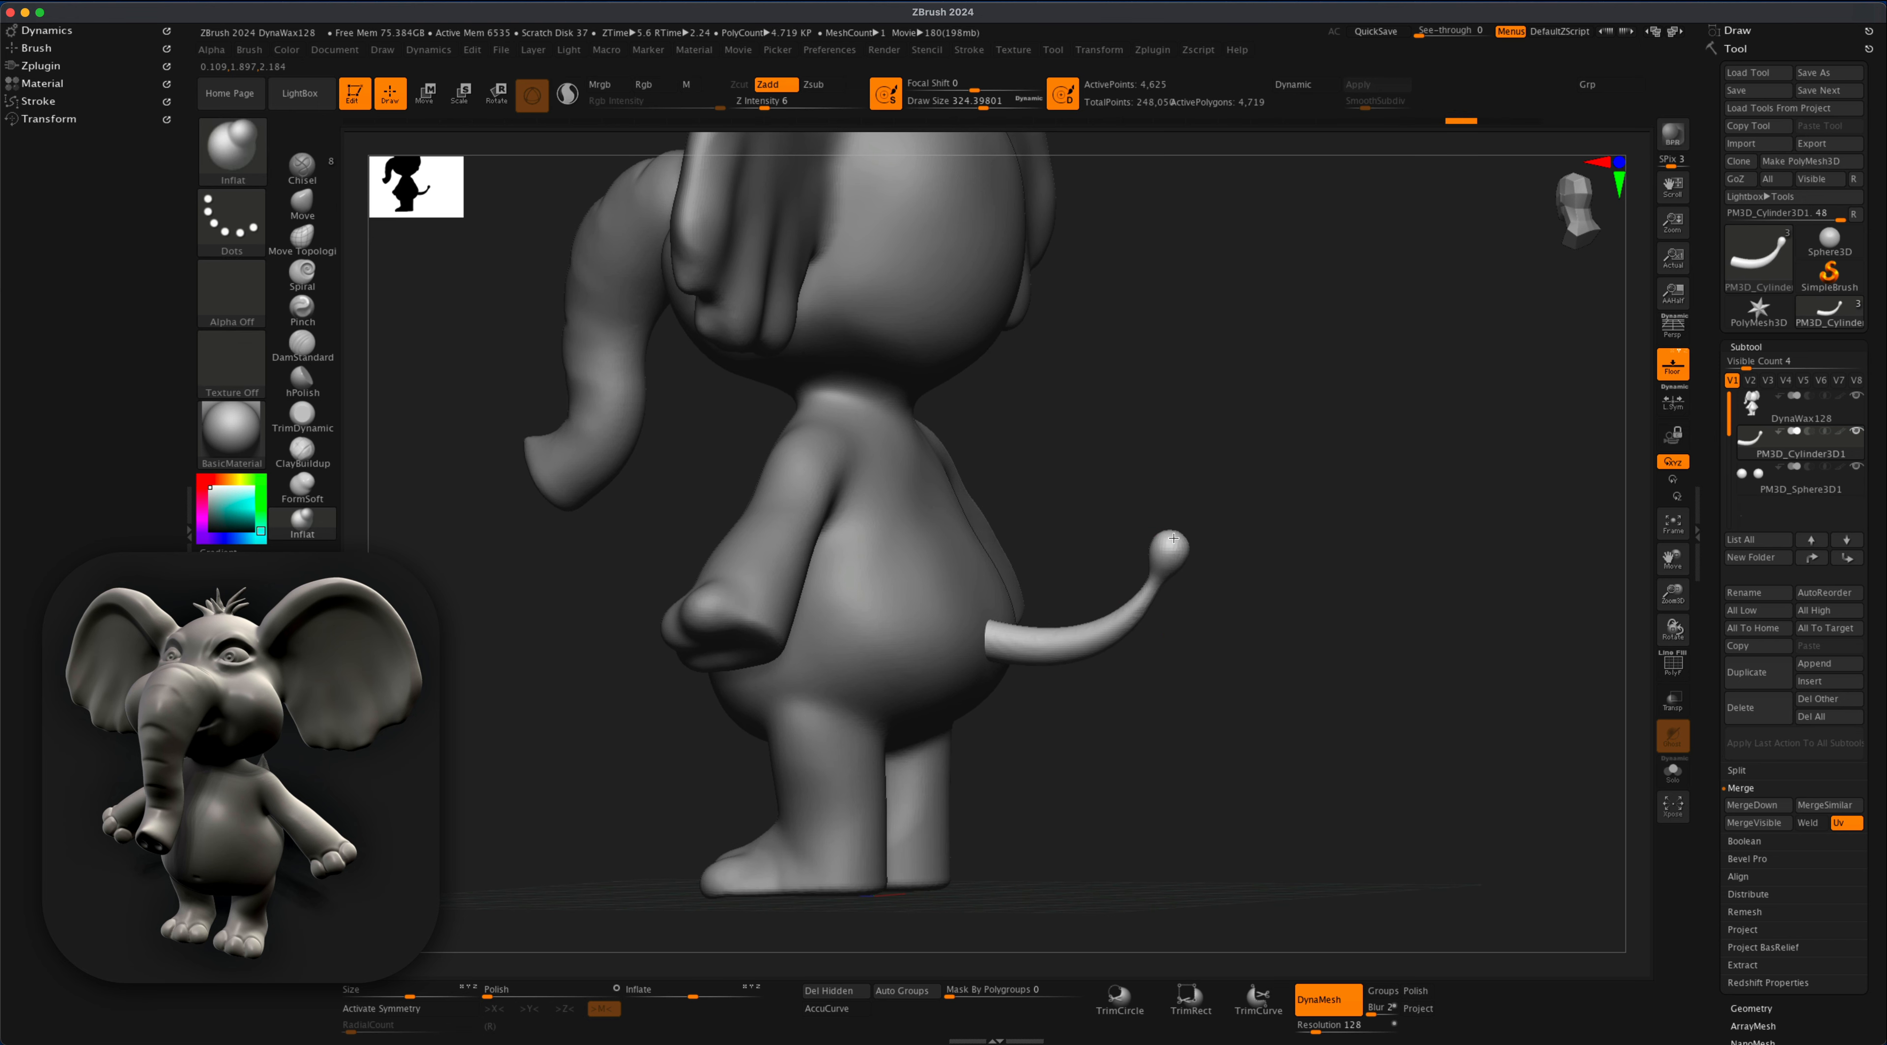
{"action": "left_click_drag", "start_coordinate": [1213, 484], "coordinate": [1231, 469], "text": "ctrl"}
- Pull the ball at the tail's end into a pointed tuft with the Move brush and activate X symmetry
{"action": "left_click", "coordinate": [302, 204]}
{"action": "key", "text": "s"}
{"action": "left_click_drag", "start_coordinate": [1348, 696], "coordinate": [1159, 668]}
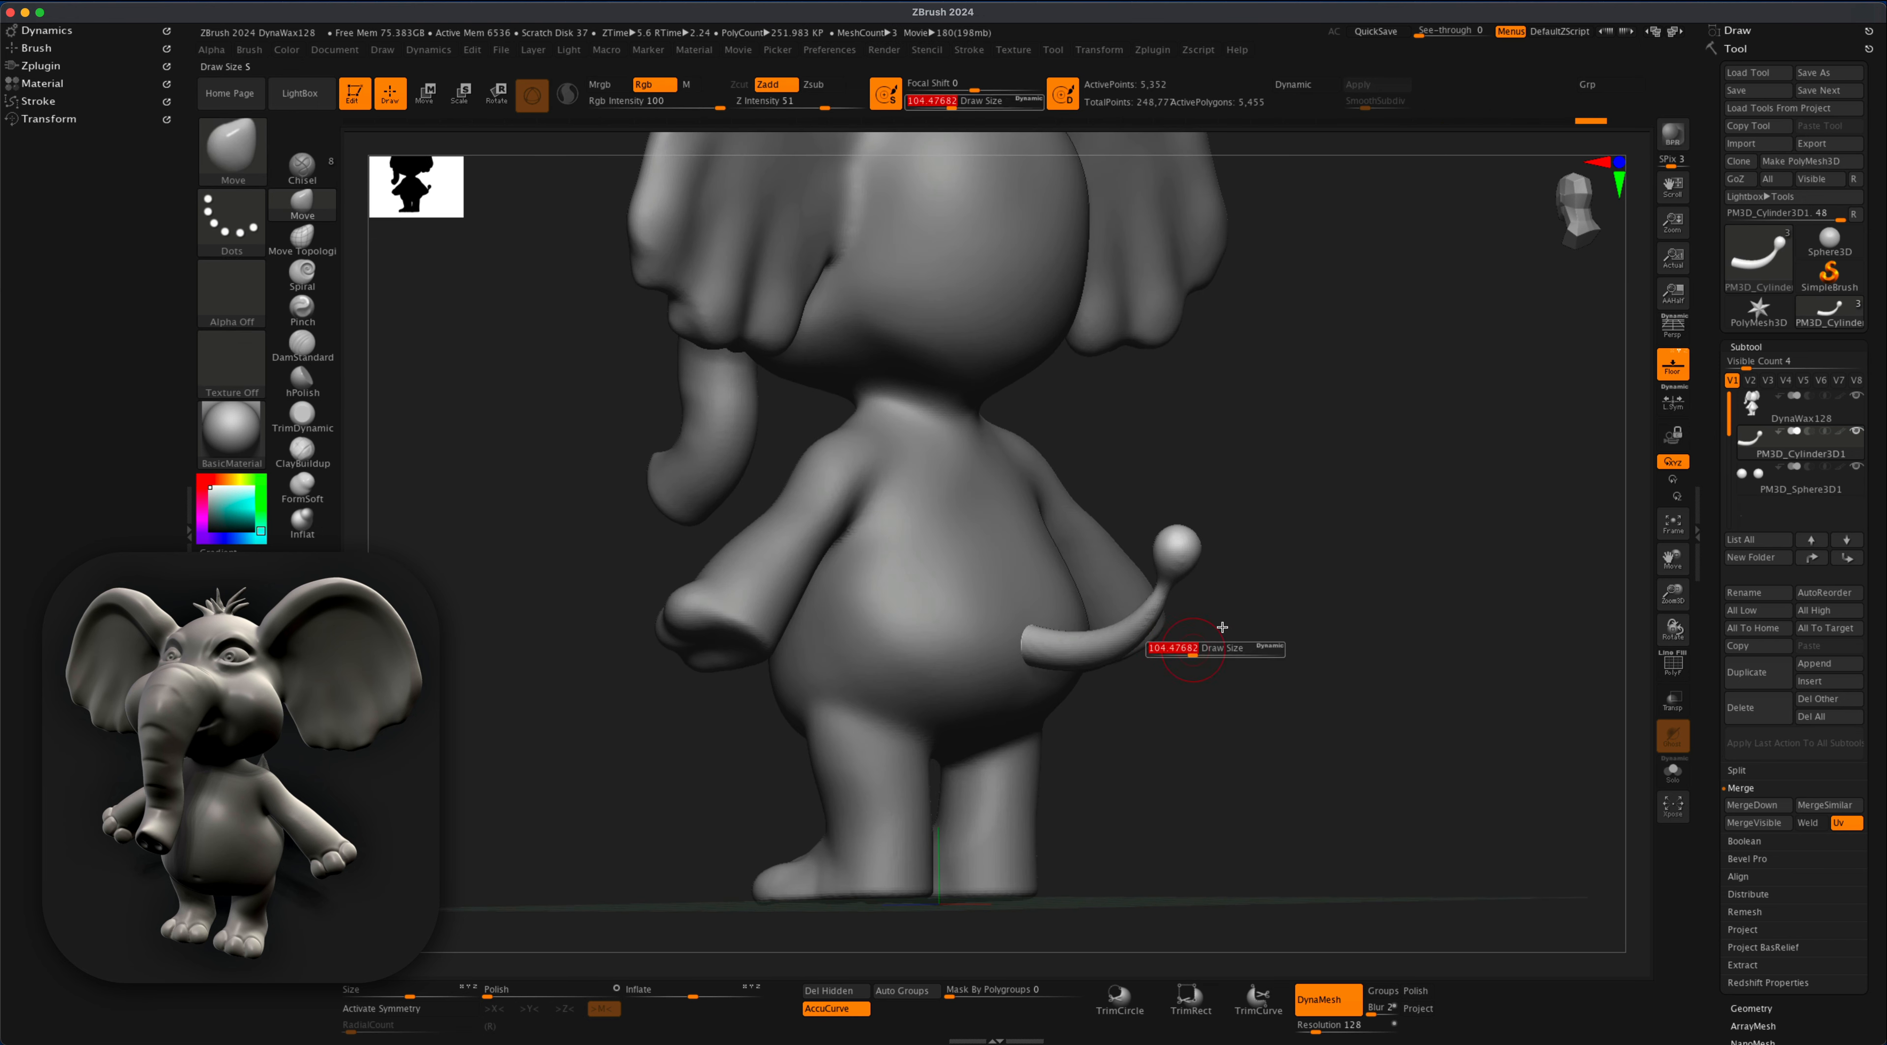
{"action": "left_click_drag", "start_coordinate": [1363, 579], "coordinate": [1231, 537]}
{"action": "key", "text": "x"}
{"action": "mouse_move", "coordinate": [1437, 528]}
{"action": "left_mouse_down"}
{"action": "mouse_move", "coordinate": [1137, 490]}
{"action": "mouse_move", "coordinate": [1201, 535]}
{"action": "mouse_move", "coordinate": [1378, 555]}
{"action": "left_mouse_up"}
- Carve lengthwise hair grooves around the tail tuft with the DamStandard brush, remesh the tail, and smooth the tip
{"action": "left_click", "coordinate": [302, 346]}
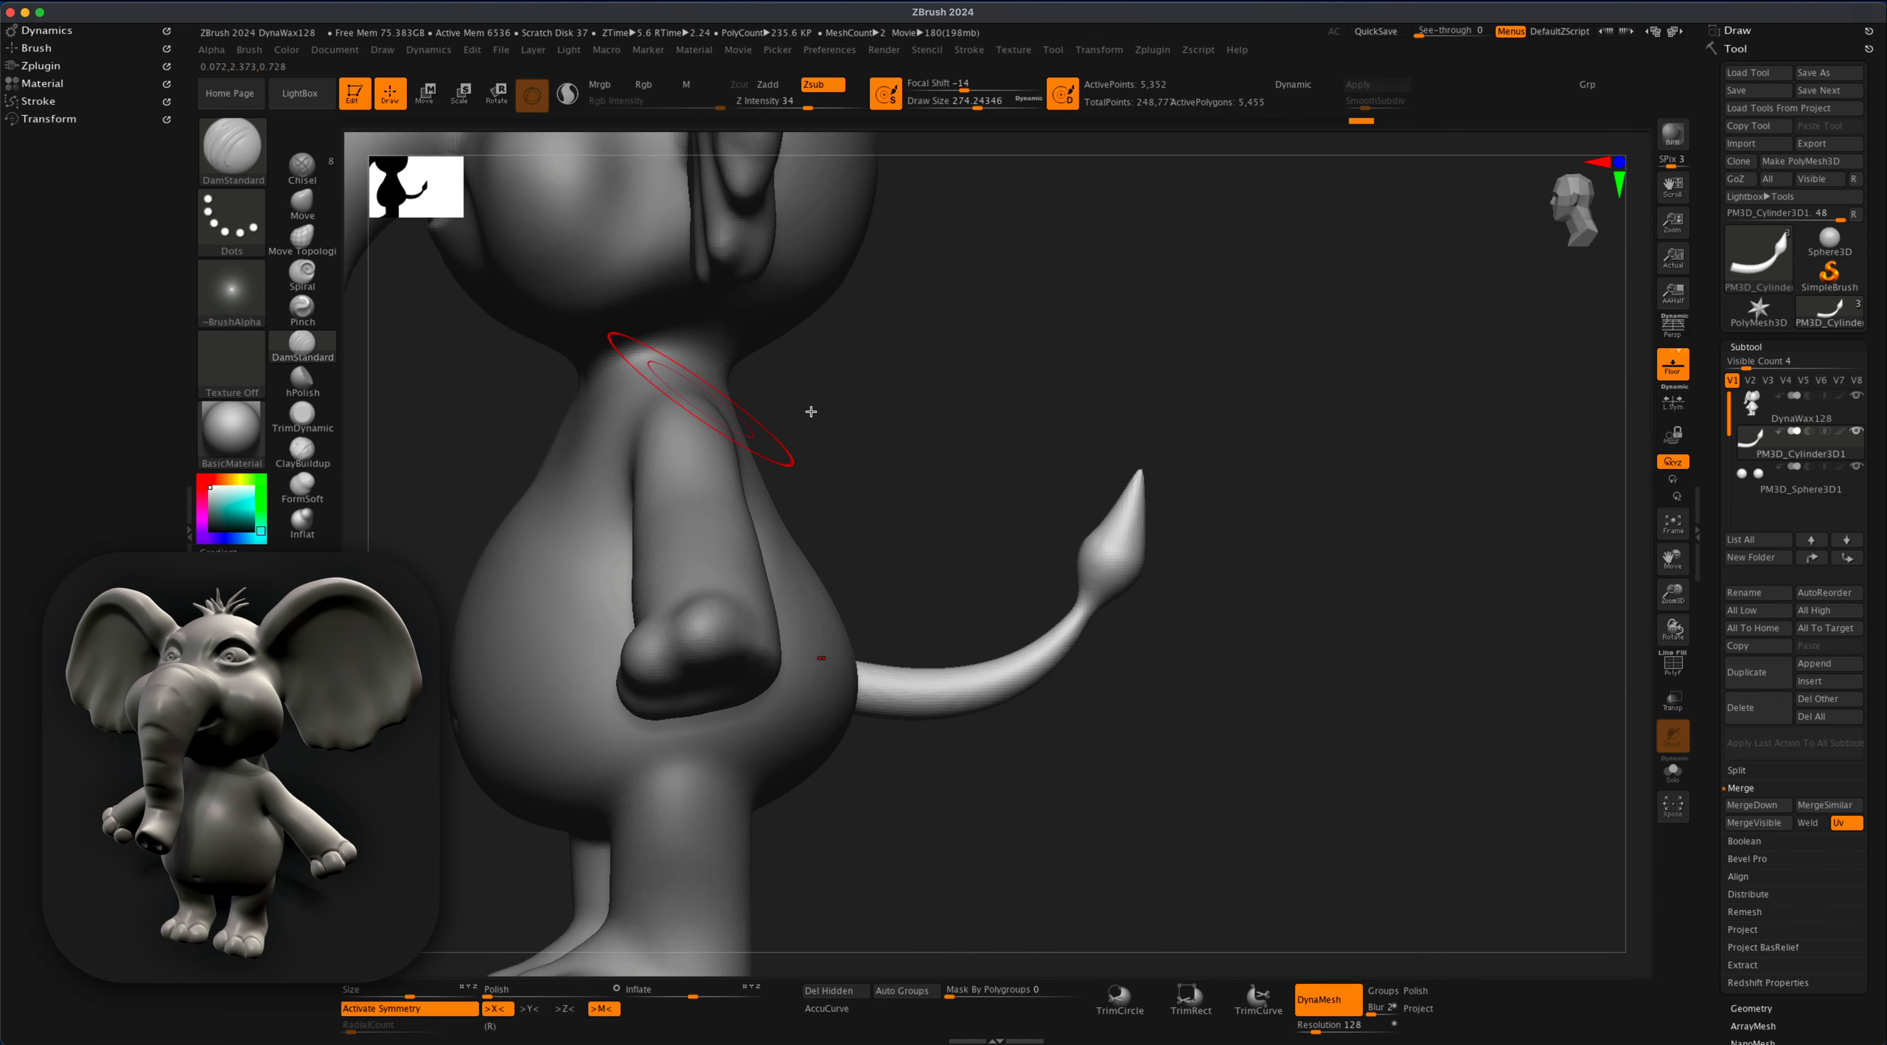
{"action": "key", "text": "s"}
{"action": "left_click_drag", "start_coordinate": [1002, 426], "coordinate": [967, 426]}
{"action": "left_click_drag", "start_coordinate": [1102, 582], "coordinate": [1132, 499]}
{"action": "mouse_move", "coordinate": [1319, 557]}
{"action": "left_mouse_down"}
{"action": "mouse_move", "coordinate": [1202, 546]}
{"action": "mouse_move", "coordinate": [1166, 458]}
{"action": "left_mouse_up"}
{"action": "mouse_move", "coordinate": [1304, 542]}
{"action": "left_mouse_down"}
{"action": "mouse_move", "coordinate": [1202, 541]}
{"action": "mouse_move", "coordinate": [1175, 487]}
{"action": "left_mouse_up"}
{"action": "left_click_drag", "start_coordinate": [1106, 540], "coordinate": [945, 535]}
{"action": "left_click_drag", "start_coordinate": [1188, 575], "coordinate": [1185, 506]}
{"action": "left_click_drag", "start_coordinate": [952, 506], "coordinate": [1099, 506]}
{"action": "left_click_drag", "start_coordinate": [1172, 564], "coordinate": [1169, 505]}
{"action": "mouse_move", "coordinate": [858, 462]}
{"action": "left_mouse_down"}
{"action": "mouse_move", "coordinate": [935, 460]}
{"action": "mouse_move", "coordinate": [827, 465]}
{"action": "left_mouse_up"}
{"action": "left_click_drag", "start_coordinate": [880, 440], "coordinate": [923, 477], "text": "ctrl"}
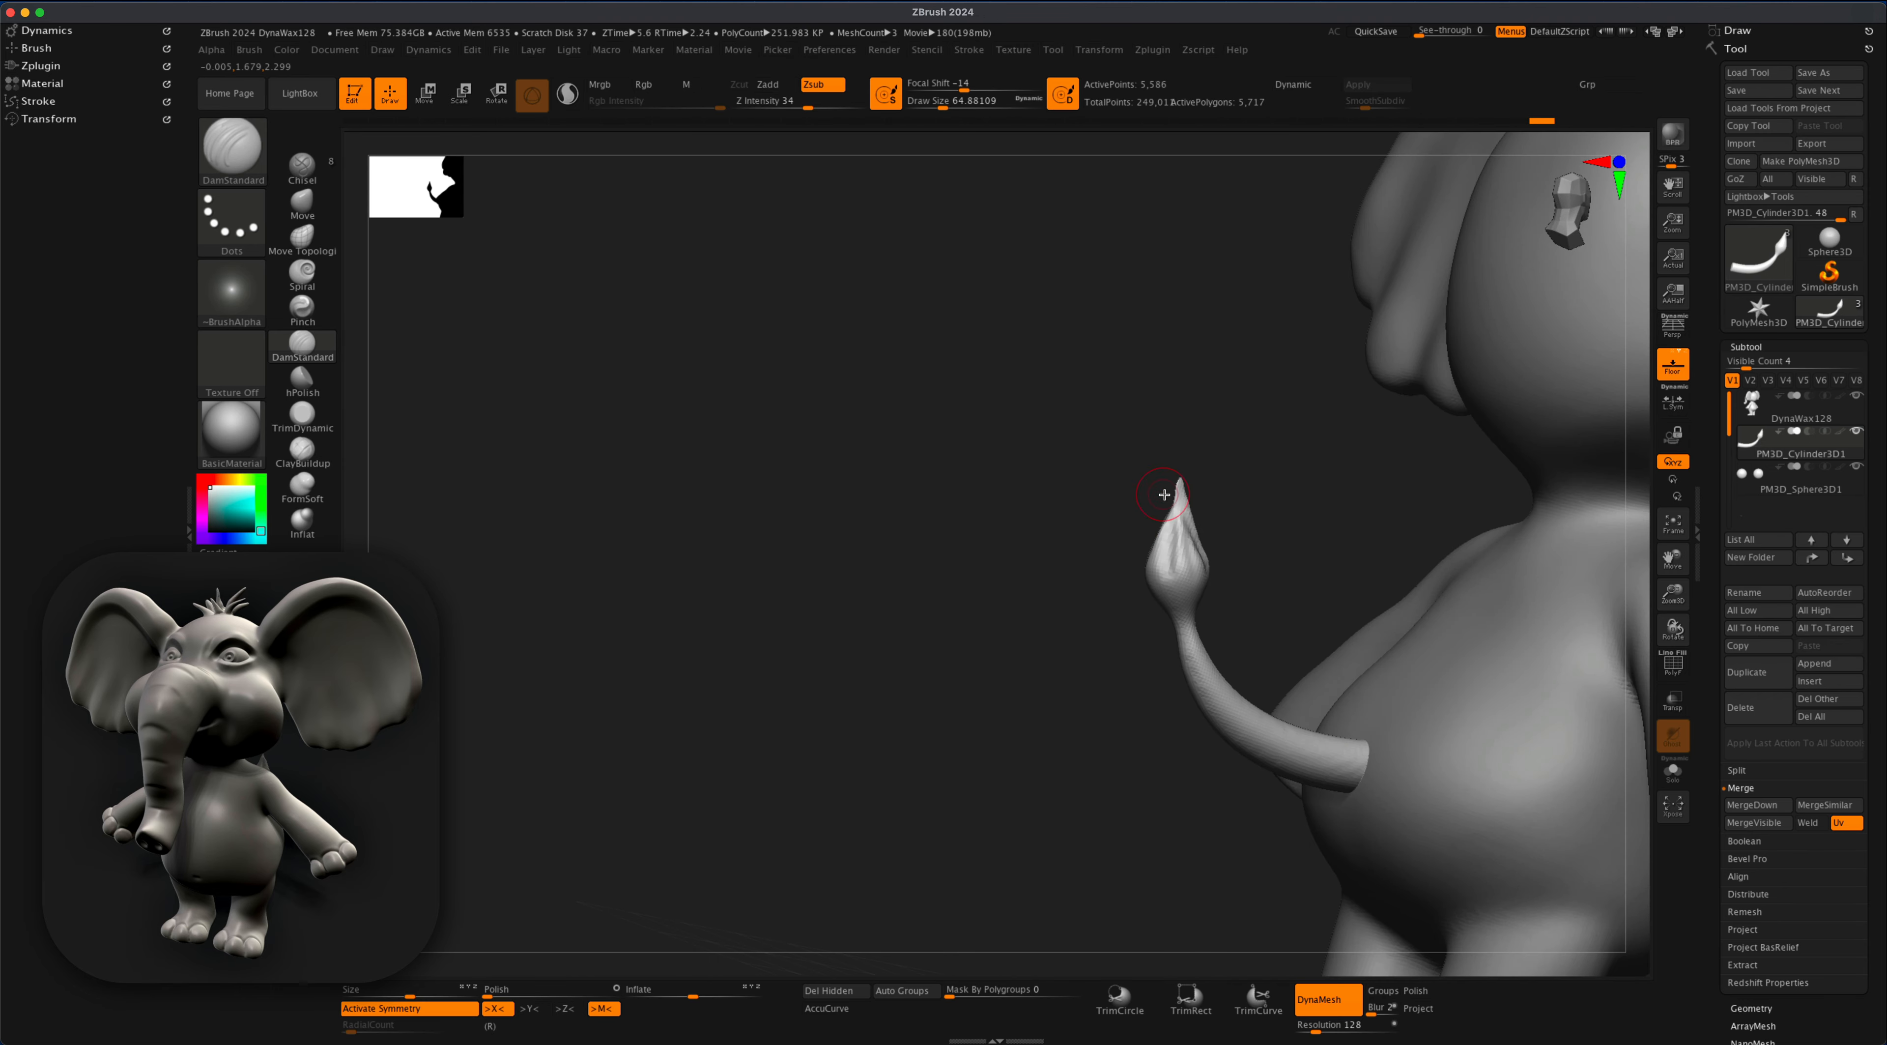
{"action": "left_click_drag", "start_coordinate": [1238, 498], "coordinate": [1282, 524]}
{"action": "left_click_drag", "start_coordinate": [1163, 460], "coordinate": [1162, 491], "text": "shift"}
- Turn perspective display on and switch to the Move brush while viewing the whole elephant from the front
{"action": "mouse_move", "coordinate": [1253, 524]}
{"action": "left_mouse_down"}
{"action": "mouse_move", "coordinate": [1339, 528]}
{"action": "mouse_move", "coordinate": [674, 923]}
{"action": "left_mouse_up"}
{"action": "left_click", "coordinate": [302, 204]}
{"action": "mouse_move", "coordinate": [749, 763]}
{"action": "left_mouse_down", "text": "shift"}
{"action": "mouse_move", "coordinate": [842, 814]}
{"action": "mouse_move", "coordinate": [756, 896]}
{"action": "left_mouse_up", "text": "shift"}
{"action": "left_click", "coordinate": [1671, 328]}
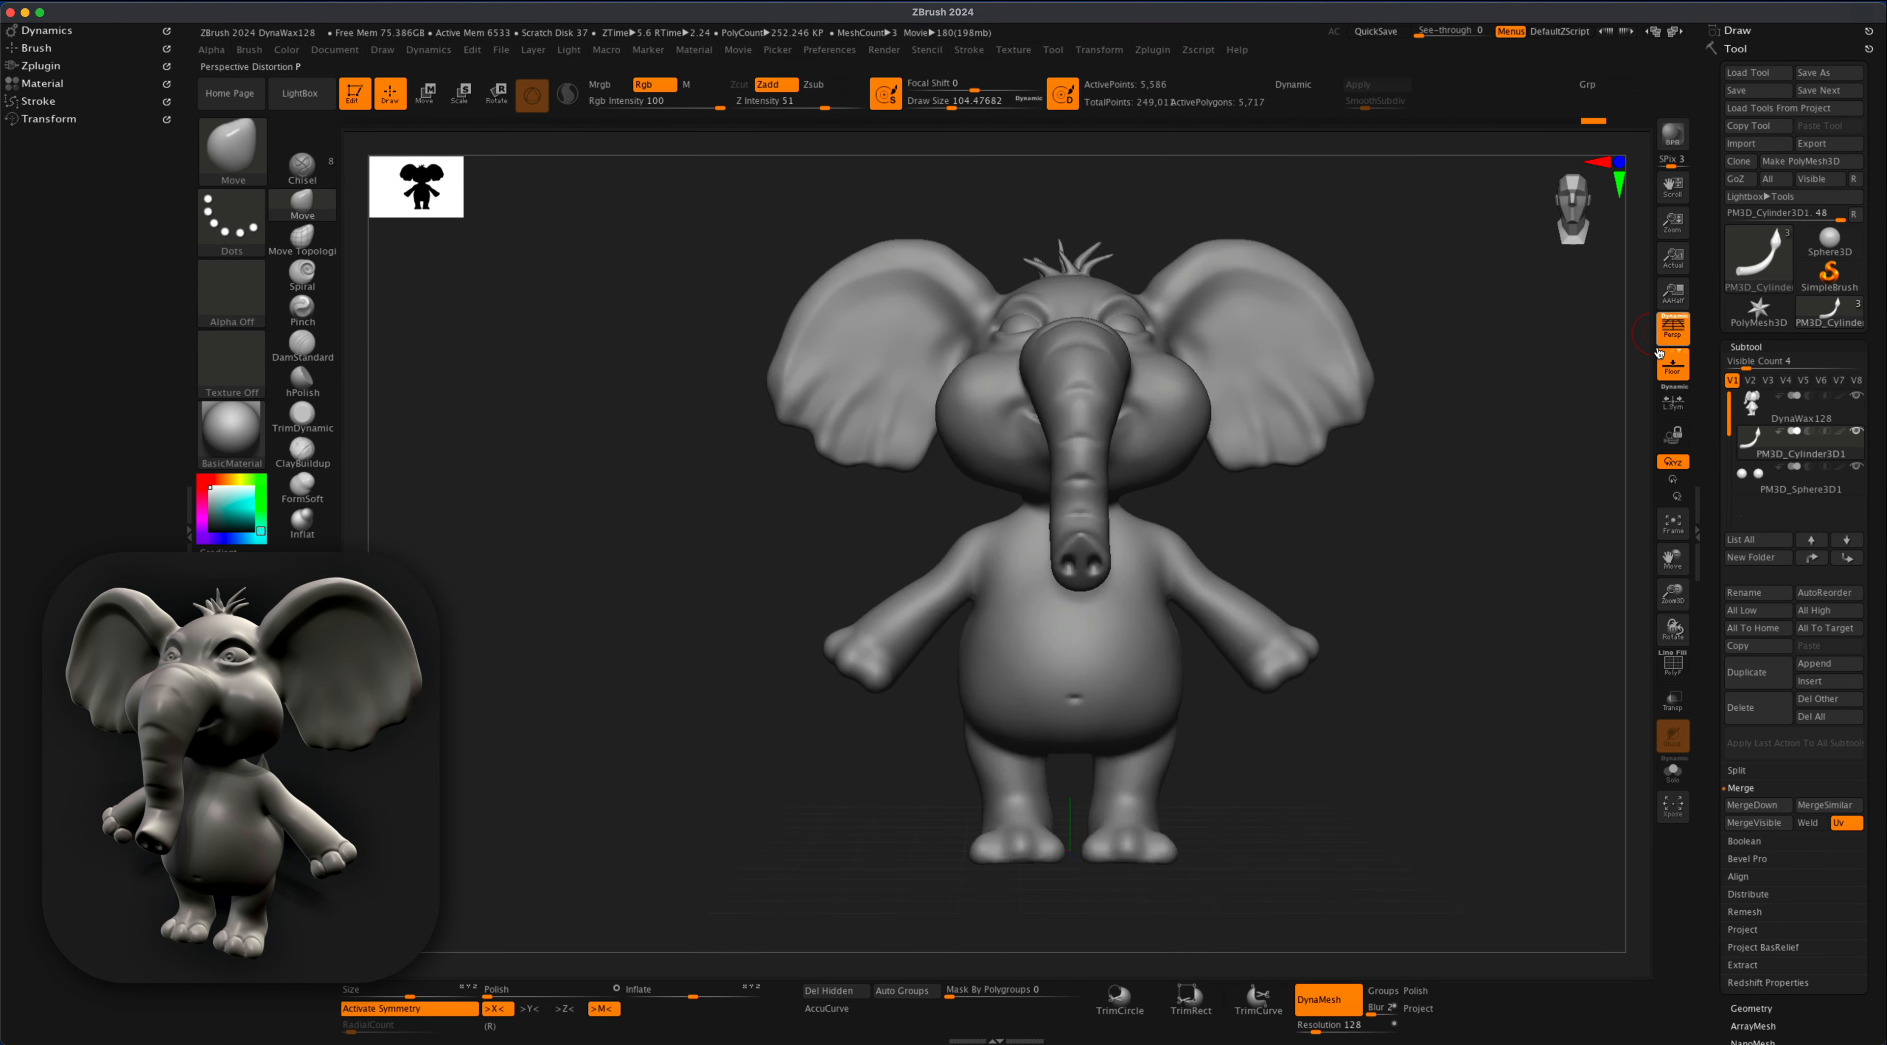
{"action": "left_click_drag", "start_coordinate": [1385, 630], "coordinate": [1349, 579], "text": "alt"}
{"action": "left_click_drag", "start_coordinate": [1349, 586], "coordinate": [1393, 597]}
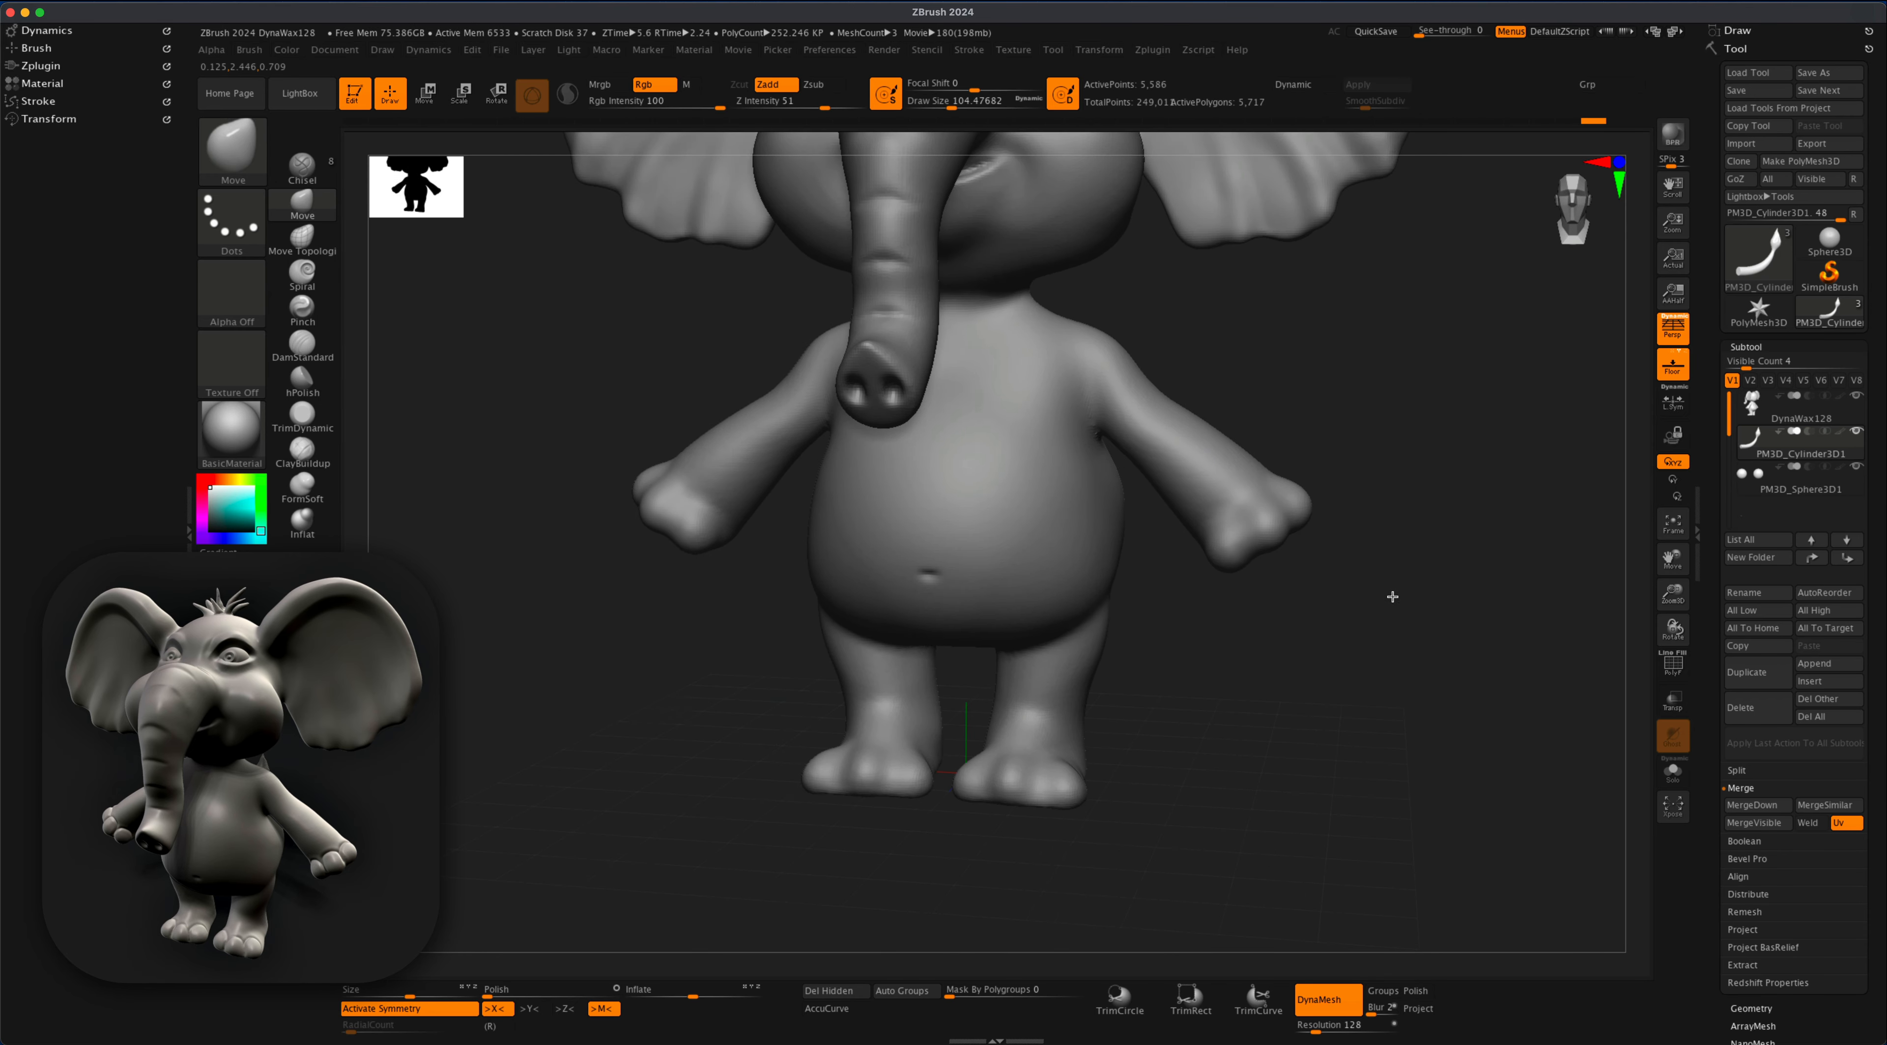
- Set the tail's DynaMesh resolution to 256 and remesh it
{"action": "left_click_drag", "start_coordinate": [1353, 1027], "coordinate": [1360, 1024]}
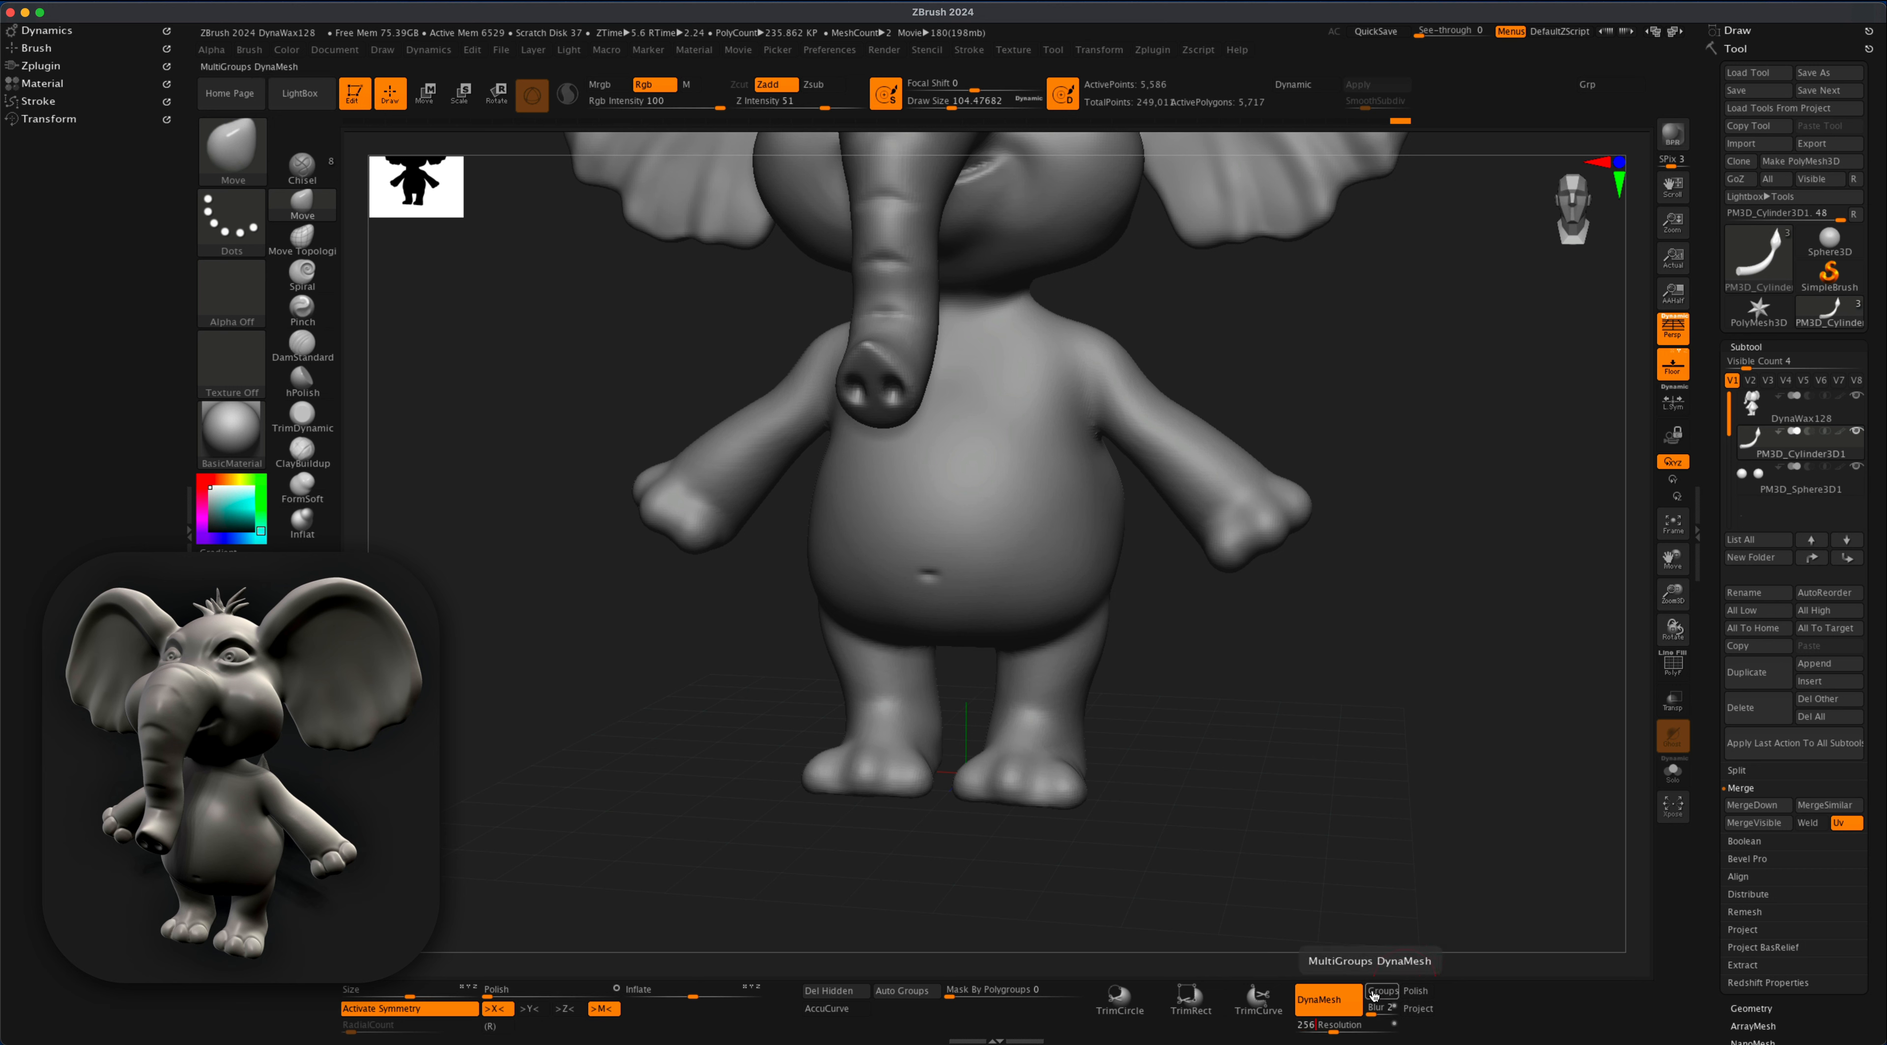
{"action": "key", "text": "Return"}
{"action": "left_click_drag", "start_coordinate": [1299, 669], "coordinate": [1482, 830], "text": "ctrl"}
{"action": "left_click_drag", "start_coordinate": [1488, 569], "coordinate": [1396, 595]}
- Remesh the DynaWax128 body at DynaMesh resolution 256 and merge the tail into it as one fused mesh
{"action": "left_click", "coordinate": [1795, 409]}
{"action": "left_click", "coordinate": [1335, 1032]}
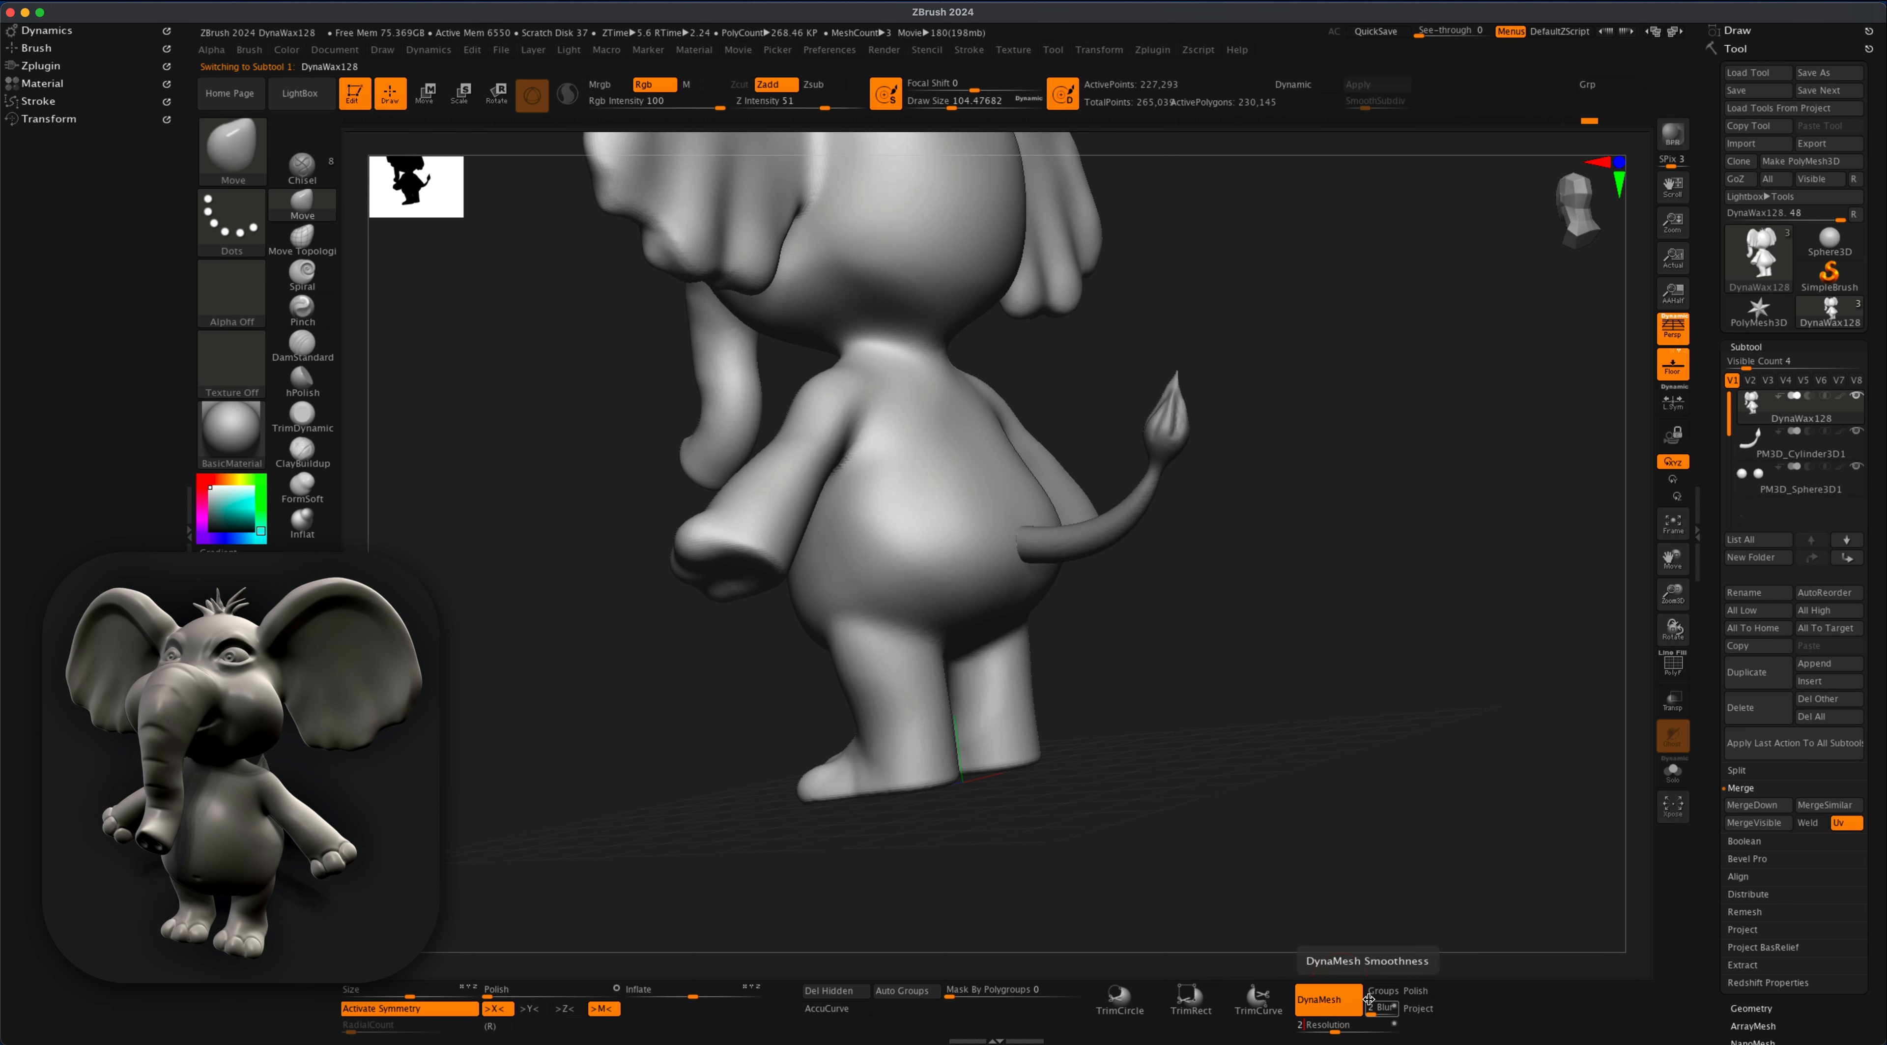
{"action": "key", "text": "Return"}
{"action": "left_click_drag", "start_coordinate": [1325, 576], "coordinate": [1510, 746], "text": "ctrl"}
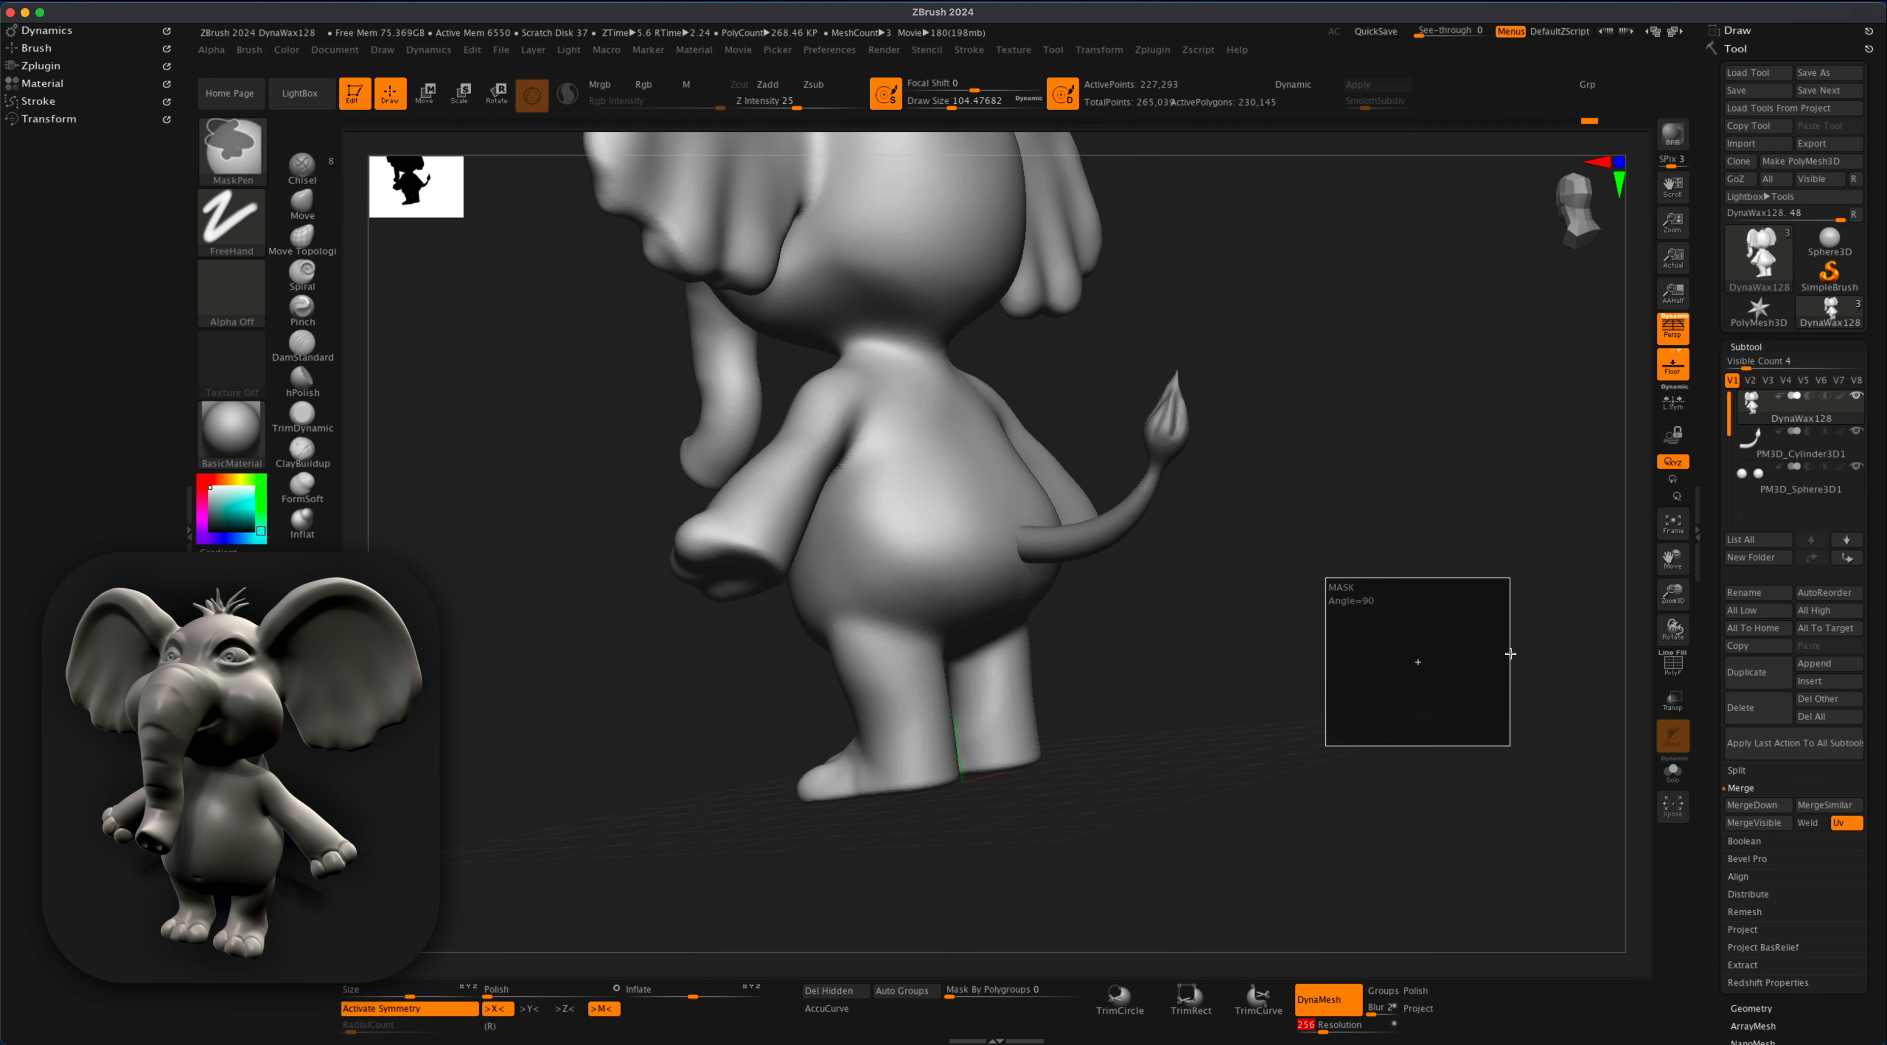
{"action": "left_click", "coordinate": [1760, 805]}
{"action": "left_click_drag", "start_coordinate": [1257, 600], "coordinate": [1339, 716], "text": "ctrl"}
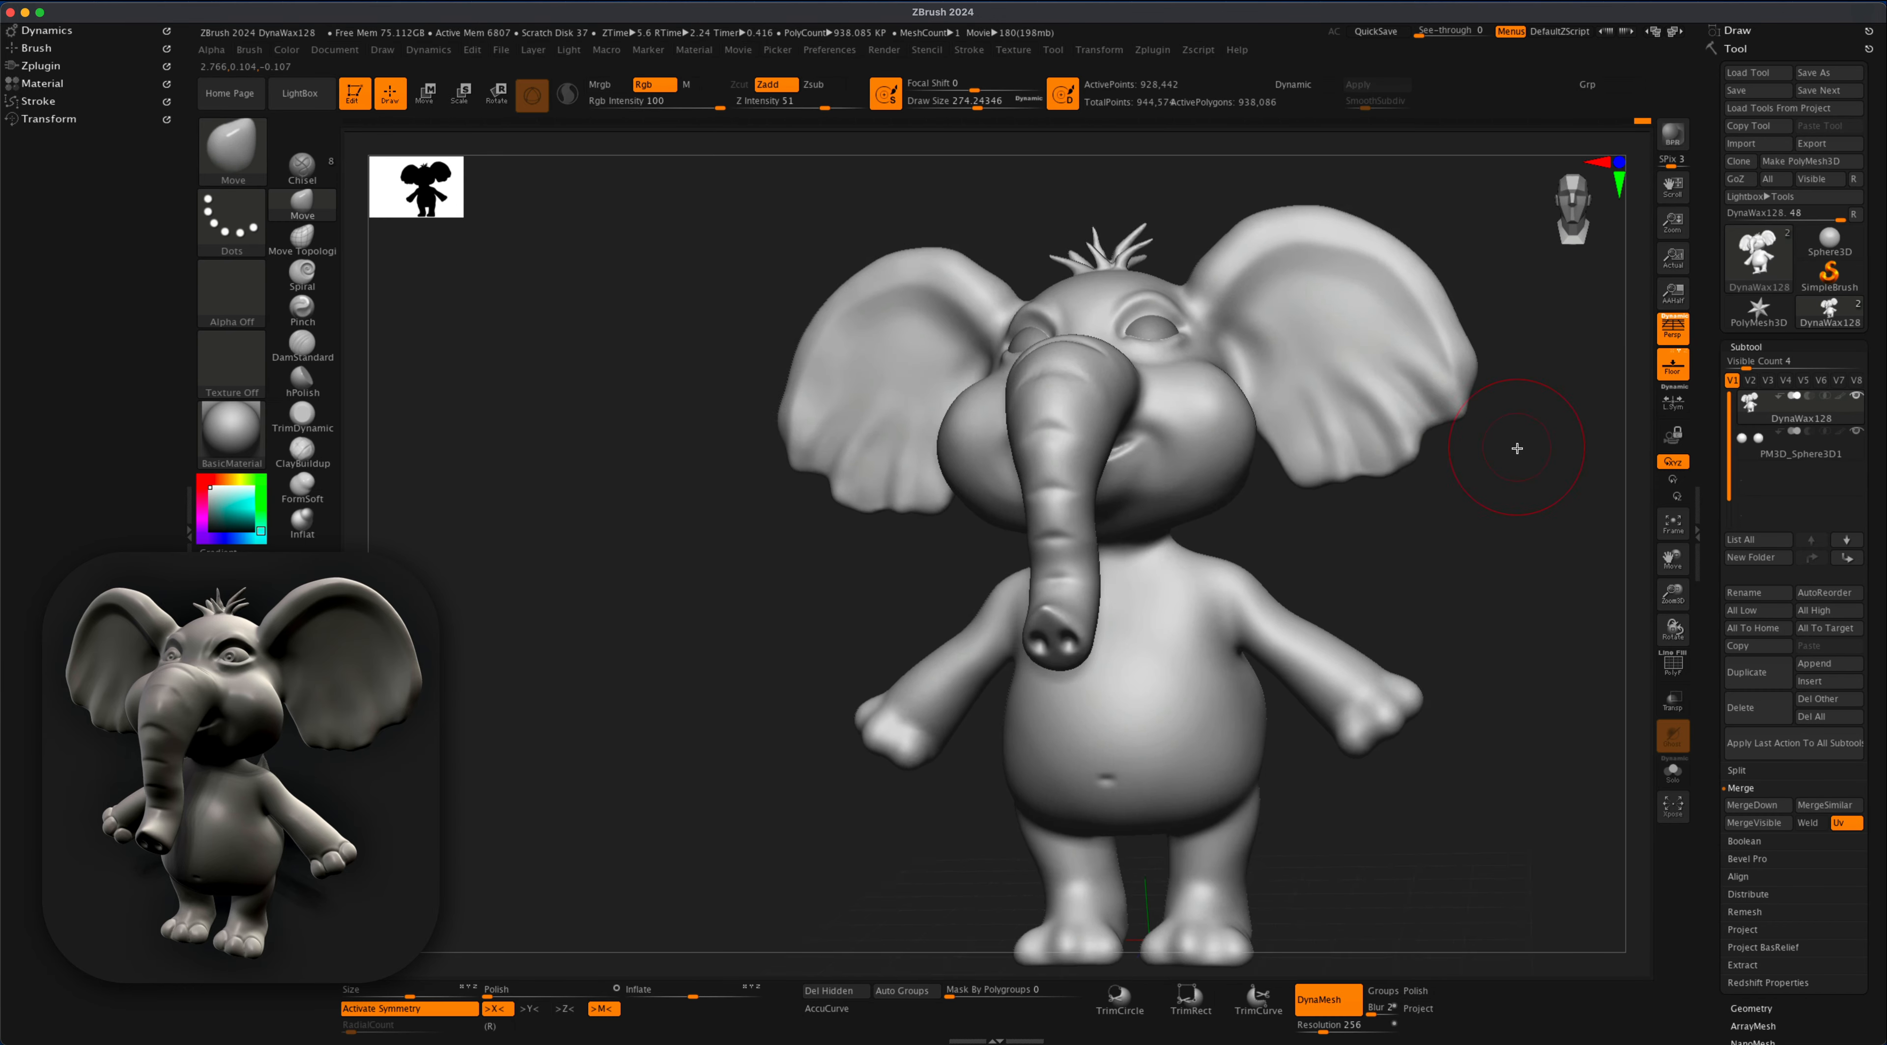
- Subdivide the eyeballs twice and stamp iris rings into them with the Standard brush, DragRect stroke, Zsub and Z Intensity 34
{"action": "left_click_drag", "start_coordinate": [1517, 448], "coordinate": [1451, 564]}
{"action": "left_click", "coordinate": [917, 377], "text": "alt"}
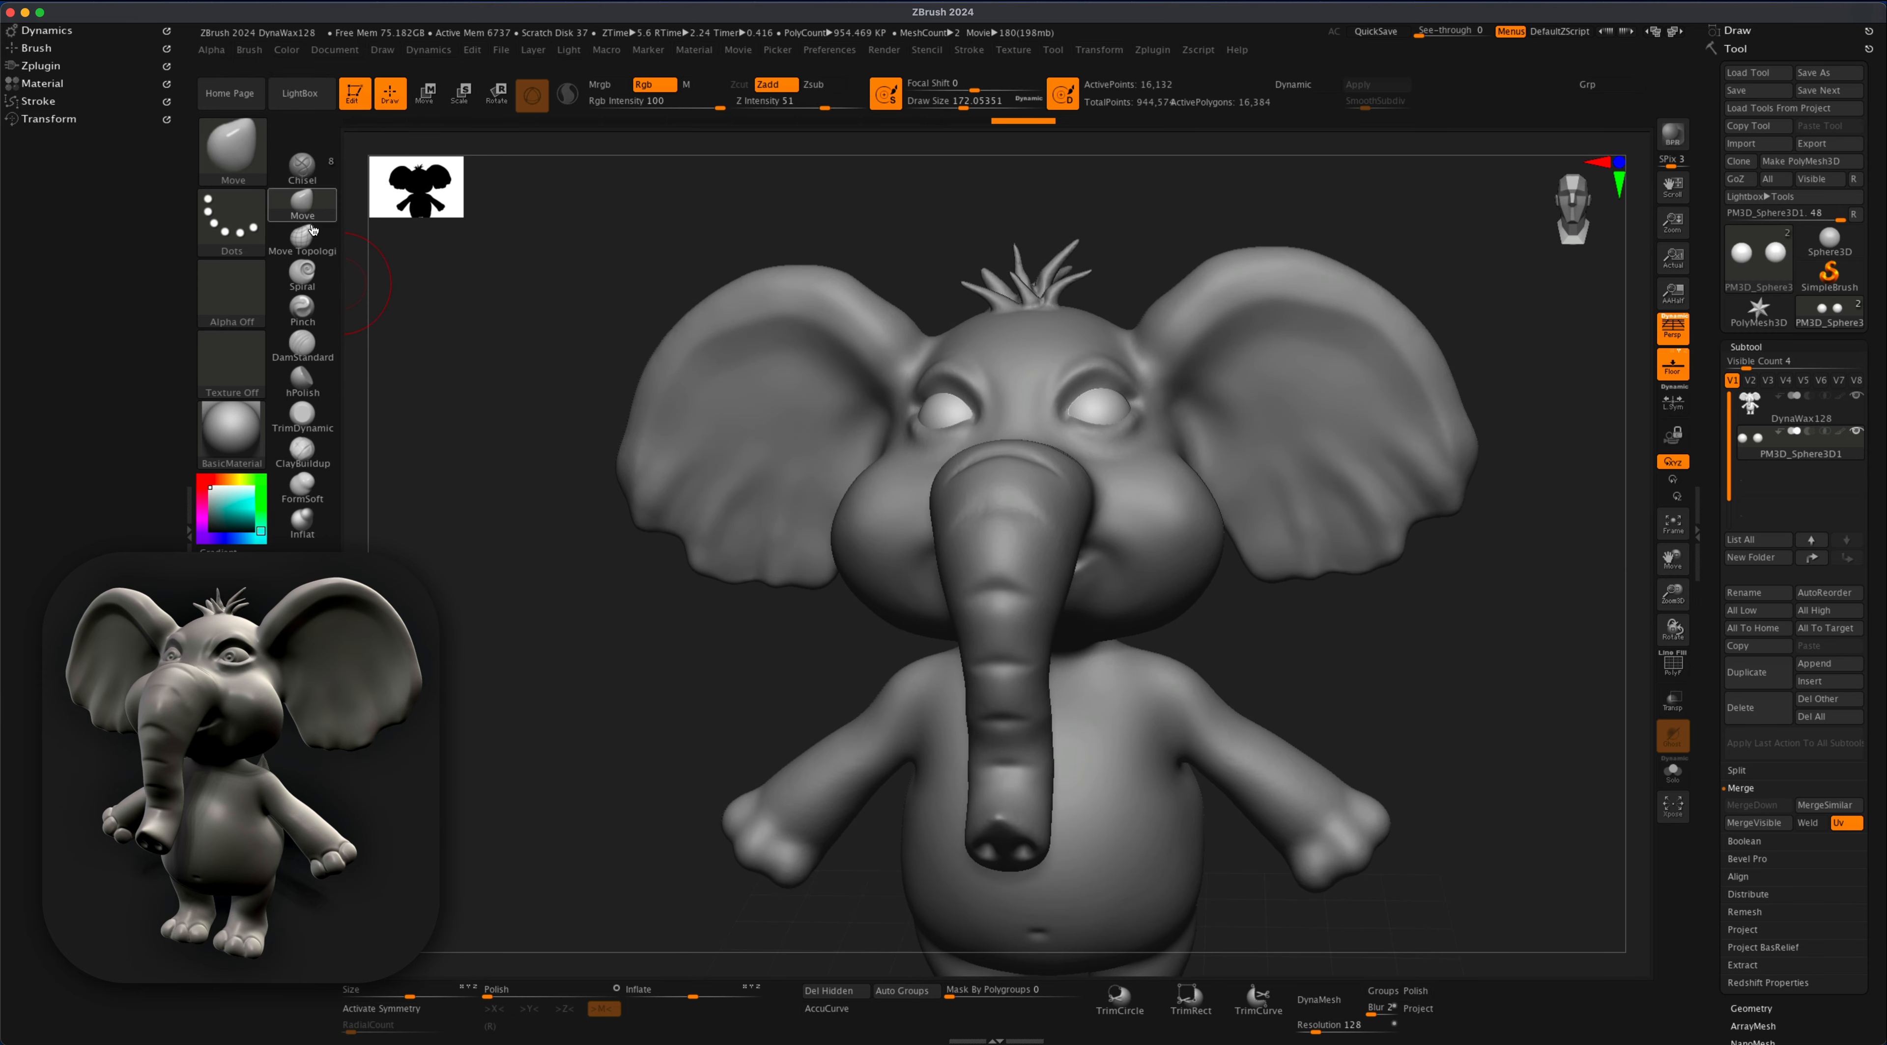
{"action": "left_click", "coordinate": [242, 158]}
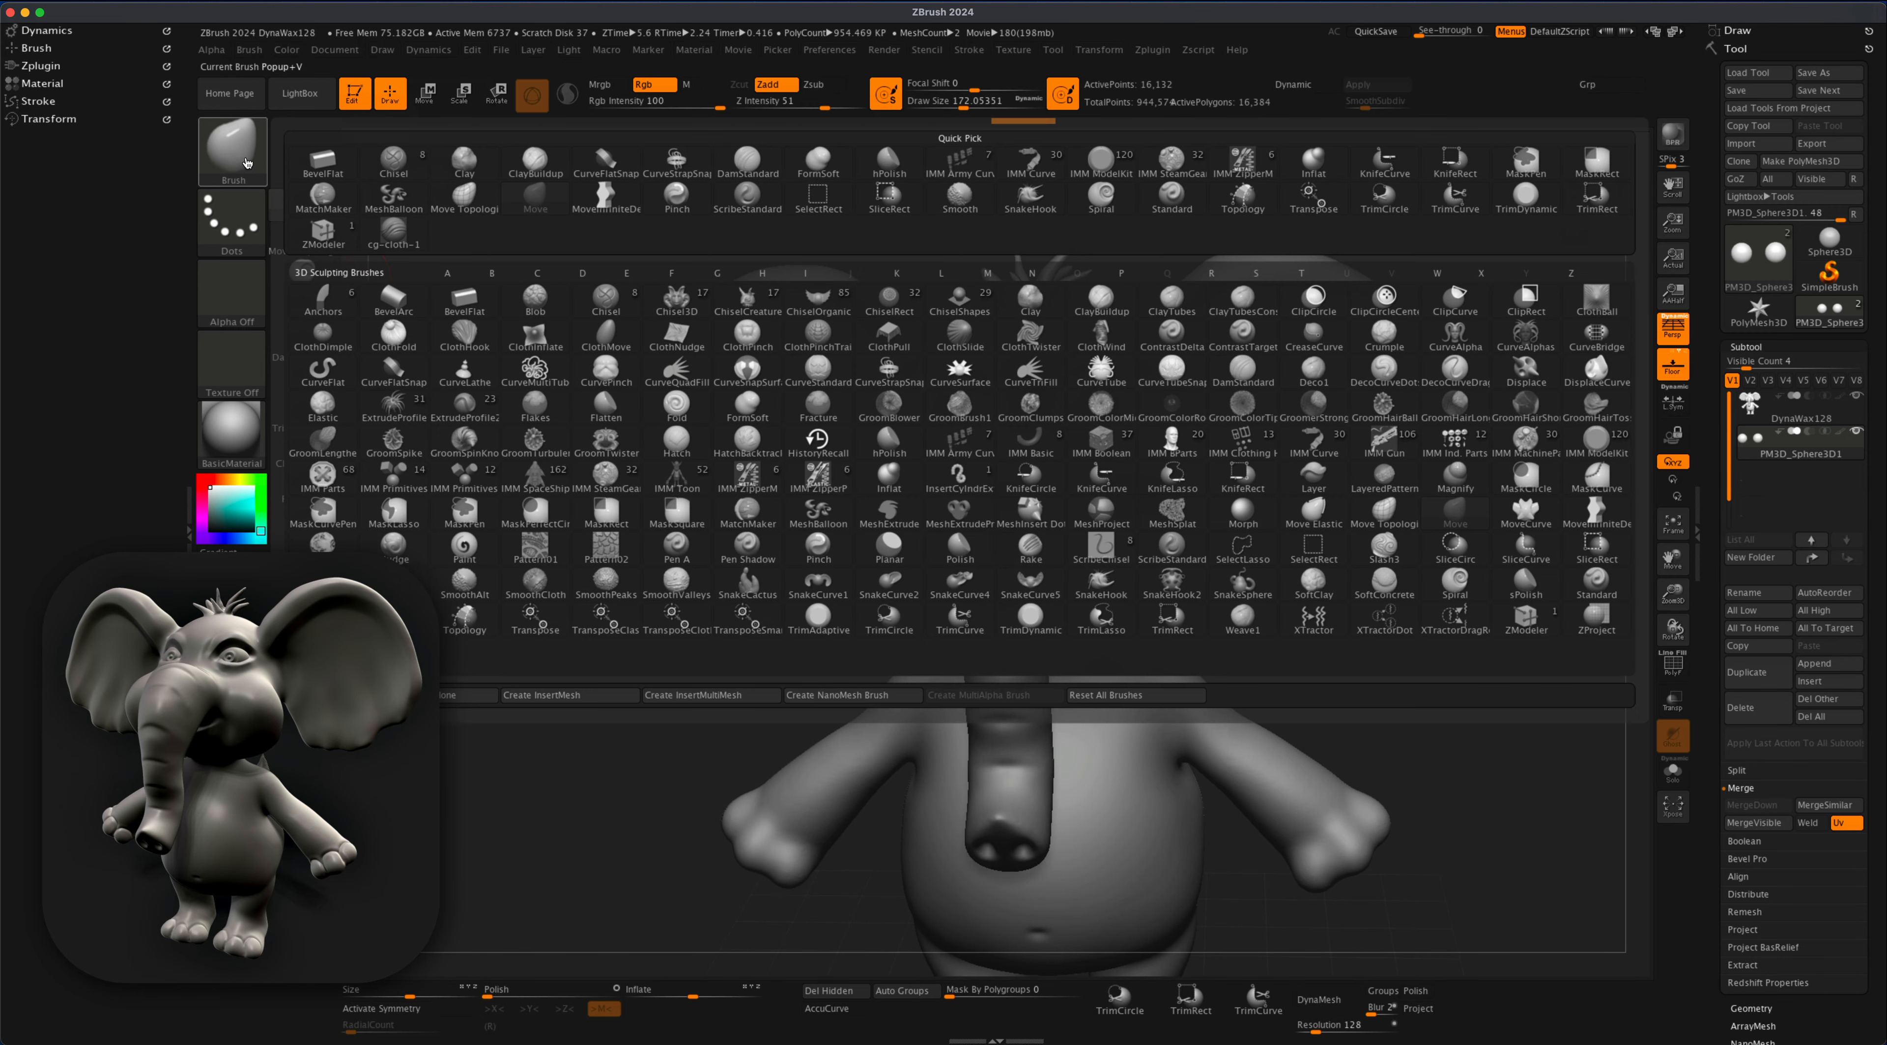
{"action": "key", "text": "s"}
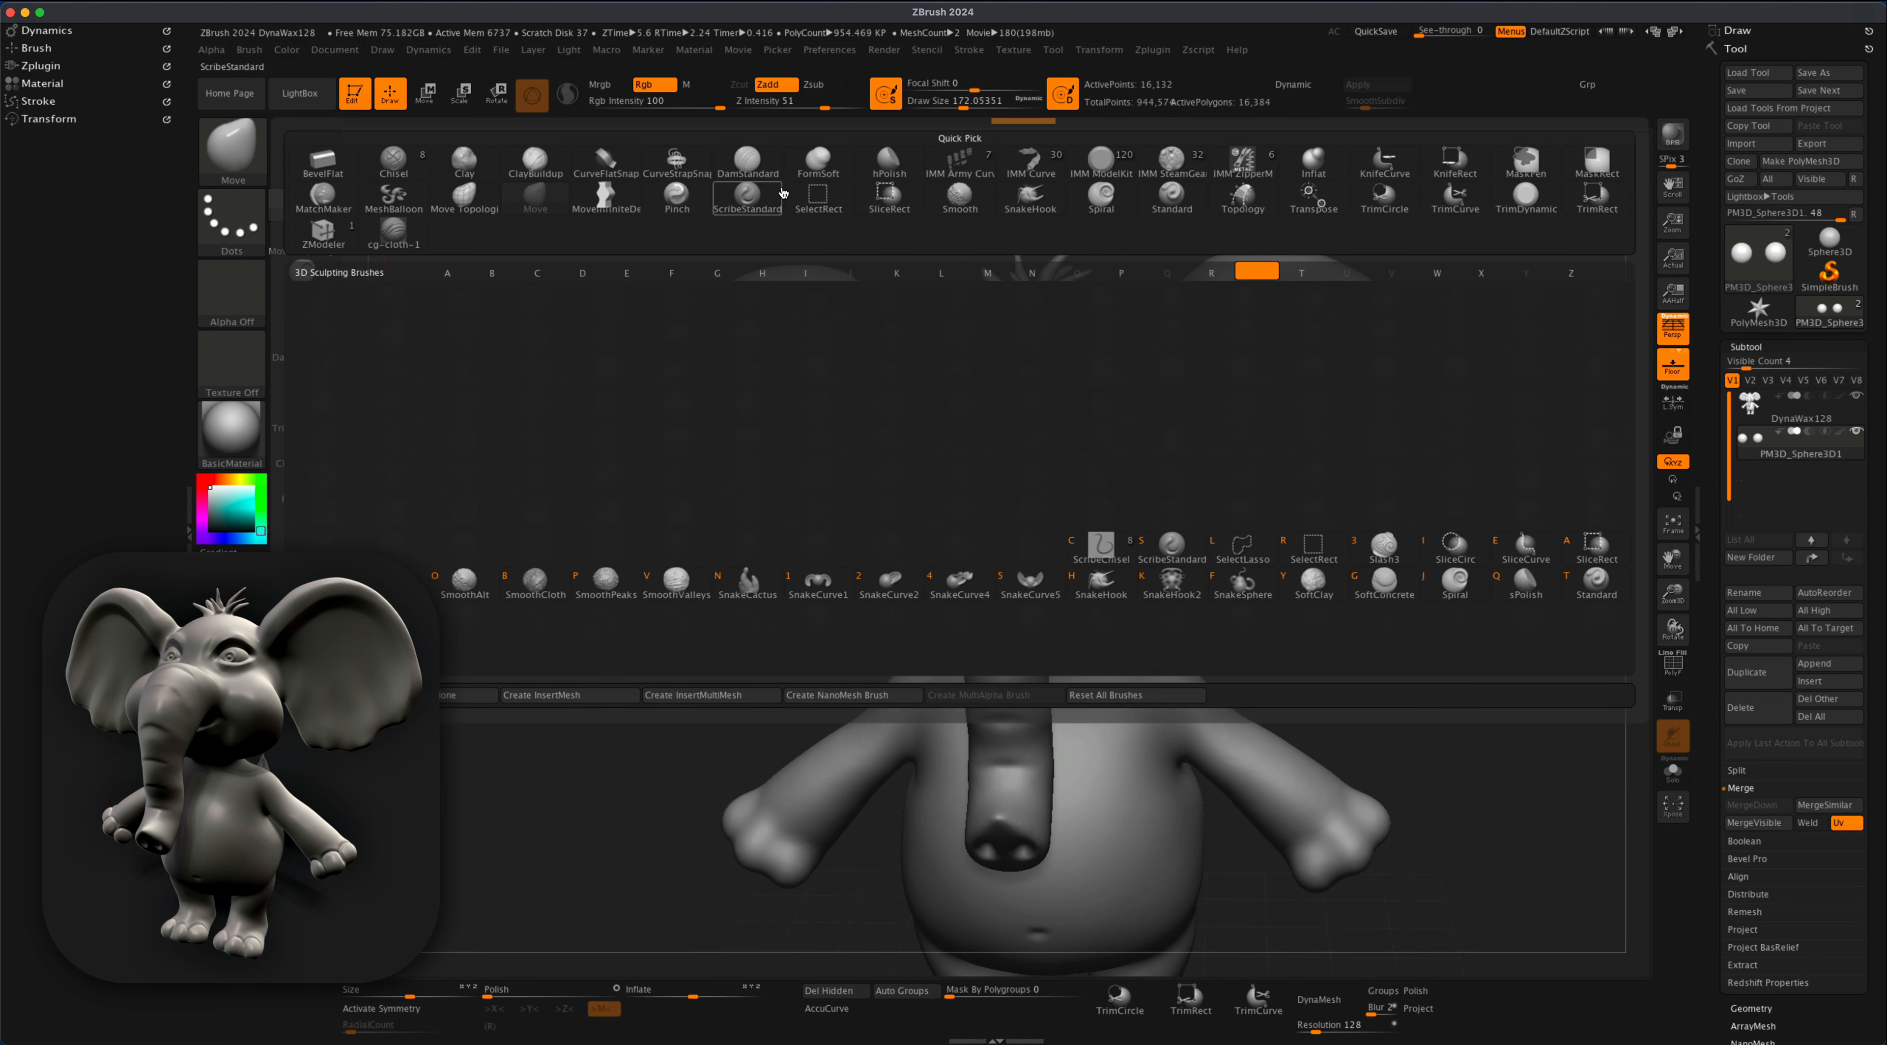
{"action": "key", "text": "t"}
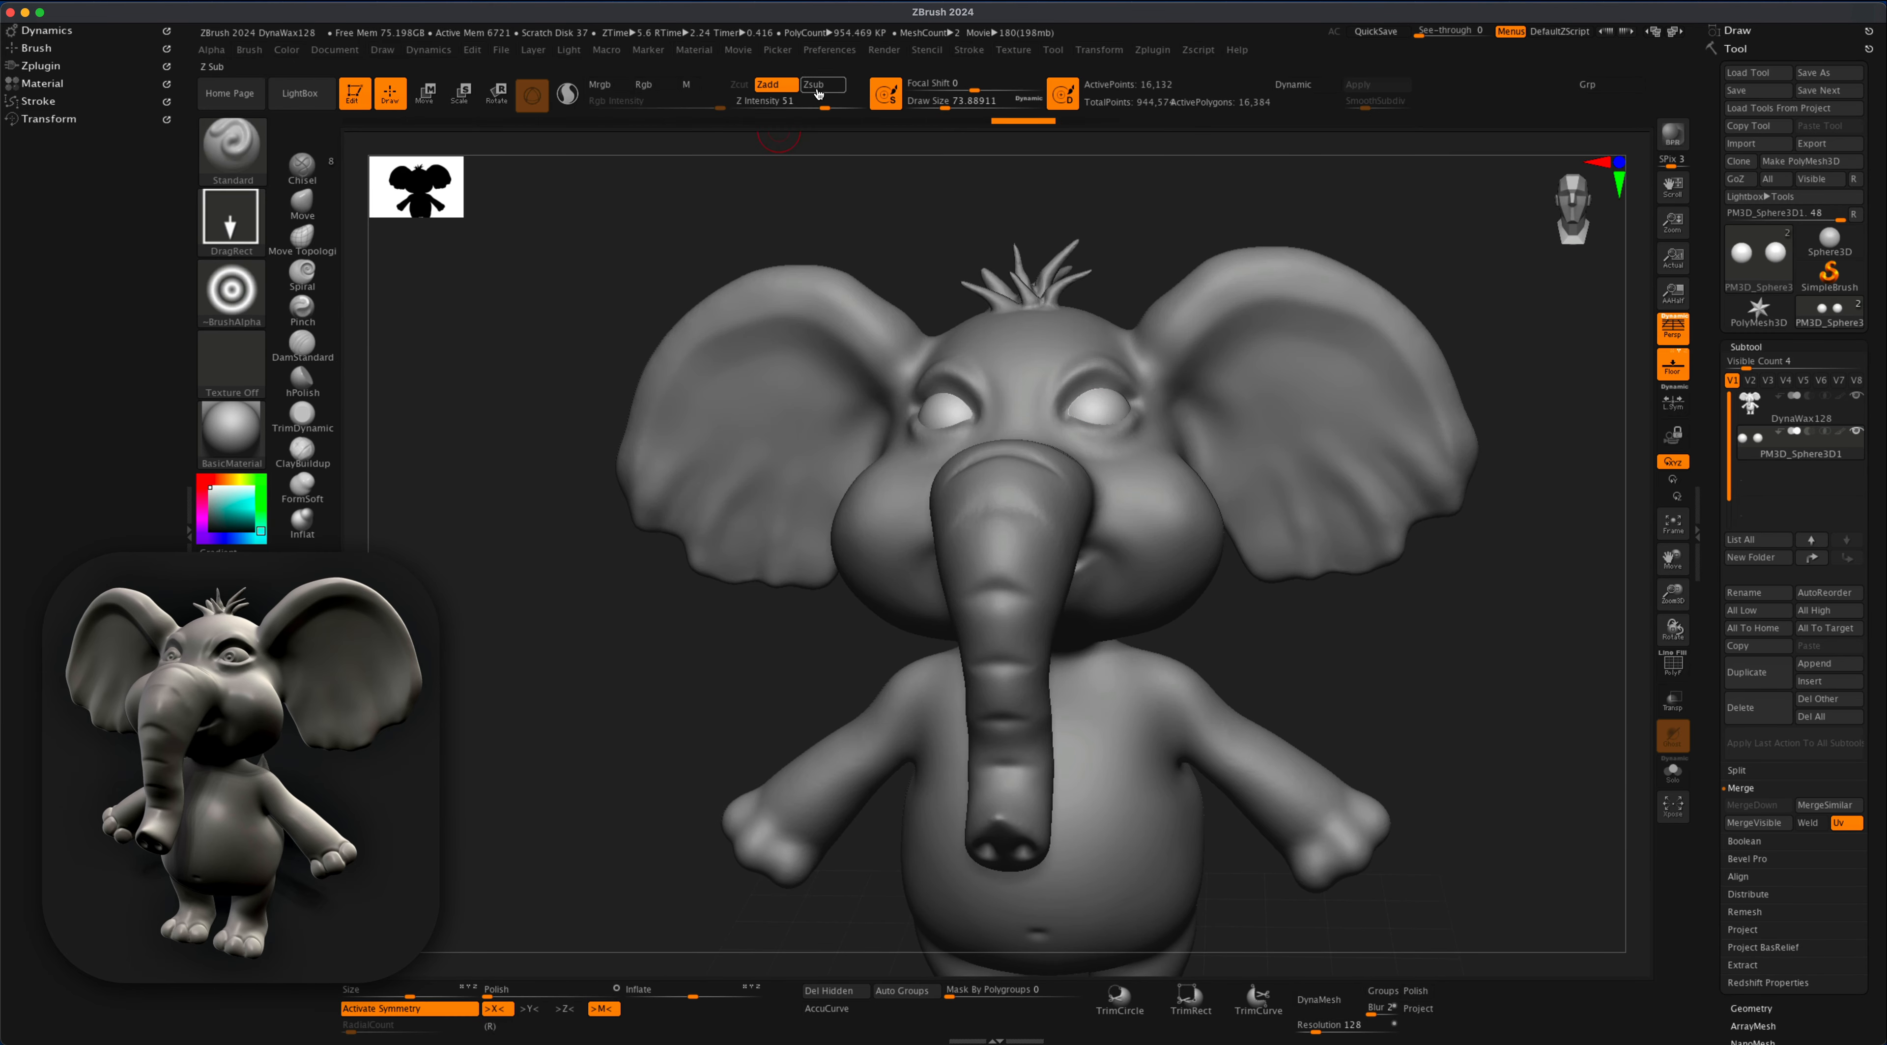
{"action": "key", "text": "ctrl+d"}
{"action": "key", "text": "ctrl+d"}
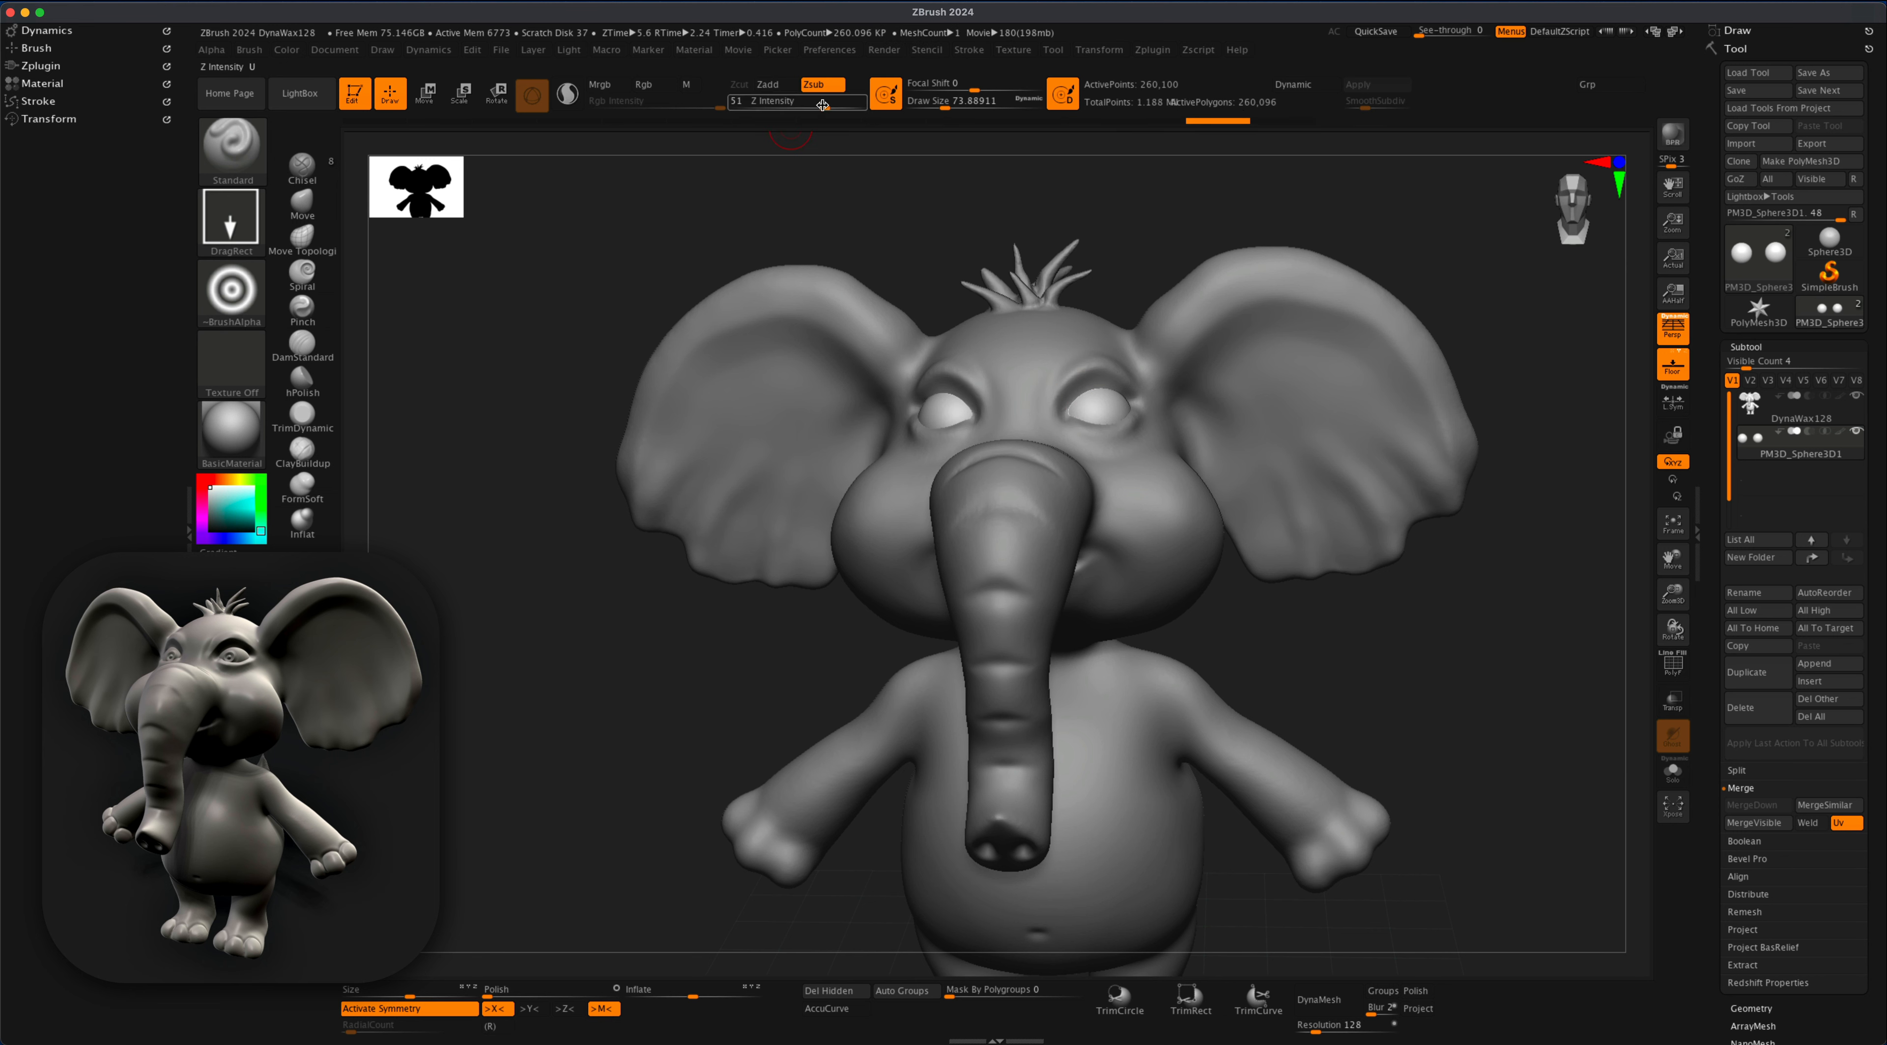
{"action": "key", "text": "ctrl+z"}
{"action": "left_click_drag", "start_coordinate": [1092, 412], "coordinate": [1104, 444]}
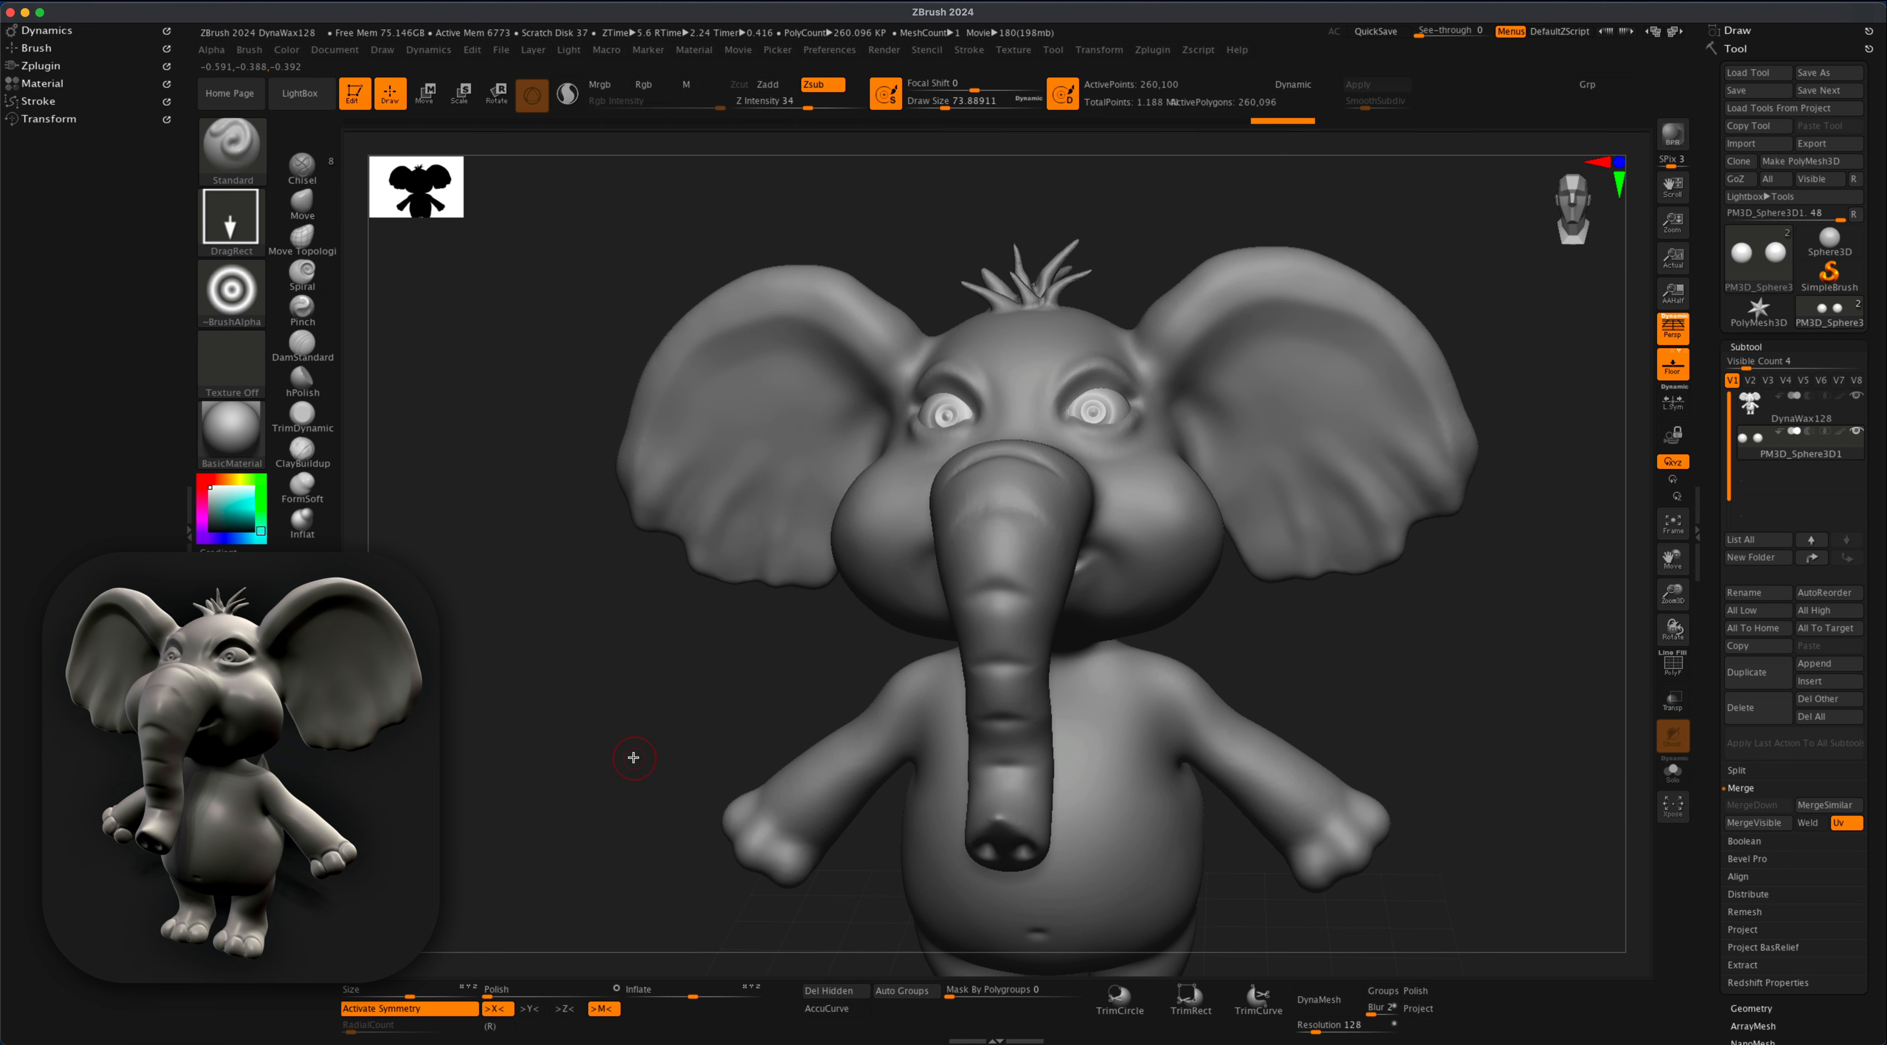
{"action": "left_click_drag", "start_coordinate": [634, 758], "coordinate": [662, 700], "text": "alt"}
{"action": "left_click_drag", "start_coordinate": [1522, 329], "coordinate": [1530, 365], "text": "alt"}
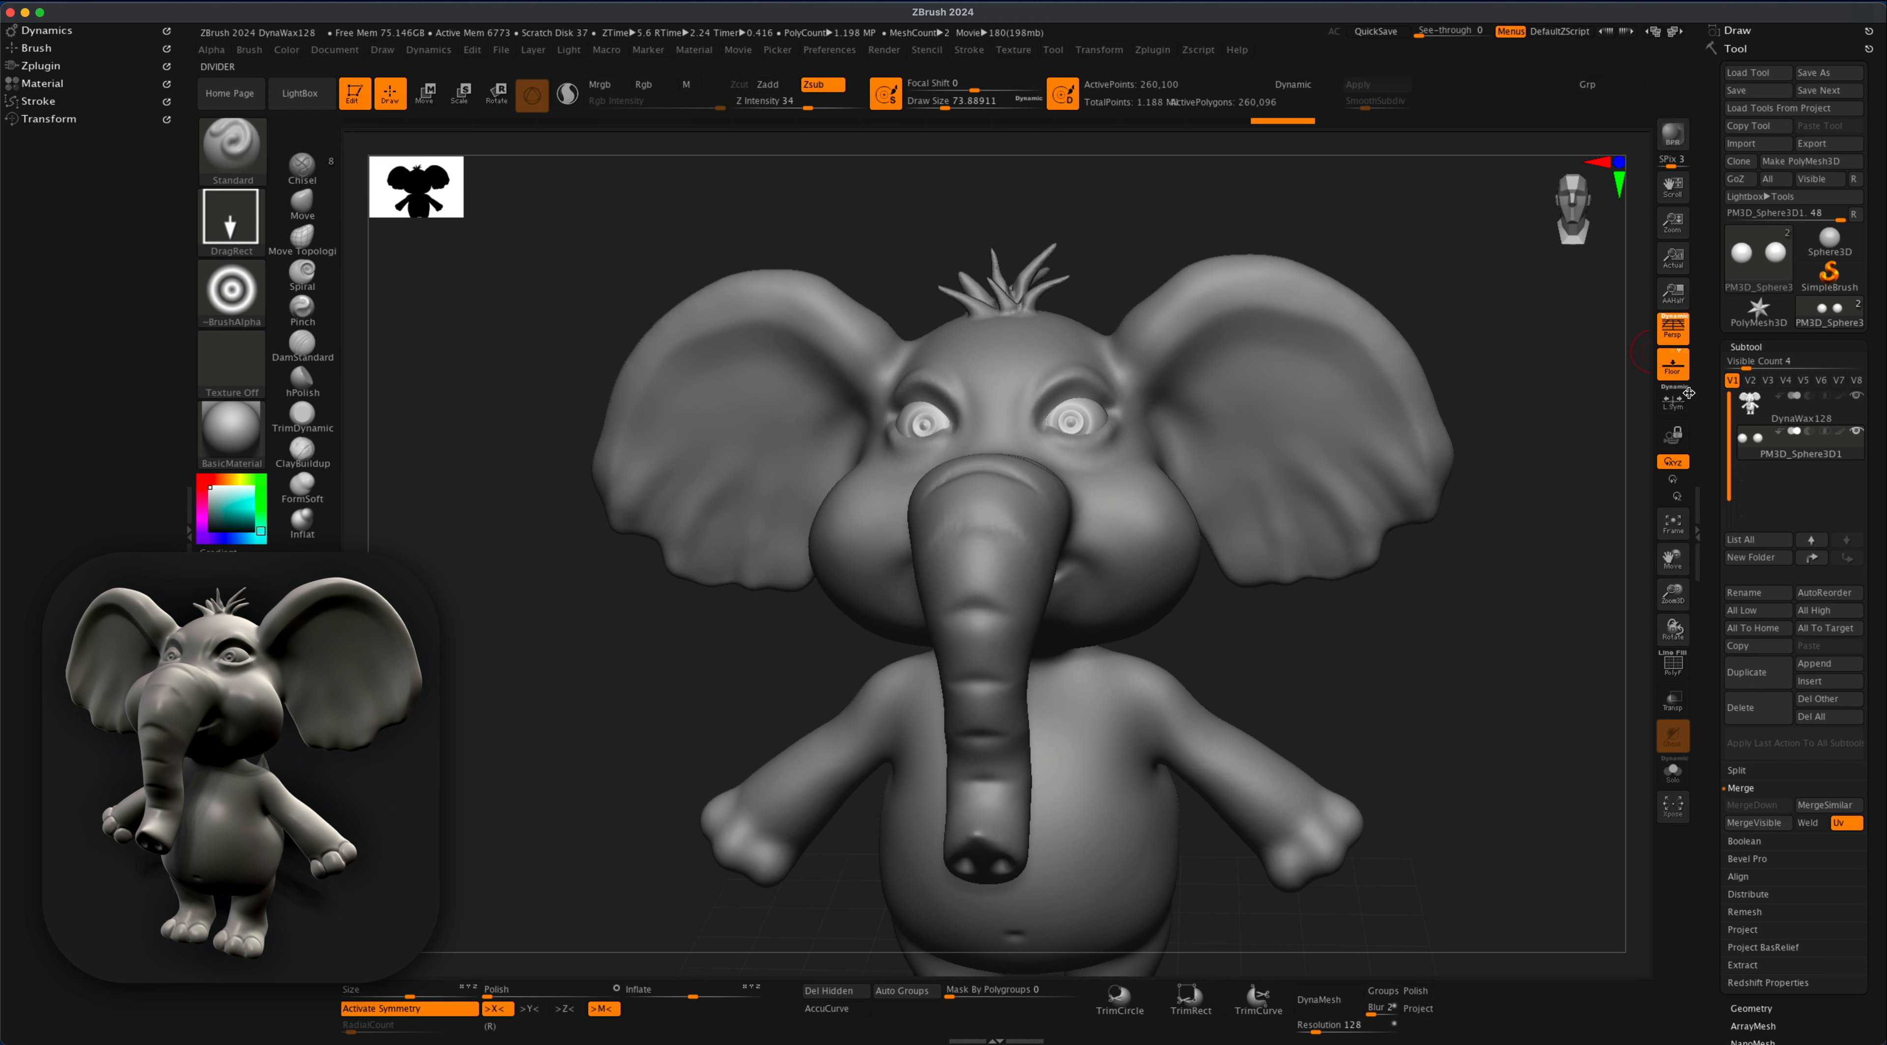
- Thicken the eyelids on the DynaWax128 subtool with a small Inflat brush and remesh the elephant
{"action": "left_click", "coordinate": [1801, 409]}
{"action": "left_click", "coordinate": [301, 522]}
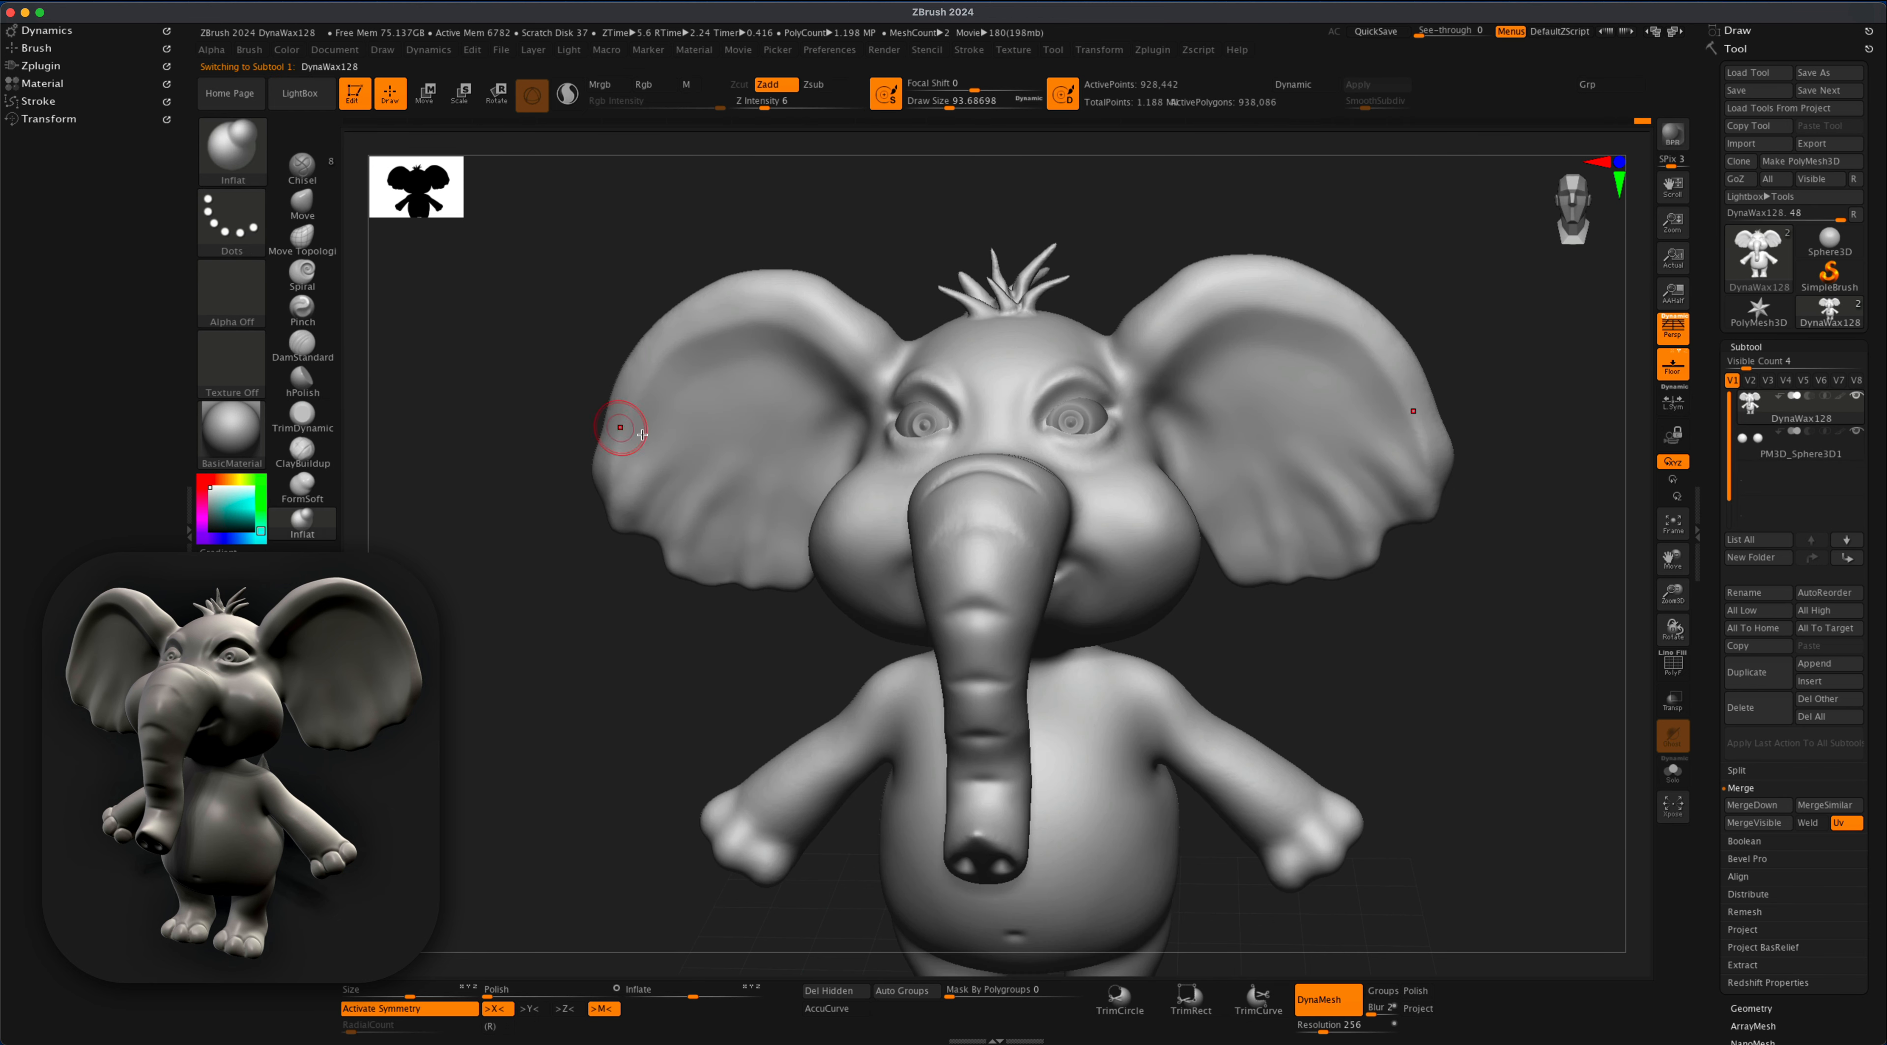
{"action": "key", "text": "s"}
{"action": "left_click_drag", "start_coordinate": [1381, 639], "coordinate": [1377, 654], "text": "alt"}
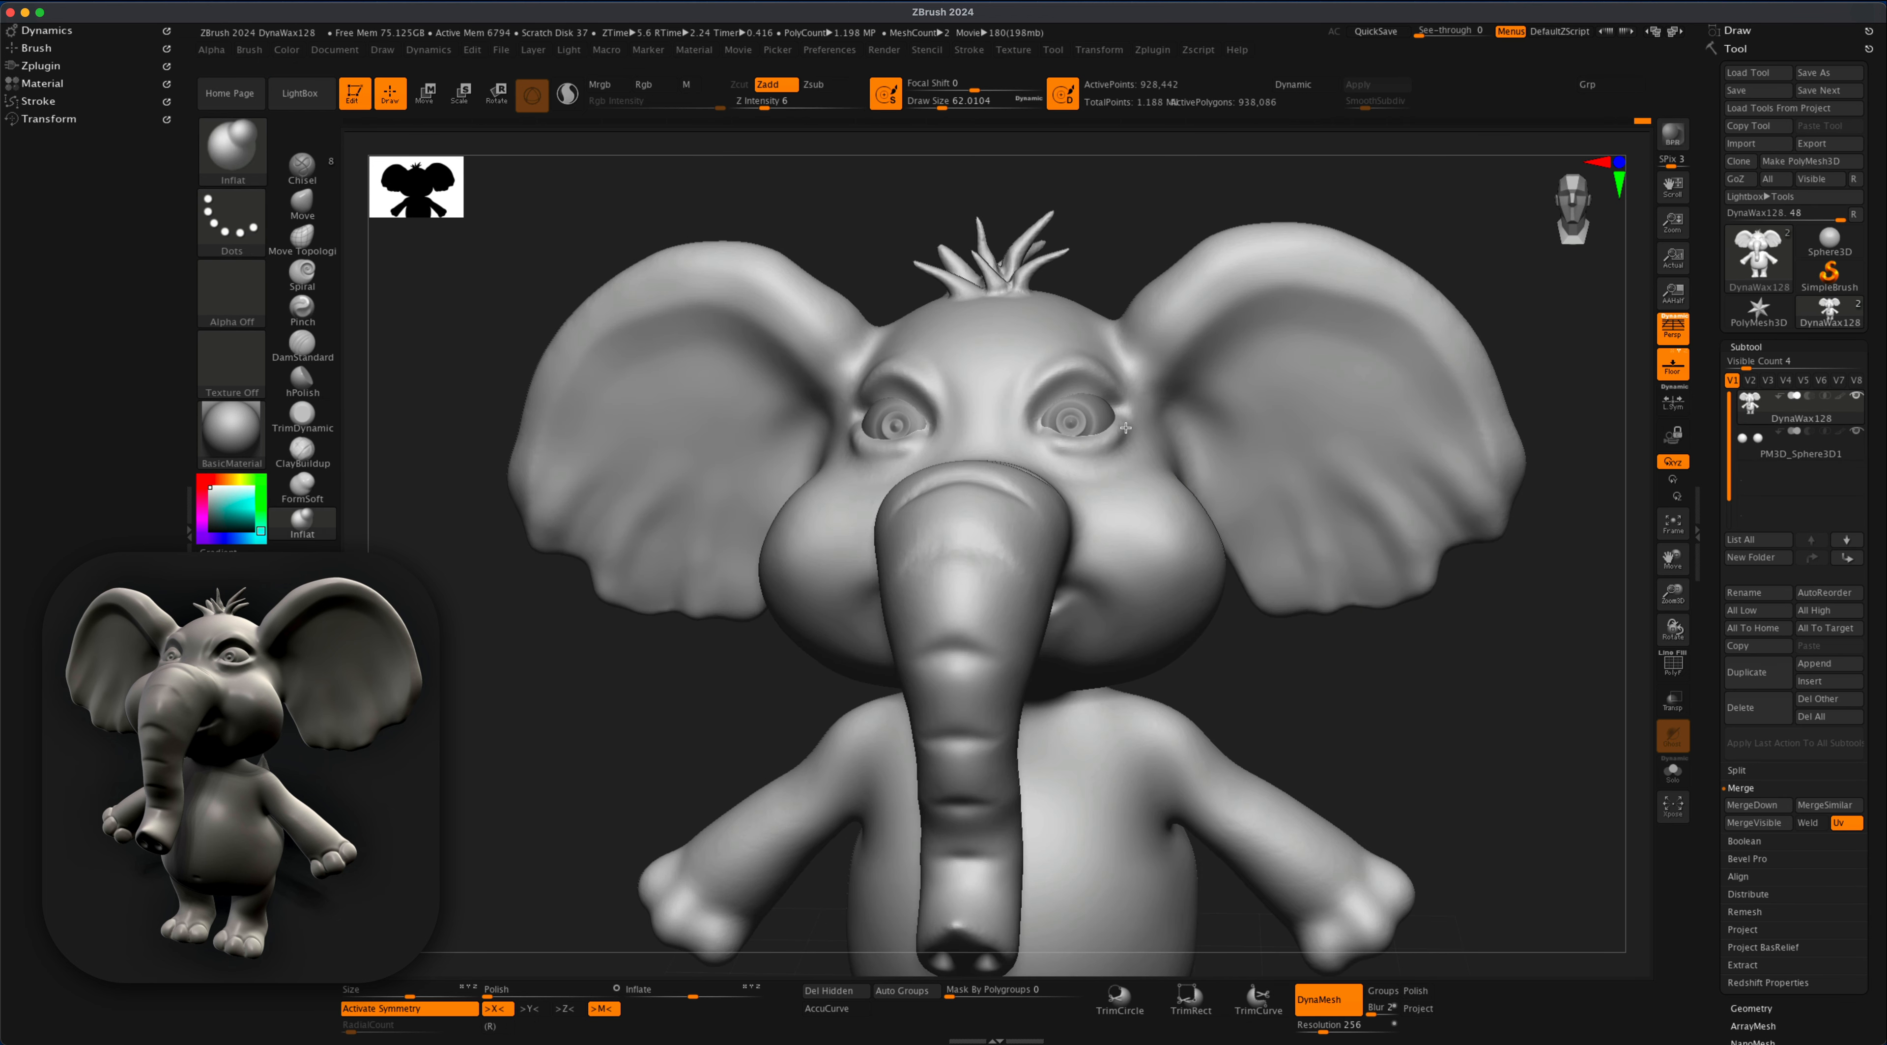
{"action": "left_click_drag", "start_coordinate": [1230, 647], "coordinate": [1274, 701], "text": "ctrl"}
- Sharpen the eyelid and brow creases with a small Pinch brush and remesh the elephant
{"action": "left_click", "coordinate": [302, 311]}
{"action": "key", "text": "s"}
{"action": "left_click_drag", "start_coordinate": [511, 609], "coordinate": [515, 610]}
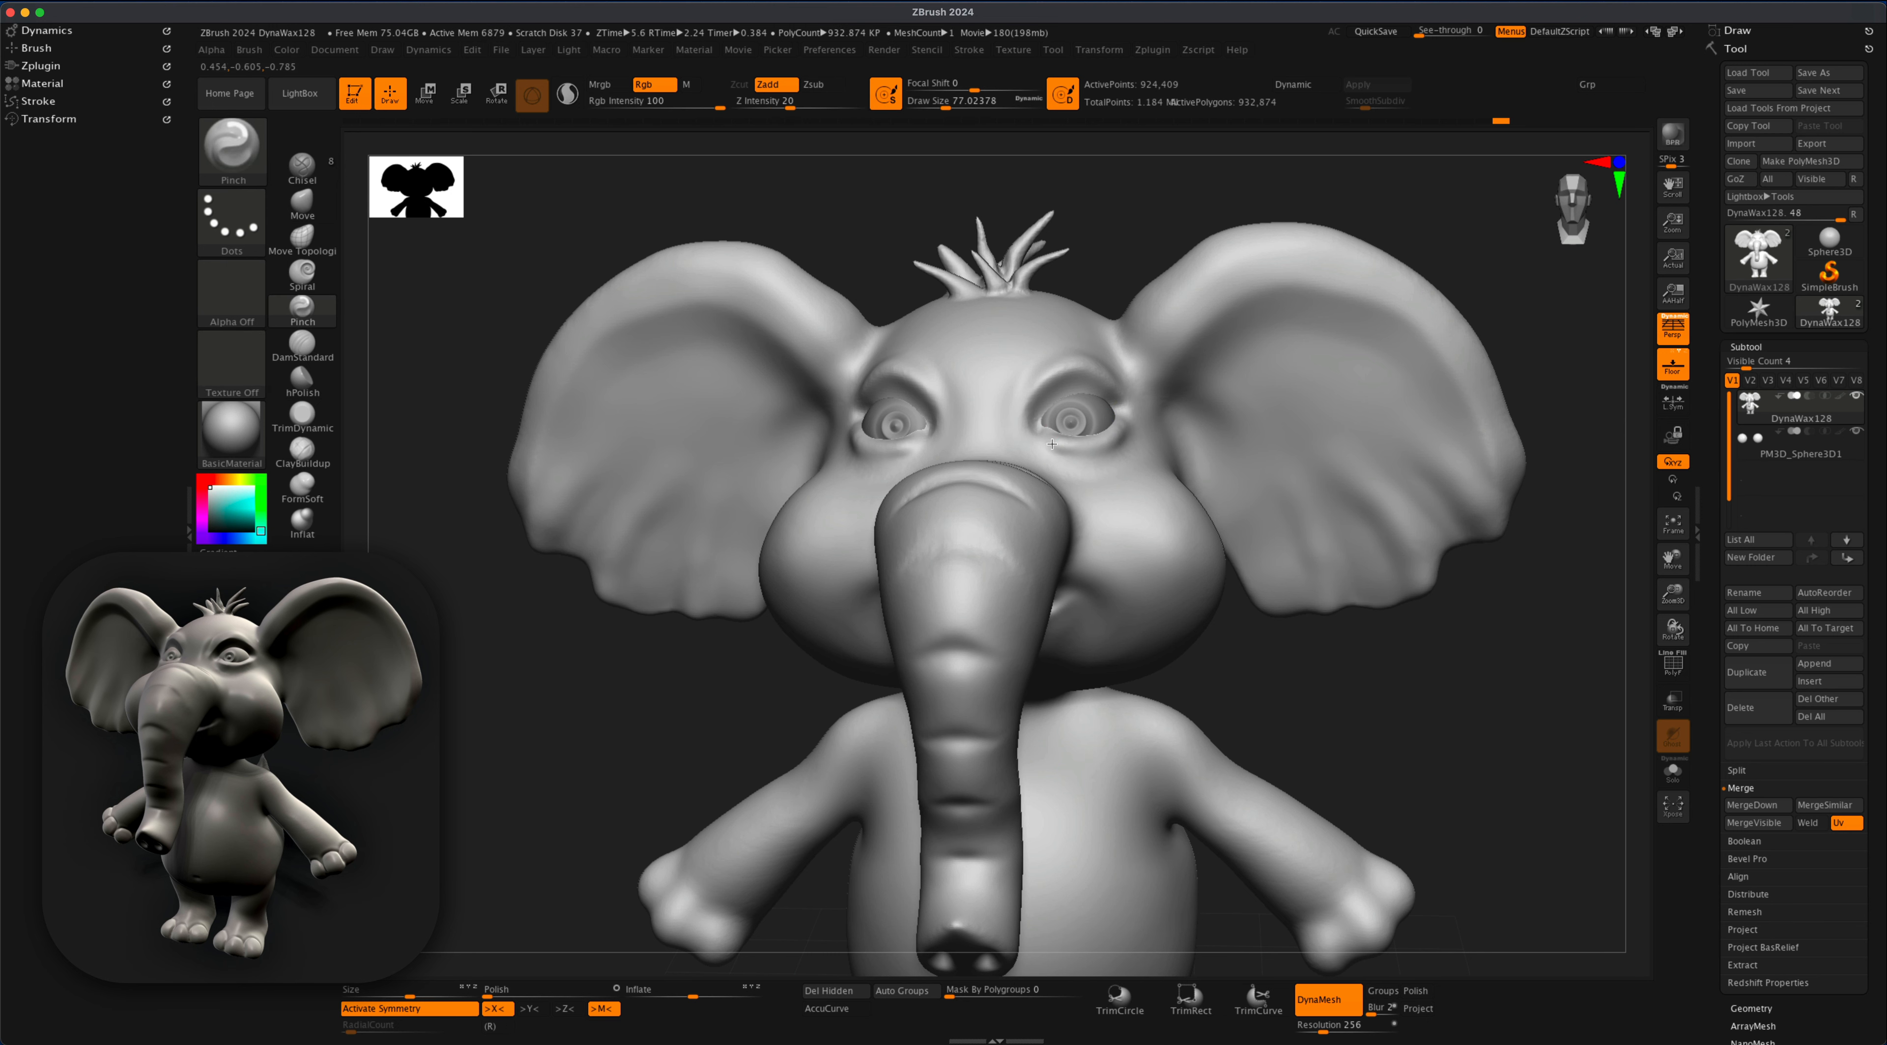
{"action": "mouse_move", "coordinate": [1268, 630]}
{"action": "left_mouse_down"}
{"action": "mouse_move", "coordinate": [1237, 602]}
{"action": "mouse_move", "coordinate": [1290, 652]}
{"action": "left_mouse_up"}
{"action": "key", "text": "s"}
{"action": "left_click_drag", "start_coordinate": [1279, 645], "coordinate": [1288, 648]}
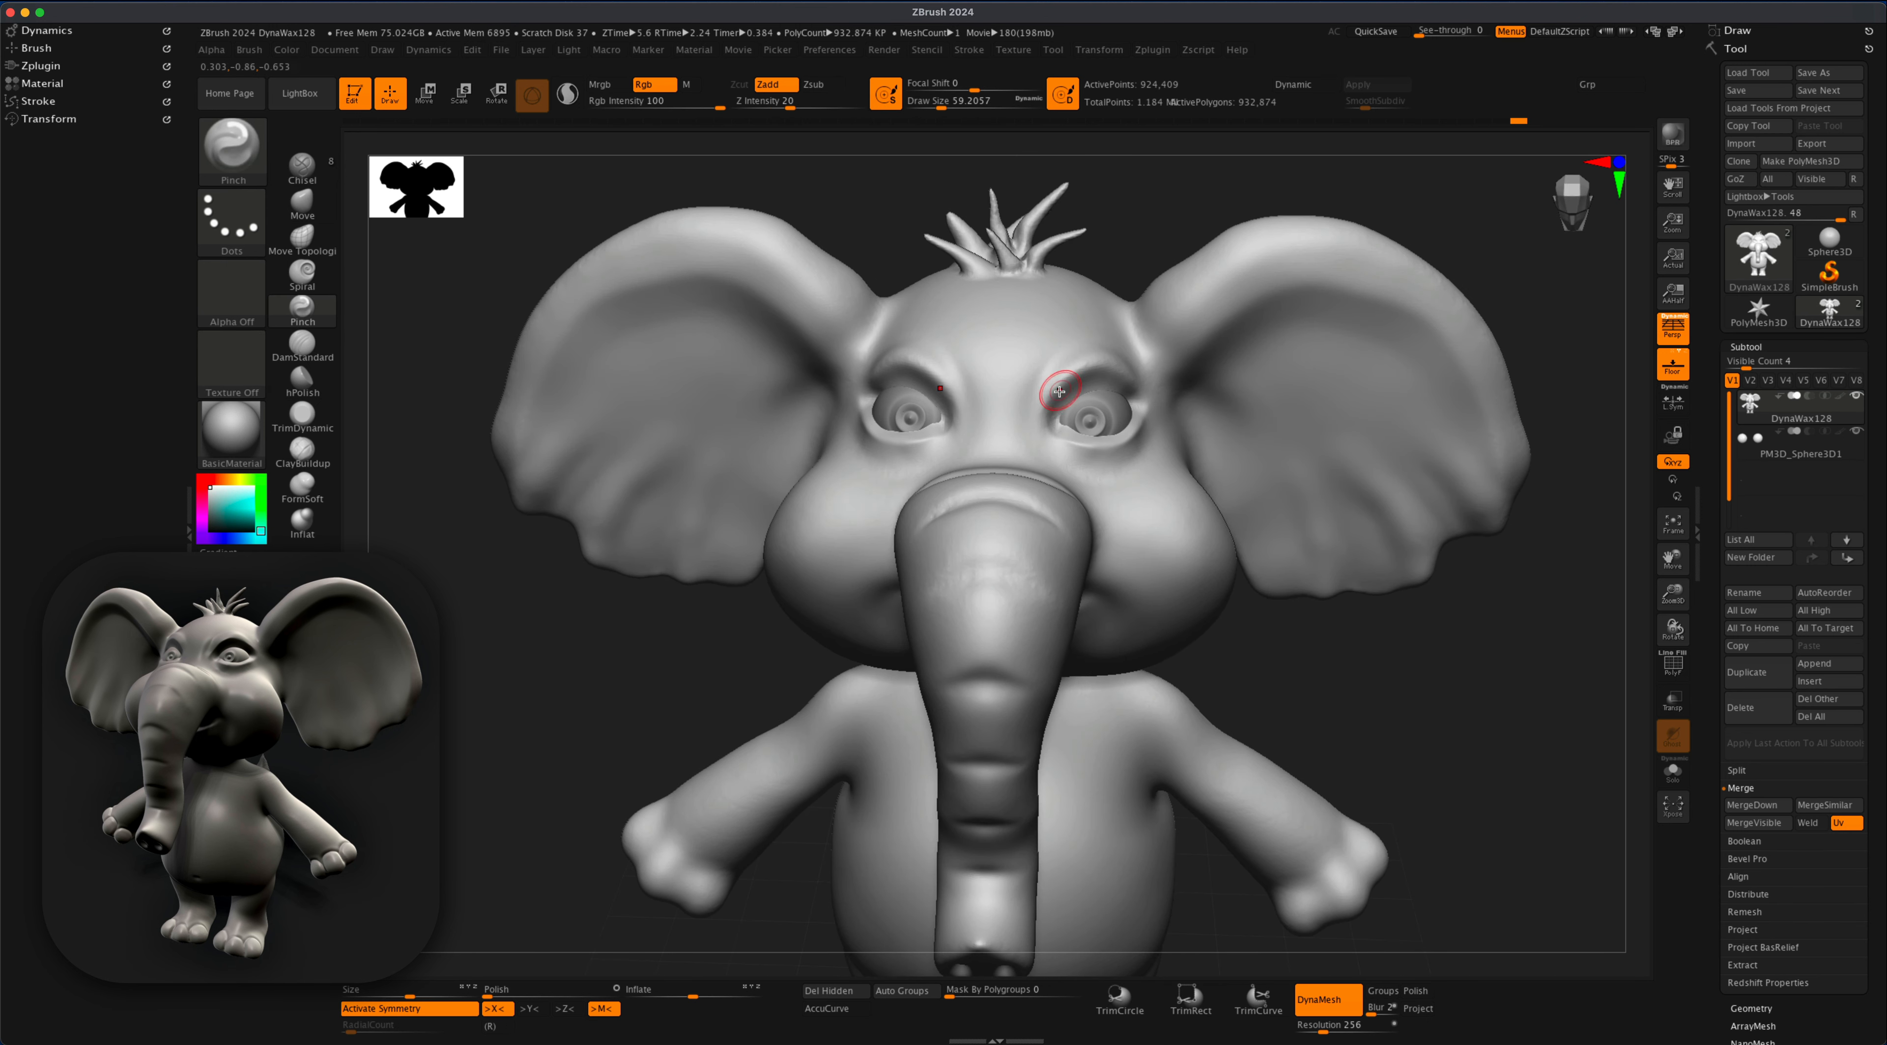
{"action": "right_click_drag", "start_coordinate": [1077, 375], "coordinate": [1104, 366]}
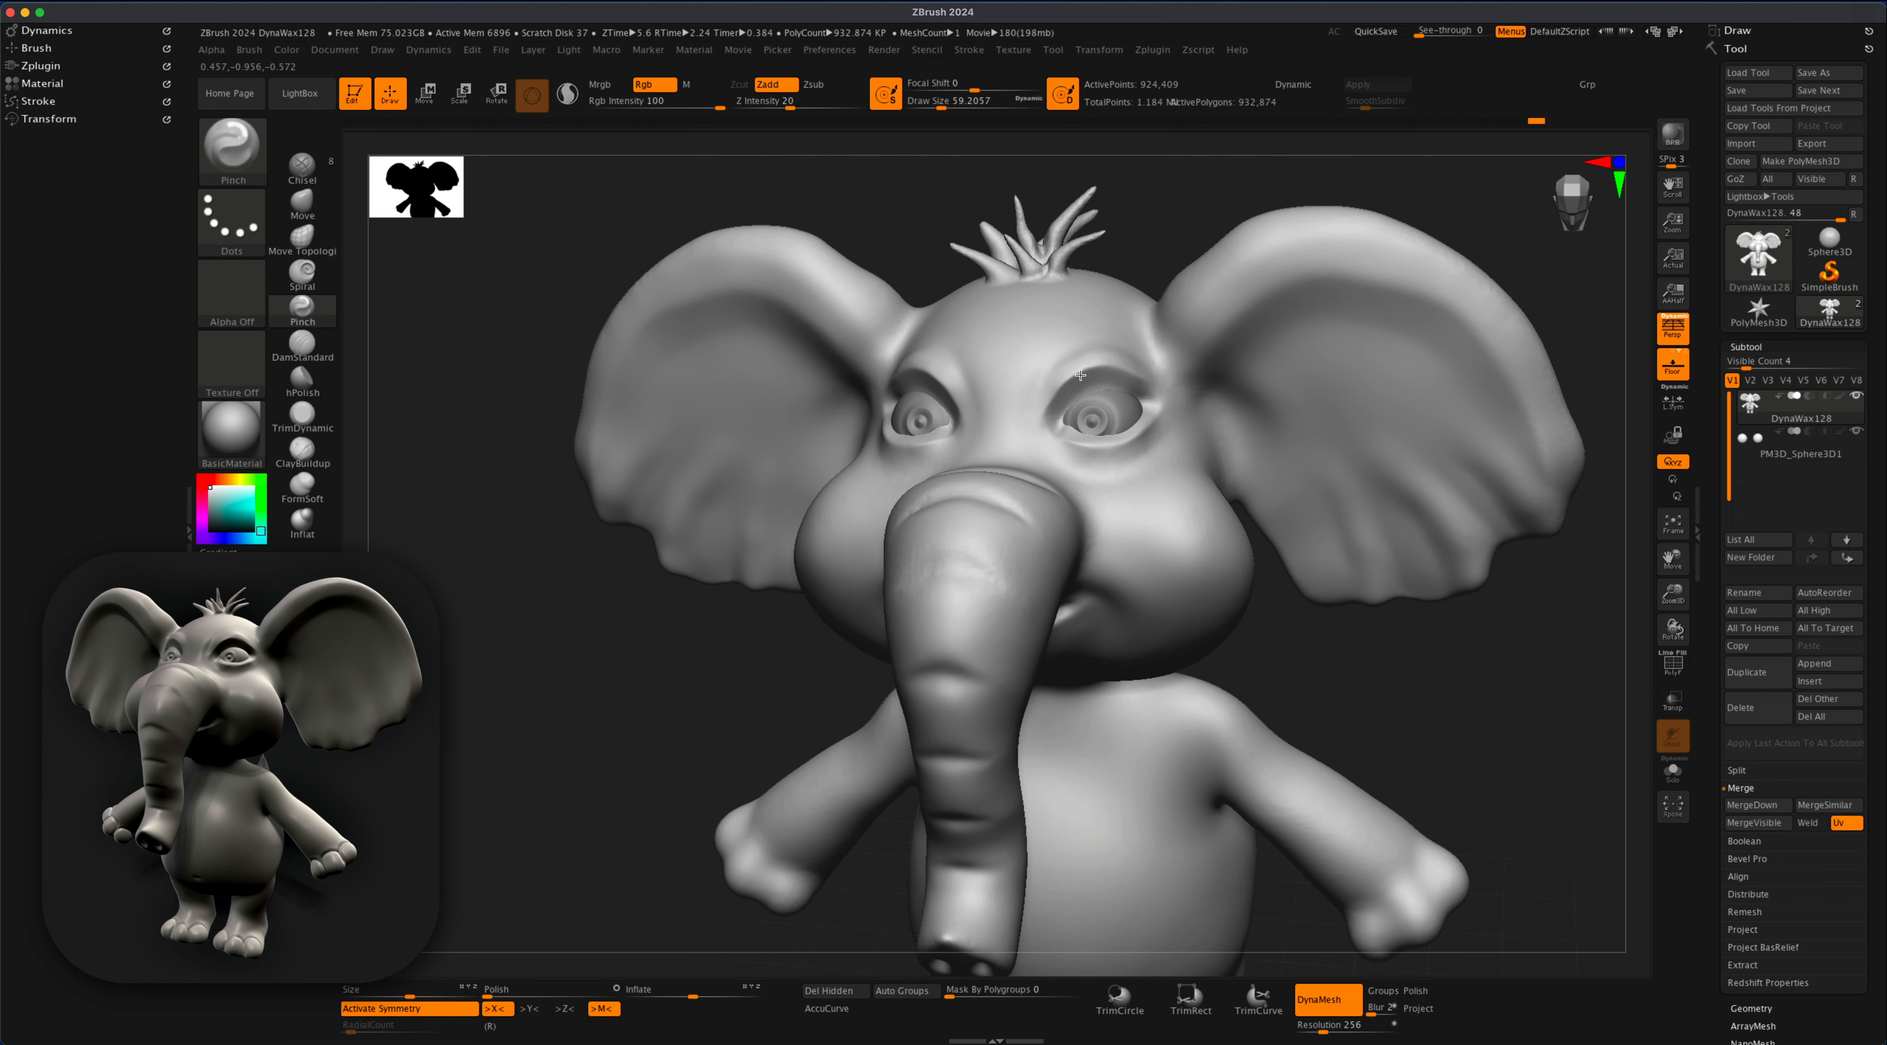
{"action": "left_click_drag", "start_coordinate": [1170, 233], "coordinate": [1189, 218], "text": "ctrl"}
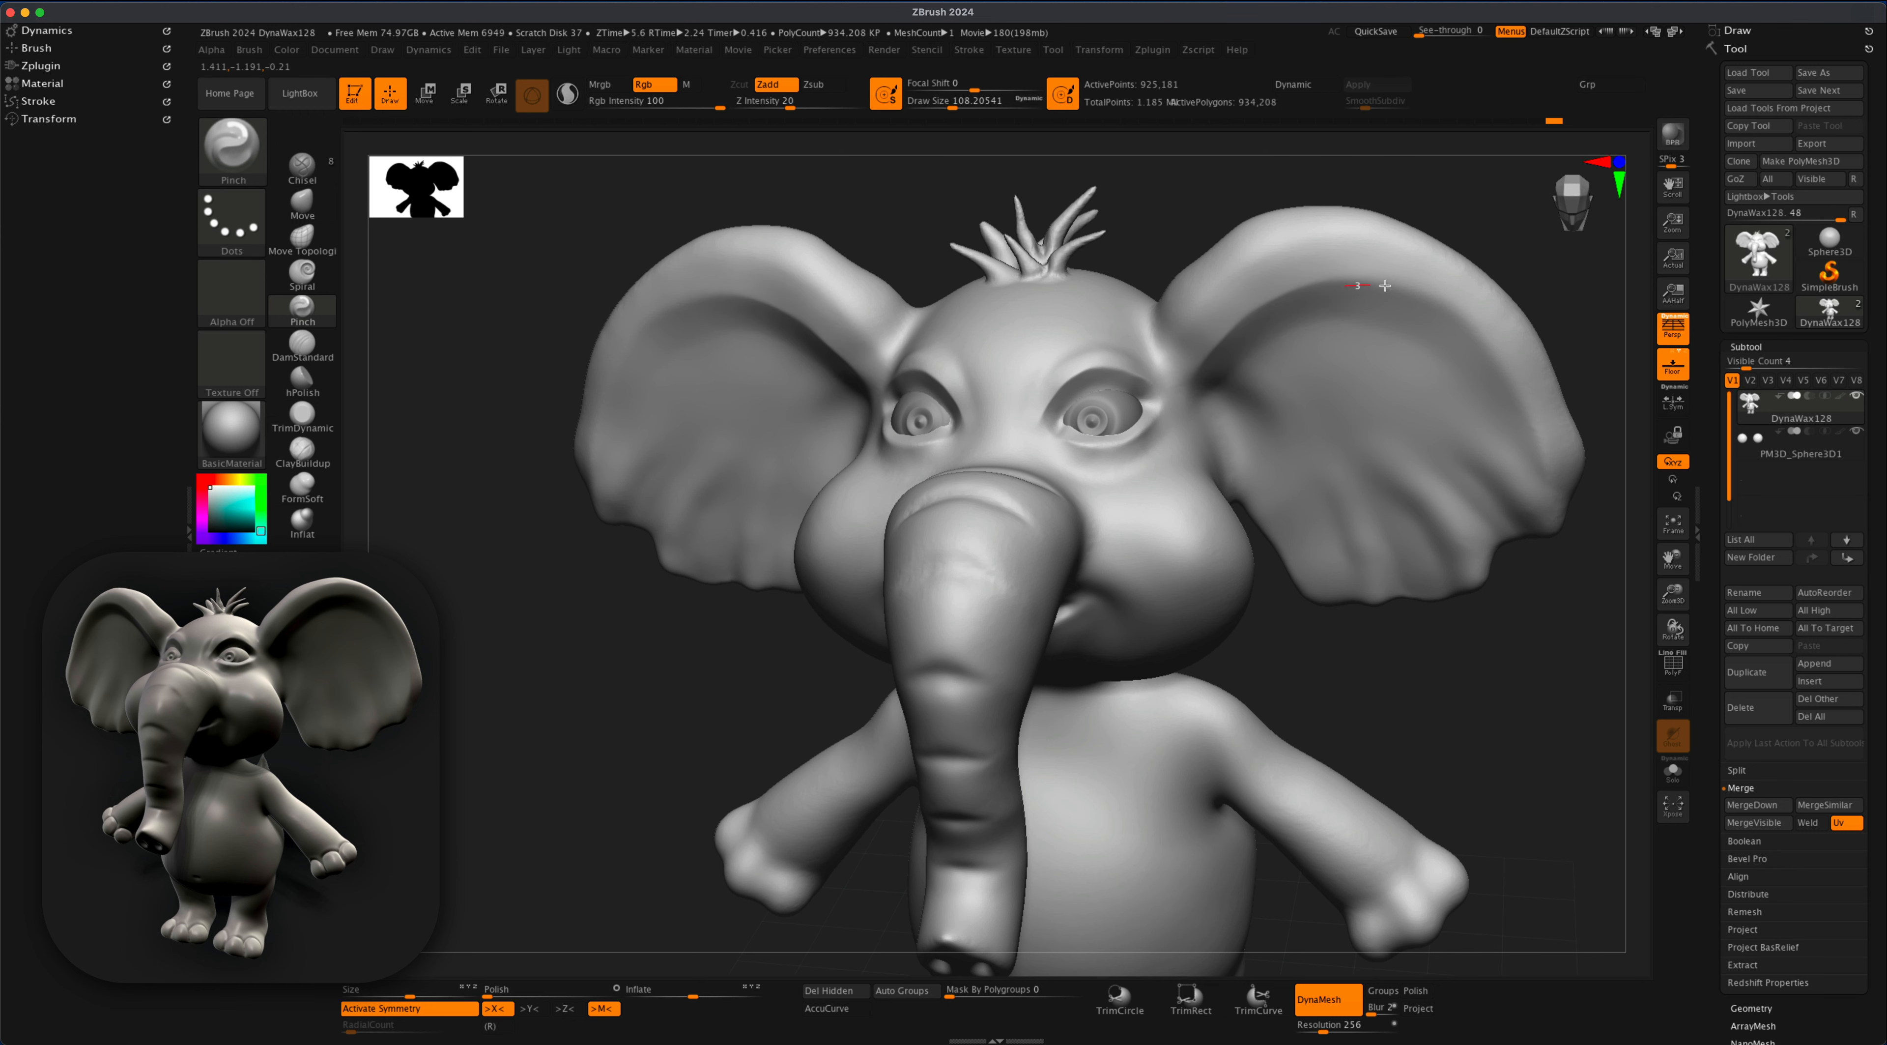
- Tighten the folds and rims of the ears with a larger Pinch brush at Z Intensity 40
{"action": "right_click_drag", "start_coordinate": [1310, 288], "coordinate": [1406, 382]}
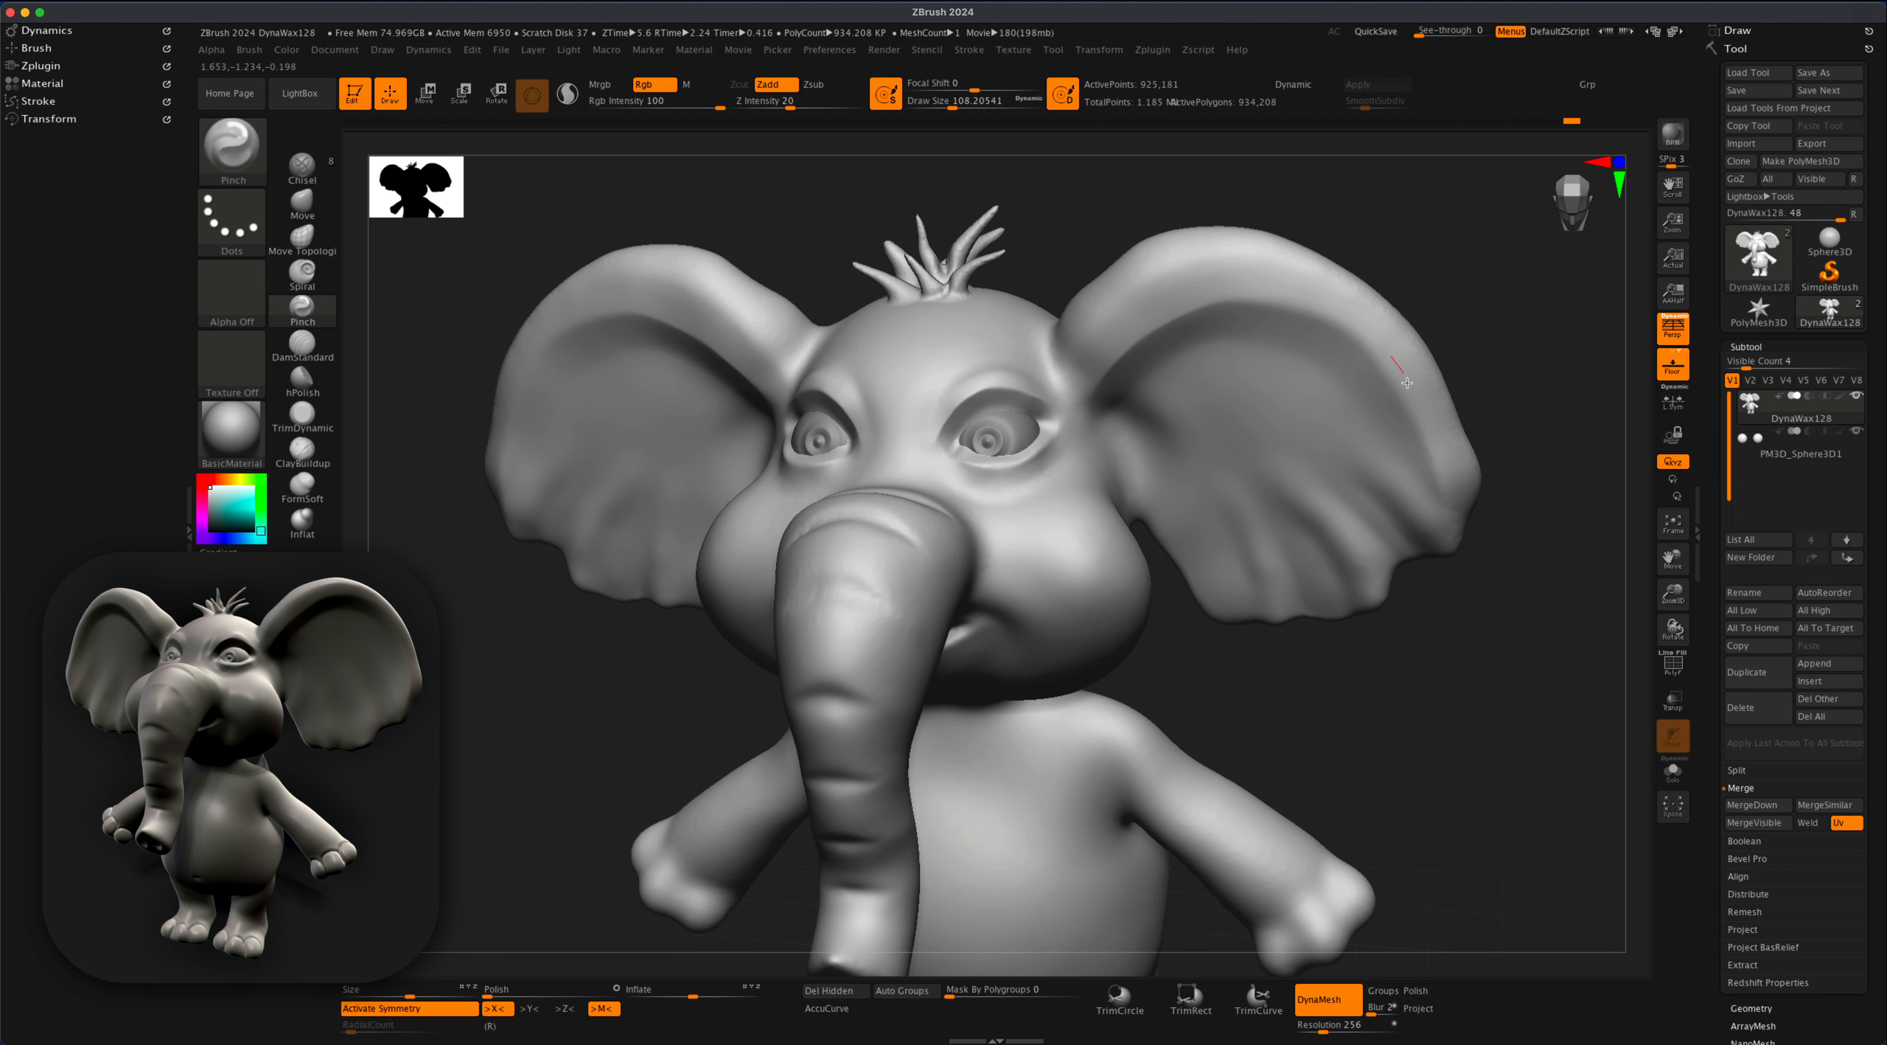
{"action": "left_click", "coordinate": [815, 105]}
{"action": "left_click_drag", "start_coordinate": [1246, 301], "coordinate": [1424, 499]}
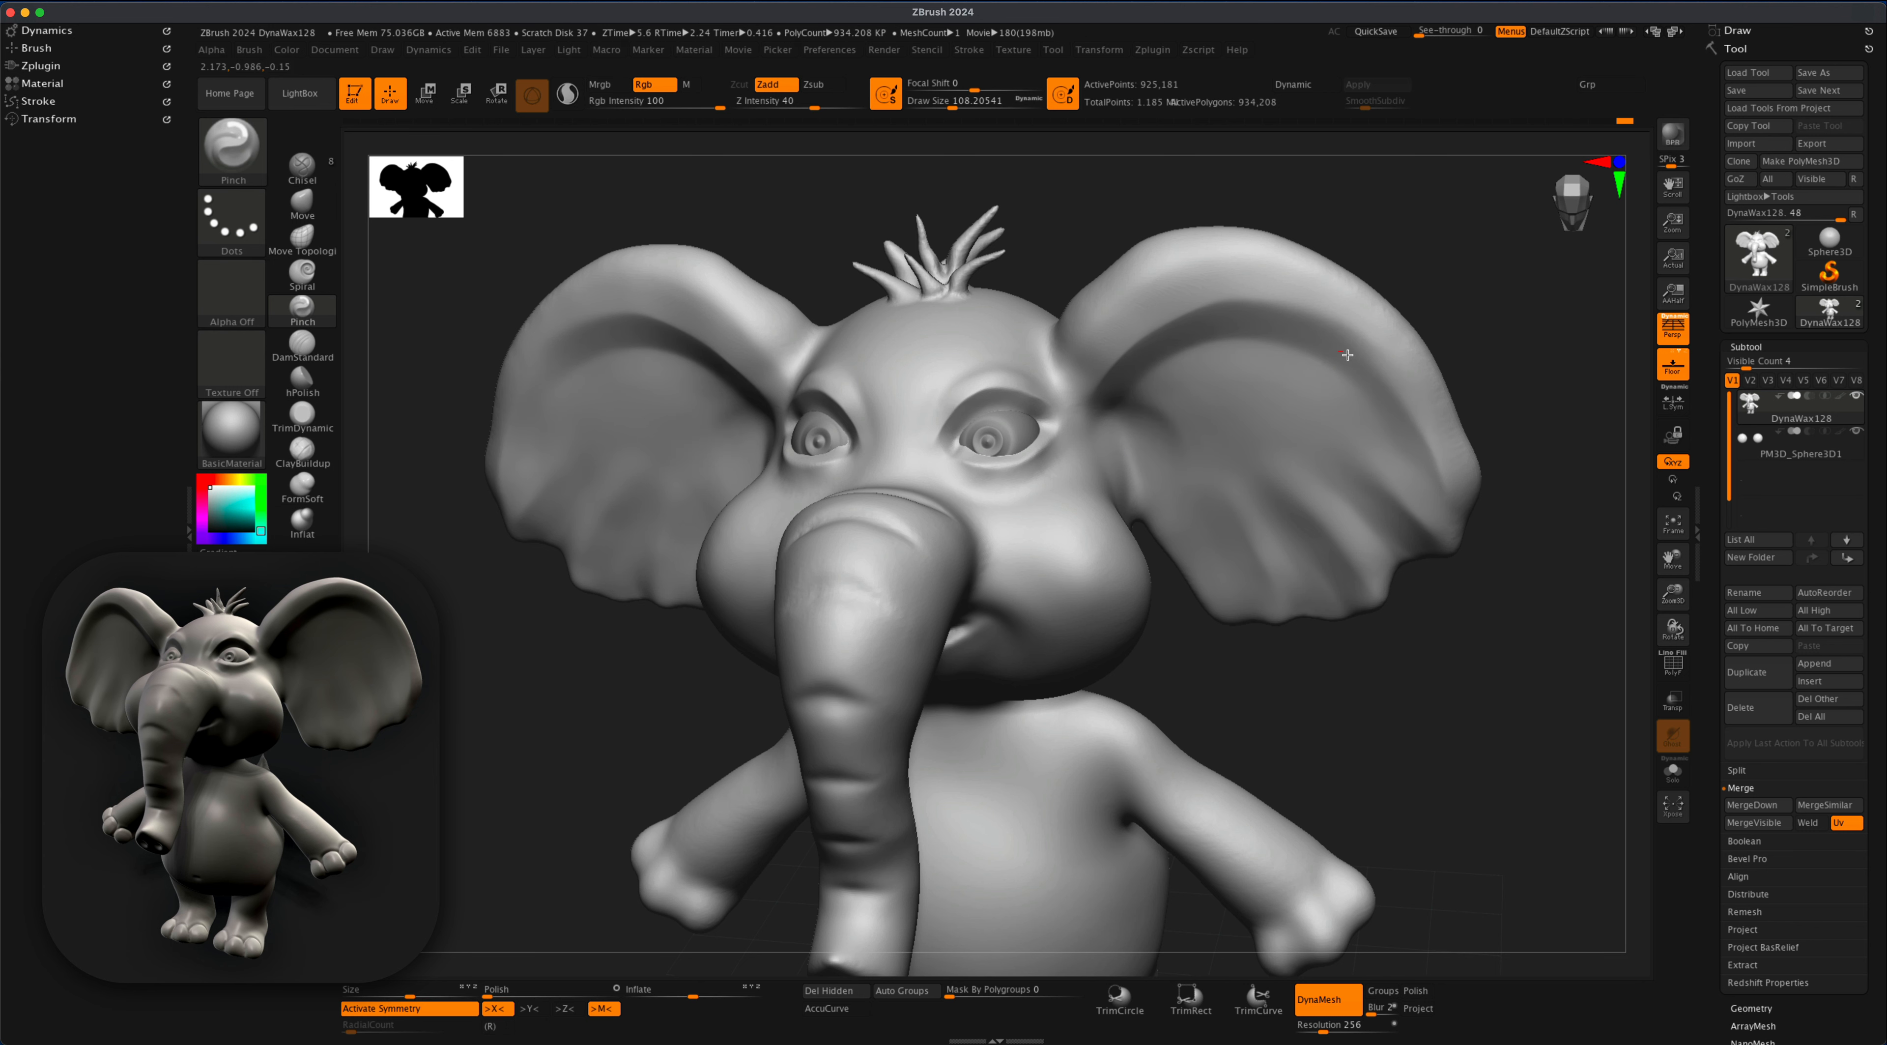
- Sharpen the wrinkles across the front of the trunk with a smaller Pinch brush
{"action": "left_click_drag", "start_coordinate": [1379, 692], "coordinate": [1074, 548]}
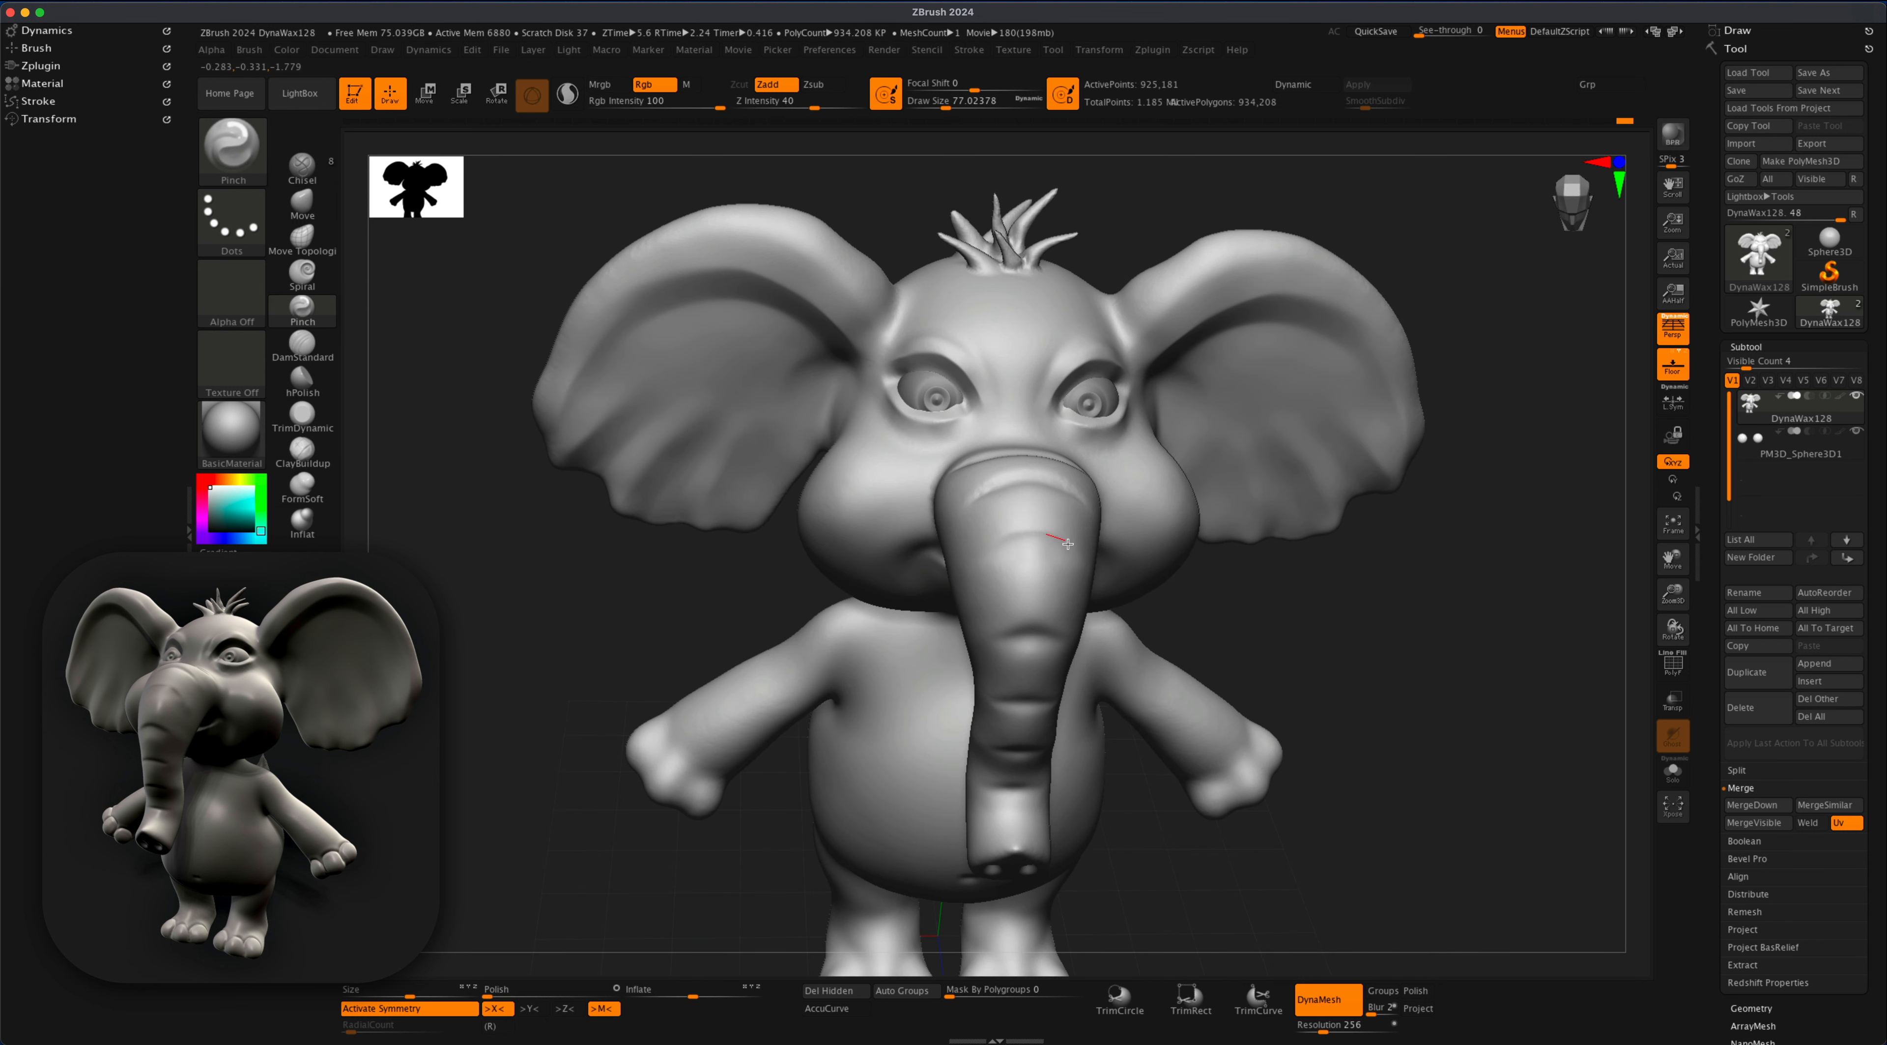
{"action": "mouse_move", "coordinate": [1238, 610]}
{"action": "left_mouse_down", "text": "alt"}
{"action": "mouse_move", "coordinate": [1218, 539]}
{"action": "mouse_move", "coordinate": [1227, 638]}
{"action": "left_mouse_up", "text": "alt"}
{"action": "left_click_drag", "start_coordinate": [977, 625], "coordinate": [1008, 625]}
- Pinch and smooth the mouth corners, the cheeks beside the trunk, and the upper trunk wrinkles
{"action": "mouse_move", "coordinate": [1202, 634]}
{"action": "left_mouse_down"}
{"action": "mouse_move", "coordinate": [716, 606]}
{"action": "mouse_move", "coordinate": [733, 682]}
{"action": "left_mouse_up"}
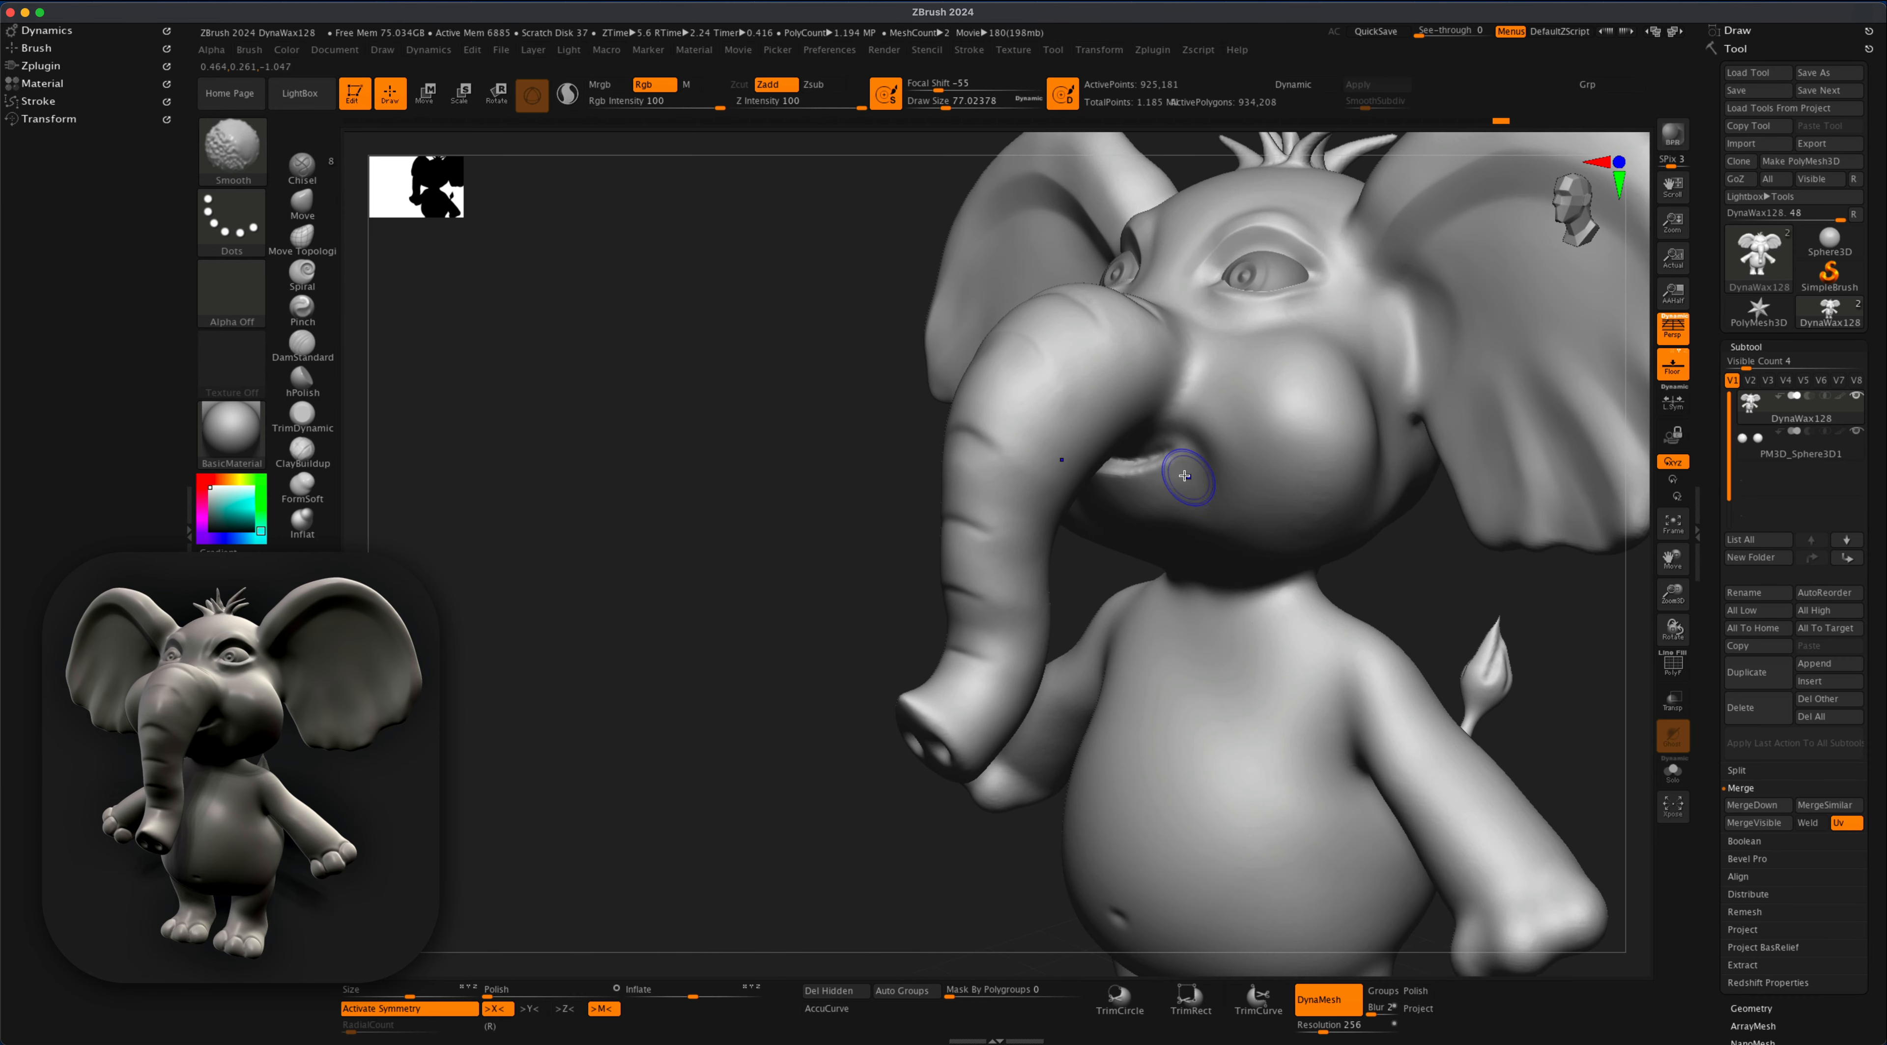
{"action": "left_click_drag", "start_coordinate": [1187, 476], "coordinate": [1181, 463], "text": "shift"}
{"action": "left_click_drag", "start_coordinate": [828, 578], "coordinate": [1177, 456]}
{"action": "left_click_drag", "start_coordinate": [623, 565], "coordinate": [927, 578]}
{"action": "left_click_drag", "start_coordinate": [1465, 458], "coordinate": [1361, 456]}
{"action": "left_click_drag", "start_coordinate": [1026, 386], "coordinate": [1018, 366], "text": "shift"}
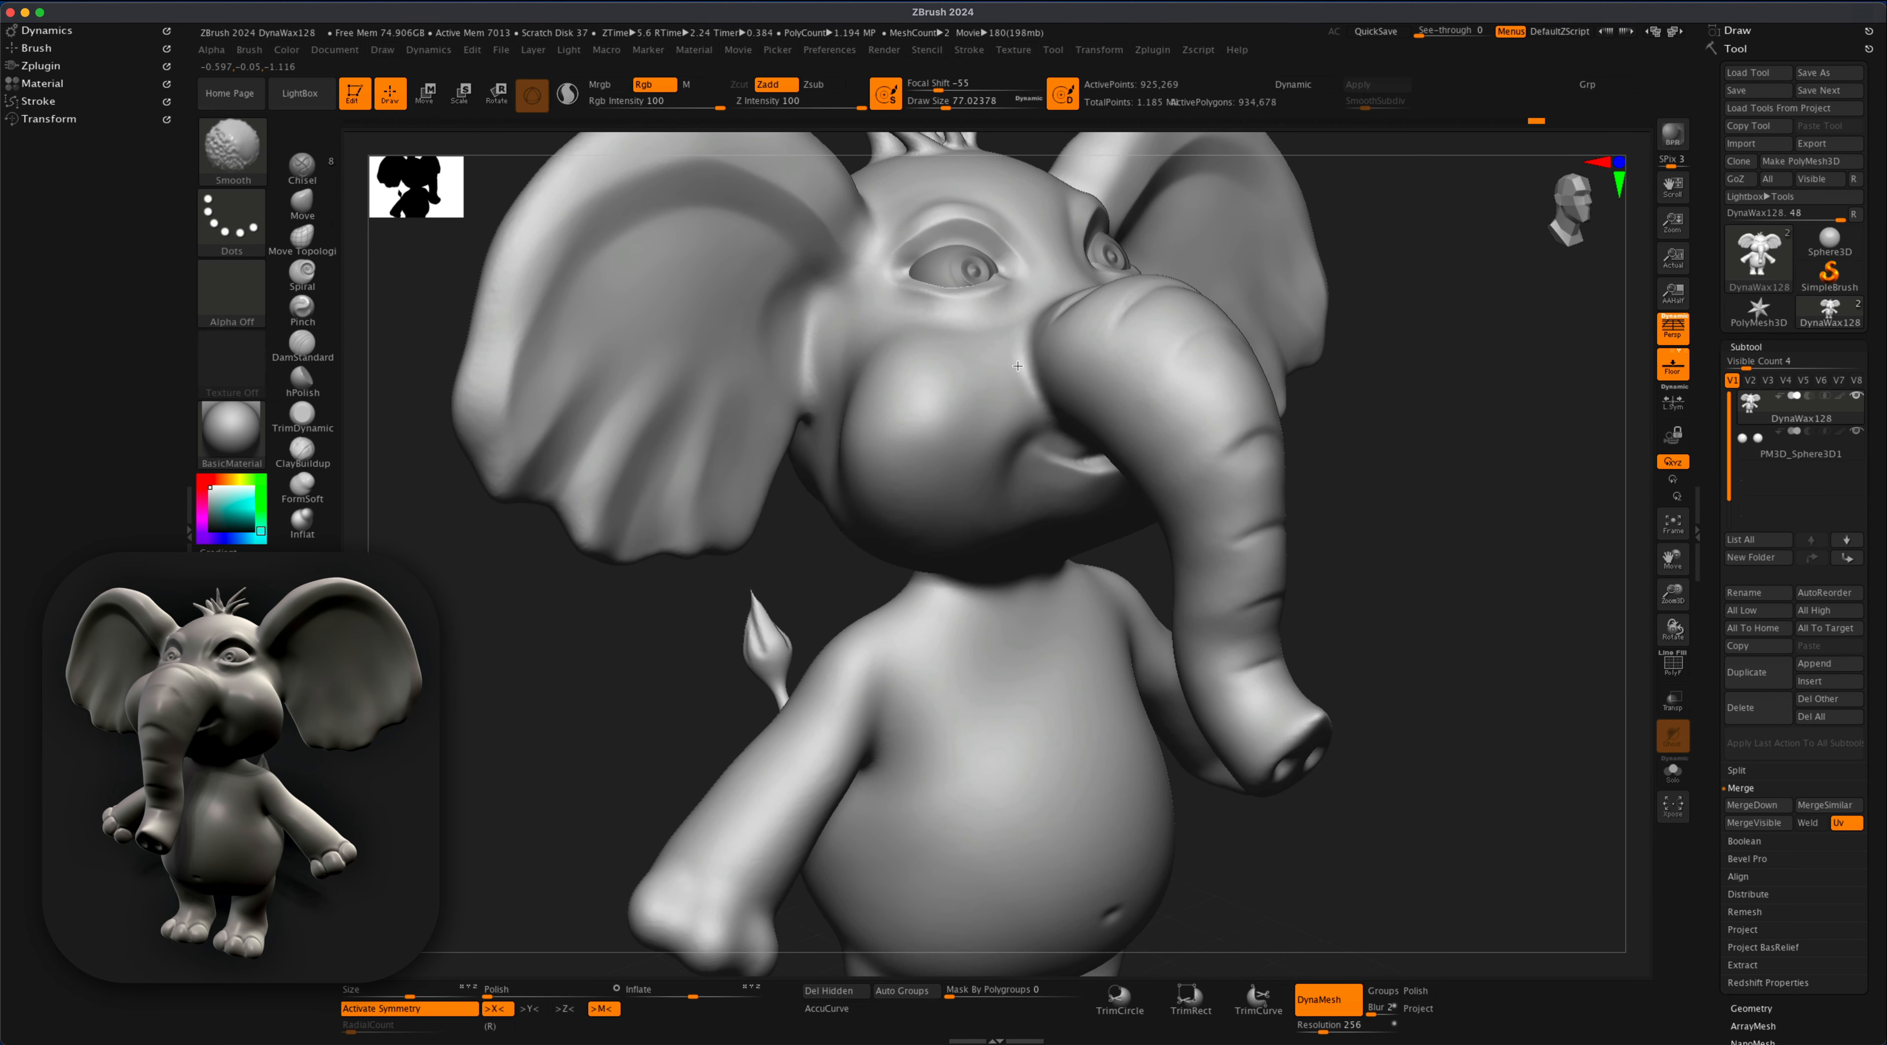
{"action": "left_click_drag", "start_coordinate": [1436, 447], "coordinate": [1128, 440]}
{"action": "left_click_drag", "start_coordinate": [1174, 333], "coordinate": [1176, 313], "text": "shift"}
{"action": "key", "text": "f"}
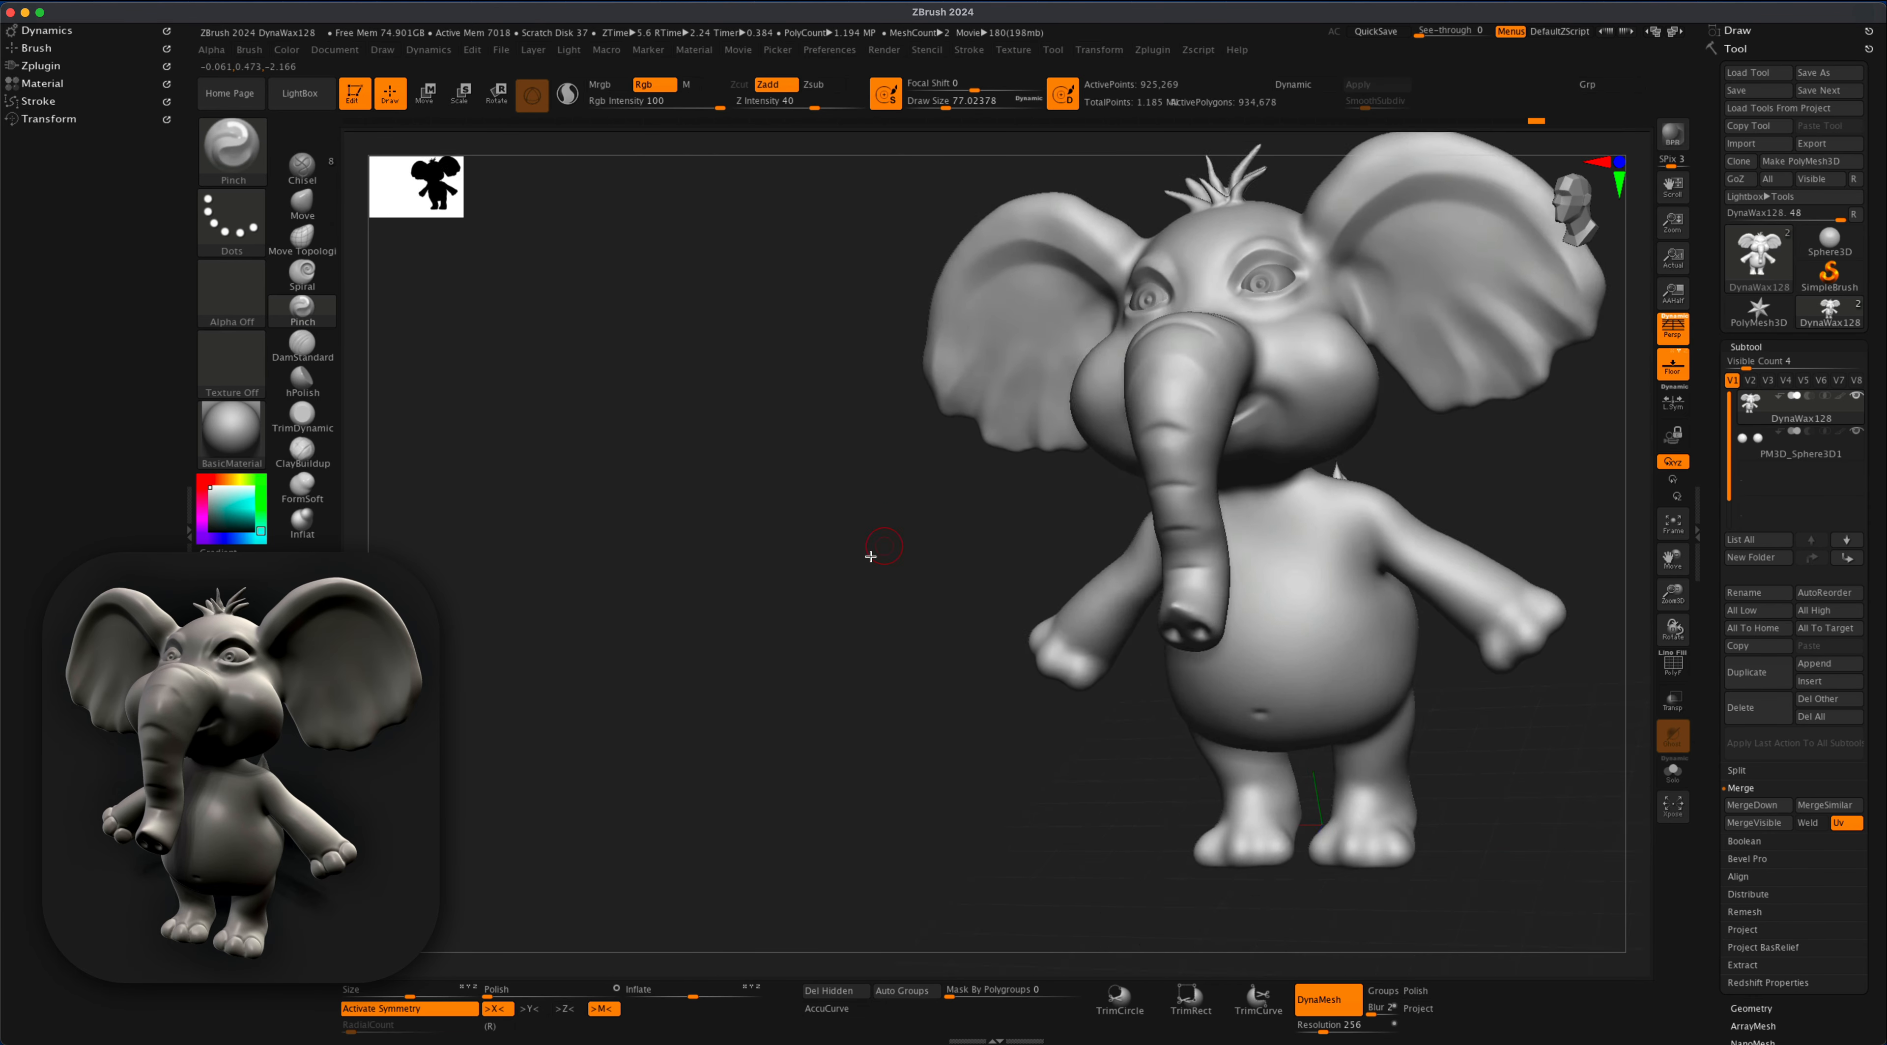
- Carve the toe outlines on both feet with the DamStandard brush at LazyRadius 10 and smooth the creases
{"action": "mouse_move", "coordinate": [1264, 797]}
{"action": "left_mouse_down", "text": "alt"}
{"action": "mouse_move", "coordinate": [1259, 657]}
{"action": "mouse_move", "coordinate": [1260, 740]}
{"action": "left_mouse_up", "text": "alt"}
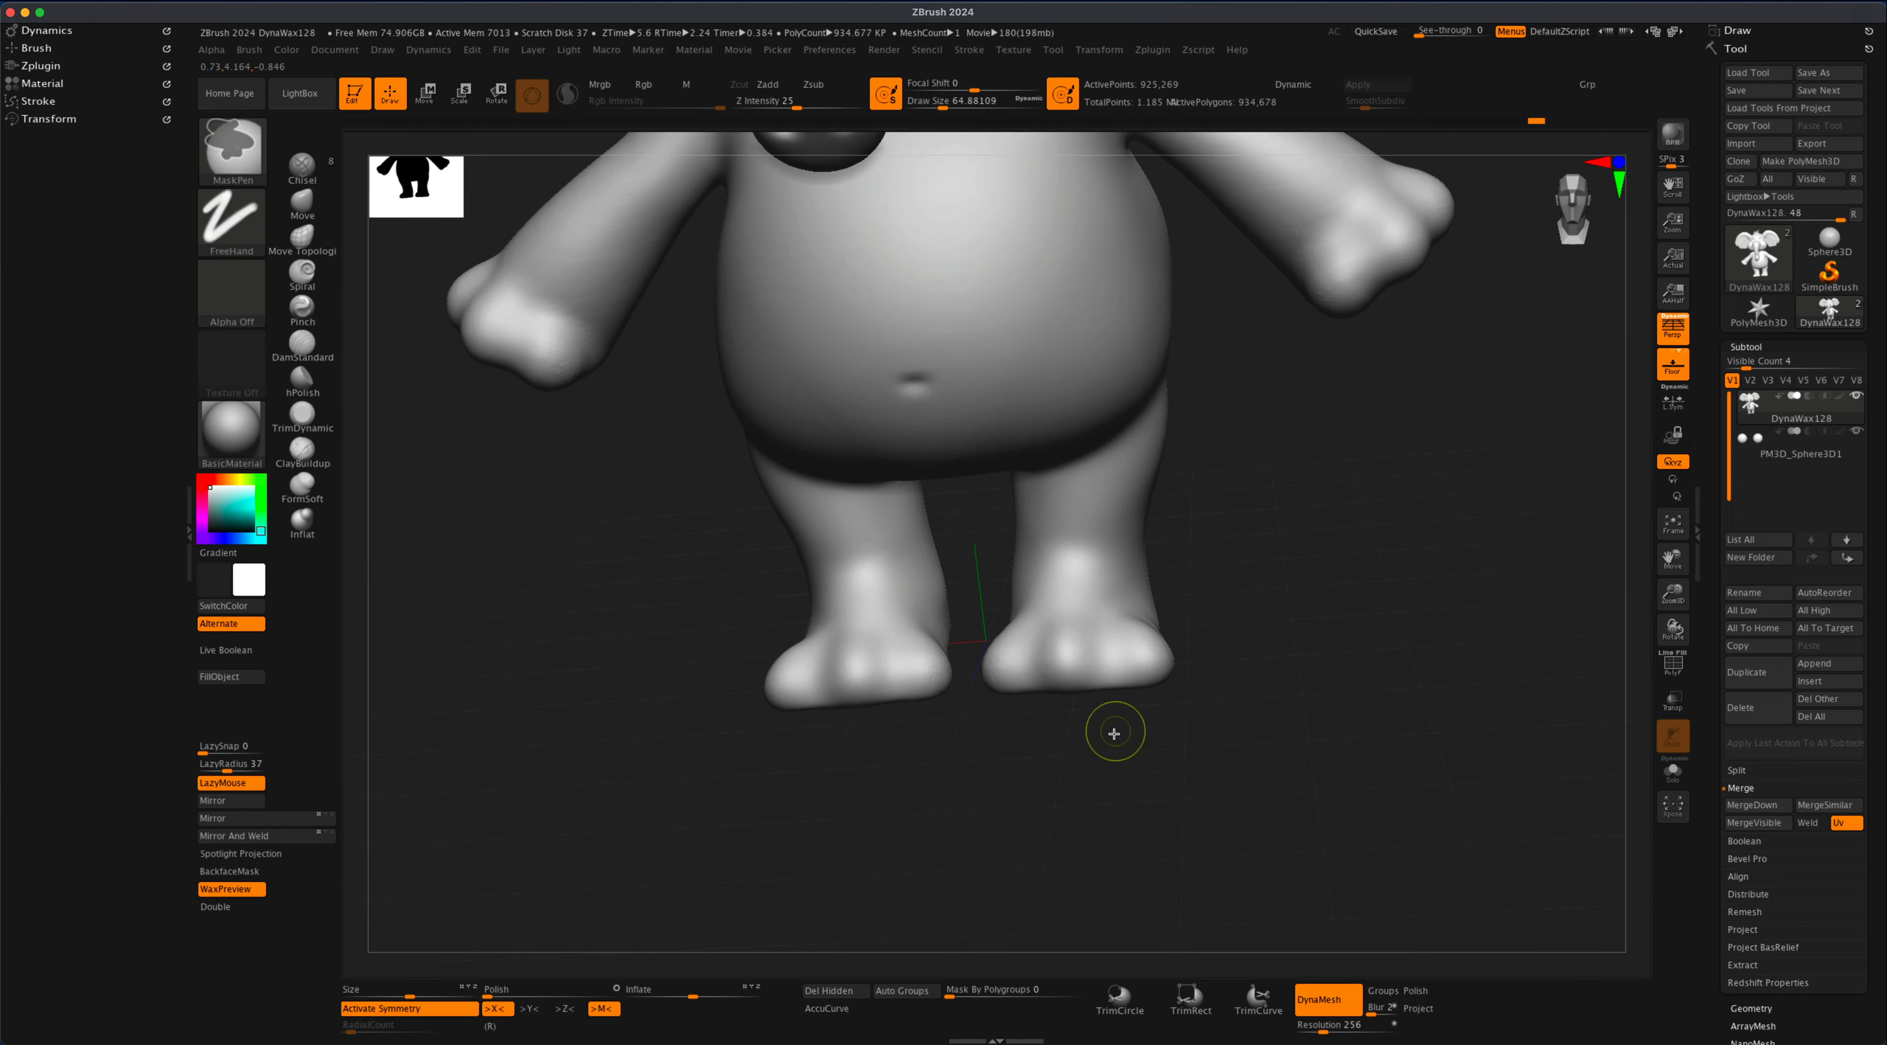
{"action": "right_click_drag", "start_coordinate": [1114, 734], "coordinate": [963, 640], "text": "ctrl"}
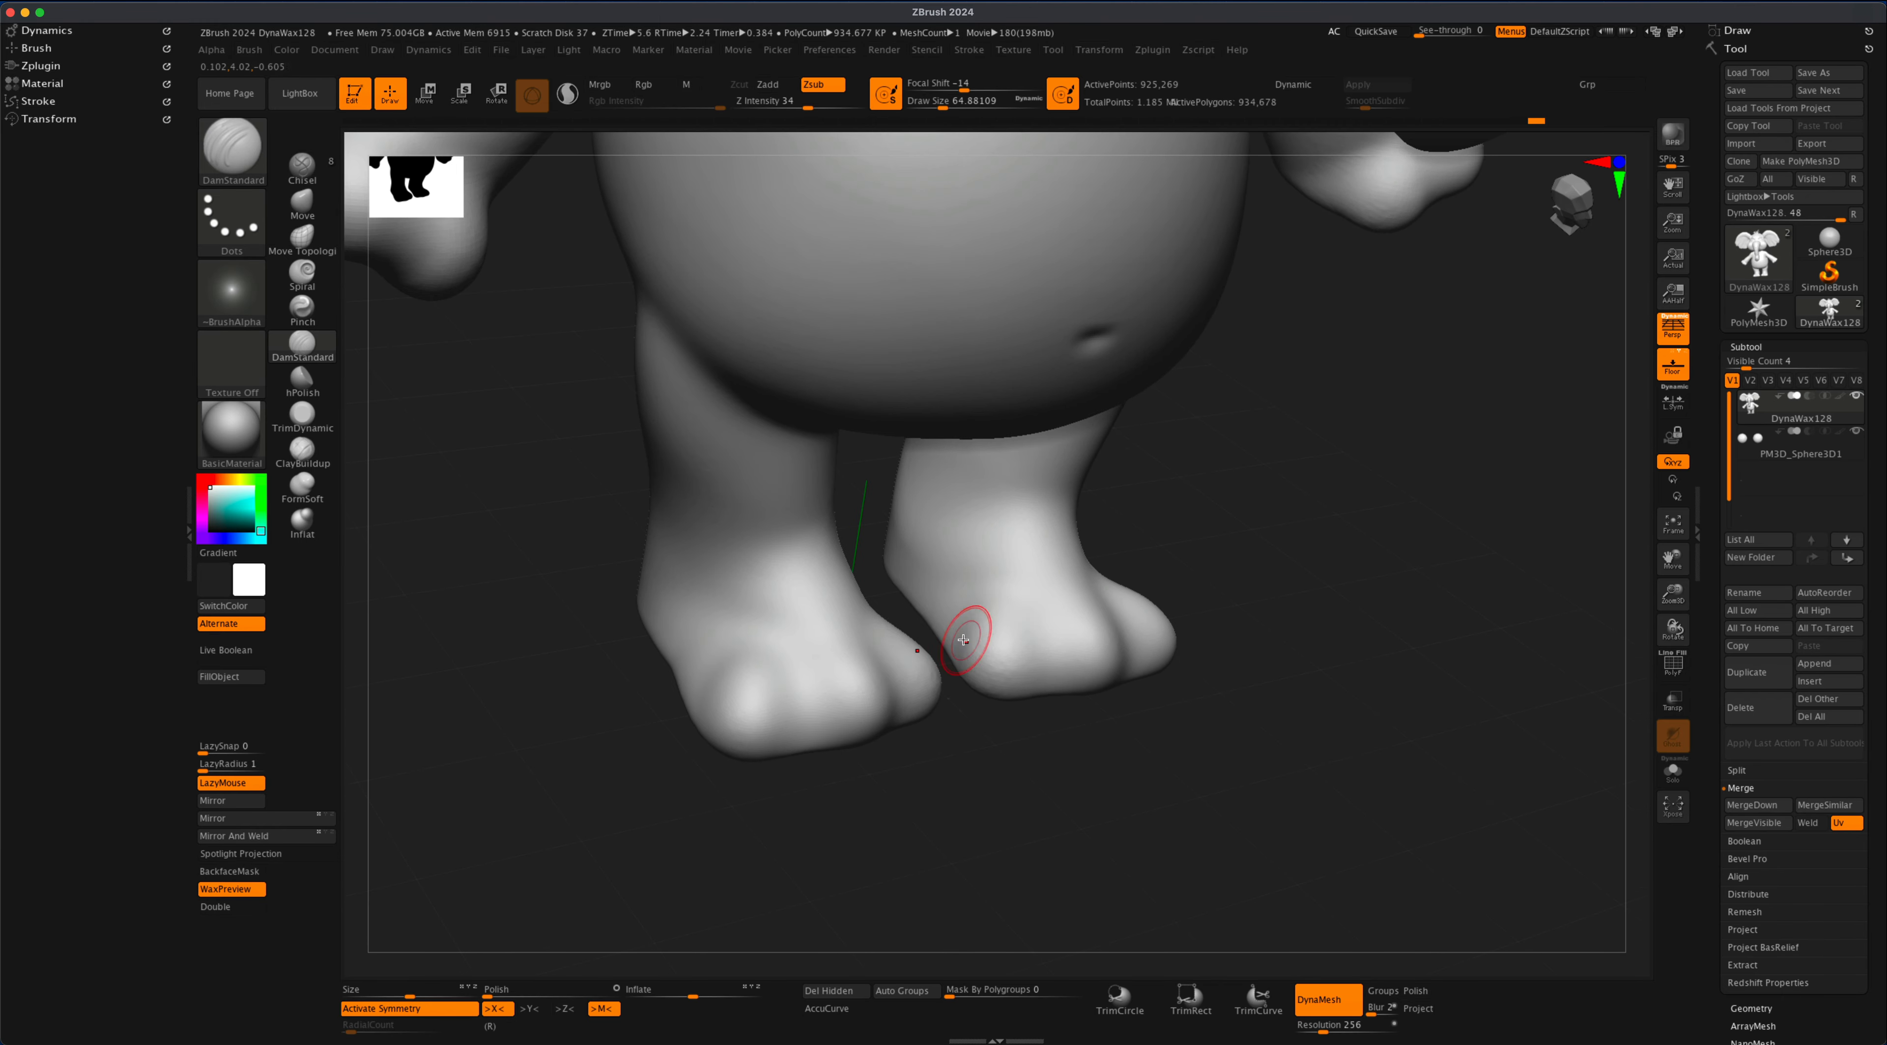
{"action": "right_click_drag", "start_coordinate": [1050, 694], "coordinate": [497, 779]}
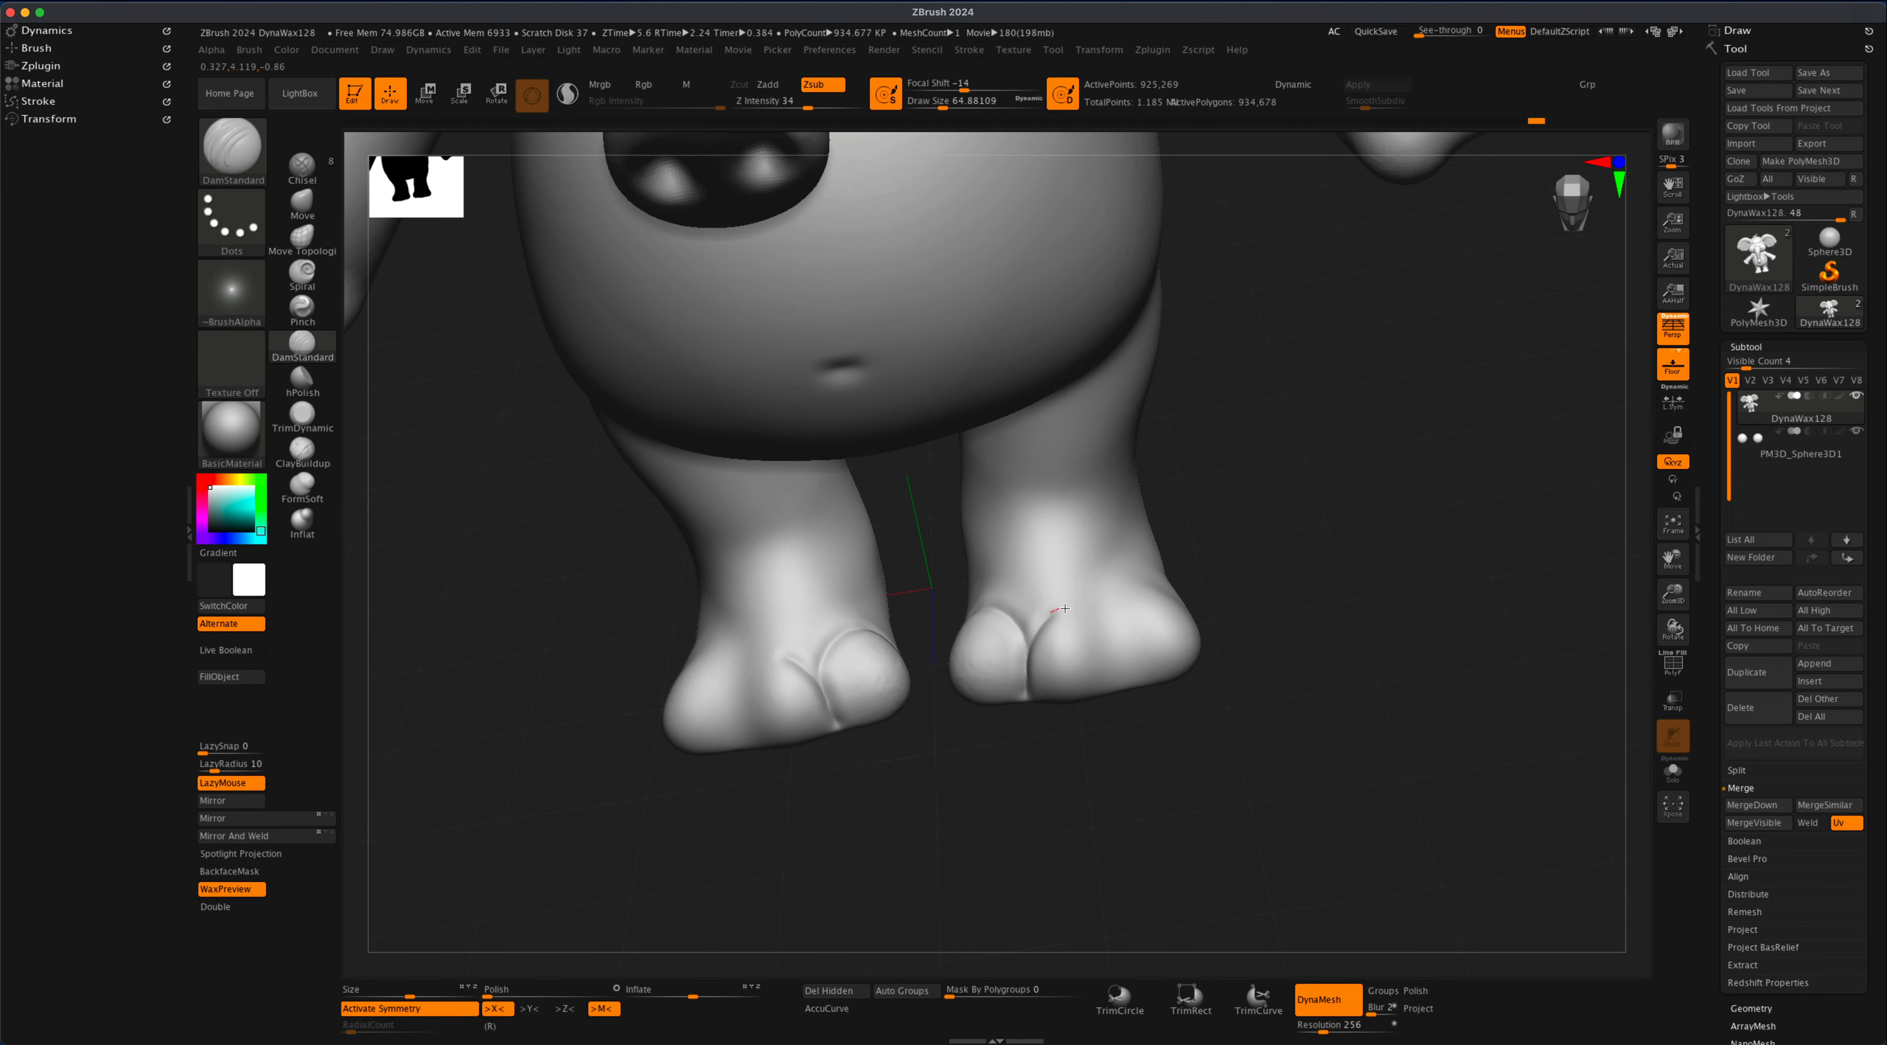
{"action": "mouse_move", "coordinate": [1064, 608]}
{"action": "right_mouse_down"}
{"action": "mouse_move", "coordinate": [1117, 693]}
{"action": "mouse_move", "coordinate": [1069, 792]}
{"action": "right_mouse_up"}
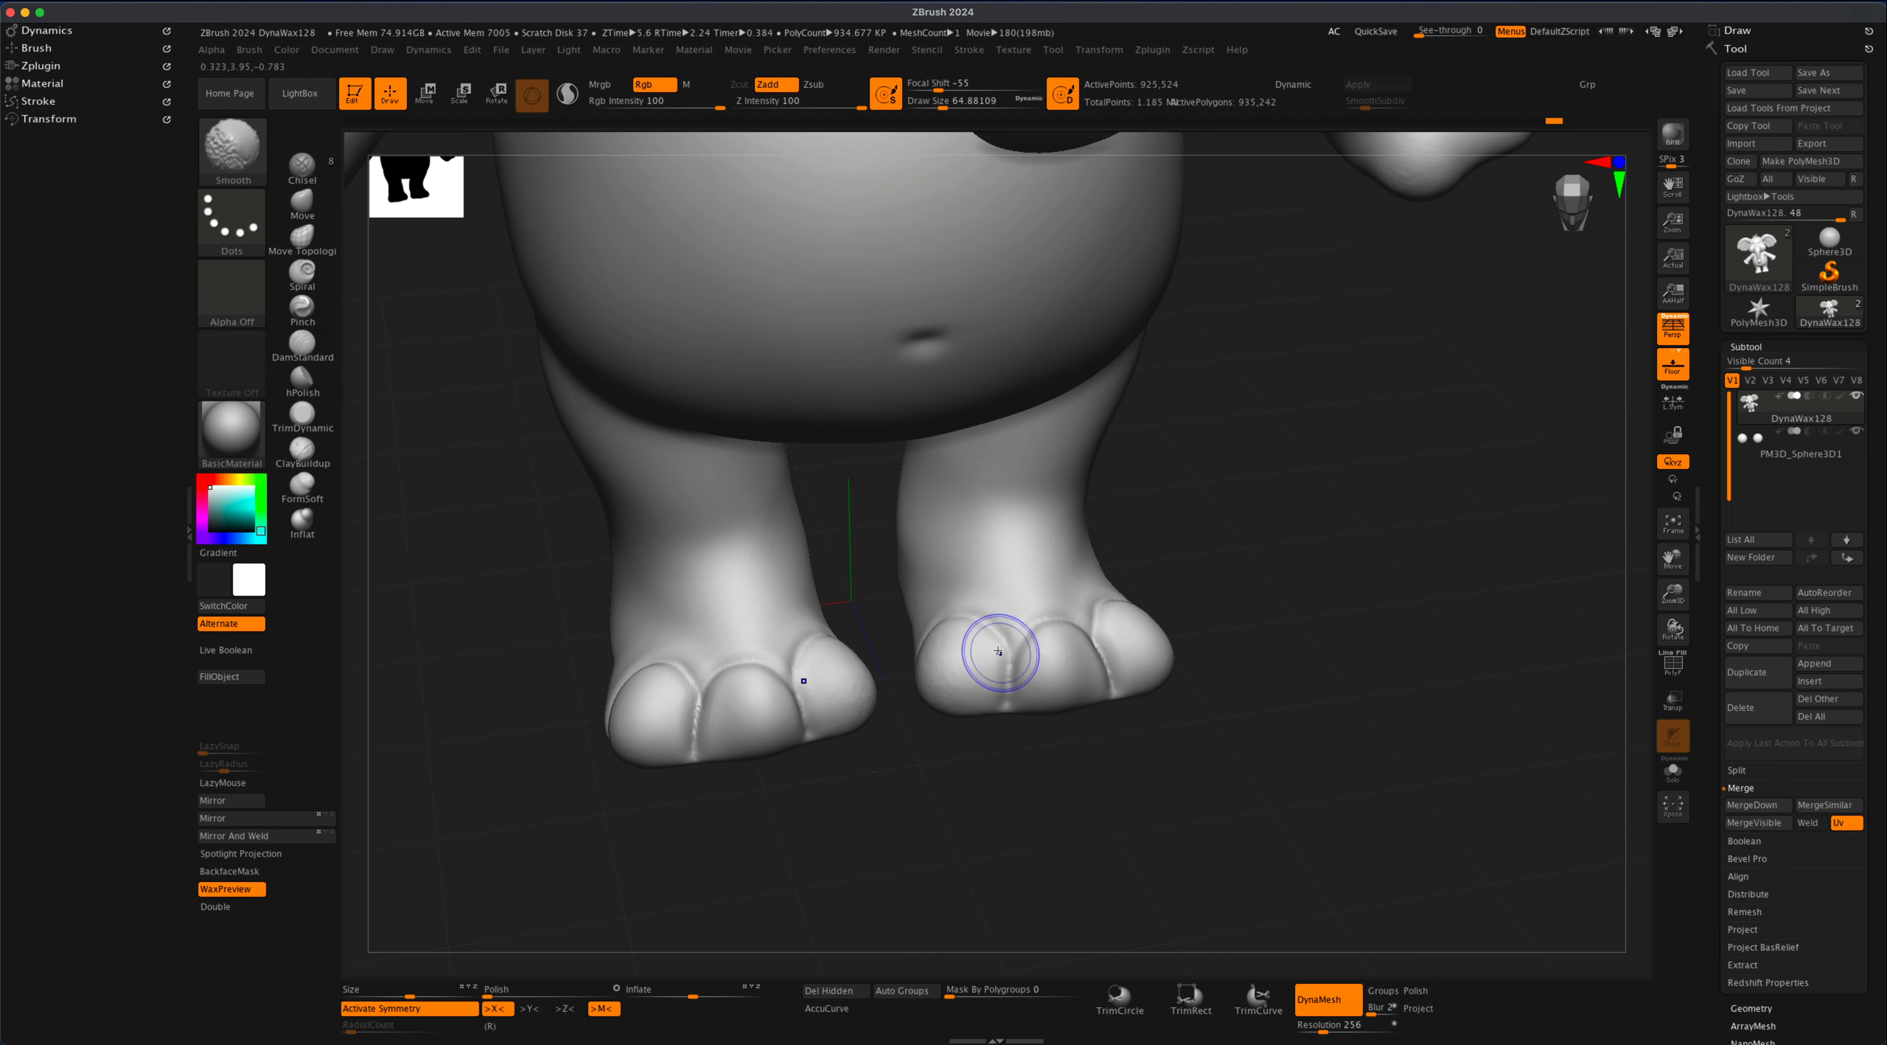
{"action": "right_click_drag", "start_coordinate": [1238, 660], "coordinate": [1289, 615], "text": "ctrl"}
- Carve the finger outlines on both hands with the DamStandard brush and smooth the creases
{"action": "right_click_drag", "start_coordinate": [1139, 422], "coordinate": [1112, 456]}
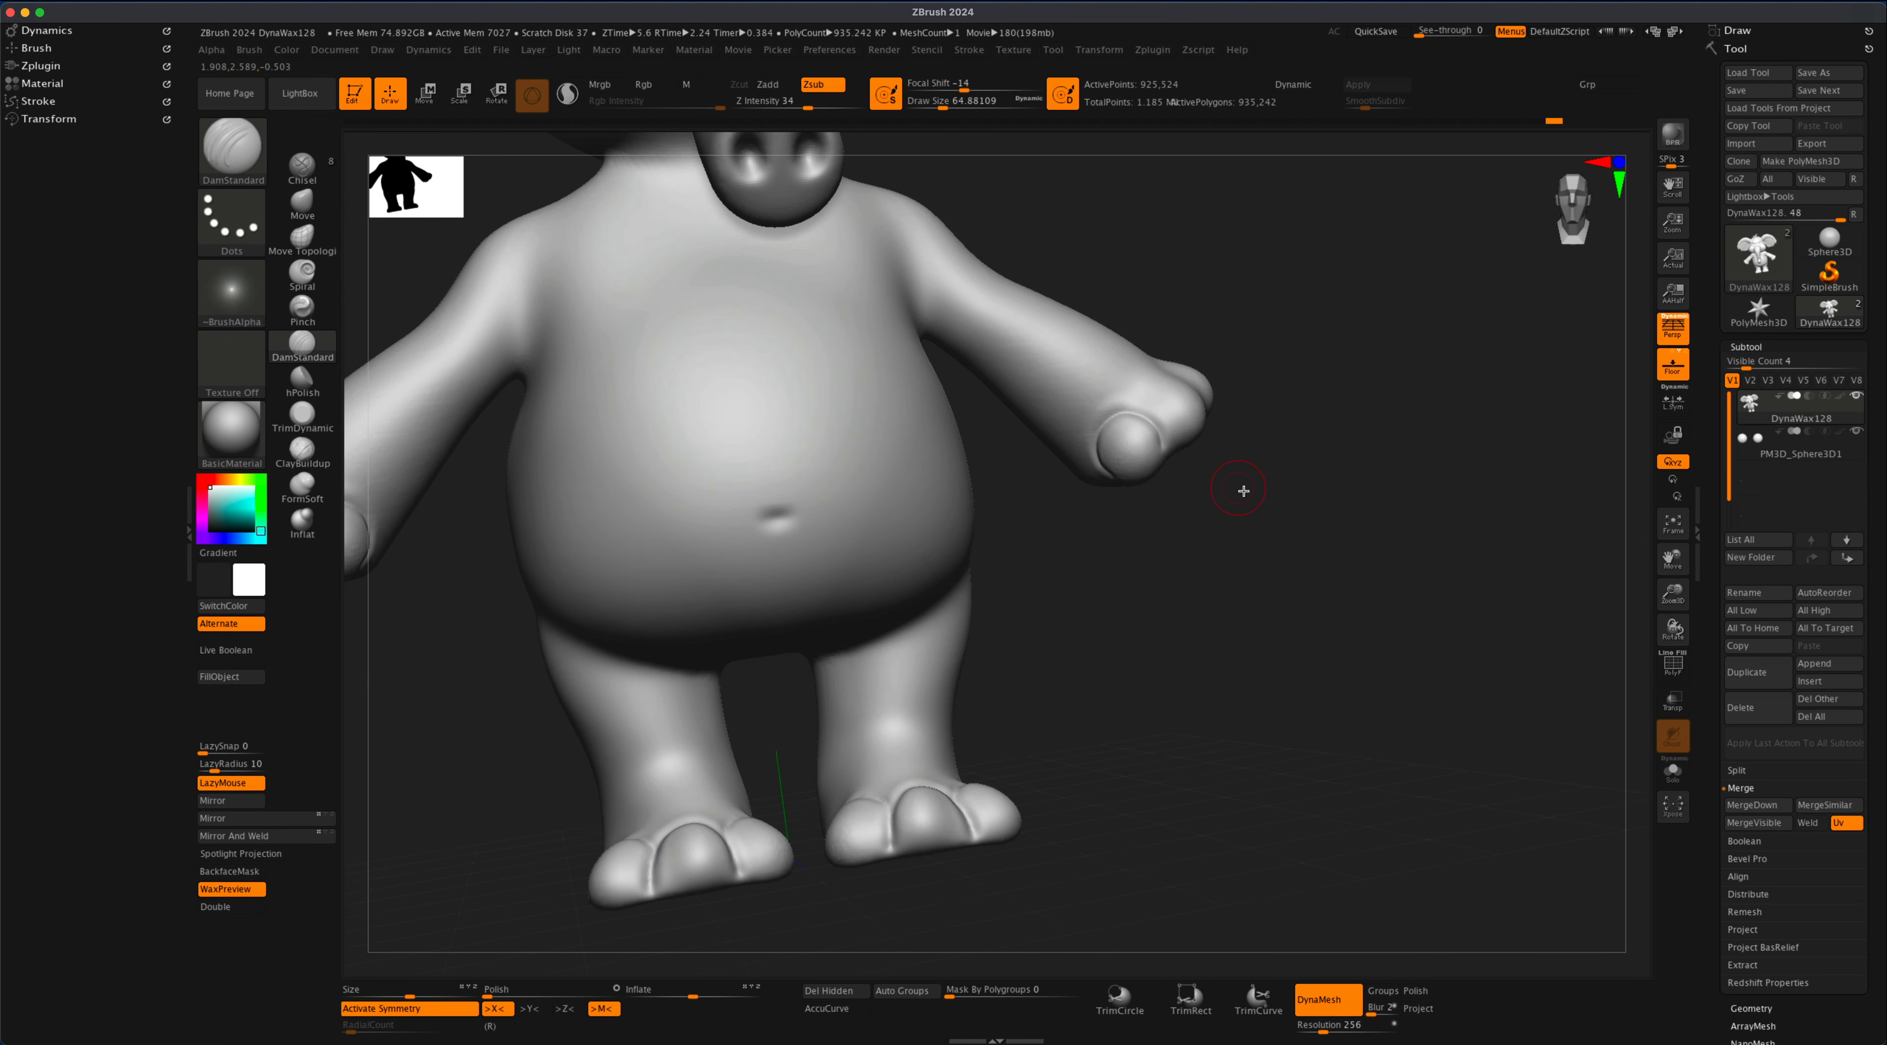
{"action": "right_click_drag", "start_coordinate": [1244, 491], "coordinate": [1233, 324]}
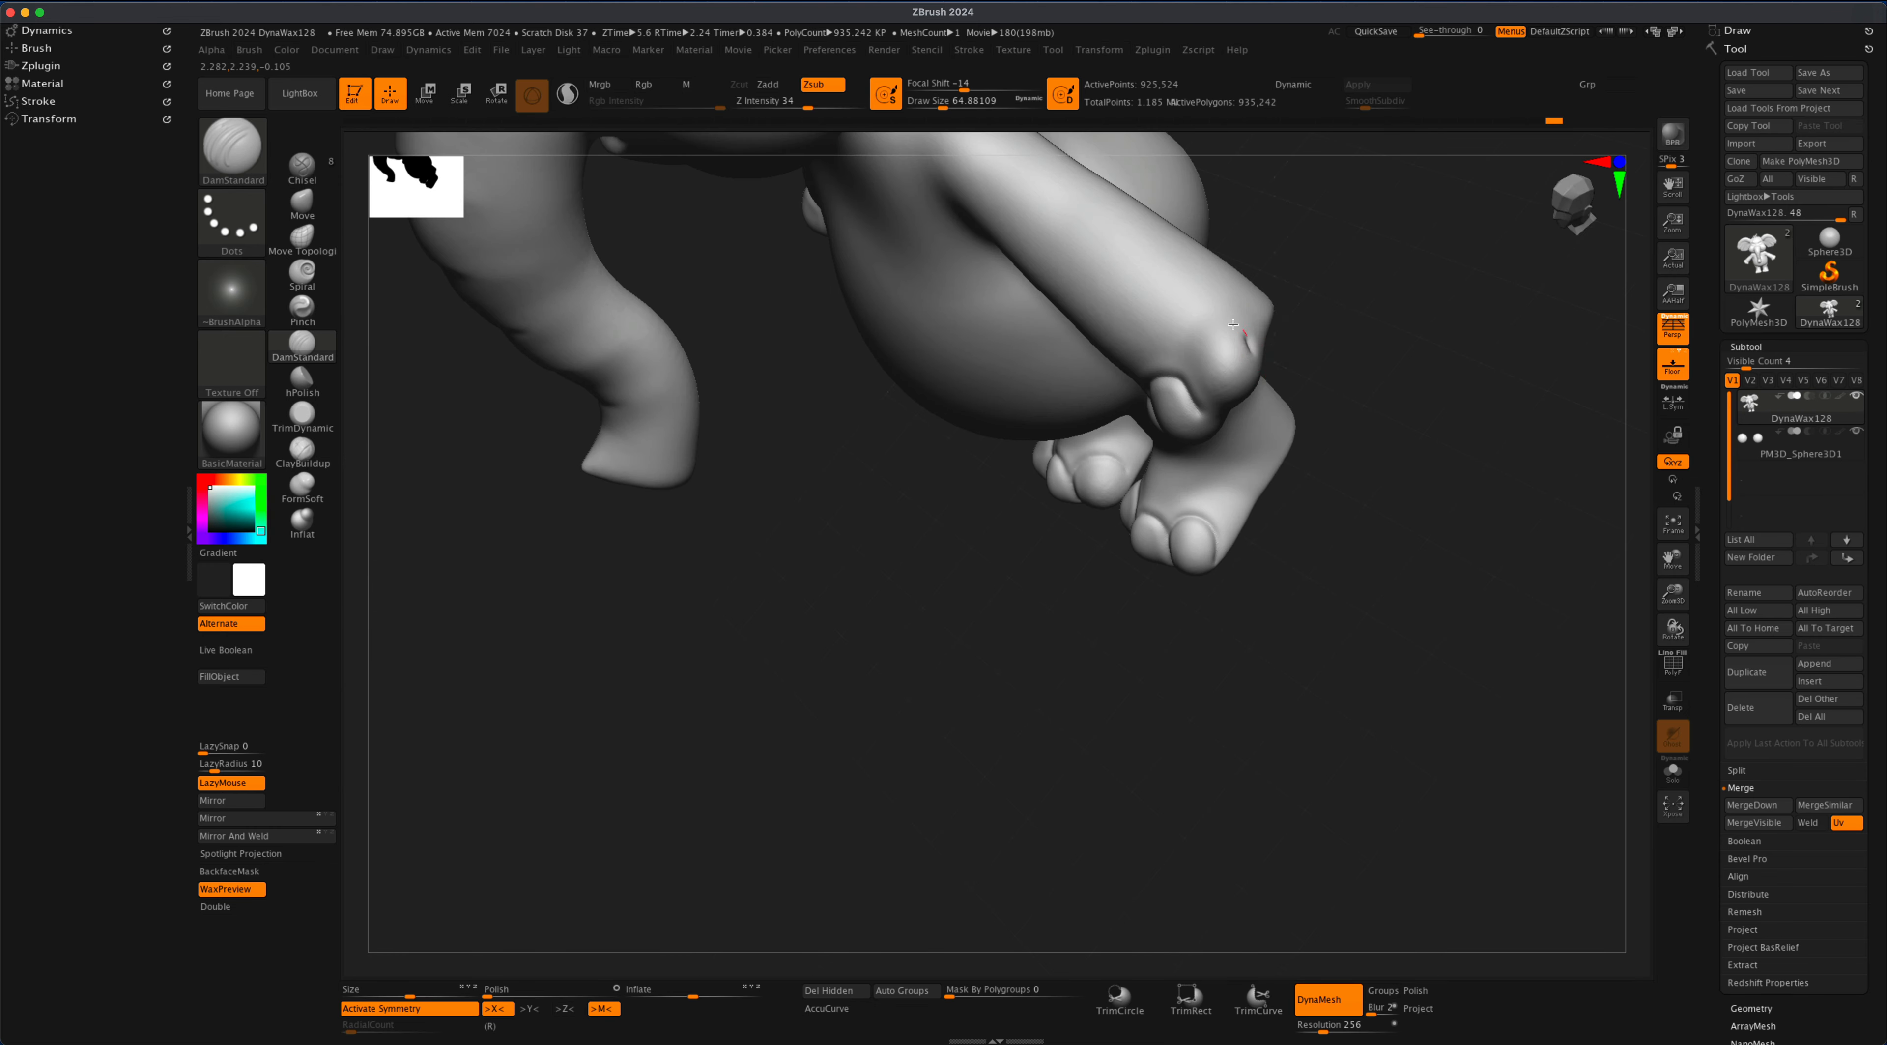
{"action": "left_click_drag", "start_coordinate": [1181, 390], "coordinate": [1199, 414]}
{"action": "mouse_move", "coordinate": [1368, 421]}
{"action": "left_mouse_down"}
{"action": "mouse_move", "coordinate": [1319, 367]}
{"action": "mouse_move", "coordinate": [1436, 315]}
{"action": "mouse_move", "coordinate": [1387, 278]}
{"action": "mouse_move", "coordinate": [1370, 315]}
{"action": "left_mouse_up"}
{"action": "left_click_drag", "start_coordinate": [1209, 415], "coordinate": [1201, 415]}
{"action": "left_click_drag", "start_coordinate": [1369, 395], "coordinate": [1382, 307]}
{"action": "left_click_drag", "start_coordinate": [1242, 447], "coordinate": [1255, 463], "text": "shift"}
- Render the whole elephant with BPR and open the material library
{"action": "mouse_move", "coordinate": [1392, 323]}
{"action": "left_mouse_down"}
{"action": "mouse_move", "coordinate": [1386, 219]}
{"action": "mouse_move", "coordinate": [1436, 361]}
{"action": "left_mouse_up"}
{"action": "right_click_drag", "start_coordinate": [1436, 360], "coordinate": [1386, 547]}
{"action": "left_click", "coordinate": [1673, 134]}
{"action": "left_click", "coordinate": [232, 430]}
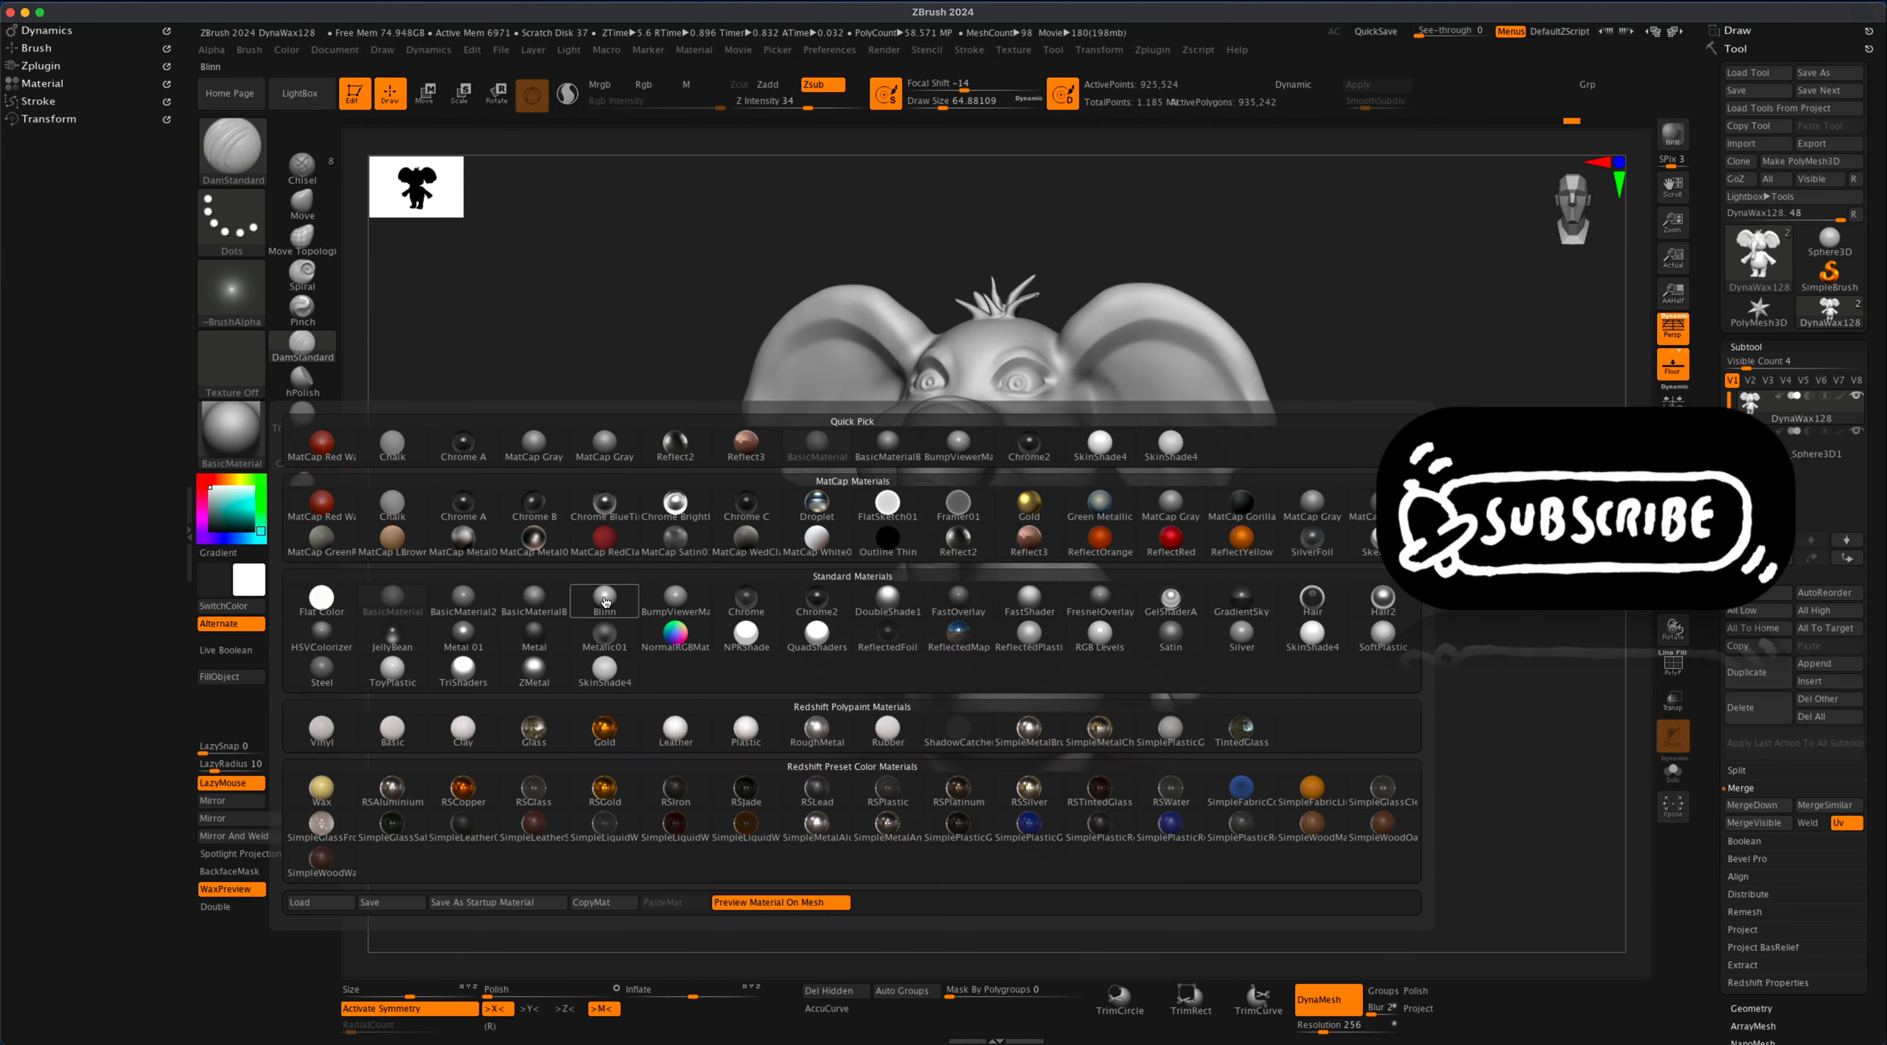